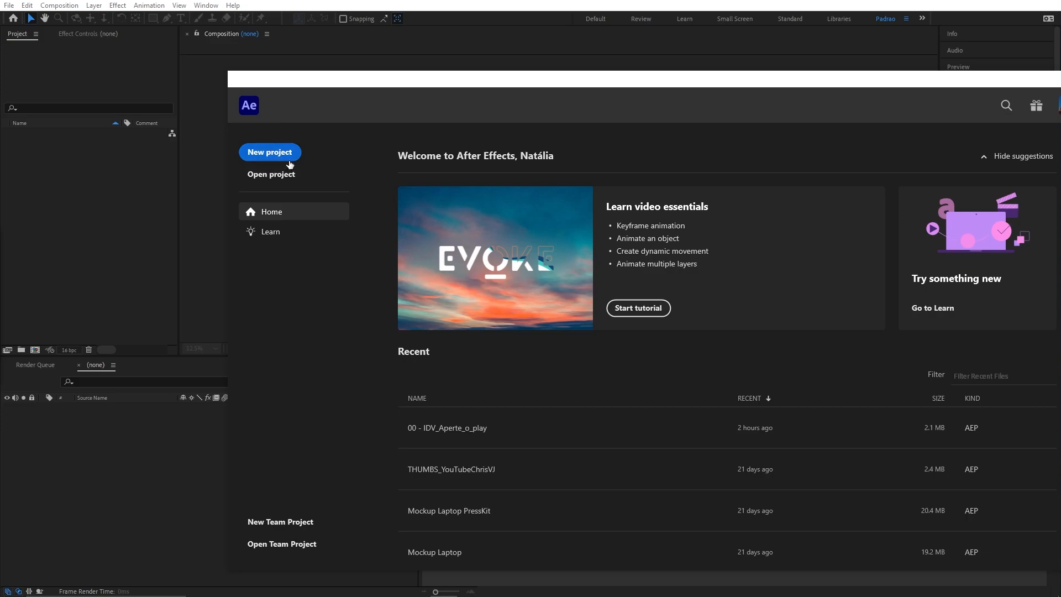
Create a new, empty project.
left_click(275, 151)
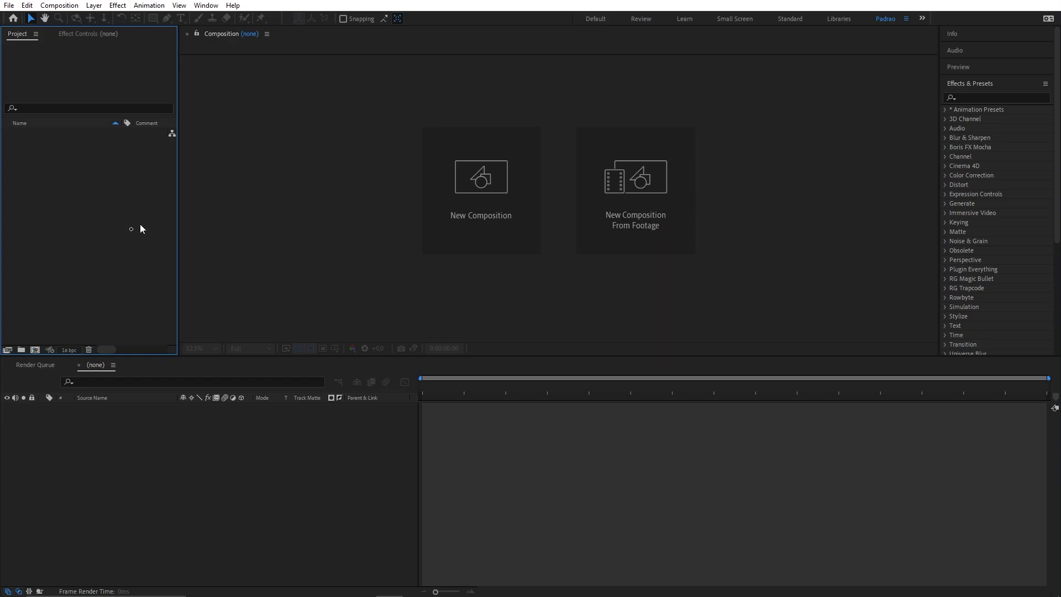
left_click_drag(173, 32, 7, 356)
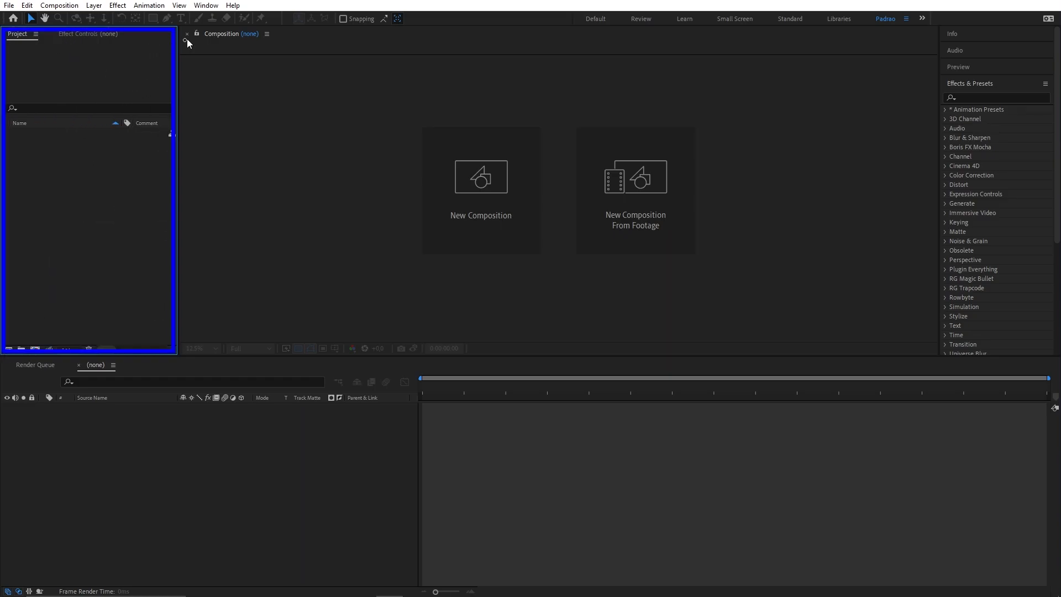
left_click_drag(180, 27, 933, 349)
left_click_drag(940, 24, 3, 584)
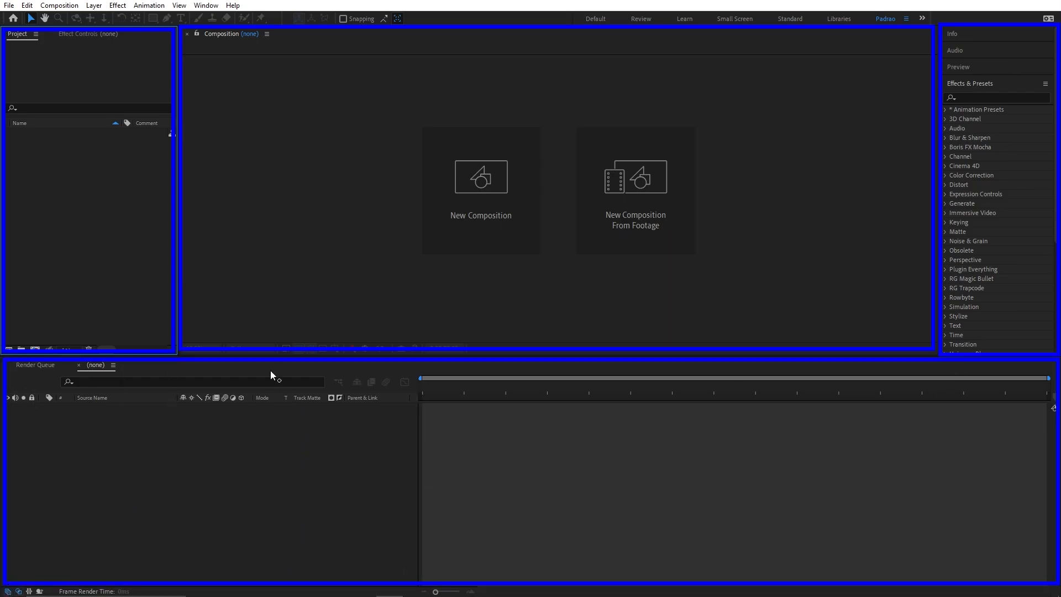
key("Escape")
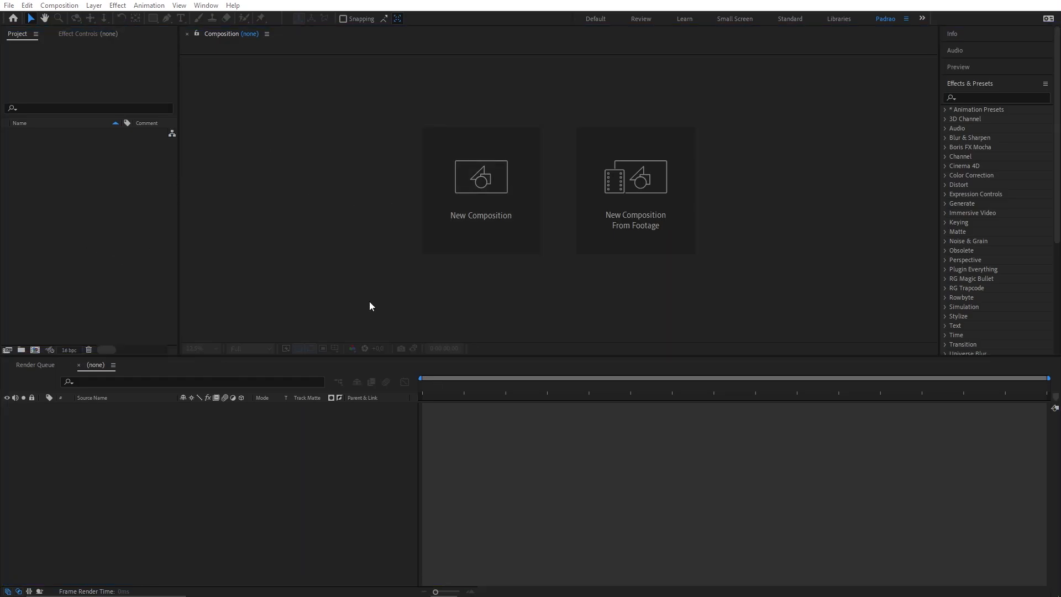
left_click(200, 276)
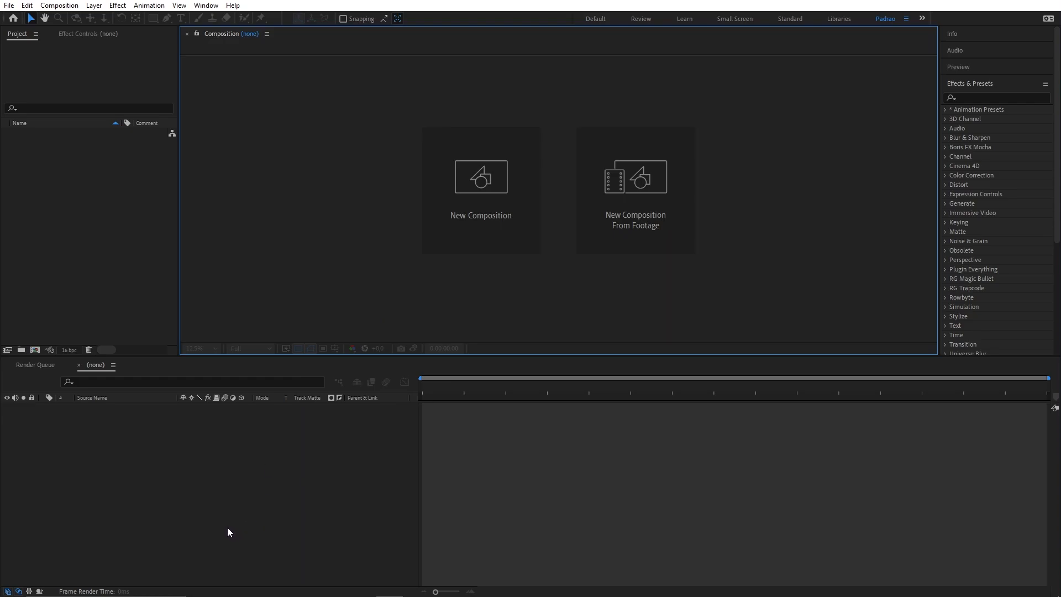
left_click(118, 351)
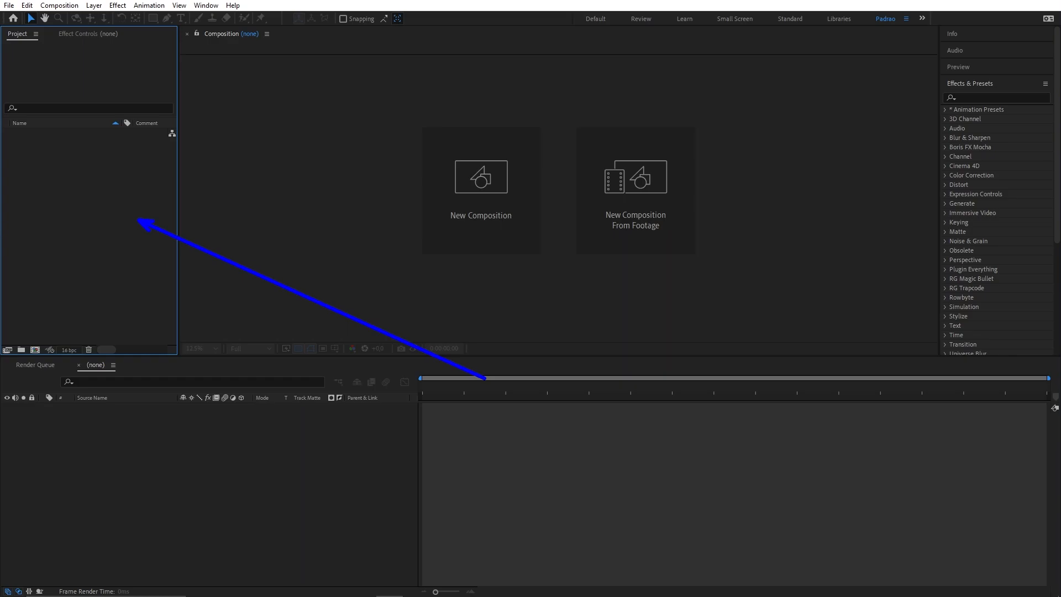
left_click_drag(376, 304, 103, 50)
key("Escape")
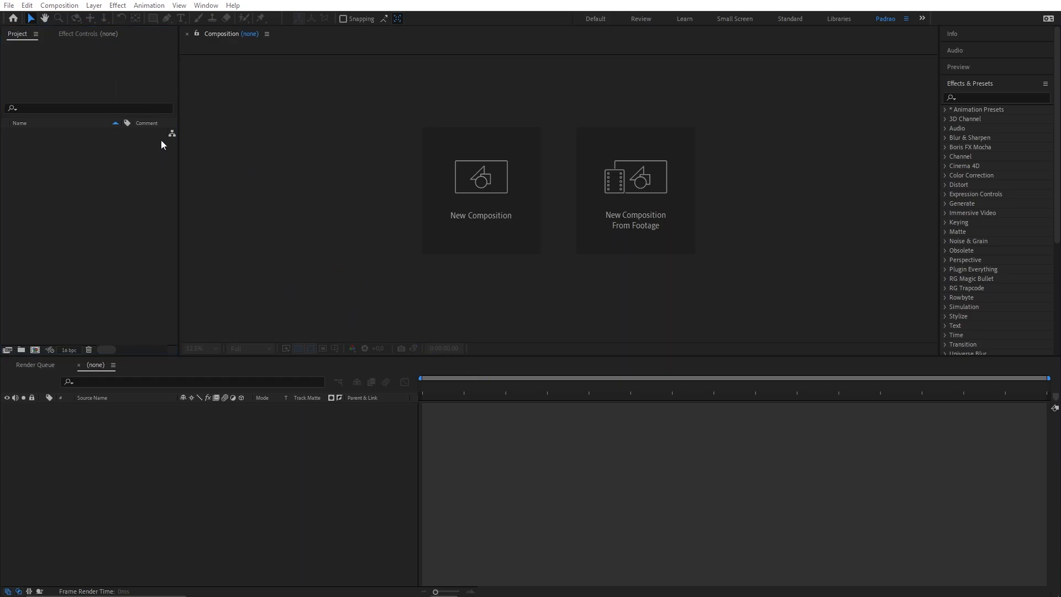
Separate Effect Controls from the Project group and dock it in its own column between Project and Composition.
left_click(91, 35)
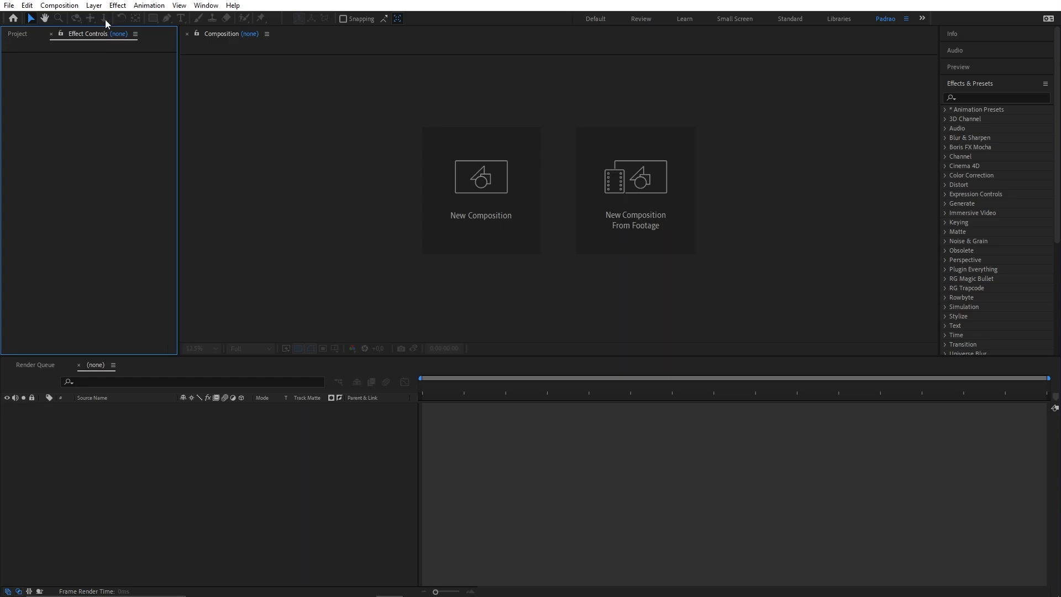
left_click(25, 35)
left_click(63, 35)
left_click(20, 34)
left_click(99, 35)
left_click(17, 38)
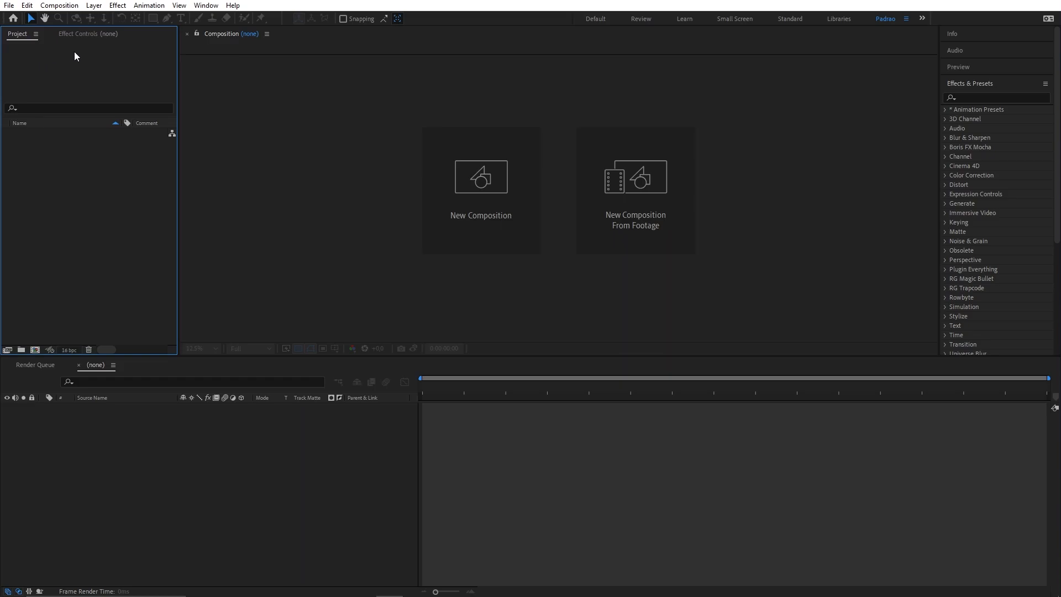
left_click(91, 34)
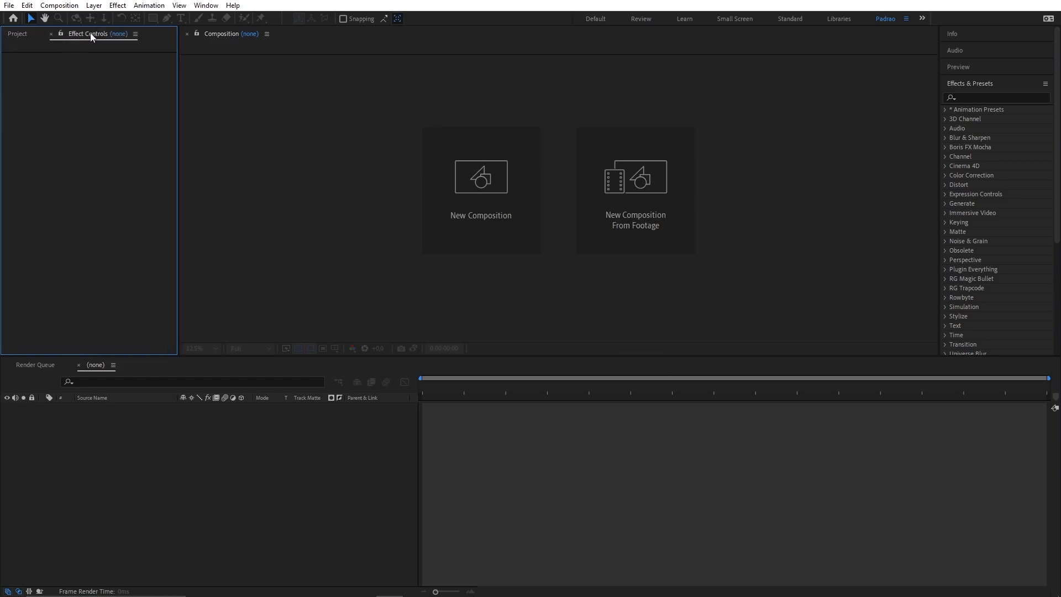
left_click_drag(93, 32, 203, 153)
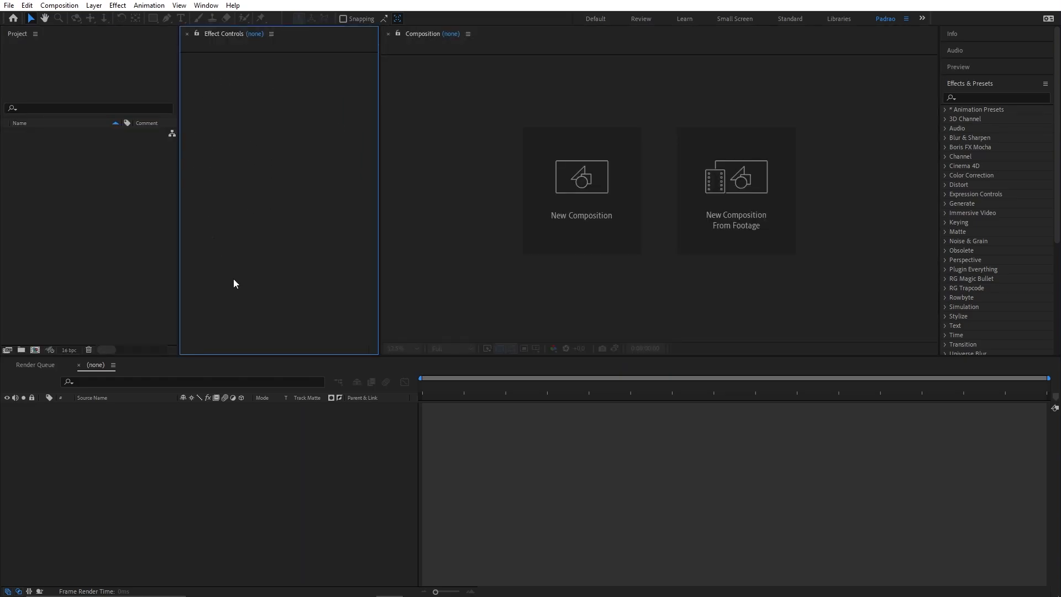
left_click(117, 195)
left_click(267, 191)
left_click(131, 182)
left_click(287, 183)
left_click(114, 188)
left_click(265, 188)
left_click(123, 183)
left_click(285, 197)
left_click(454, 133)
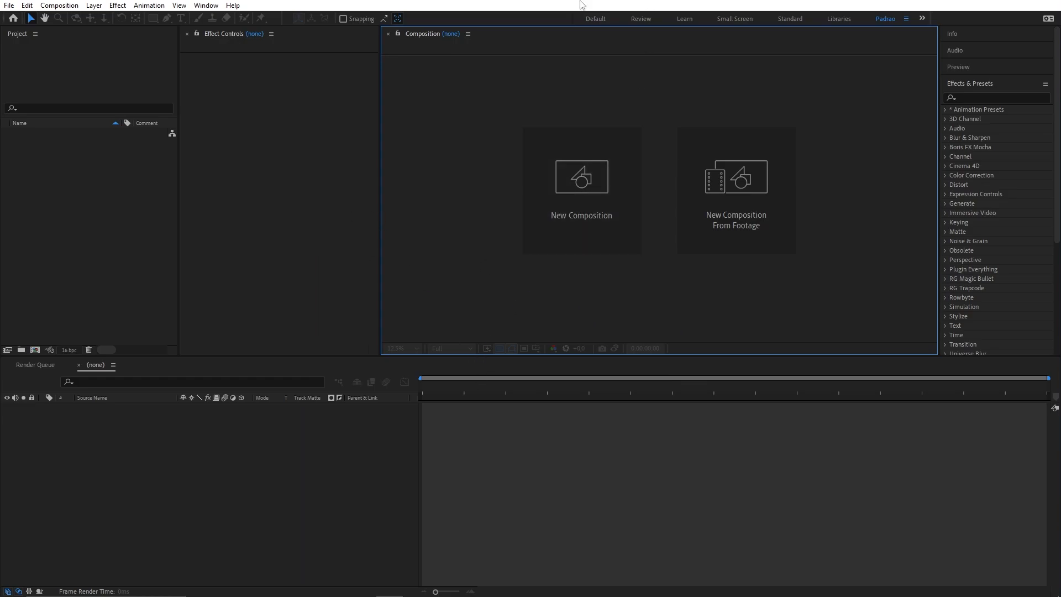
left_click(196, 452)
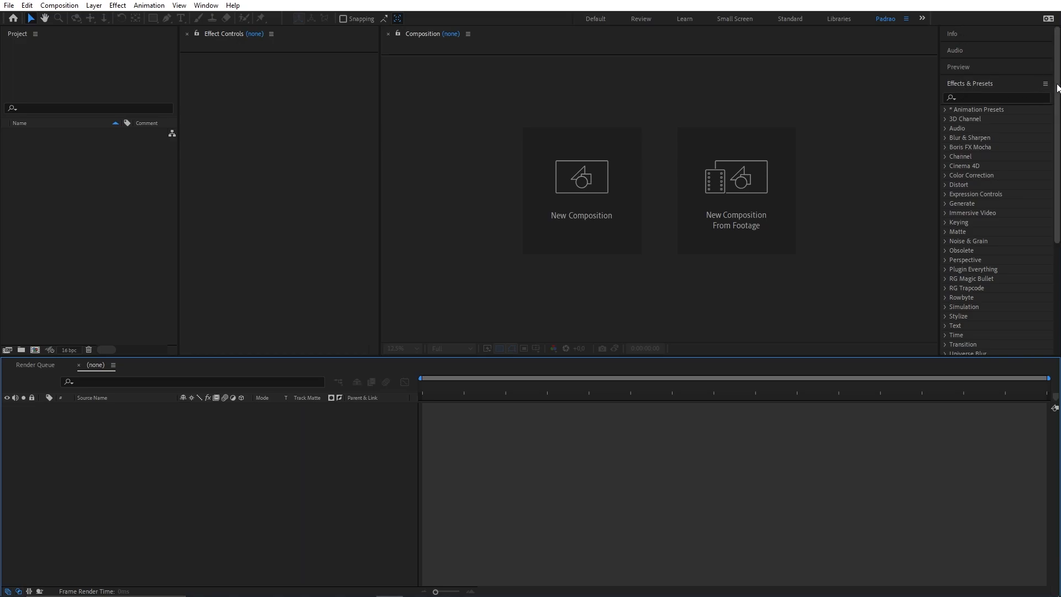
scroll(1056, 87, "down", 5)
scroll(1053, 94, "up", 5)
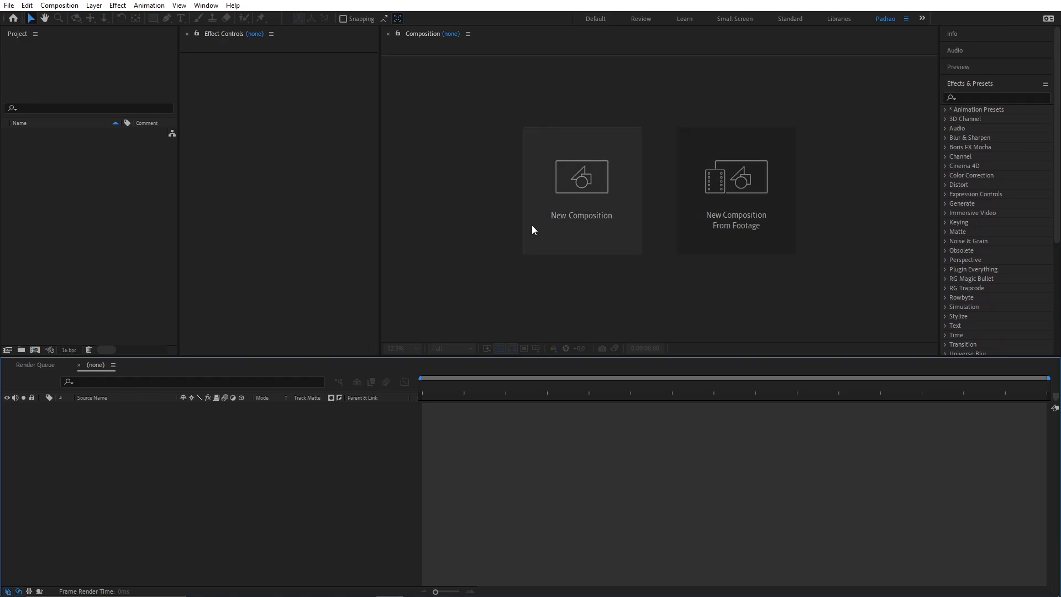
left_click(10, 5)
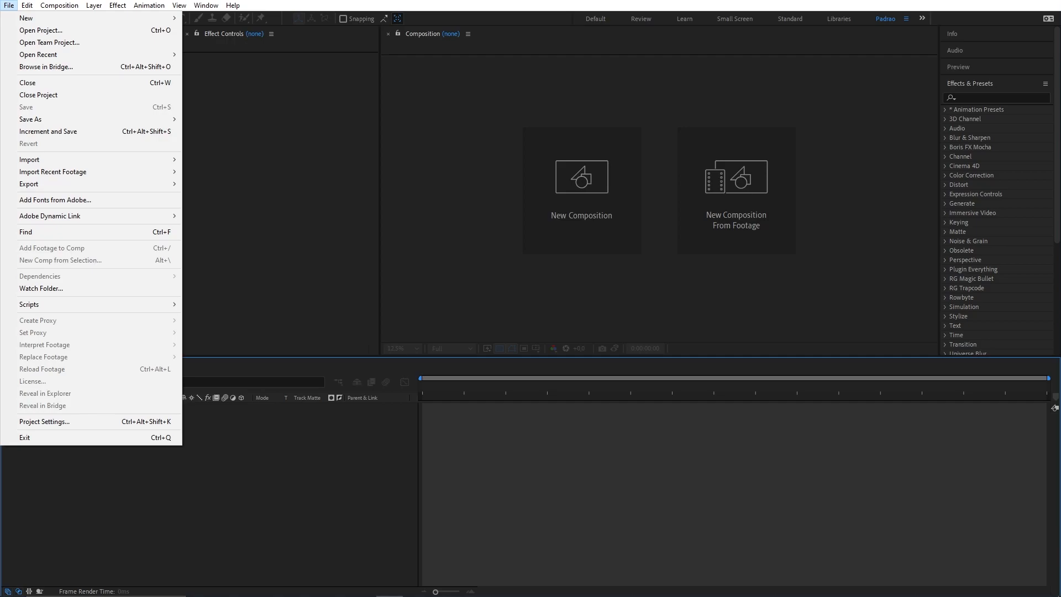
mouse_move(26, 20)
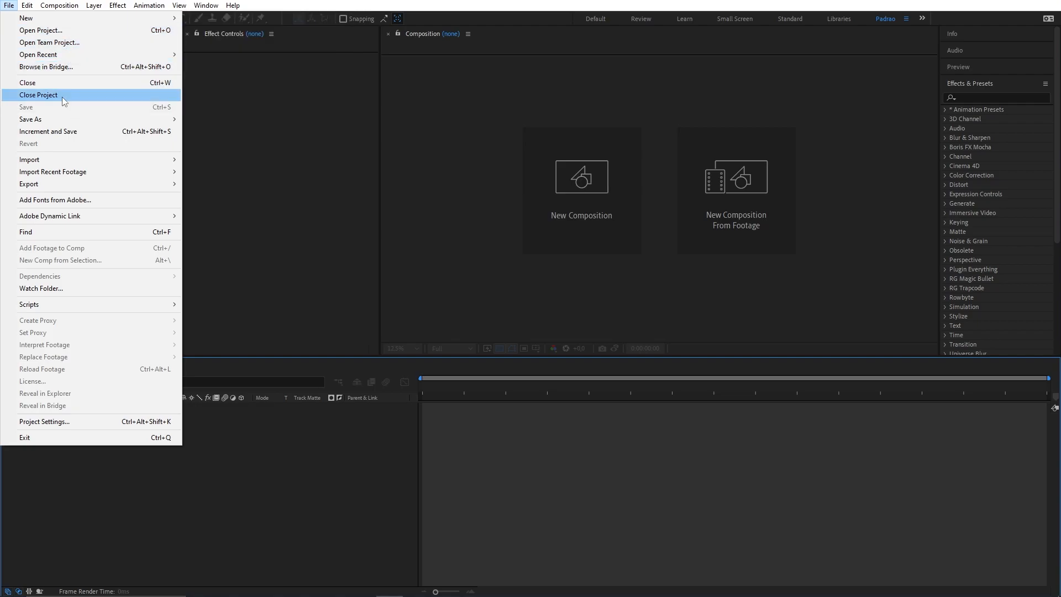
mouse_move(58, 122)
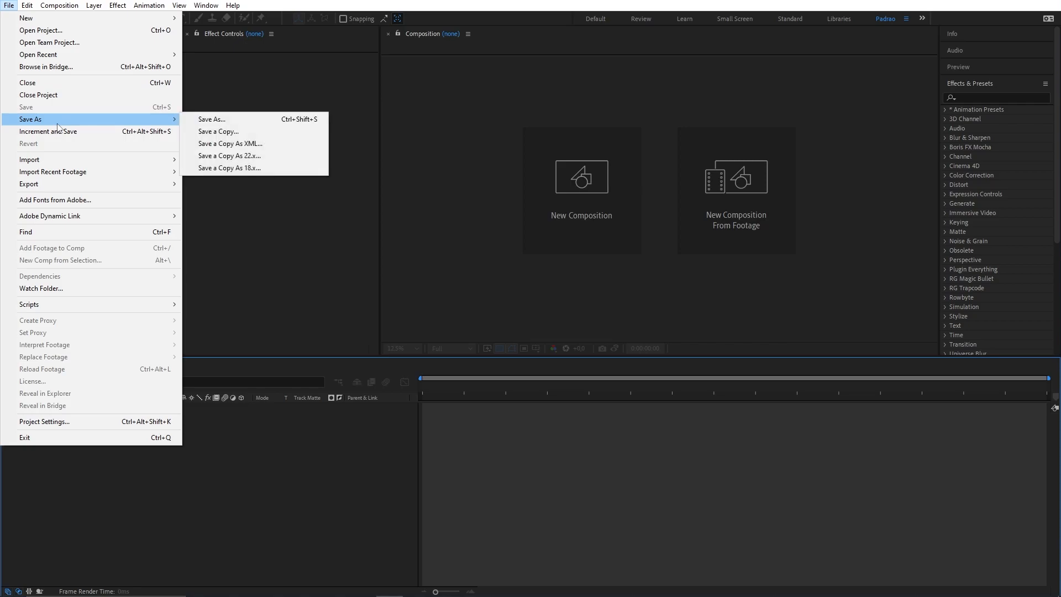
mouse_move(51, 161)
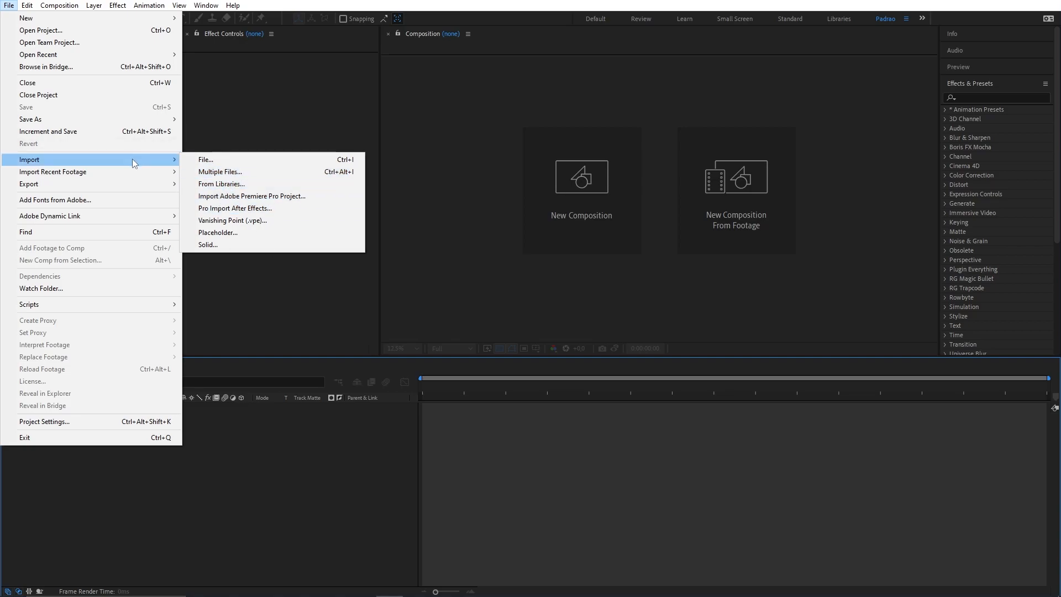
mouse_move(81, 182)
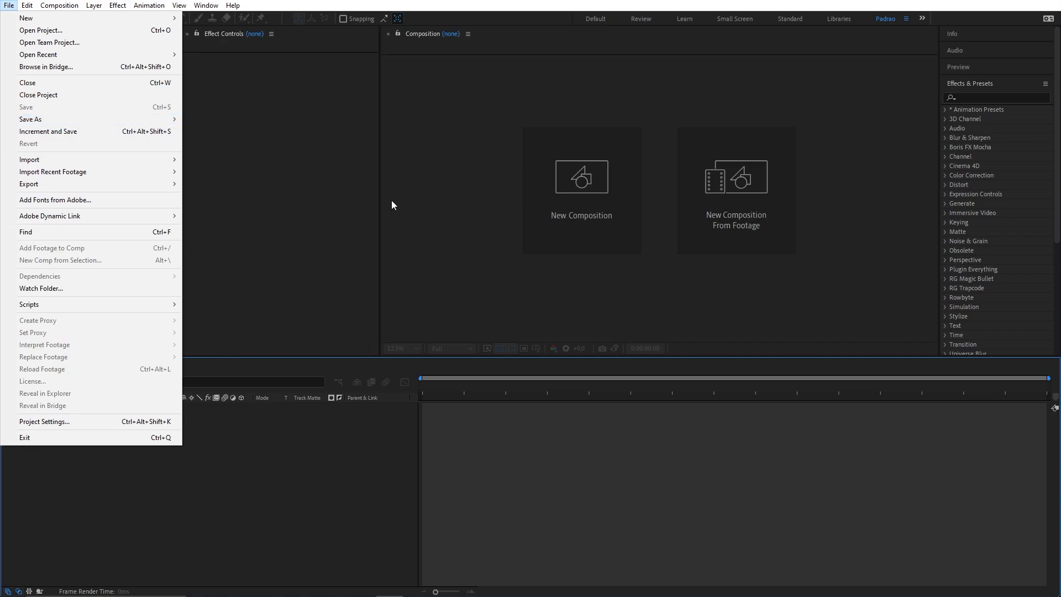
mouse_move(68, 8)
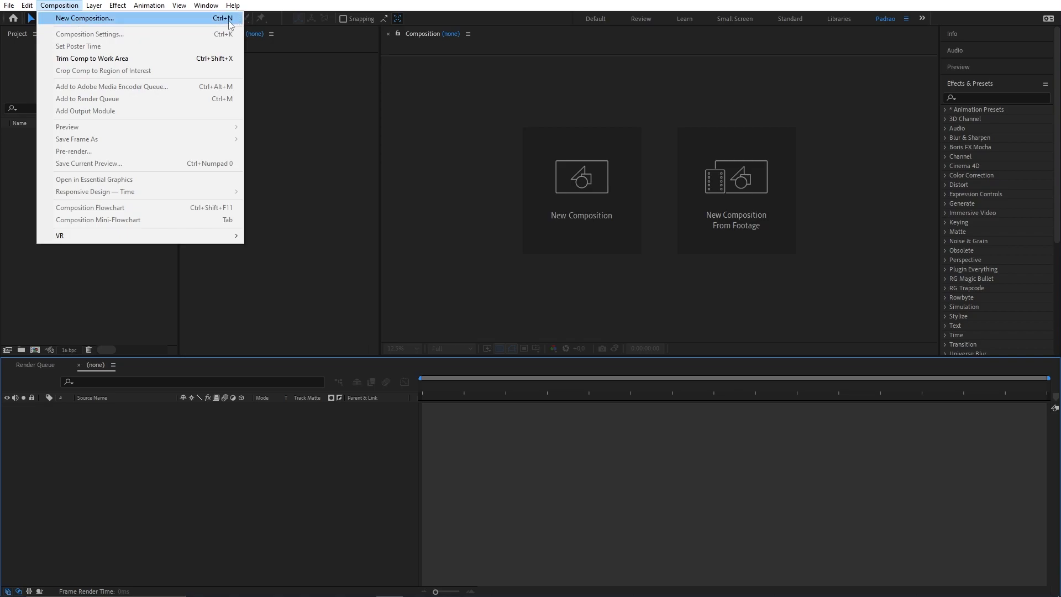
left_click(316, 291)
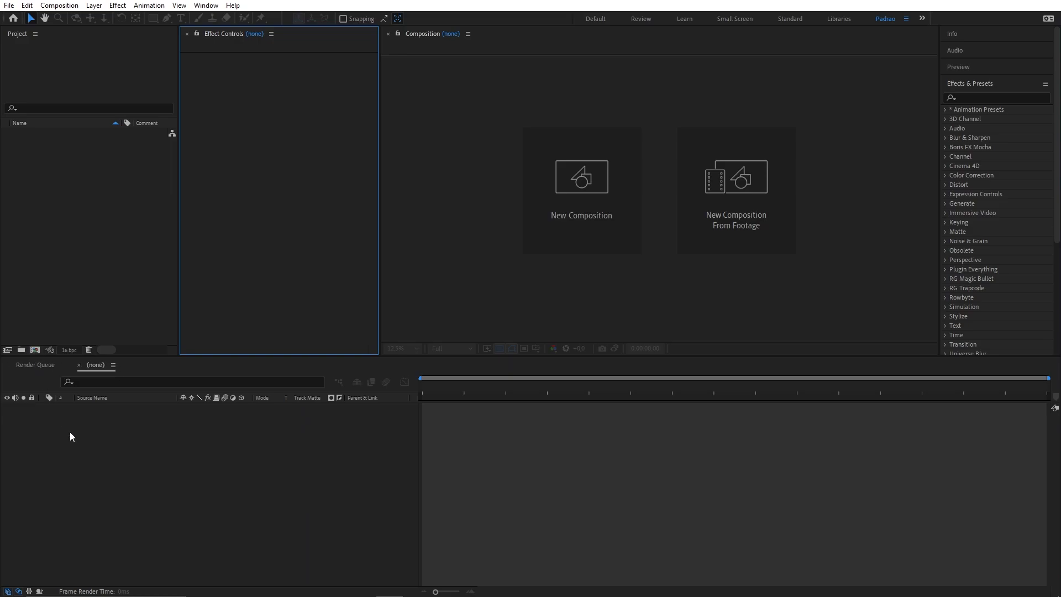
Start a new composition and set its frame size to 1920 px wide by 1080 px high.
left_click(34, 350)
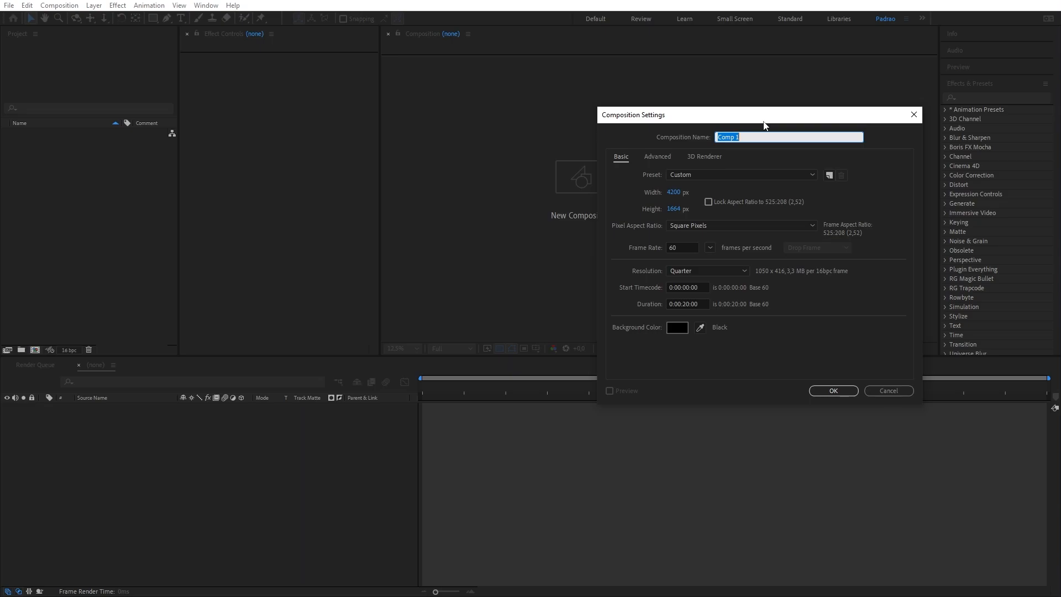
left_click_drag(757, 127, 578, 126)
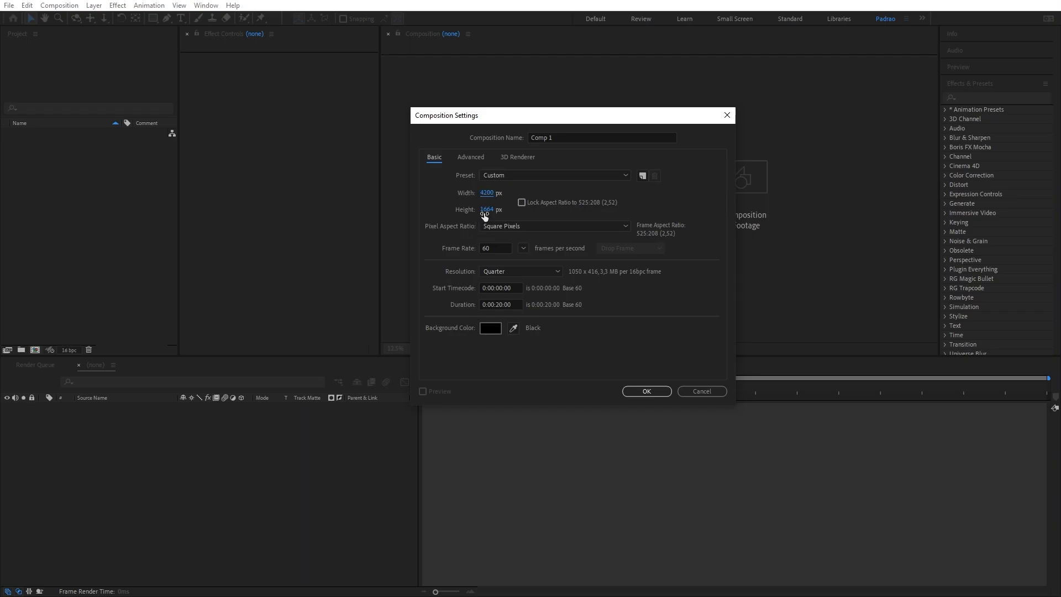
left_click(500, 176)
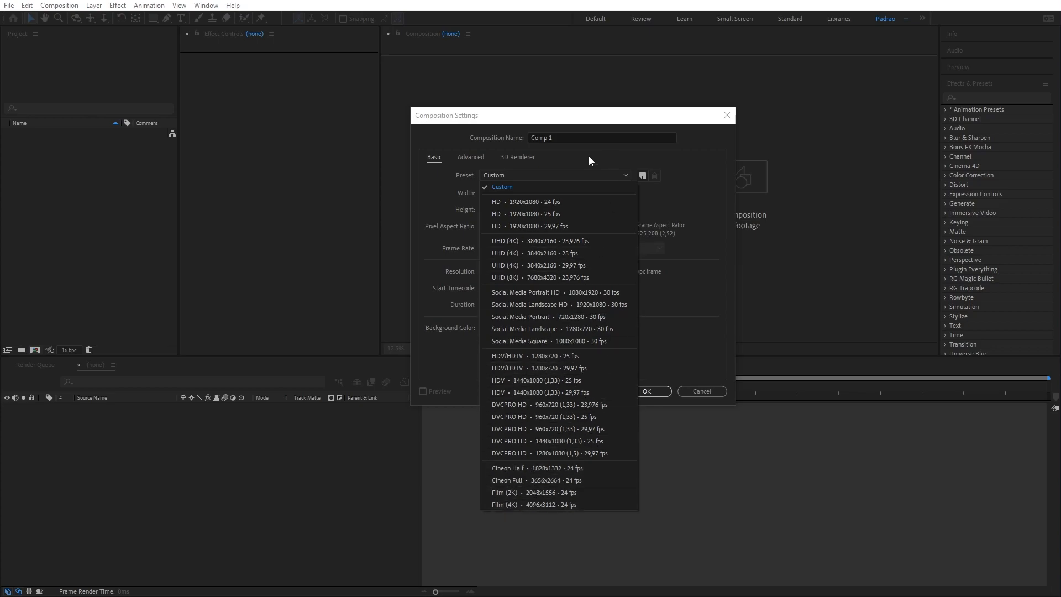
left_click(567, 175)
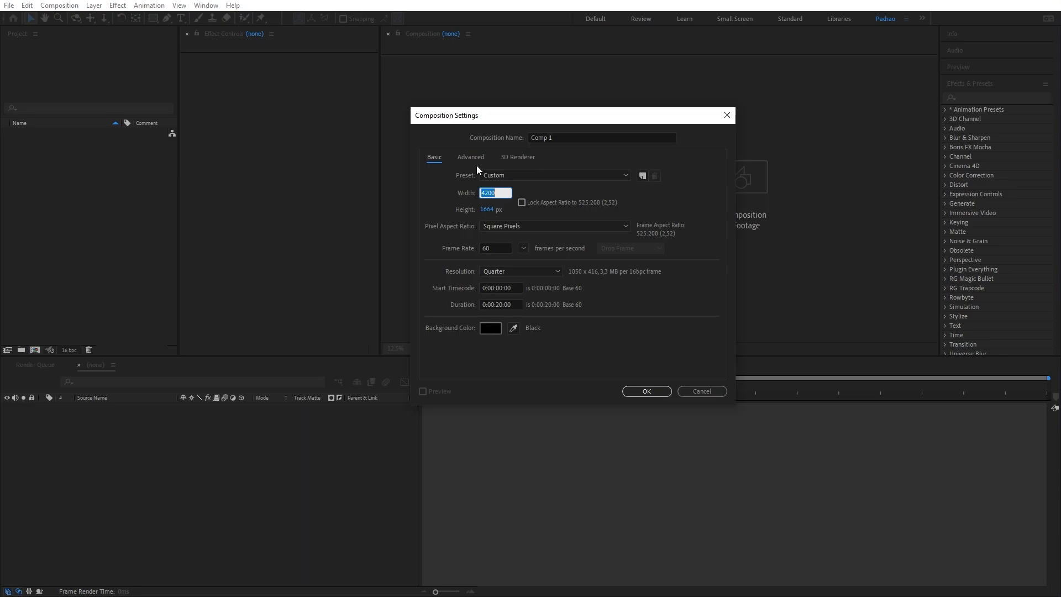
type("1920")
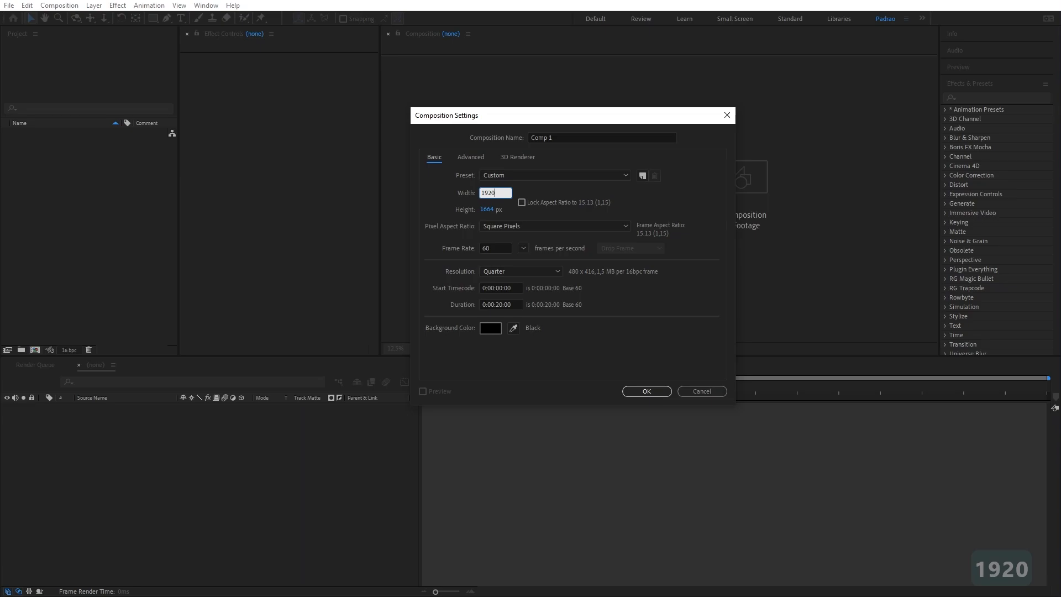
key("Tab")
type("1080")
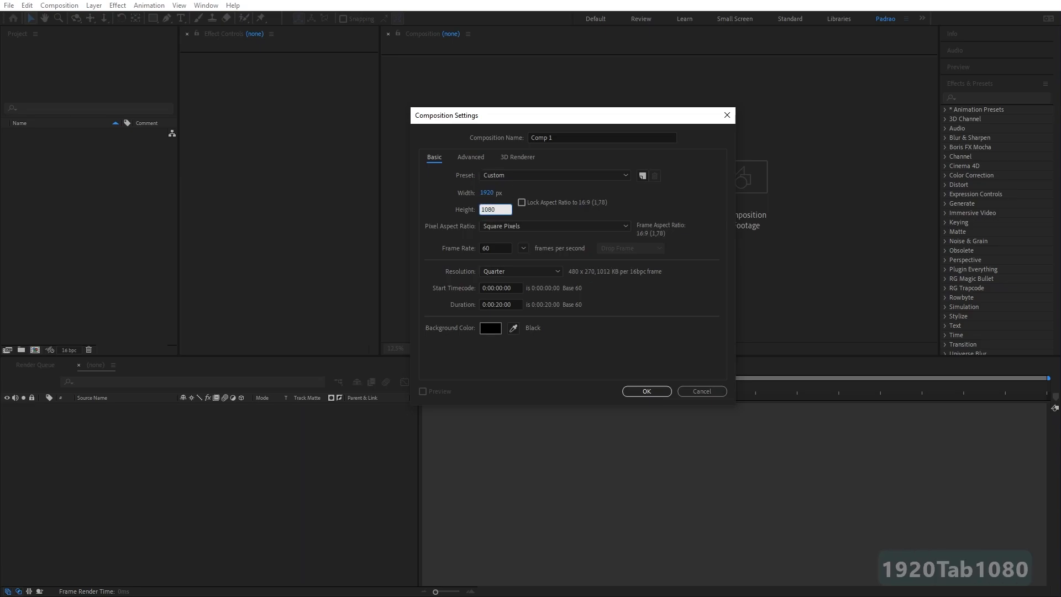
left_click(661, 204)
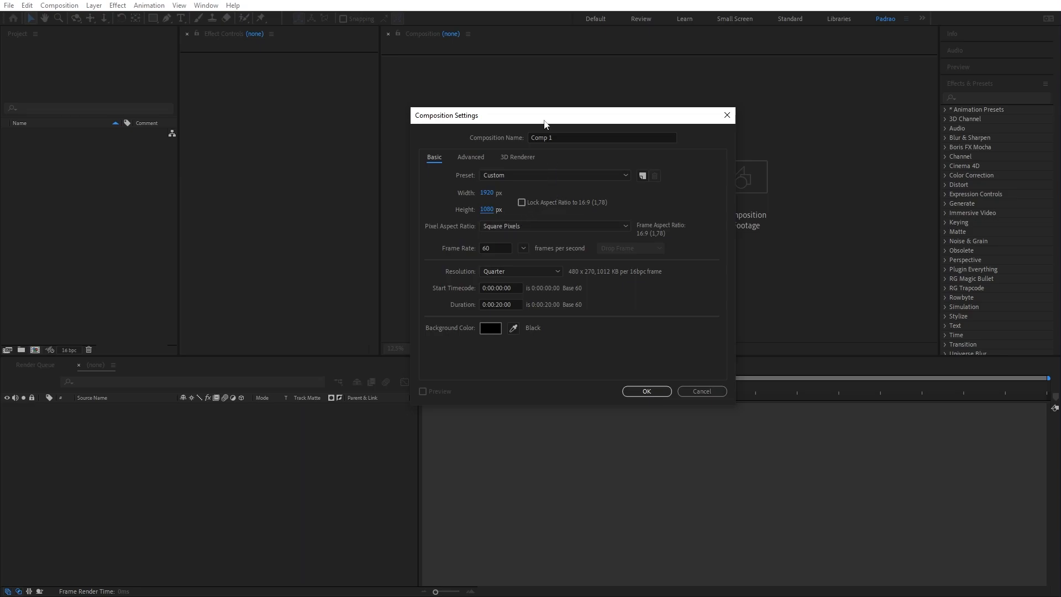
Choose Square Pixels as the composition's pixel aspect ratio and set its frame rate to 30 frames per second.
left_click(514, 223)
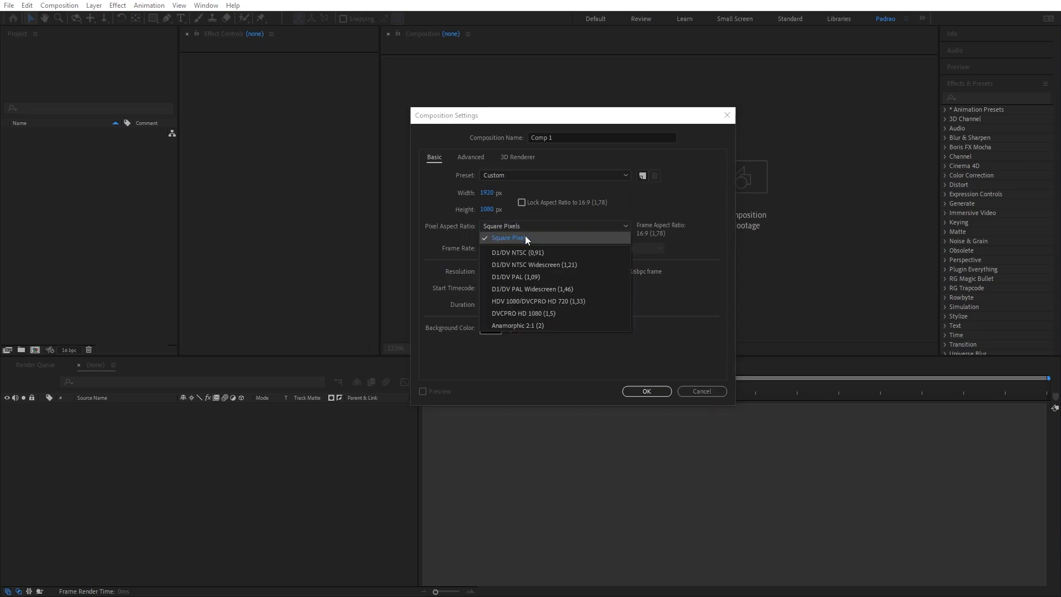
left_click(539, 235)
left_click(496, 249)
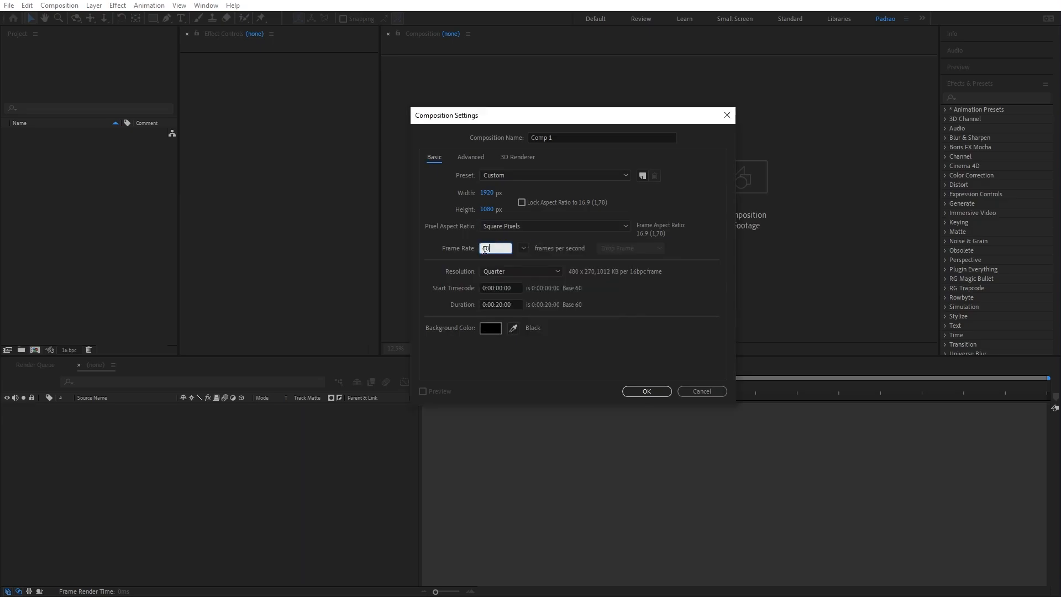
left_click(446, 250)
left_click(526, 248)
left_click(536, 290)
left_click(522, 249)
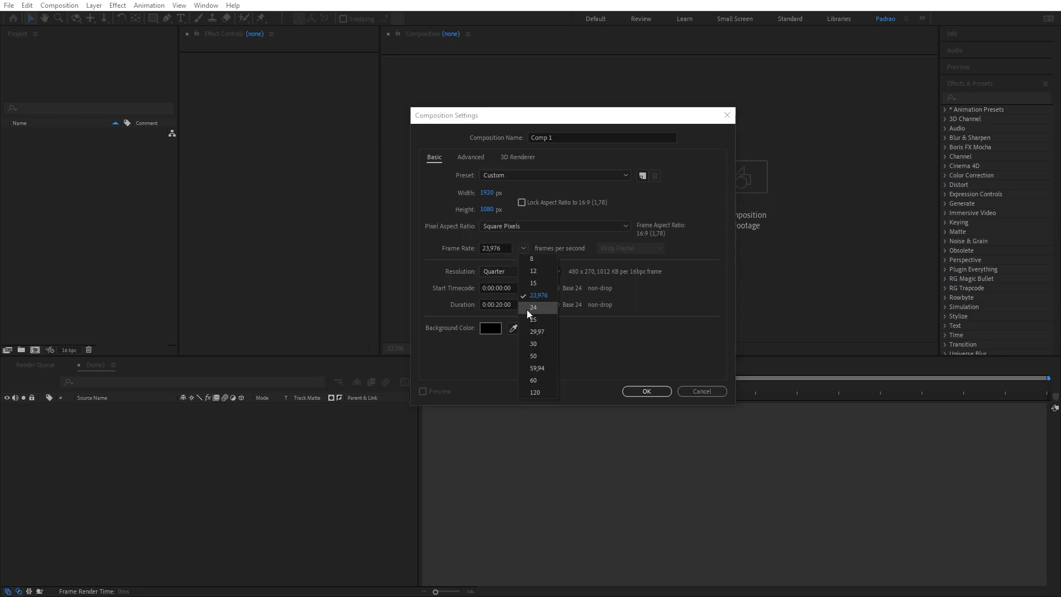
left_click(542, 344)
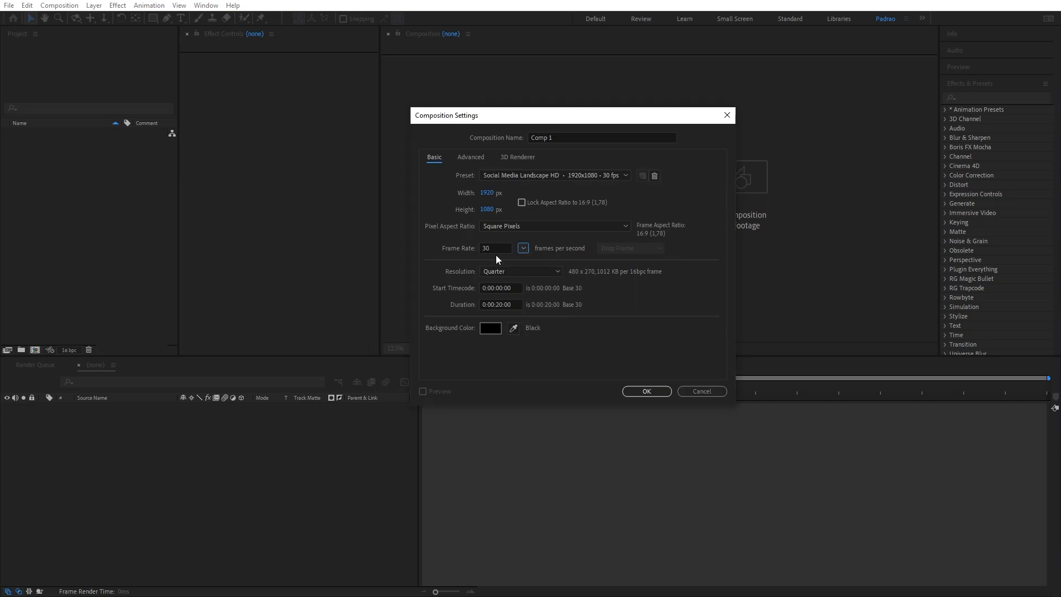
left_click(499, 270)
left_click(479, 273)
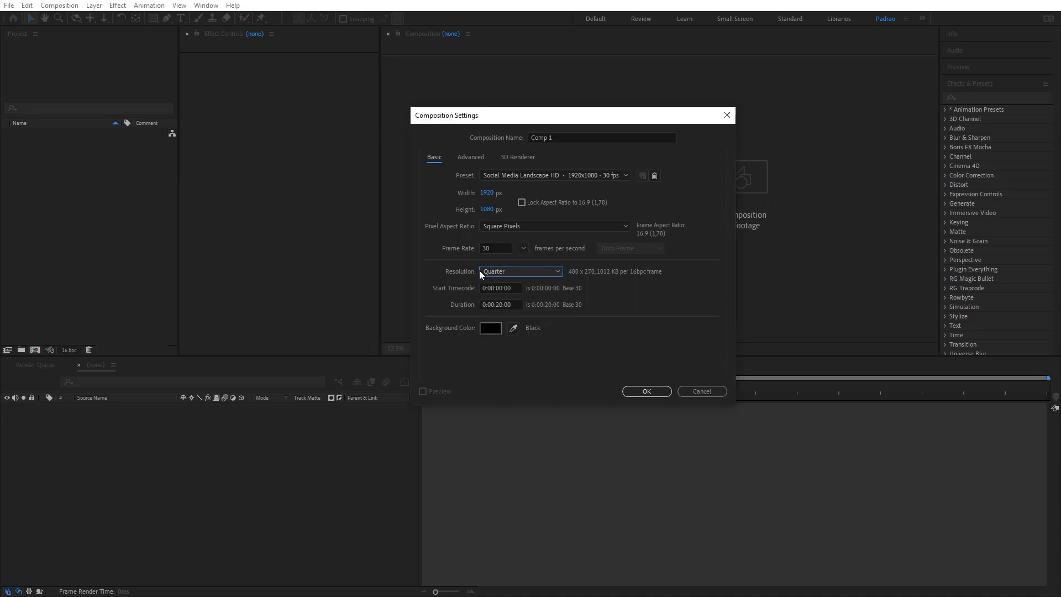
left_click(512, 272)
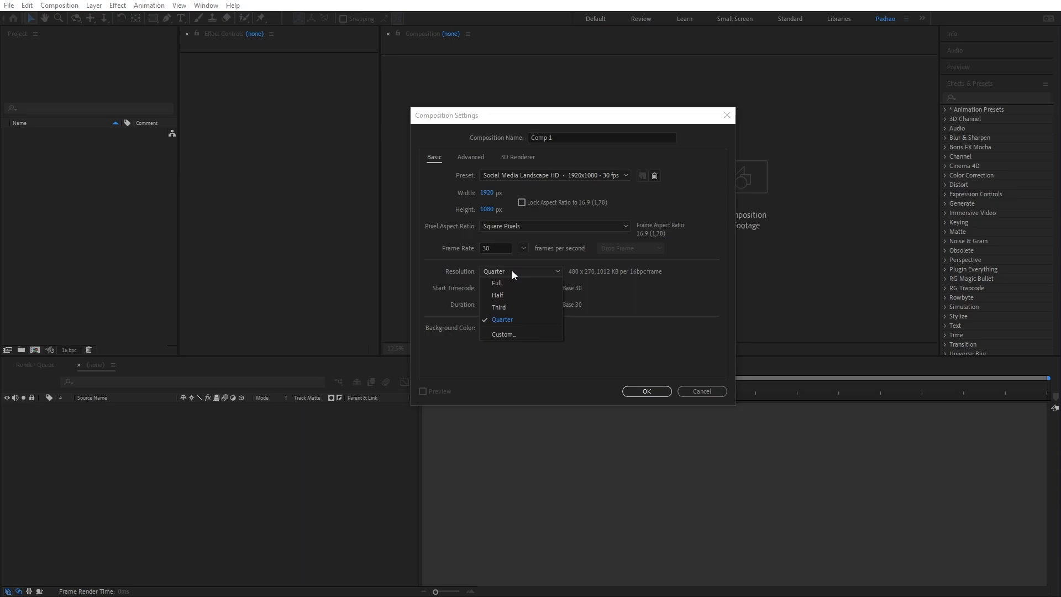
left_click(628, 303)
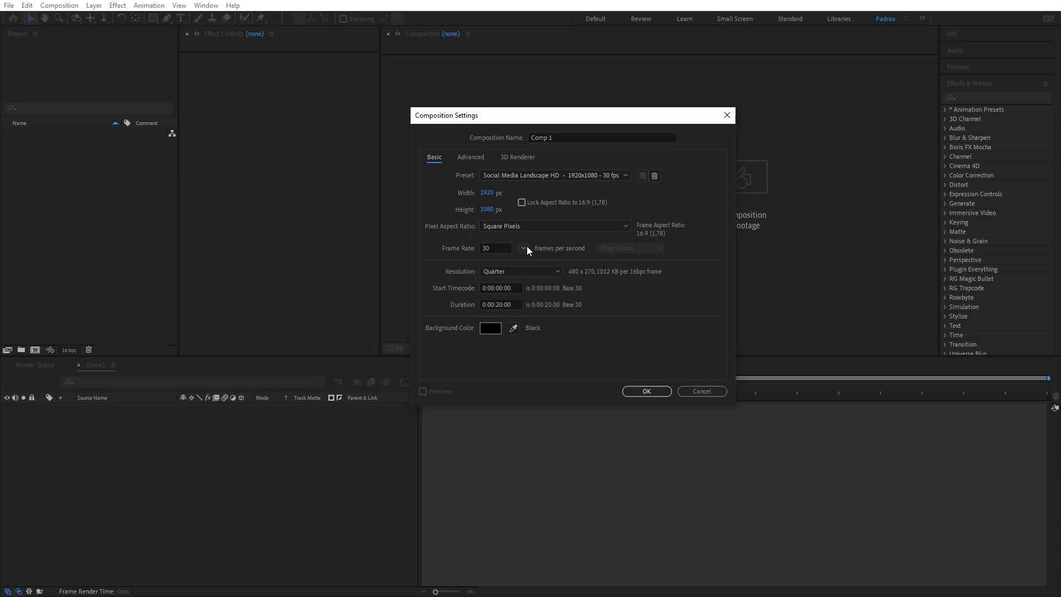
Examine the Duration value in the composition settings.
left_click_drag(521, 306, 445, 297)
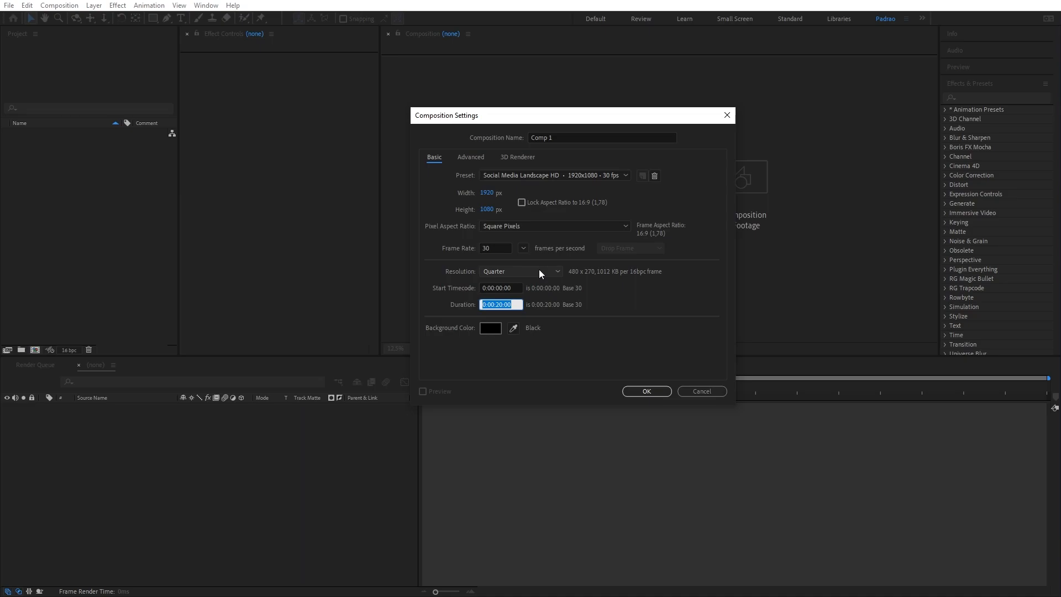
left_click(486, 305)
double_click(486, 305)
mouse_move(511, 306)
left_mouse_down()
mouse_move(502, 305)
mouse_move(517, 306)
left_mouse_up()
left_click(506, 306)
left_click(501, 301)
left_click_drag(517, 303, 482, 307)
left_click(655, 299)
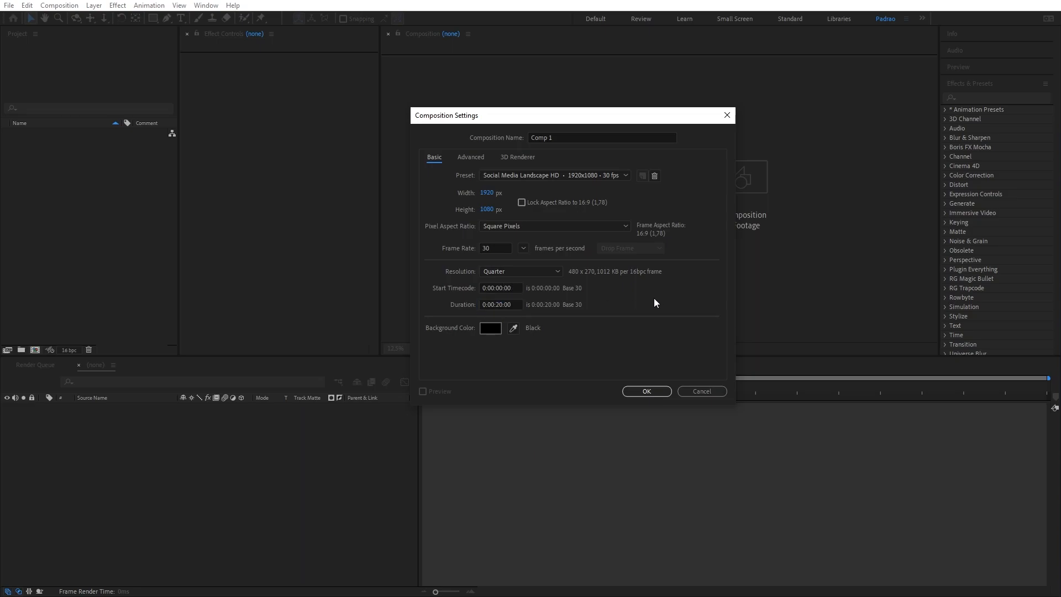
Name the composition Comp_Teste.
double_click(559, 135)
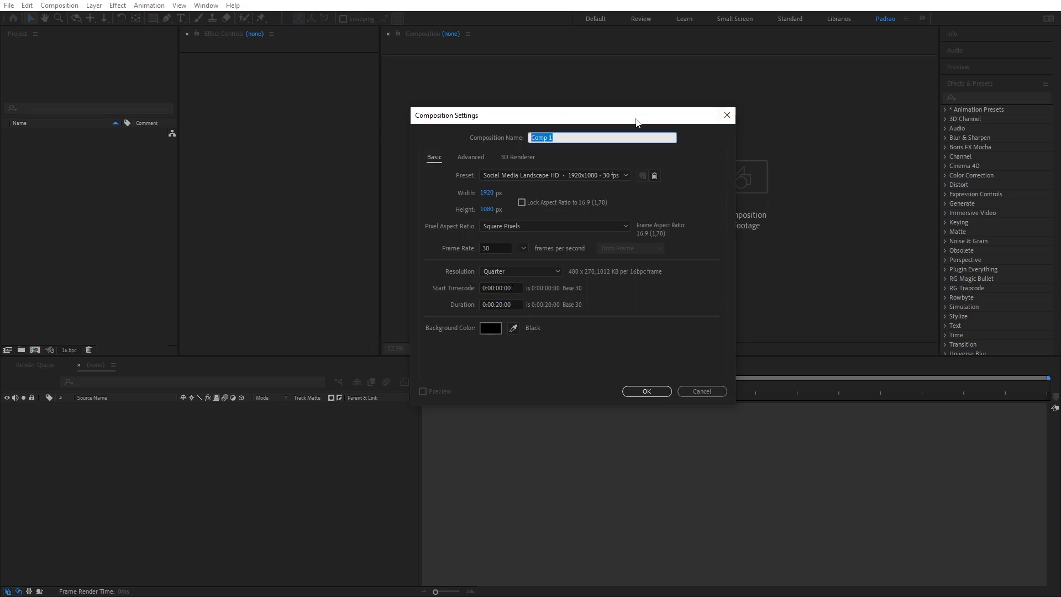
type("Comp_Test")
key("BackSpace")
type("Teste")
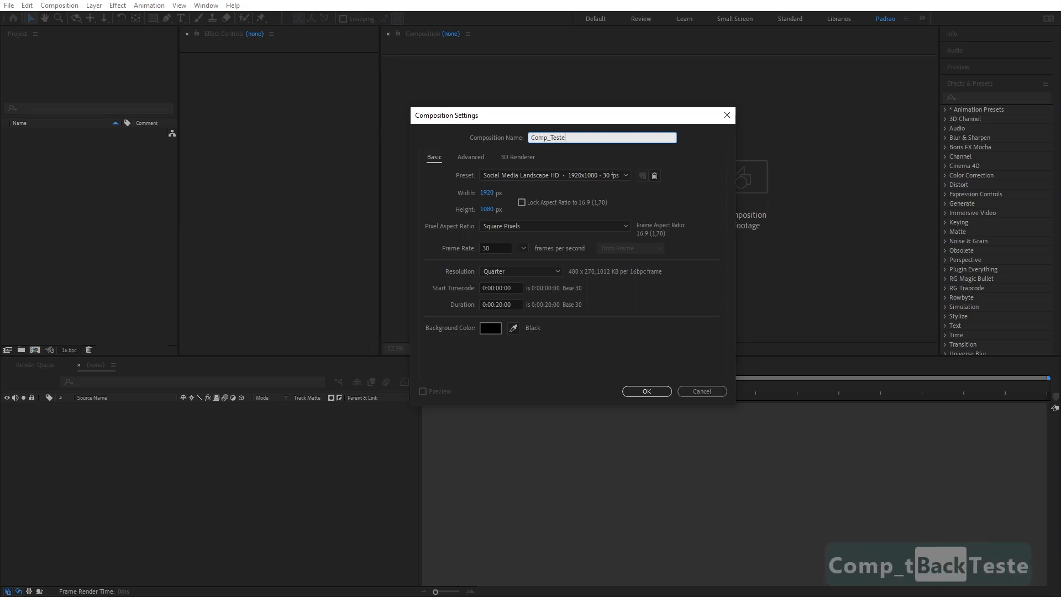
Review the Advanced and 3D Renderer settings and create the composition with the Basic settings as configured.
left_click(469, 158)
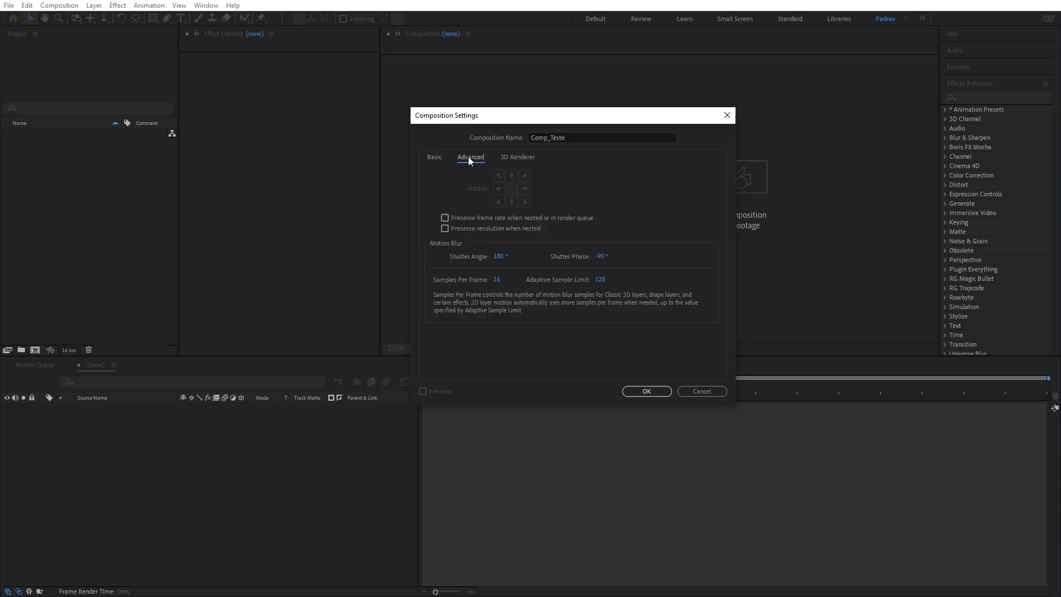
left_click(514, 159)
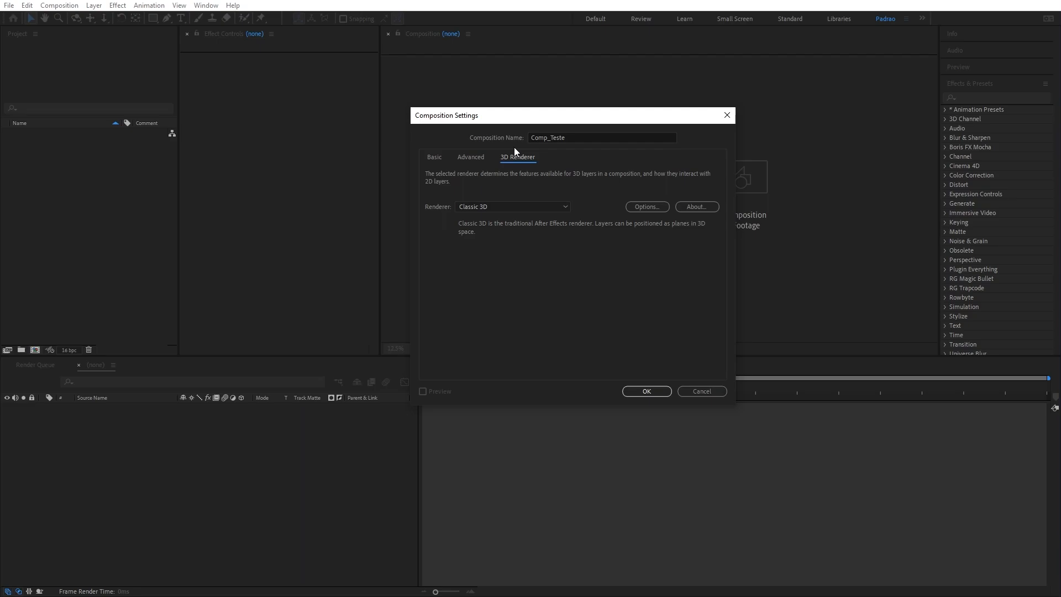
left_click(436, 156)
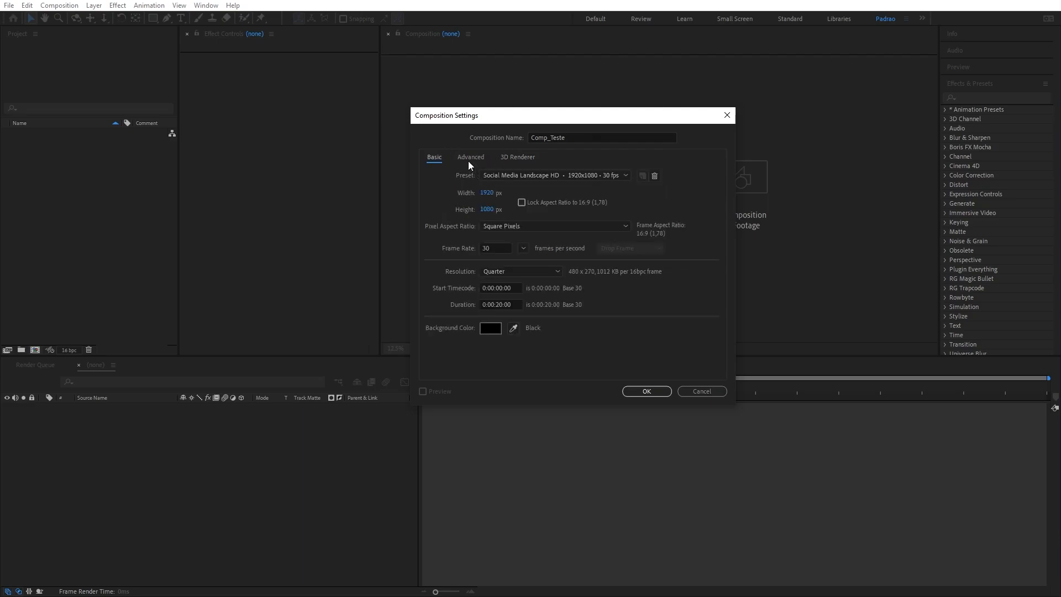
left_click(489, 157)
left_click(514, 157)
left_click(440, 159)
left_click(643, 394)
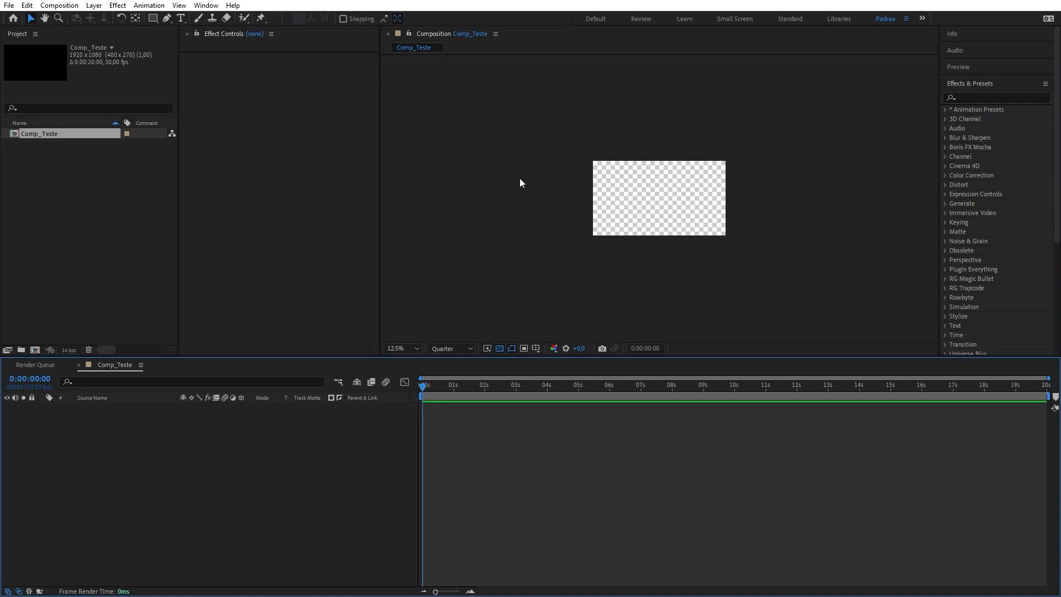
Set the Composition viewer's magnification to Fit.
left_click(416, 349)
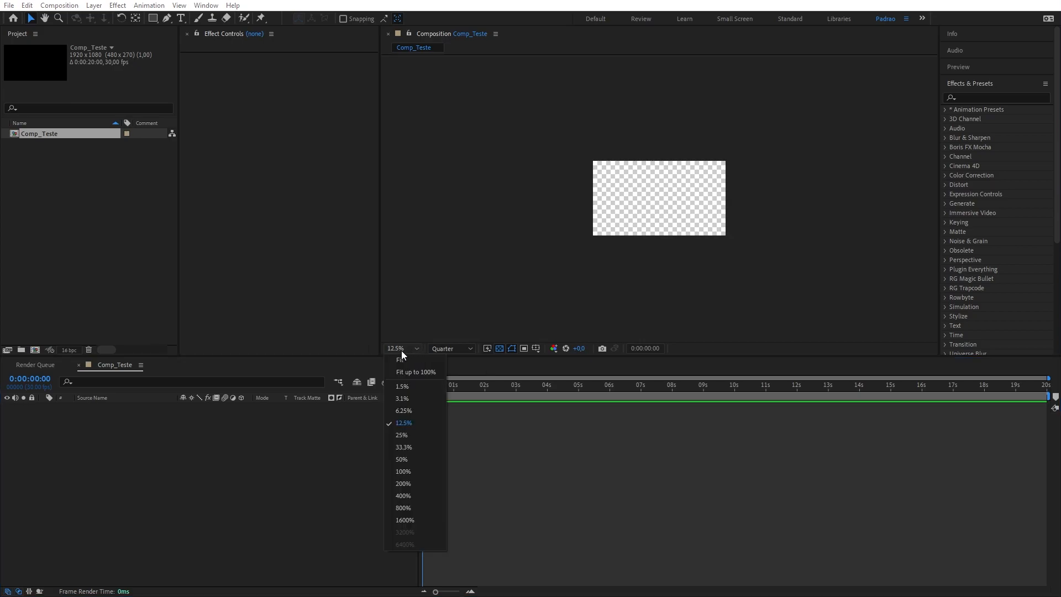
left_click(401, 360)
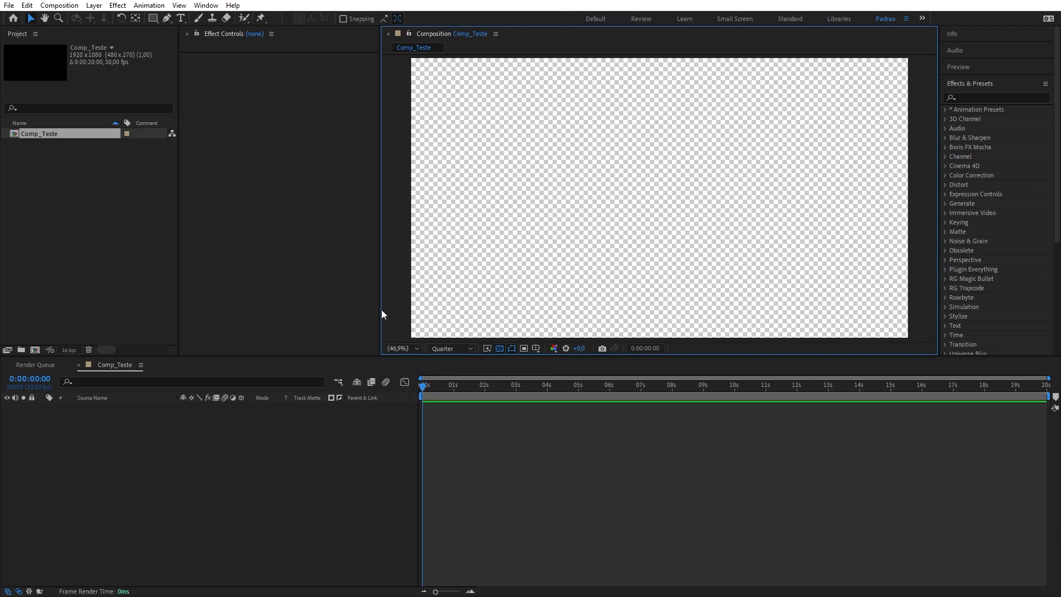
left_click(399, 347)
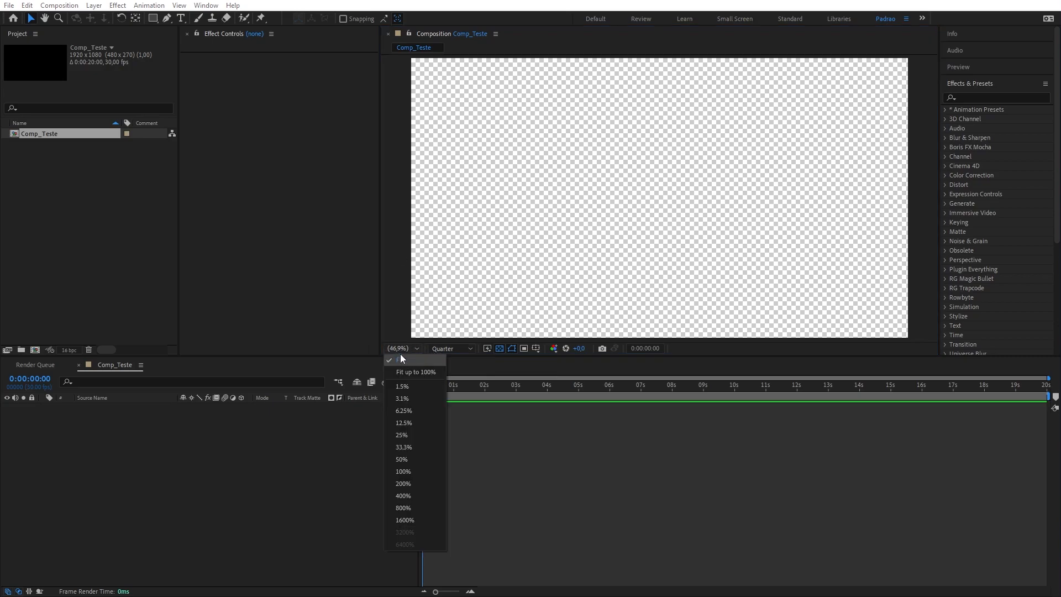
left_click(402, 359)
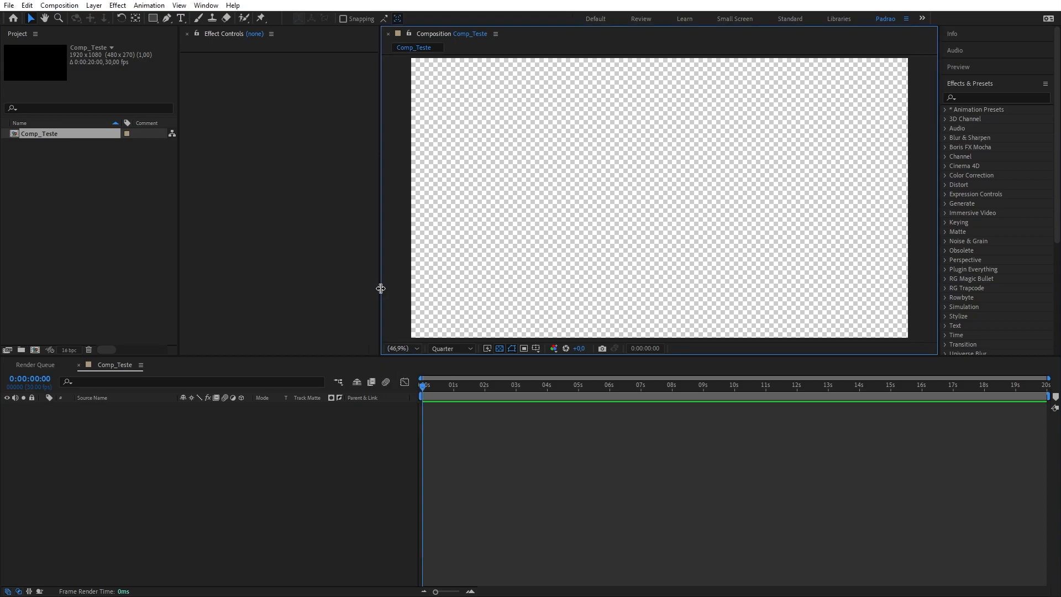
Widen the Effect Controls column slightly and return the Composition viewer to Fit after trying 50% magnification.
left_click_drag(374, 290, 393, 241)
left_click(415, 350)
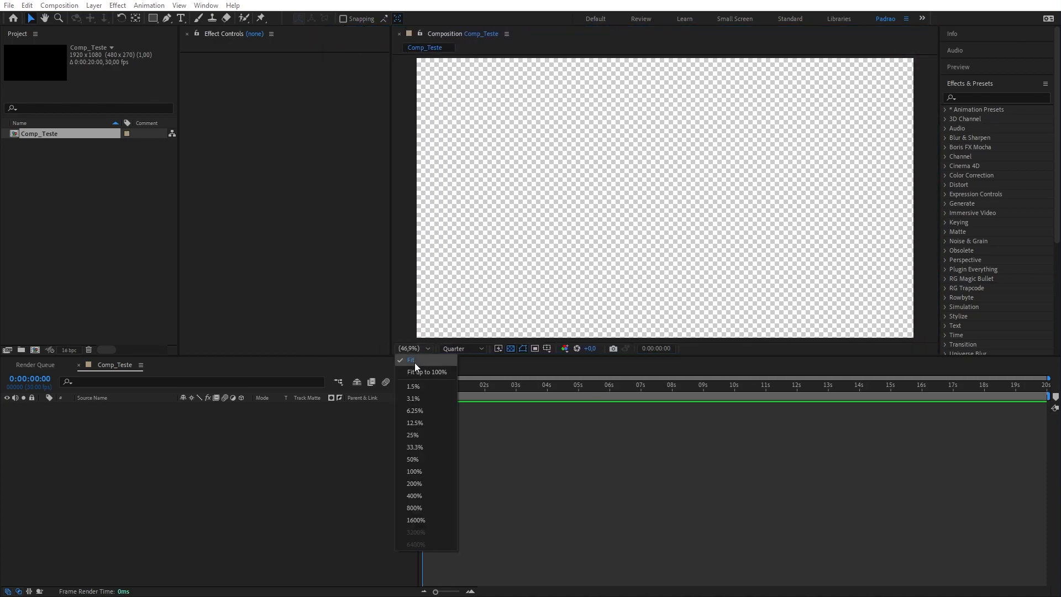
left_click(414, 459)
left_click_drag(391, 203, 397, 235)
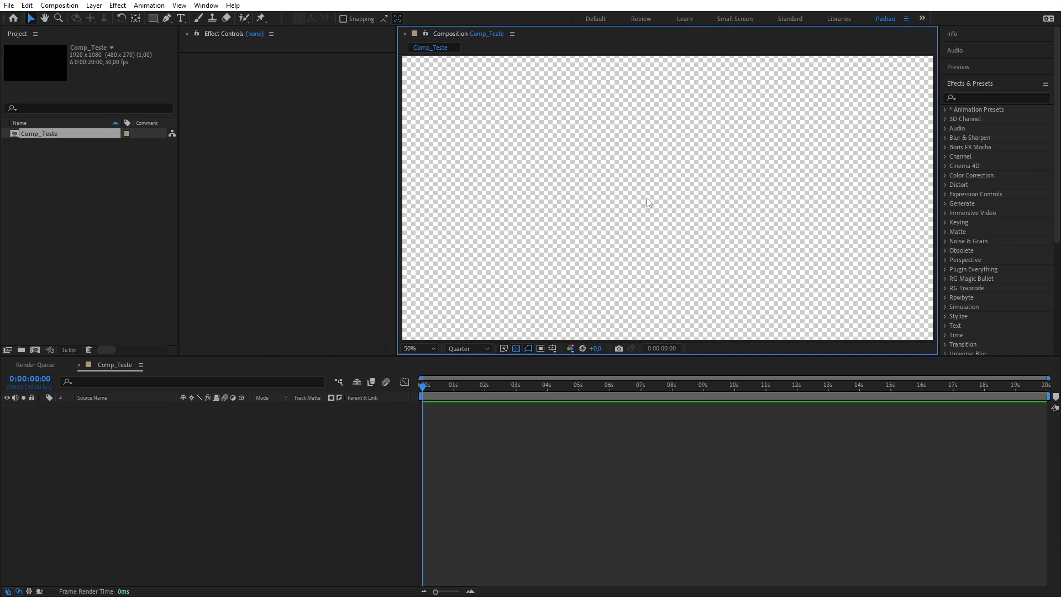
left_click(433, 349)
left_click(429, 359)
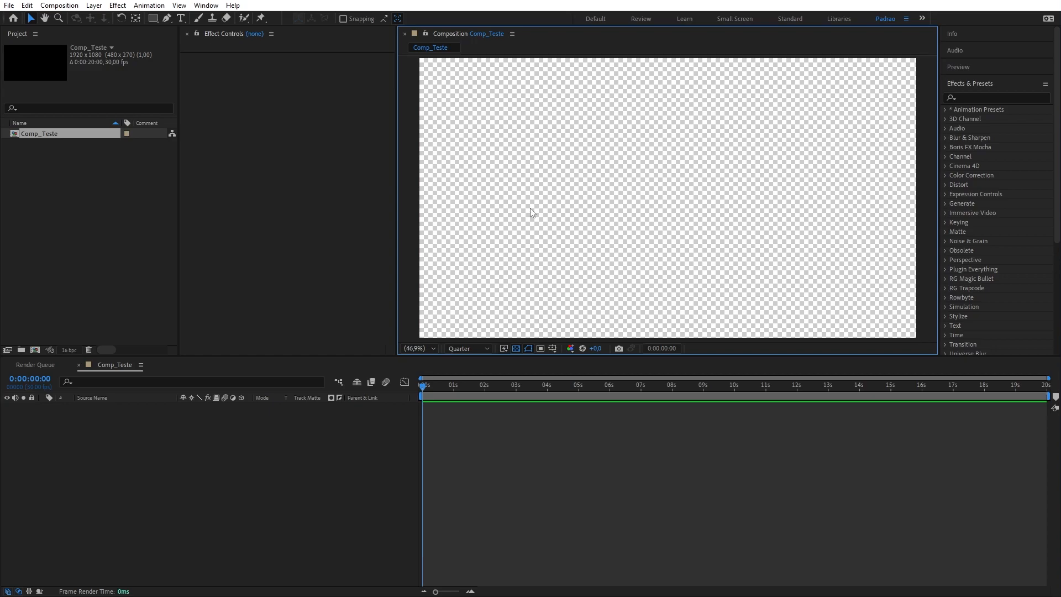
left_click(201, 483)
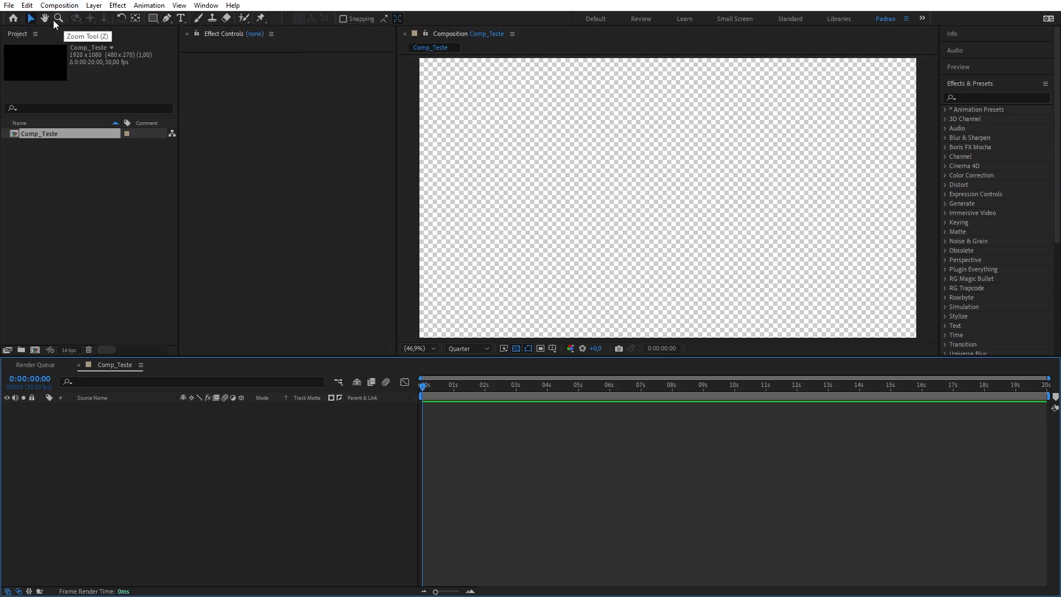
Draw a rectangle of about 621 × 651 px near the centre of the composition with the Rectangle Tool.
left_click(153, 18)
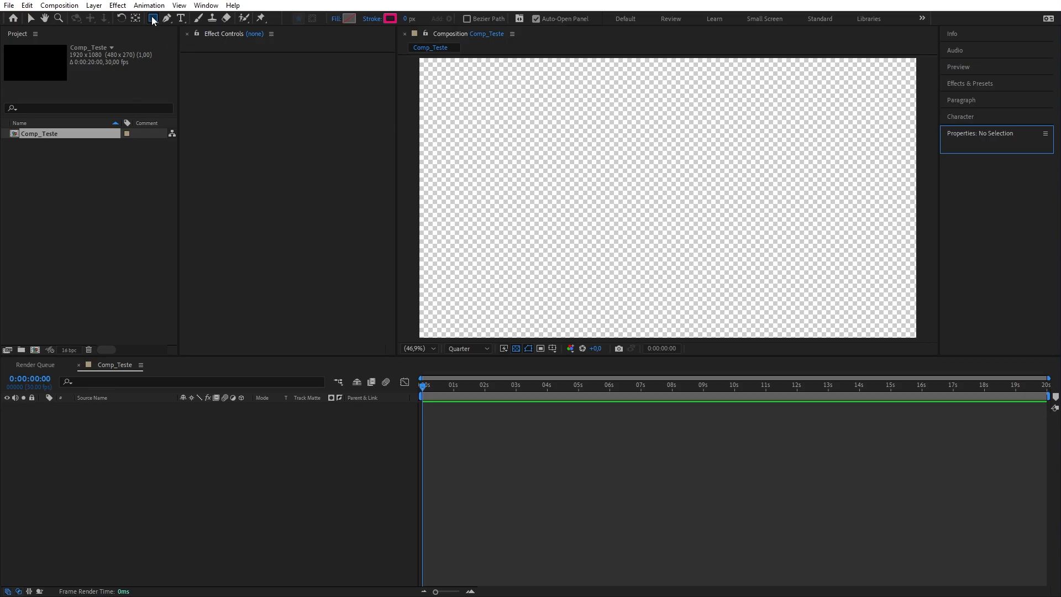
left_click(153, 19)
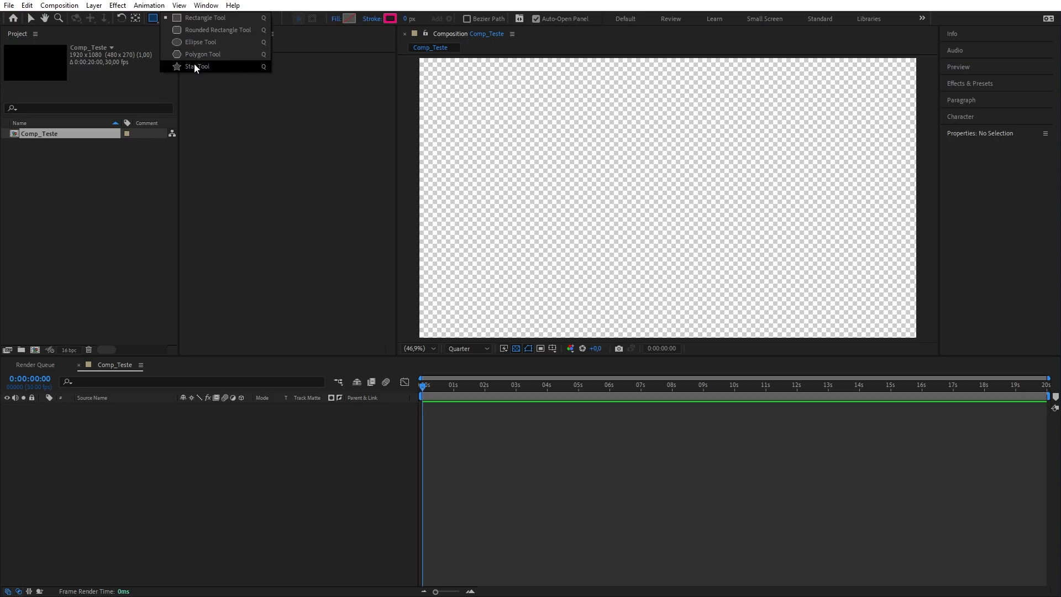
left_click(179, 18)
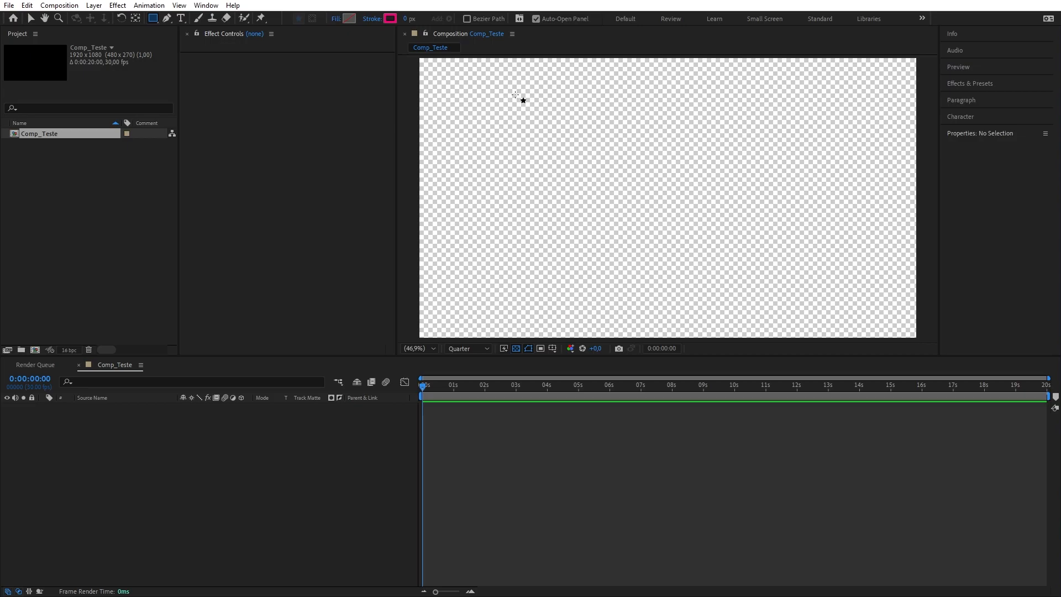
mouse_move(583, 105)
left_mouse_down()
mouse_move(616, 156)
mouse_move(687, 223)
mouse_move(770, 240)
mouse_move(765, 272)
mouse_move(752, 278)
left_mouse_up()
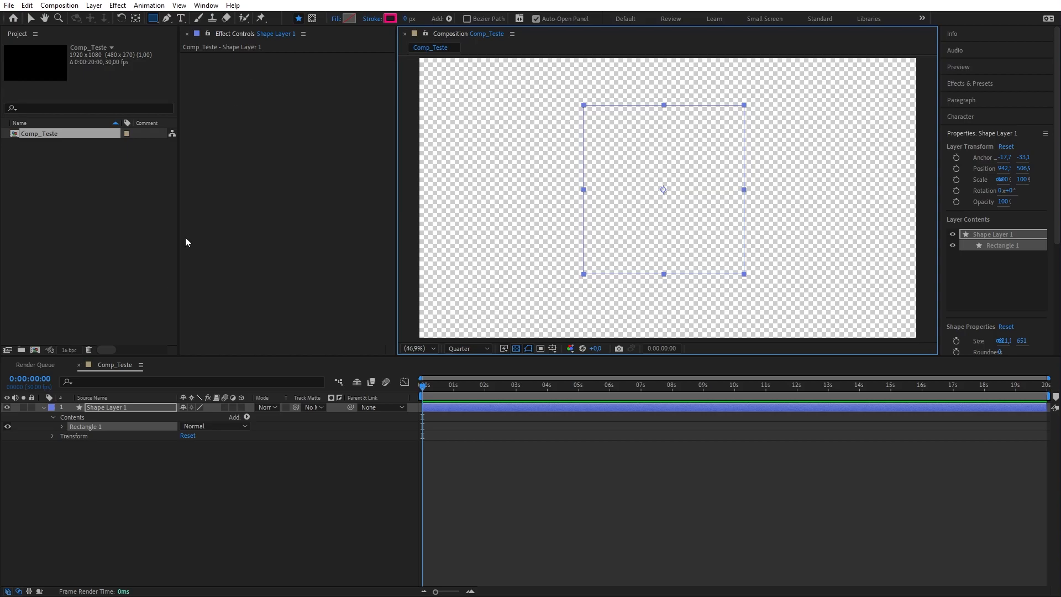
Set the rectangle's fill color to the muted red 8D4747.
left_click(115, 408)
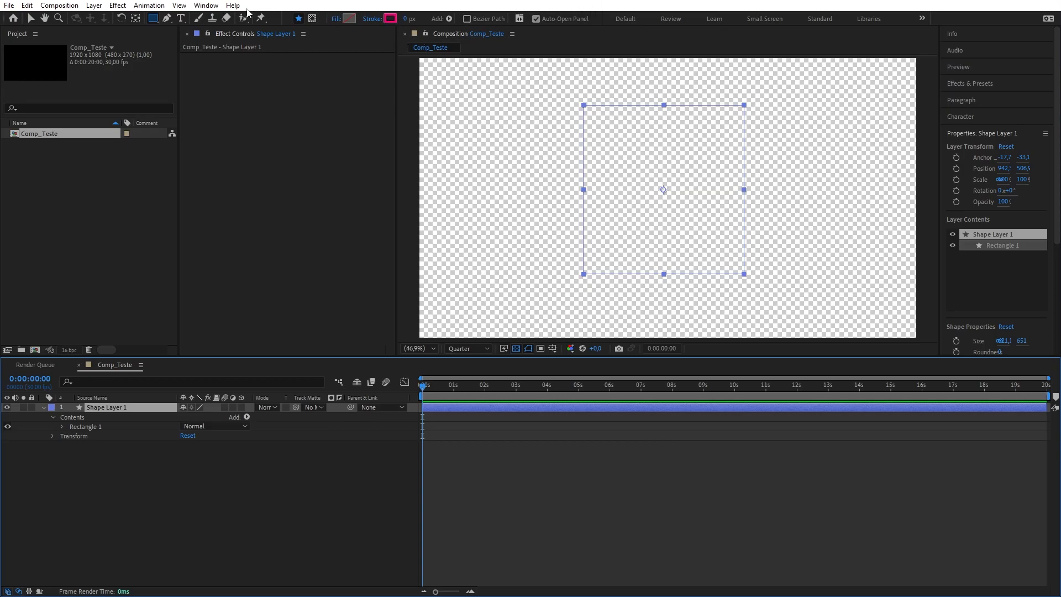
left_click(349, 18)
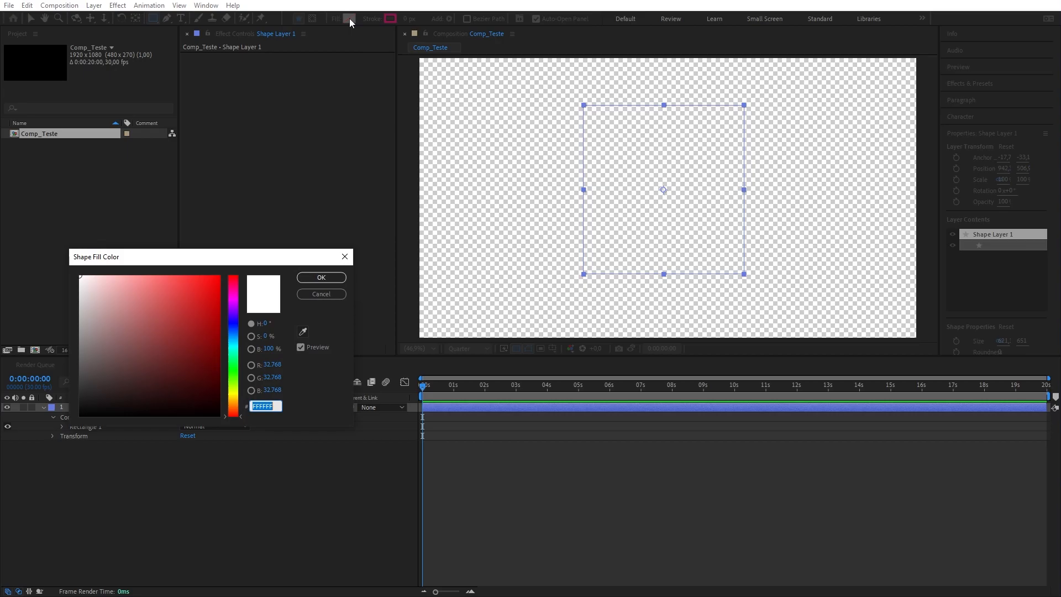
left_click_drag(255, 256, 485, 114)
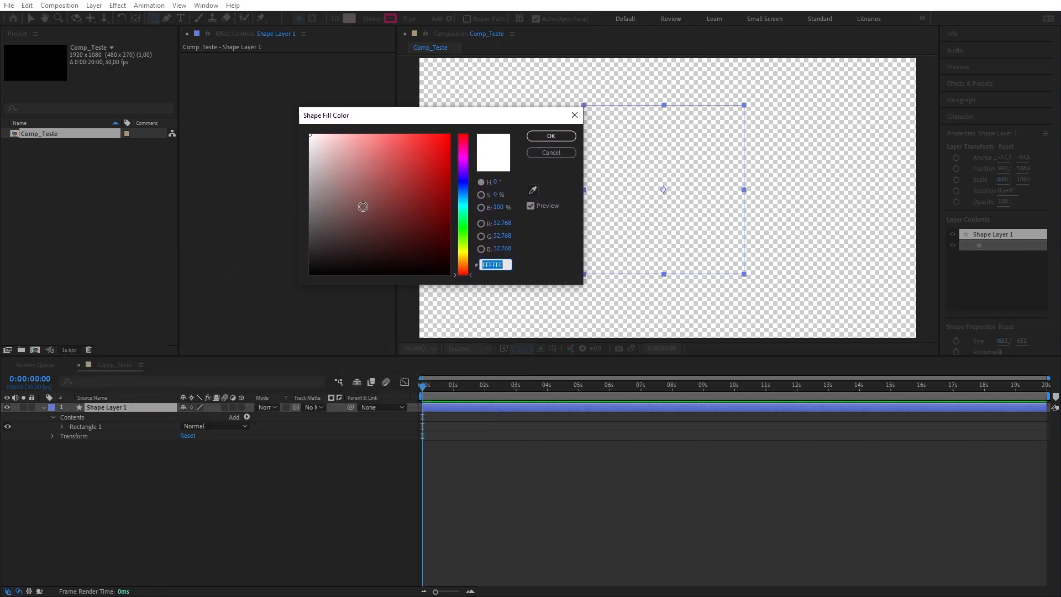
left_click_drag(376, 175, 380, 195)
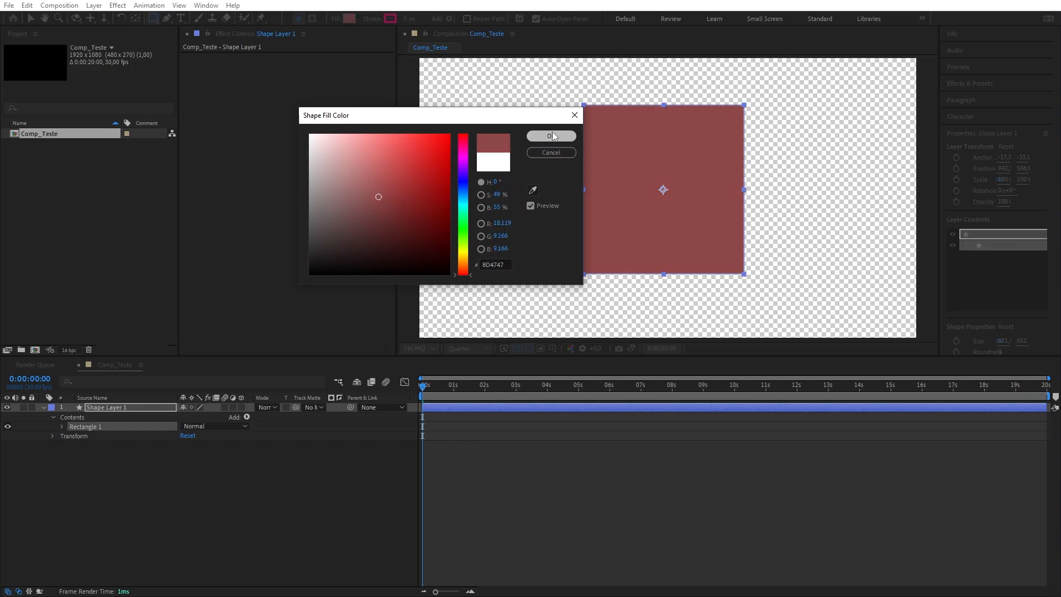
left_click(551, 135)
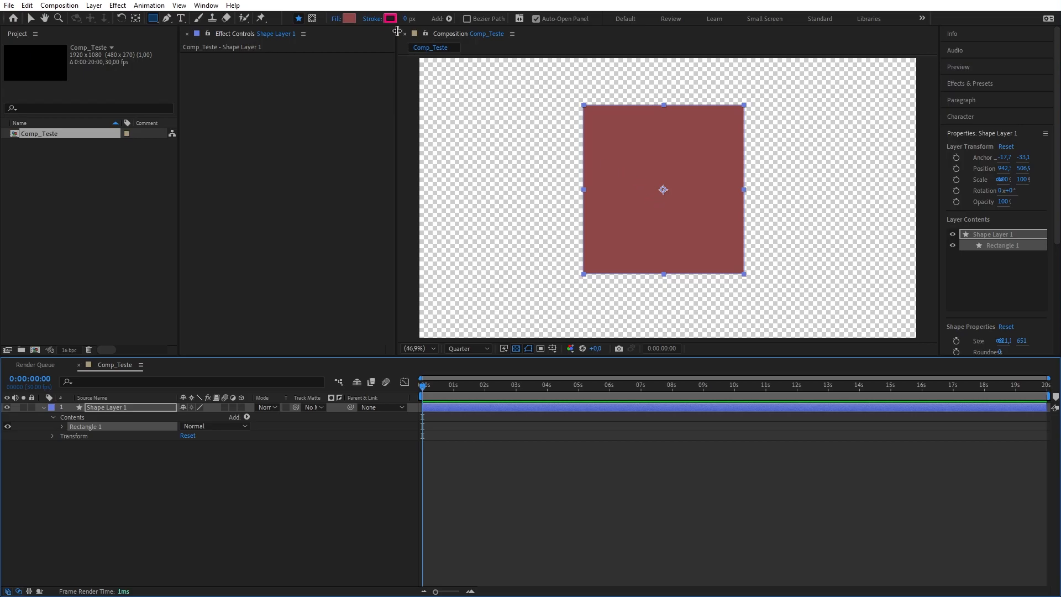
Try Linear Gradient, Radial Gradient and None as the rectangle's fill type, and return it to Solid Color with Normal blending.
left_click(335, 19)
left_click_drag(487, 249, 477, 145)
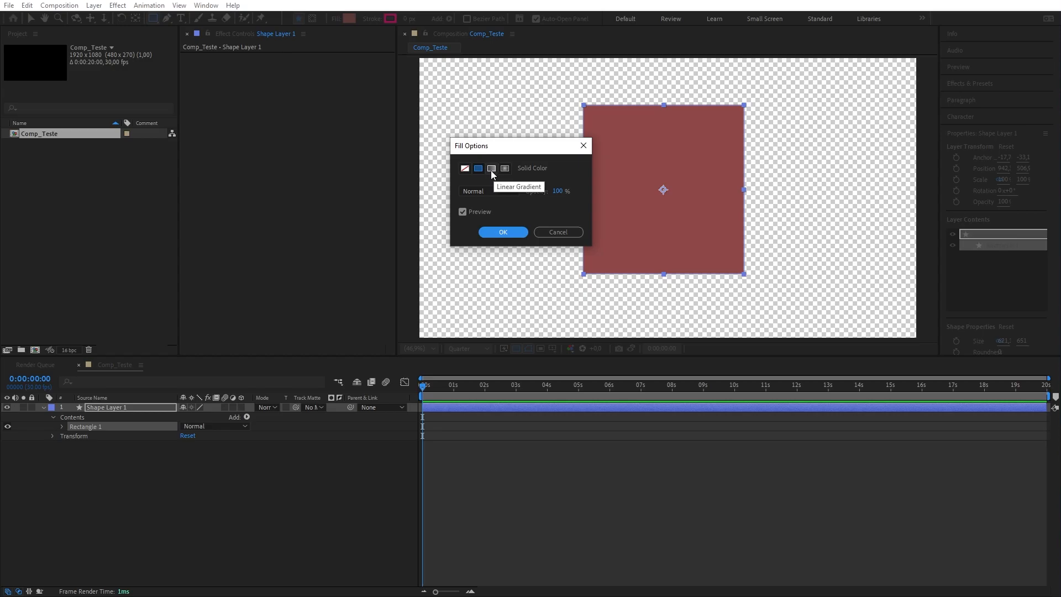
left_click_drag(506, 151, 484, 117)
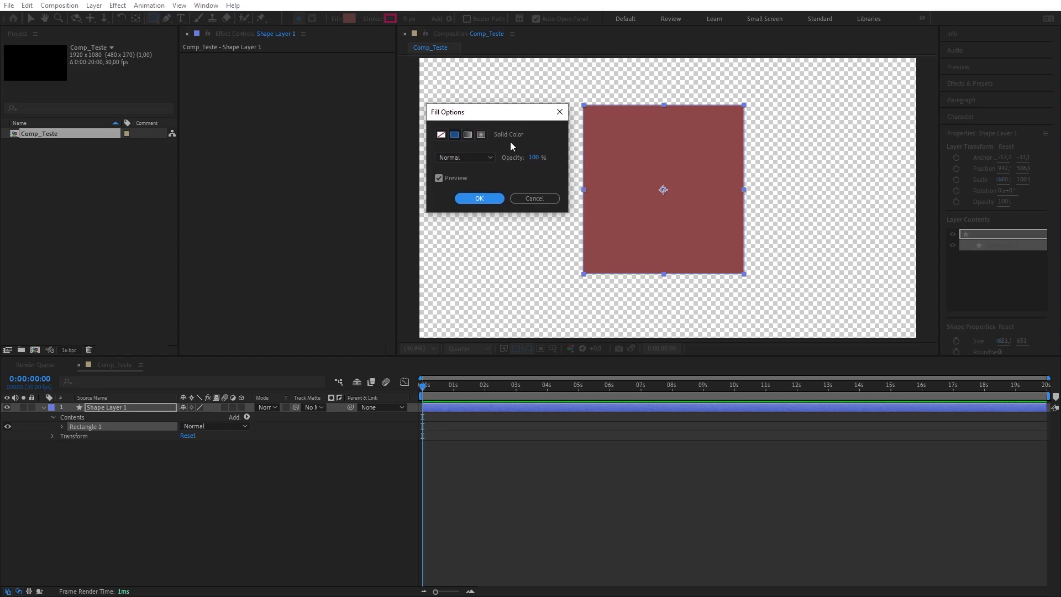
left_click(471, 136)
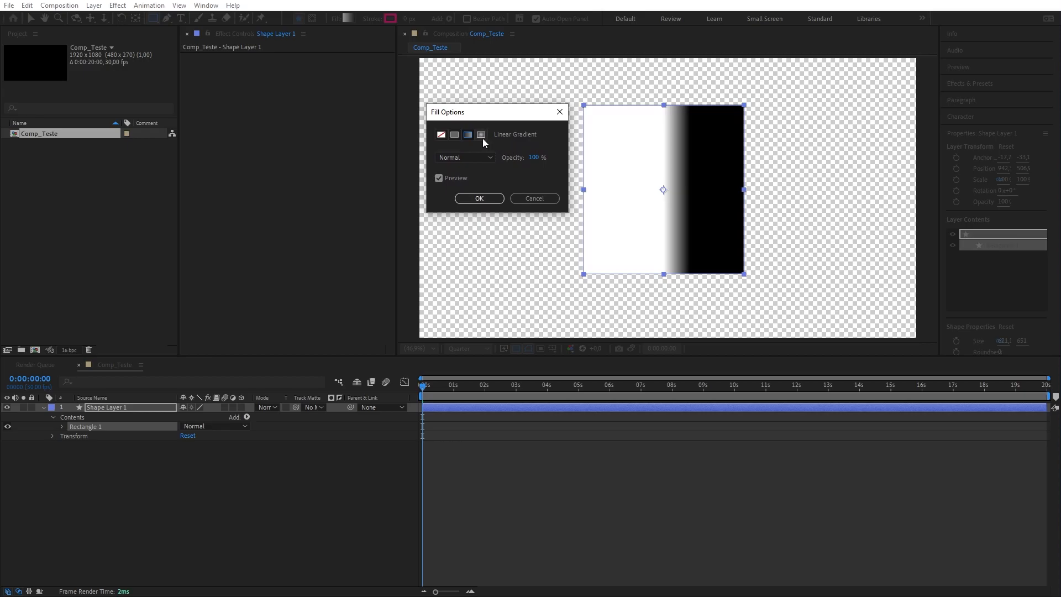
left_click(482, 138)
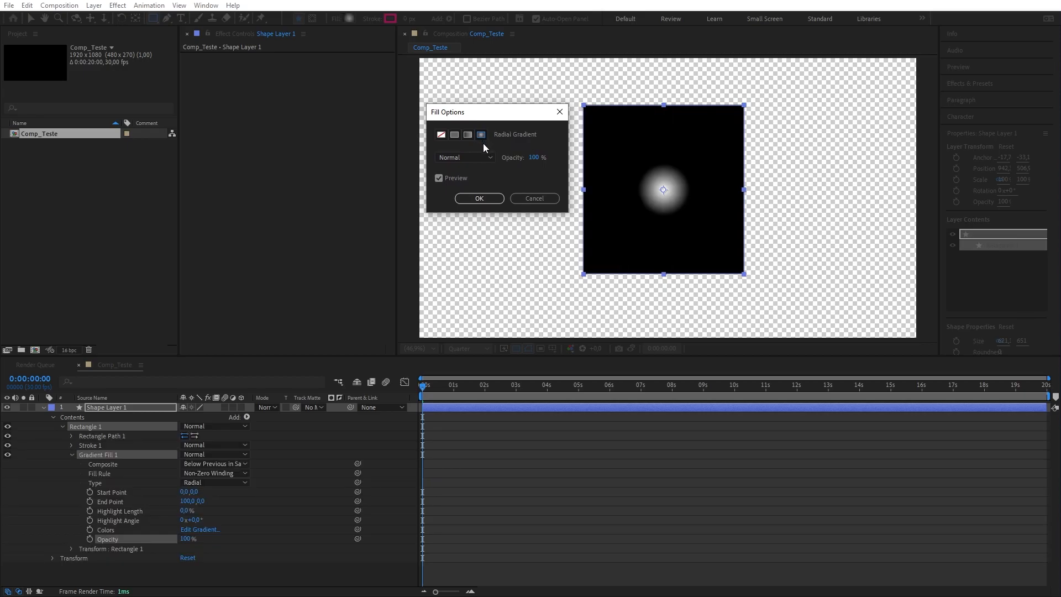
left_click(442, 135)
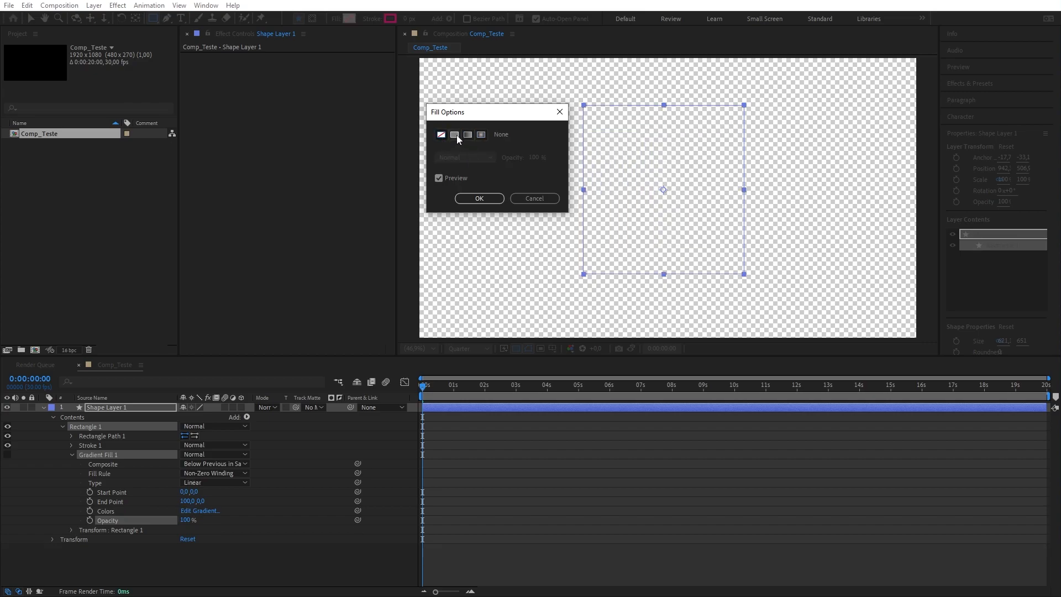
left_click(455, 136)
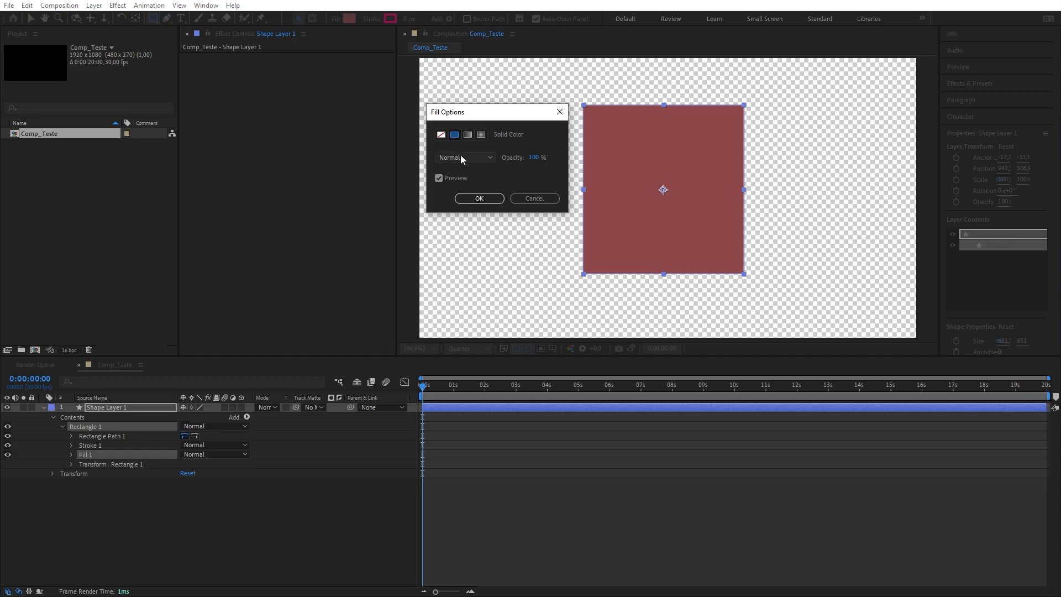
left_click(471, 157)
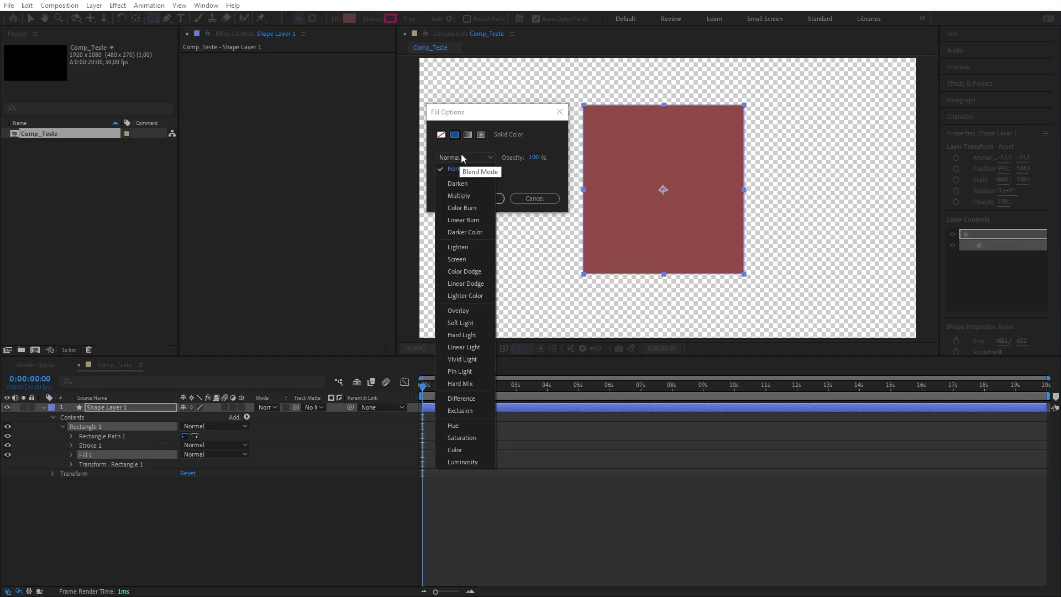
left_click(462, 155)
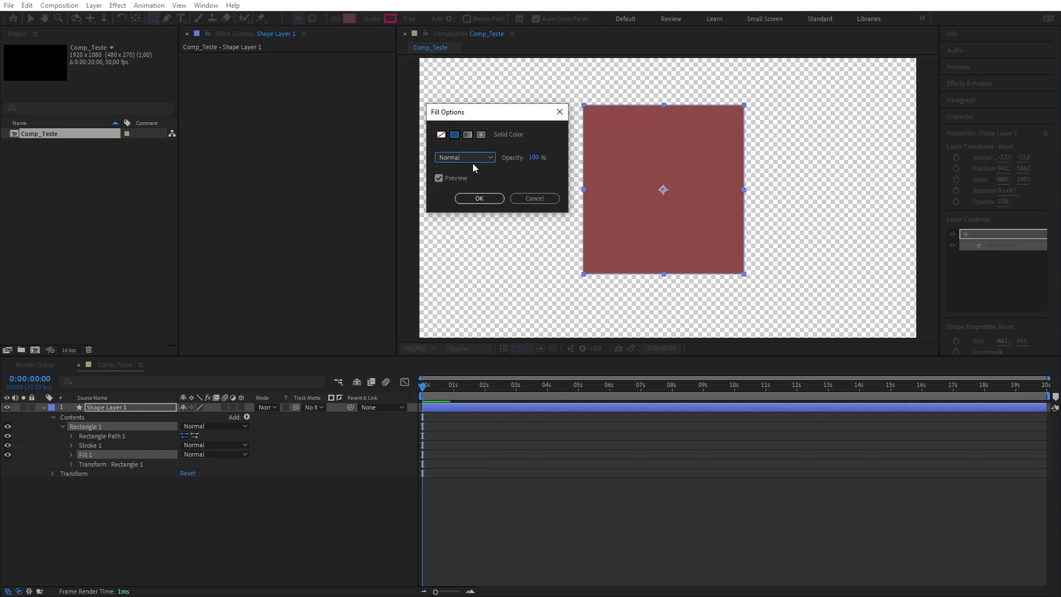
left_click(480, 199)
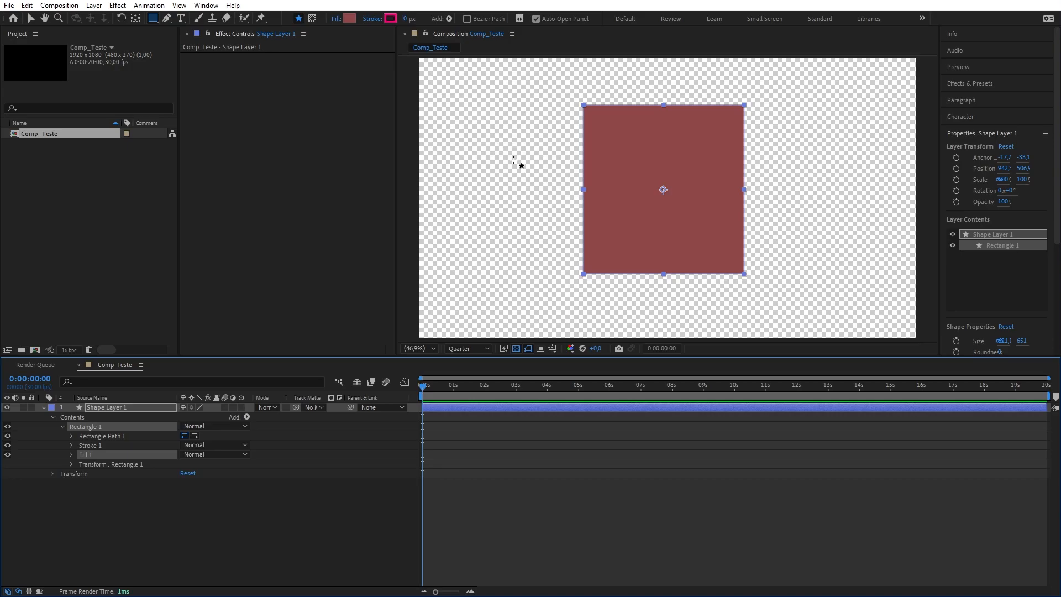
Cycle the rectangle's fill through the linear, radial and other fill types and back to the solid muted red.
left_click(350, 20, "alt")
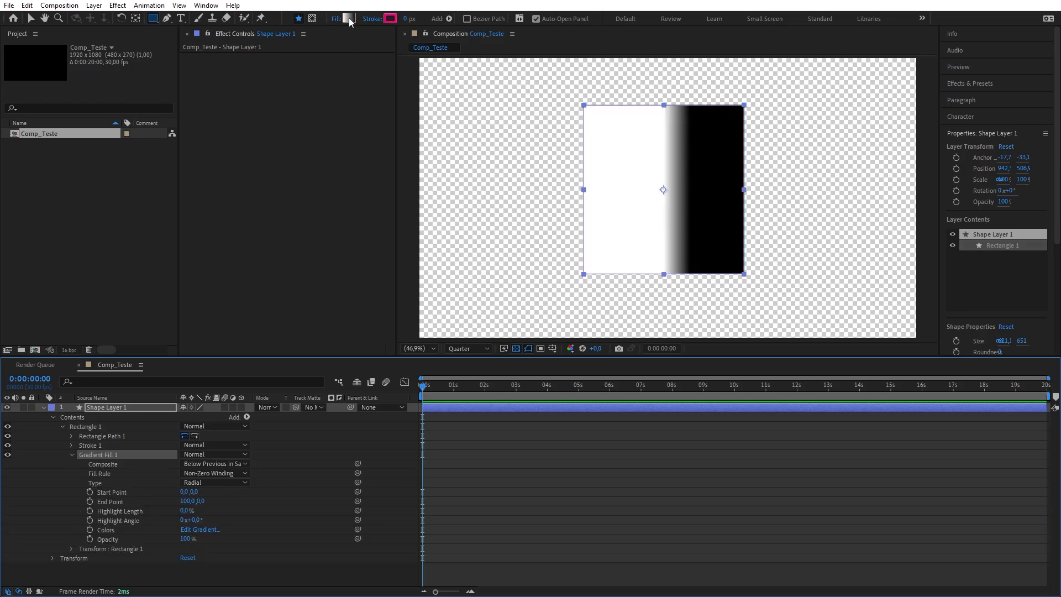
left_click(350, 19, "alt")
left_click(349, 20, "alt")
left_click(350, 19, "alt")
left_click(349, 20, "alt")
left_click(349, 20, "alt")
left_click(349, 20, "alt")
left_click(349, 19, "alt")
left_click(350, 20, "alt")
left_click(348, 20, "alt")
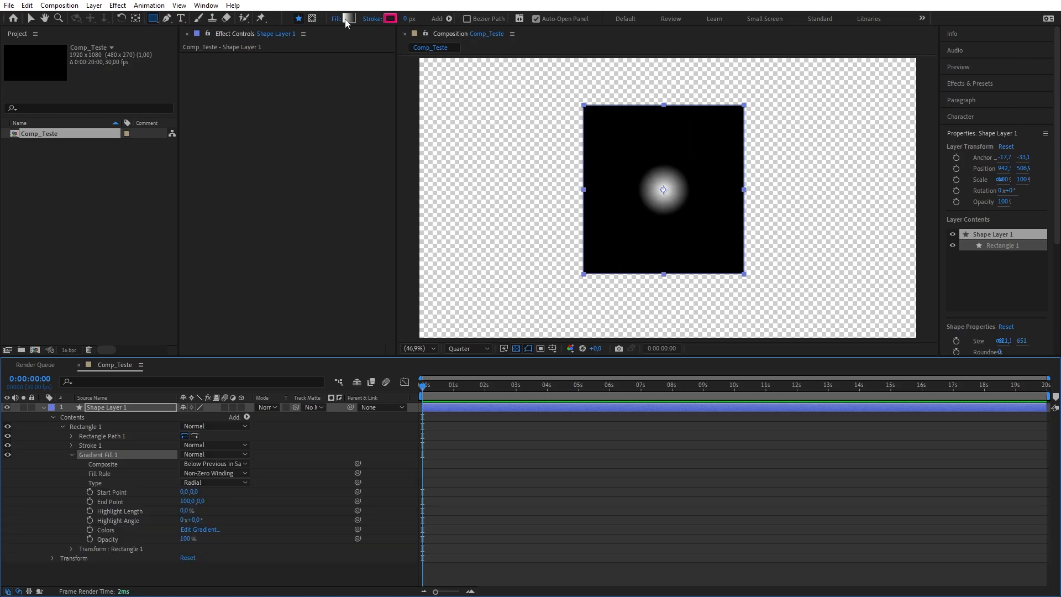
left_click(346, 20, "alt")
left_click(346, 20, "alt")
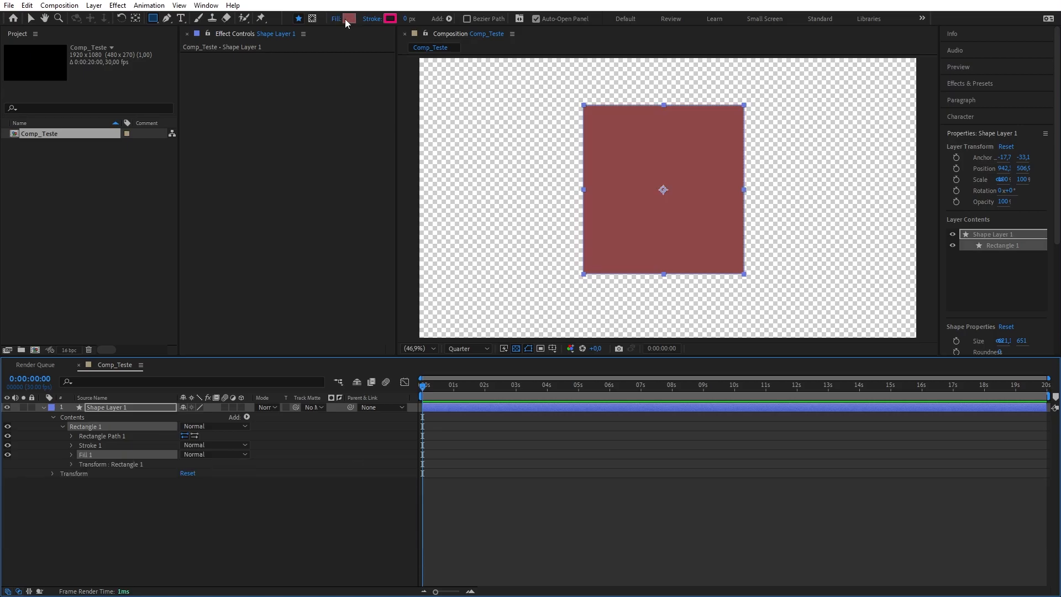
Cycle the rectangle's stroke through its types to a radial gradient and set the stroke width to 73 px.
left_click(390, 19, "alt")
left_click(390, 21, "alt")
left_click(391, 21, "alt")
left_click(390, 21, "alt")
left_click(390, 21, "alt")
left_click(390, 21, "alt")
left_click(390, 21, "alt")
left_click(391, 21, "alt")
left_click(390, 21, "alt")
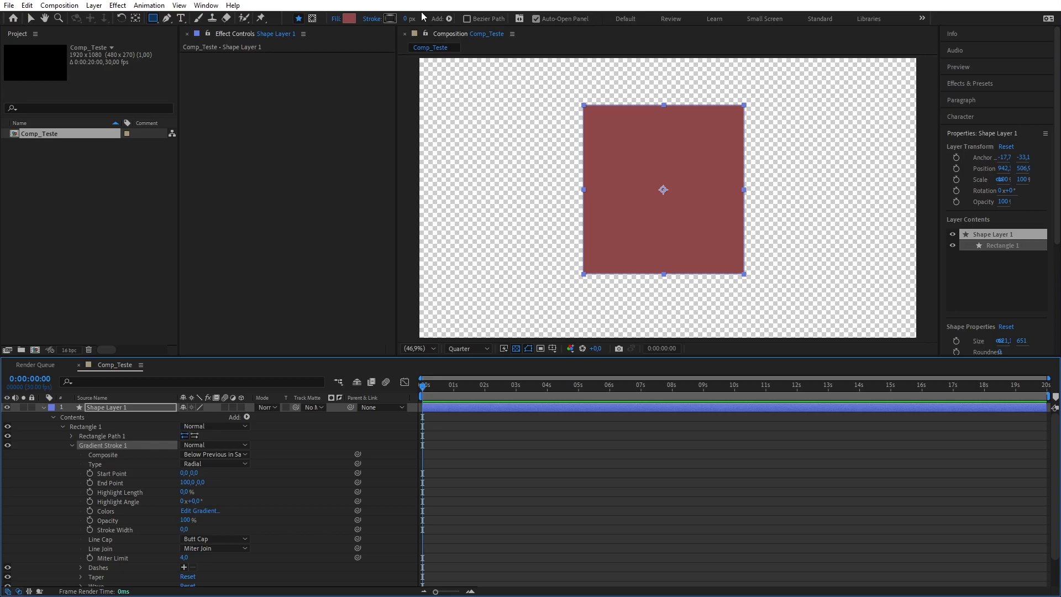
mouse_move(404, 18)
left_mouse_down()
mouse_move(489, 19)
mouse_move(455, 28)
left_mouse_up()
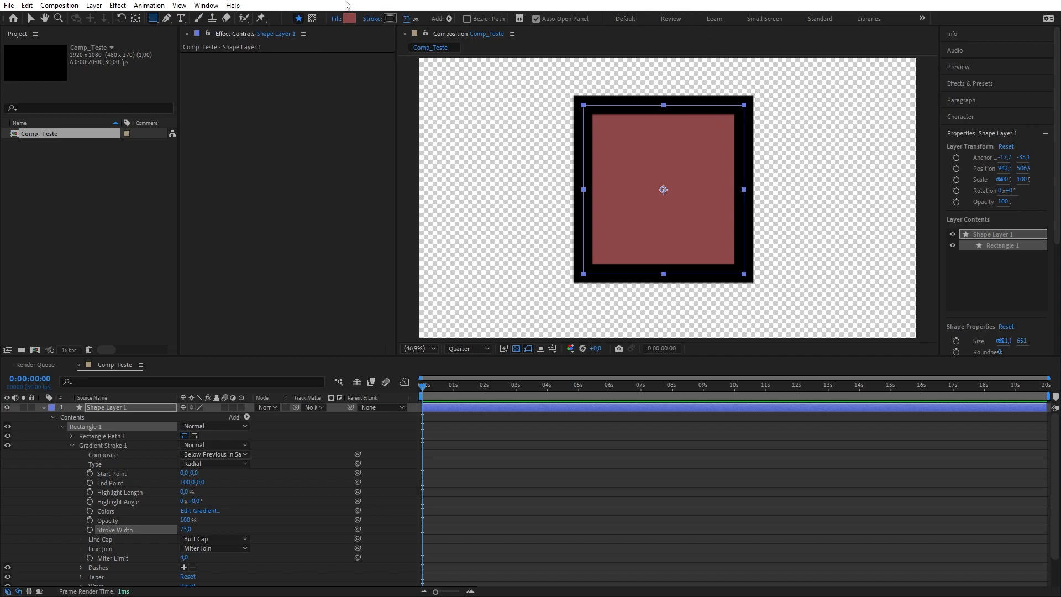
Compare Linear Gradient and Radial Gradient for the stroke in the Gradient Editor and keep Radial Gradient.
left_click(392, 19)
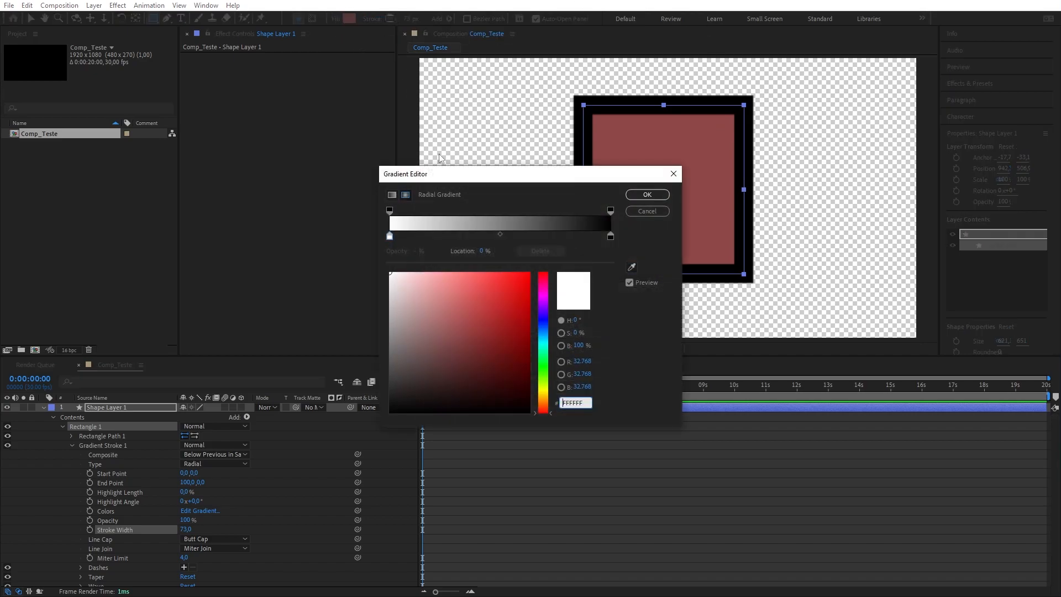
left_click(392, 194)
left_click(405, 194)
left_click(392, 194)
left_click(405, 196)
left_click(391, 195)
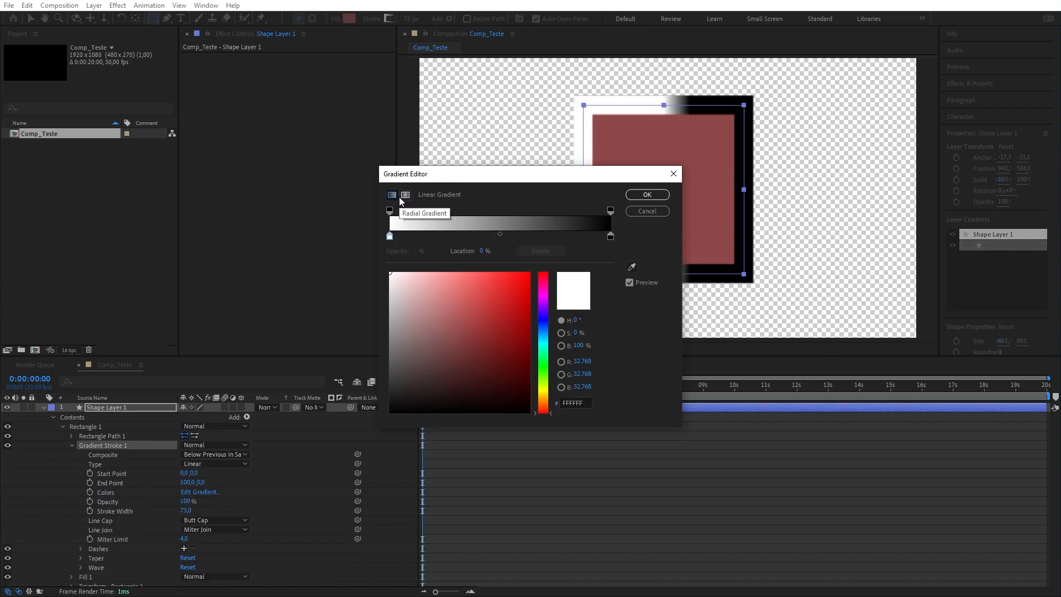
left_click(405, 194)
left_click(392, 195)
left_click(405, 195)
left_click(647, 195)
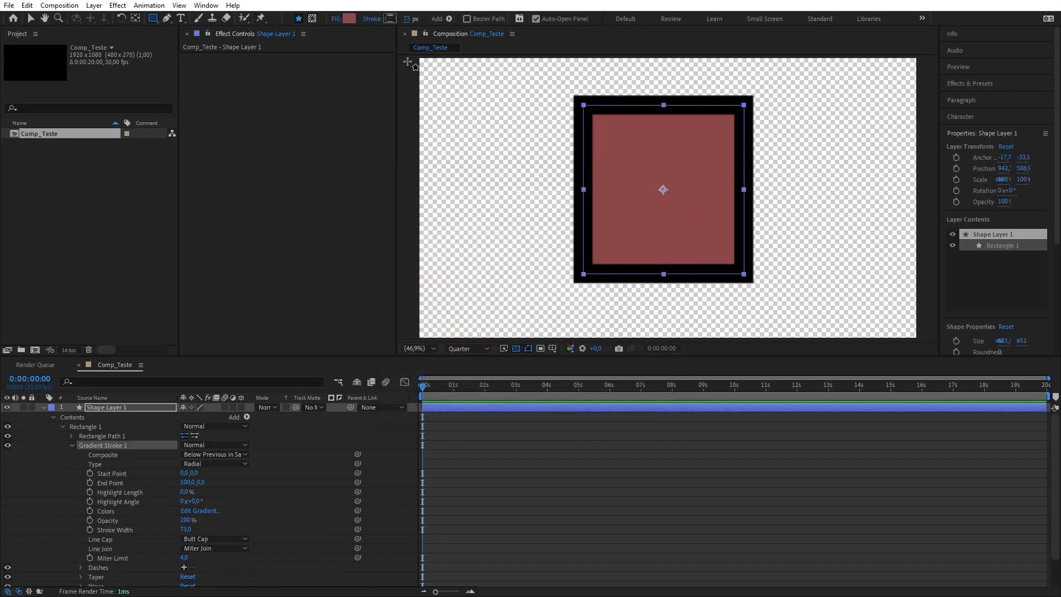
Change the rectangle's stroke type to Solid Color with Normal blending and 100% opacity.
left_click(380, 22)
left_click(454, 134)
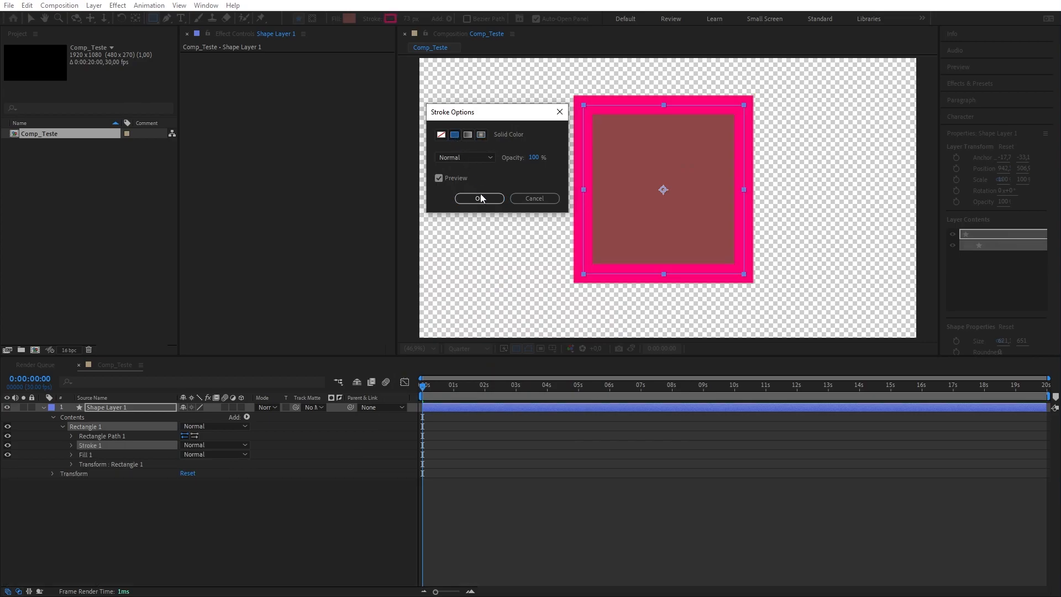
left_click(479, 198)
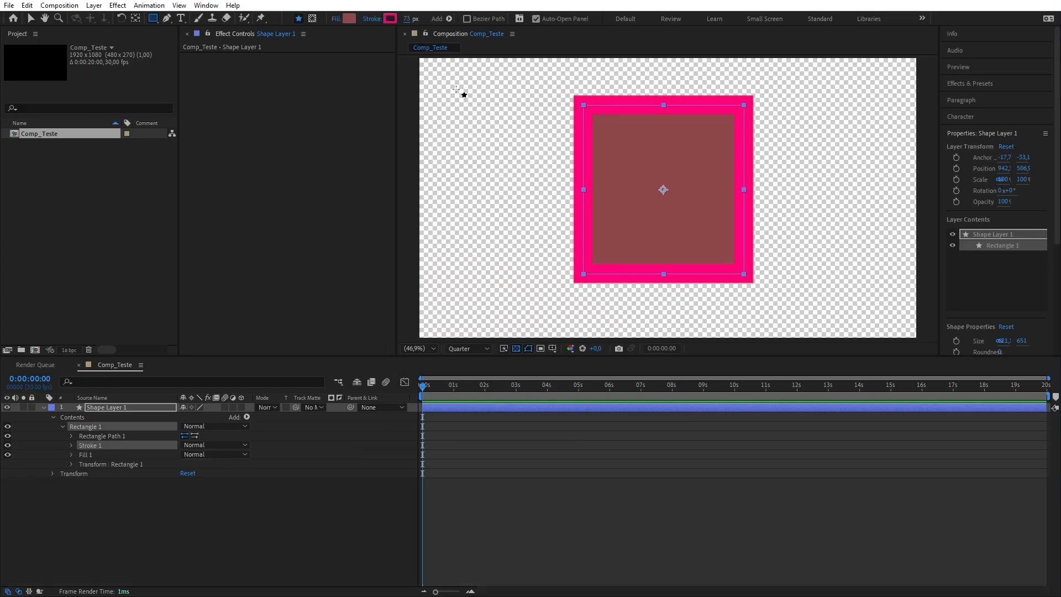
Set the rectangle's stroke color to the orange FF9703.
left_click(391, 19)
left_click_drag(474, 109, 444, 85)
left_click_drag(435, 160, 434, 237)
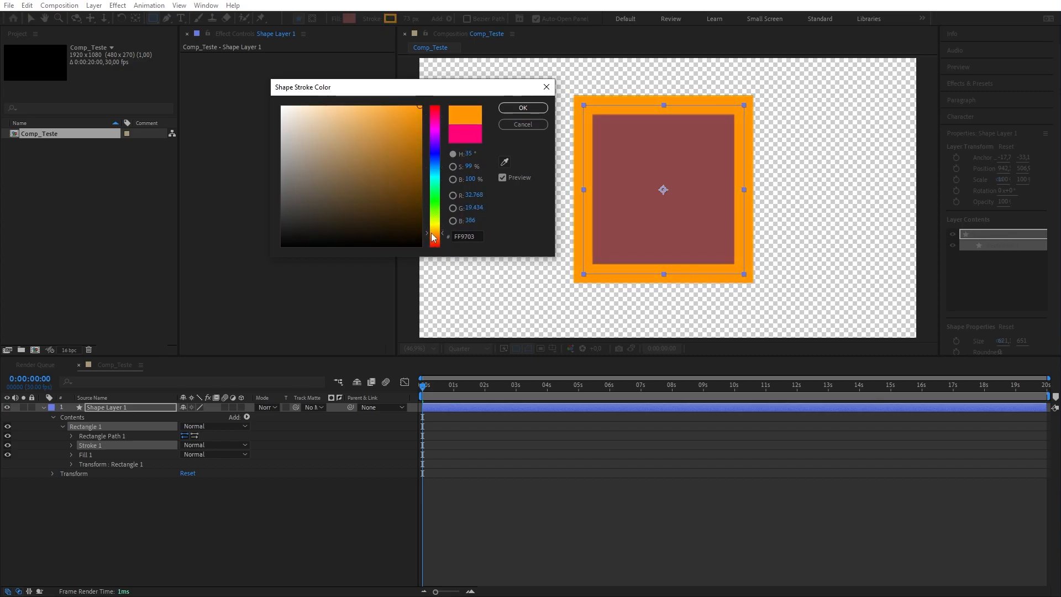
left_click(523, 108)
Select Shape Layer 1, widen the Properties panel, and expand the layer's Transform and Rectangle Path 1 groups in the timeline.
left_click(142, 410)
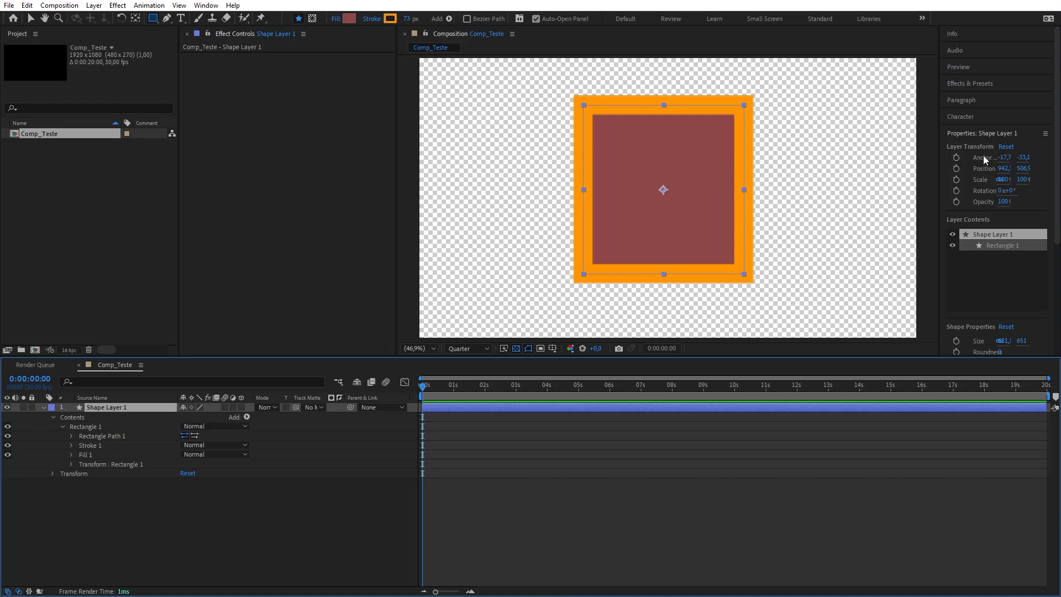
left_click_drag(938, 152, 887, 150)
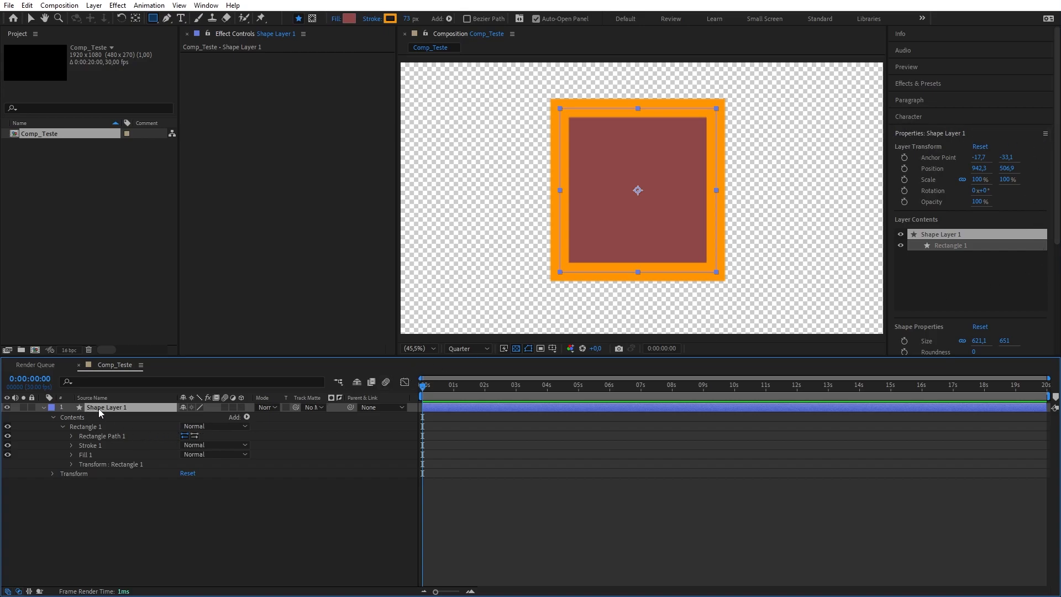
left_click(43, 408)
left_click(43, 408)
left_click(53, 474)
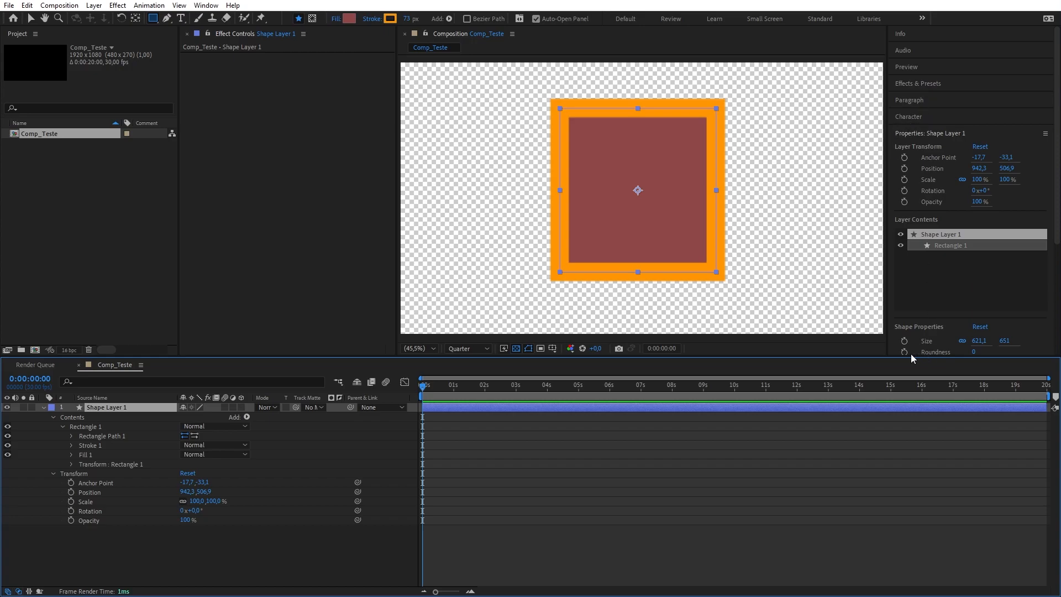
scroll(931, 326, "down", 5)
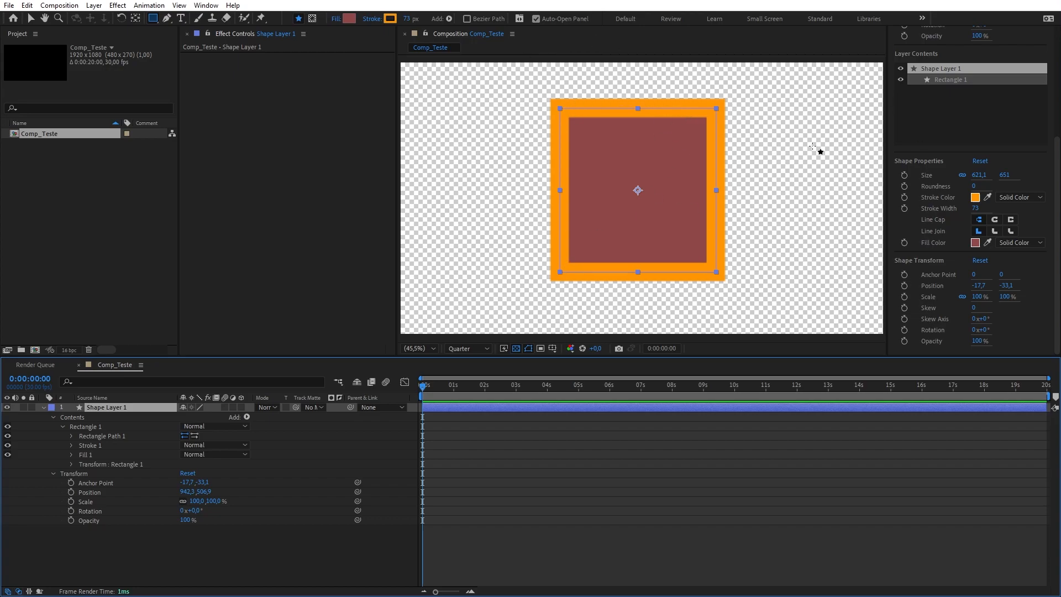
left_click(72, 437)
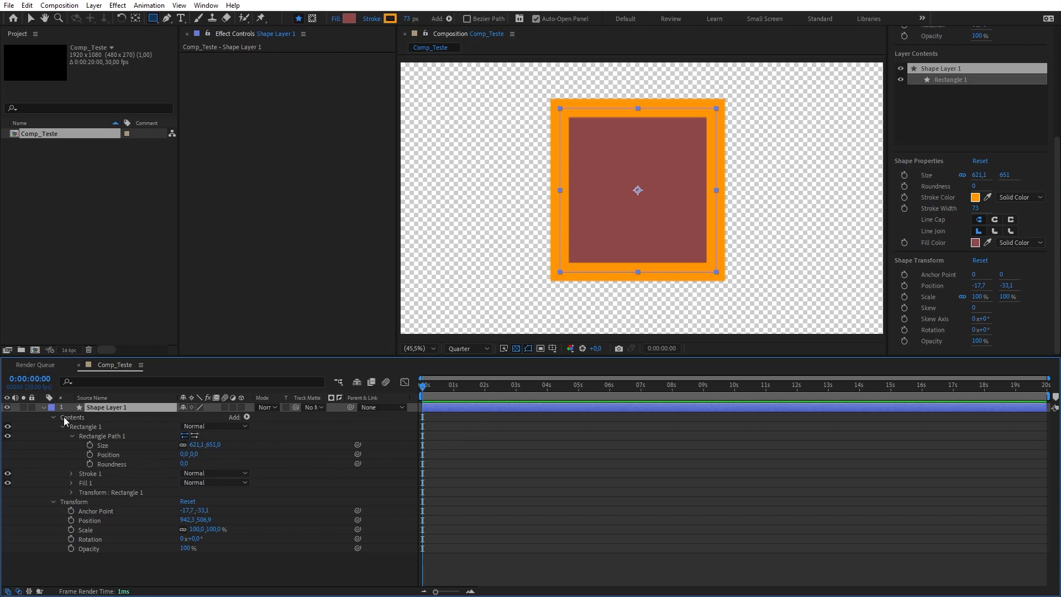
Reveal only the modified properties of Shape Layer 1 and scrub the playhead to about one second and back to the start.
key("u")
key("u")
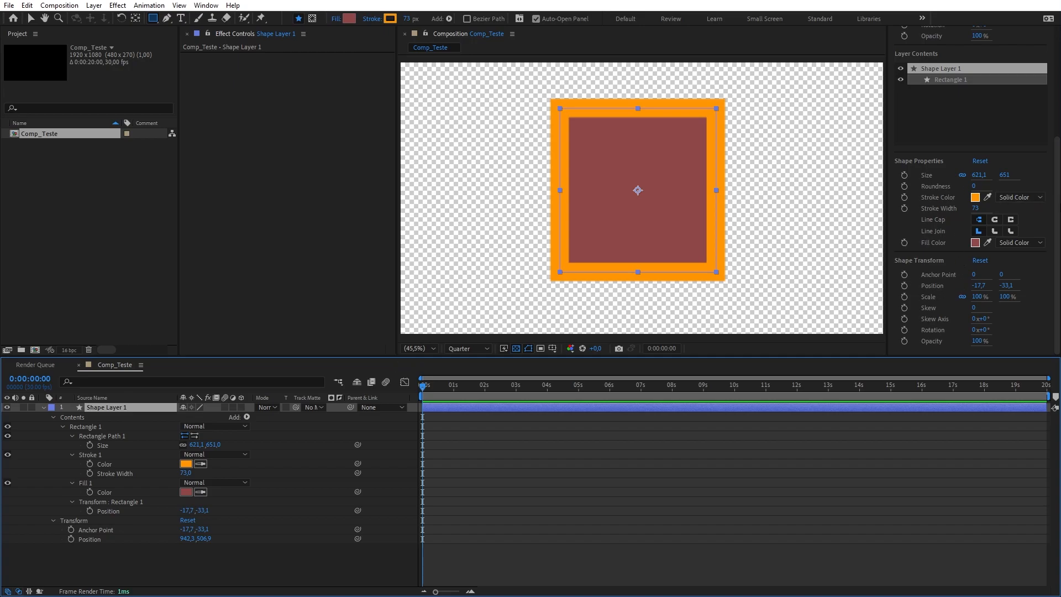
scroll(934, 105, "up", 5)
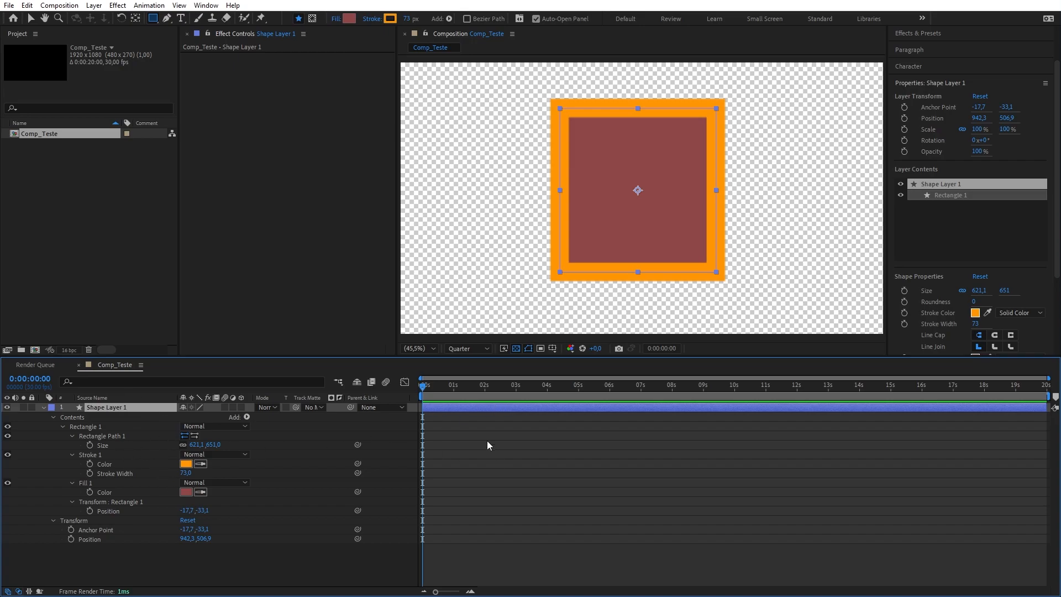
left_click_drag(444, 387, 450, 387)
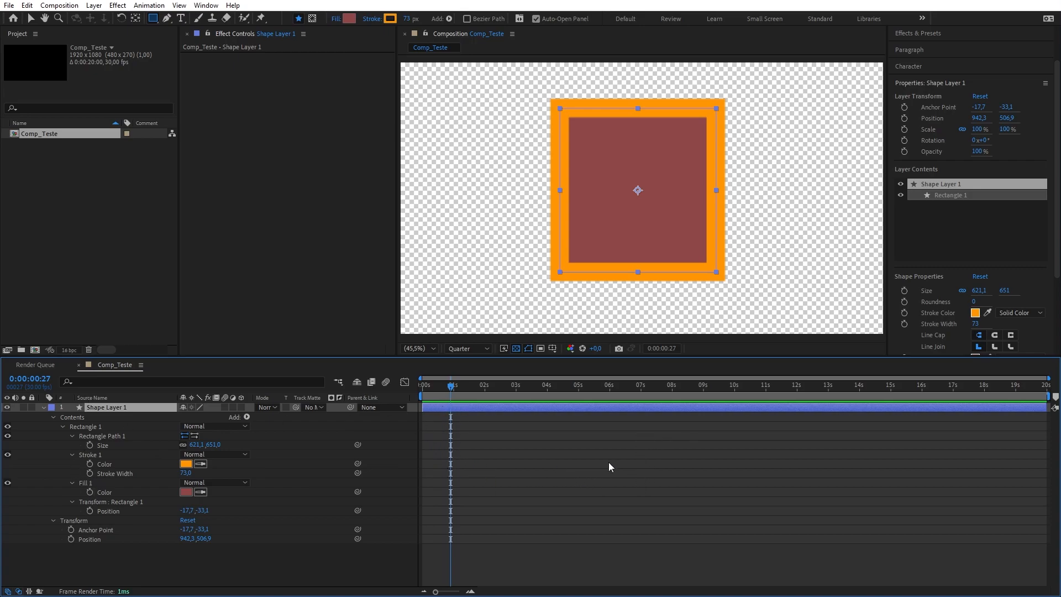
left_click_drag(452, 387, 411, 394)
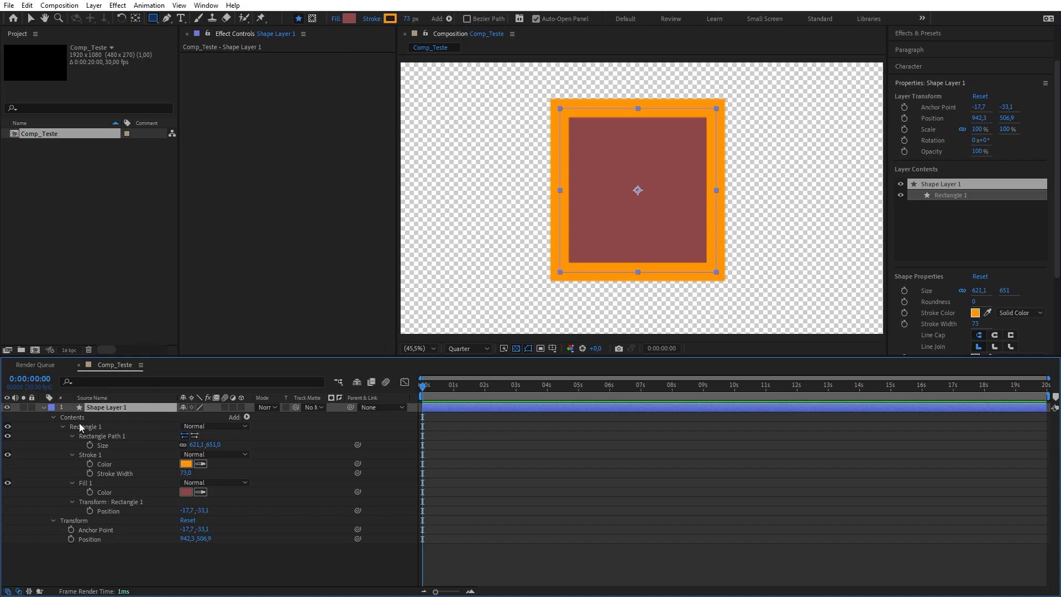
Expand every property group of Shape Layer 1 and set the layer's Scale to 41%.
left_click(43, 408)
left_click(43, 408, "ctrl")
scroll(61, 429, "down", 5)
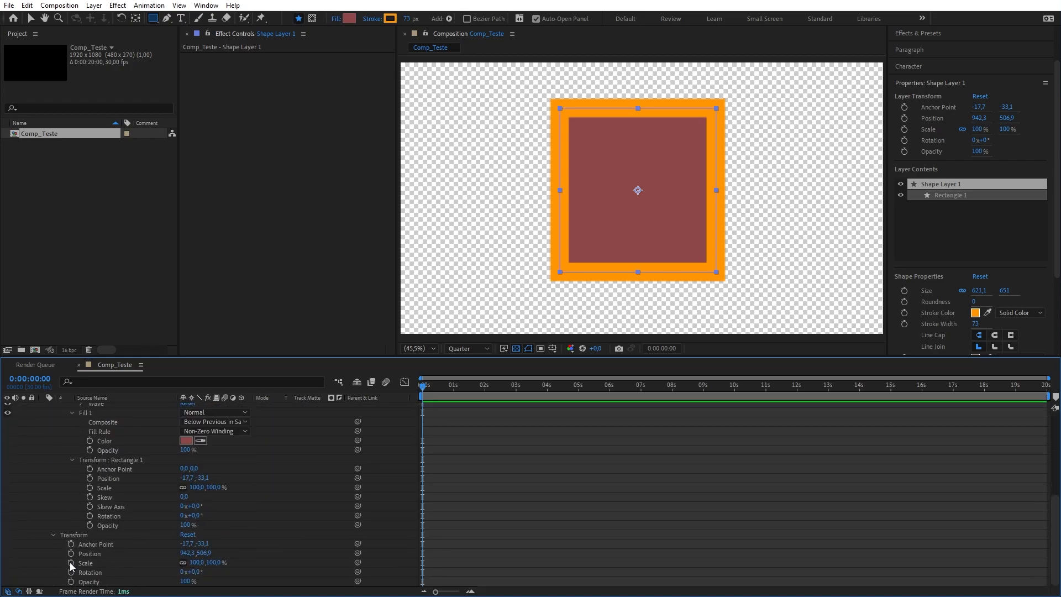
left_click(83, 562)
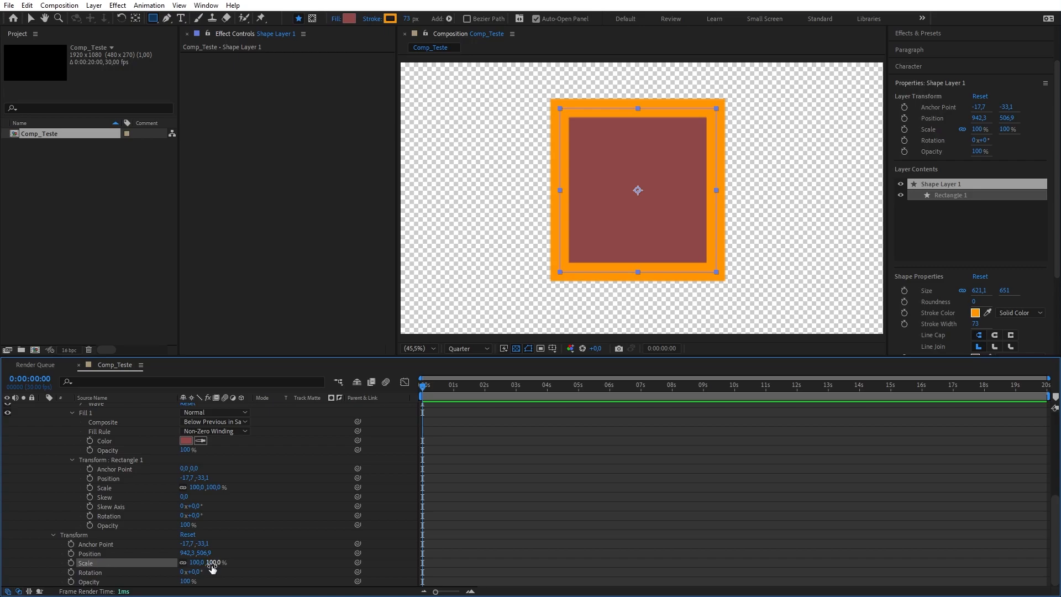
left_click_drag(212, 566, 185, 571)
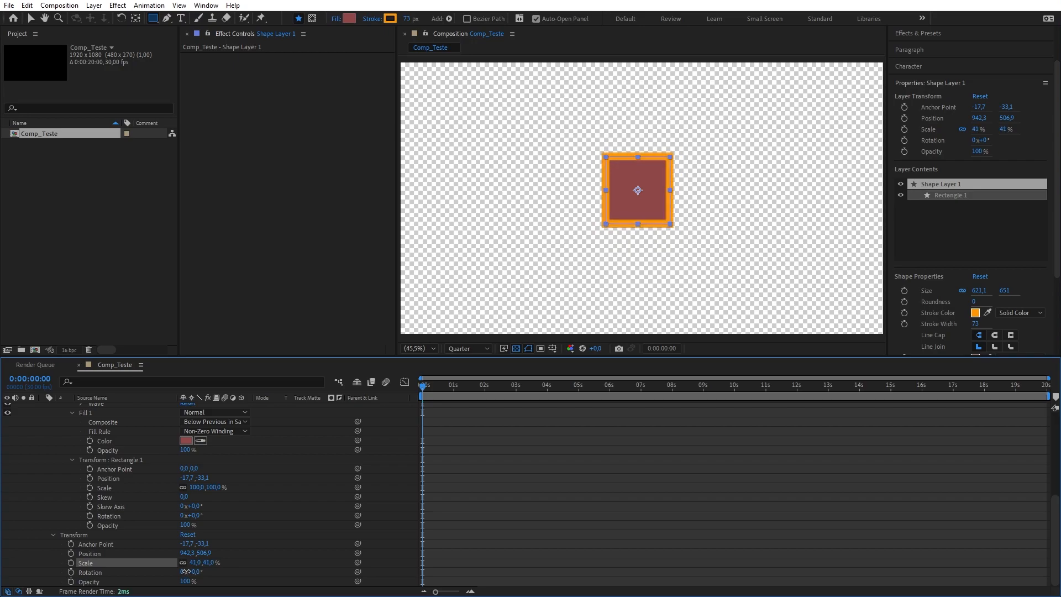
Collapse Shape Layer 1 and show its Position, Scale, Opacity, Anchor Point and Rotation properties one at a time.
scroll(333, 499, "up", 5)
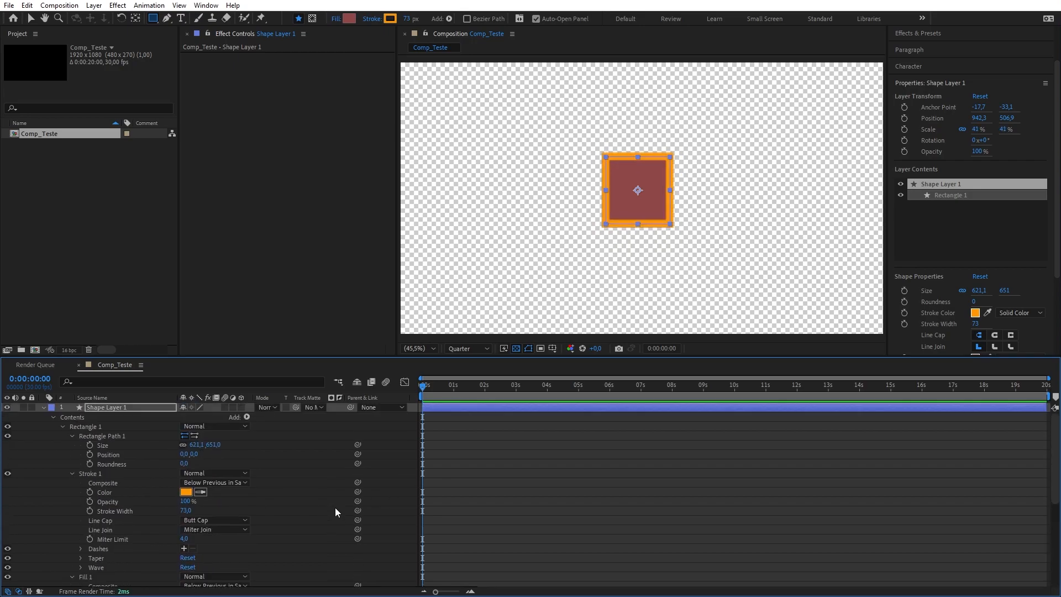
left_click(43, 408)
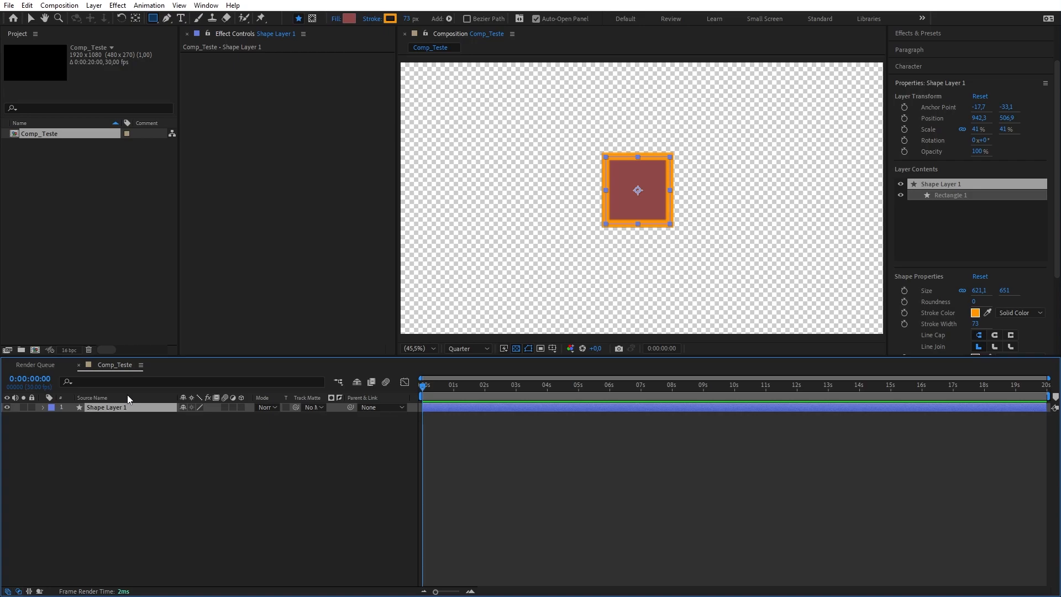
key("p")
key("s")
key("t")
key("a")
key("r")
Reveal Position, Scale and Rotation together for Shape Layer 1 and add a keyframe for each at 0:00:00:00.
key("p")
key("shift+s")
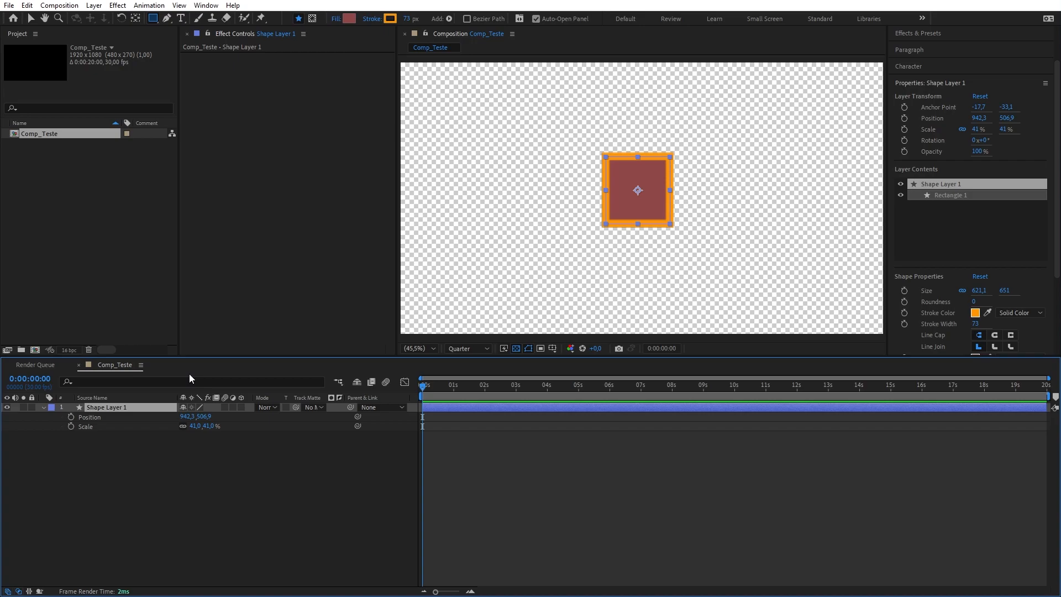
key("shift+r")
left_click_drag(435, 387, 398, 407)
left_click(71, 417)
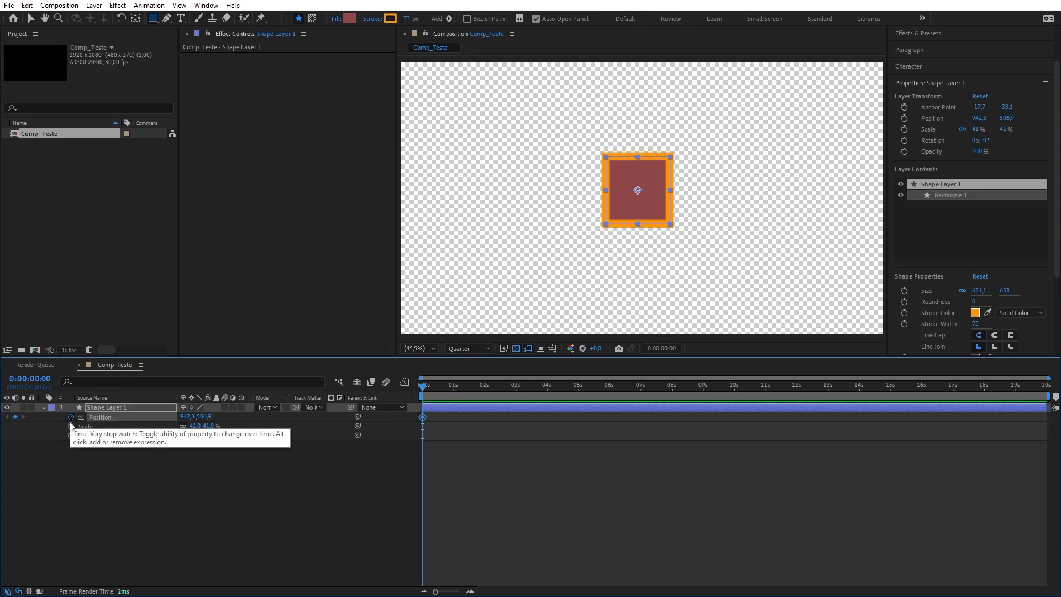
left_click(72, 426)
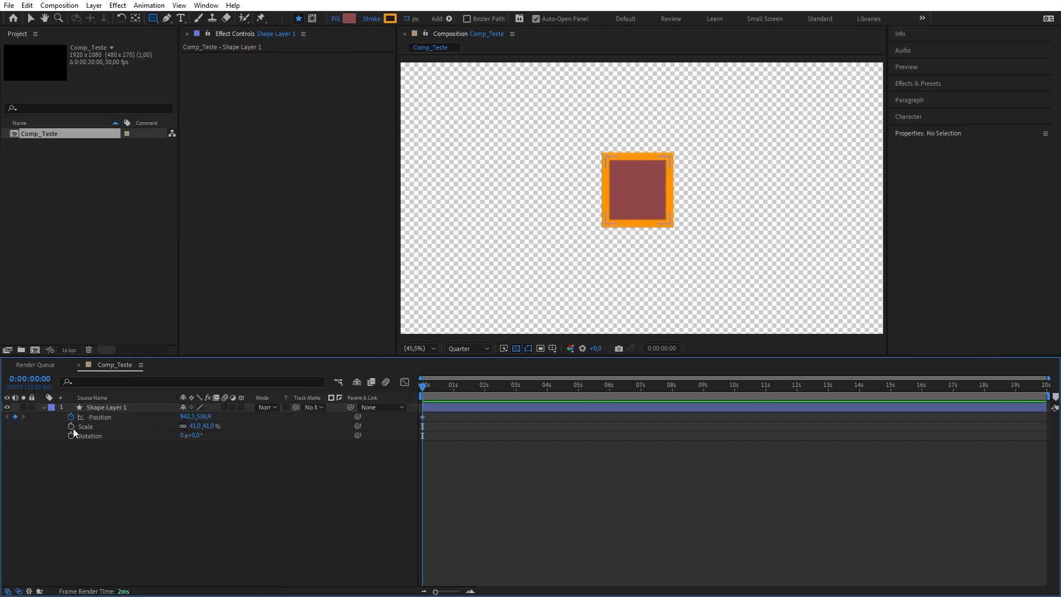
left_click(71, 435)
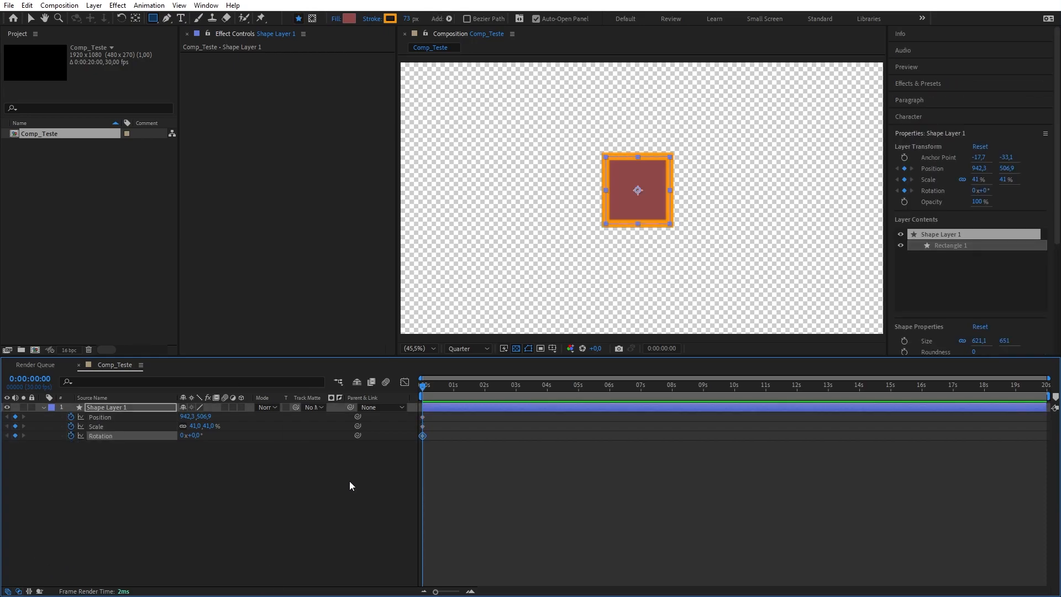
Move the playhead to 0:00:01:00 and switch the timeline's time display from timecode to frames.
left_click_drag(446, 386, 454, 390)
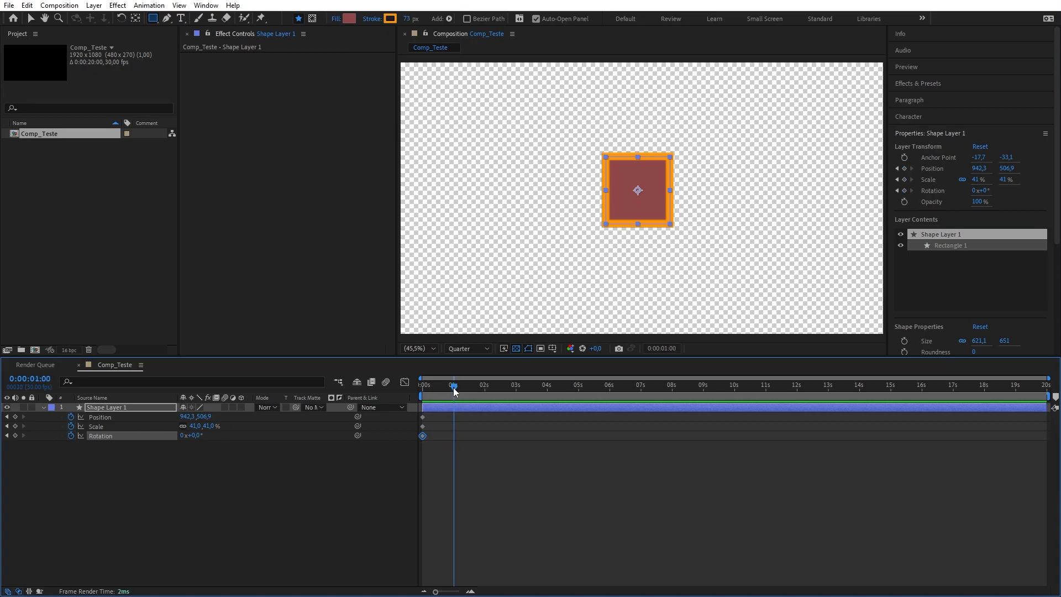
mouse_move(453, 387)
left_mouse_down()
mouse_move(437, 387)
mouse_move(452, 391)
left_mouse_up()
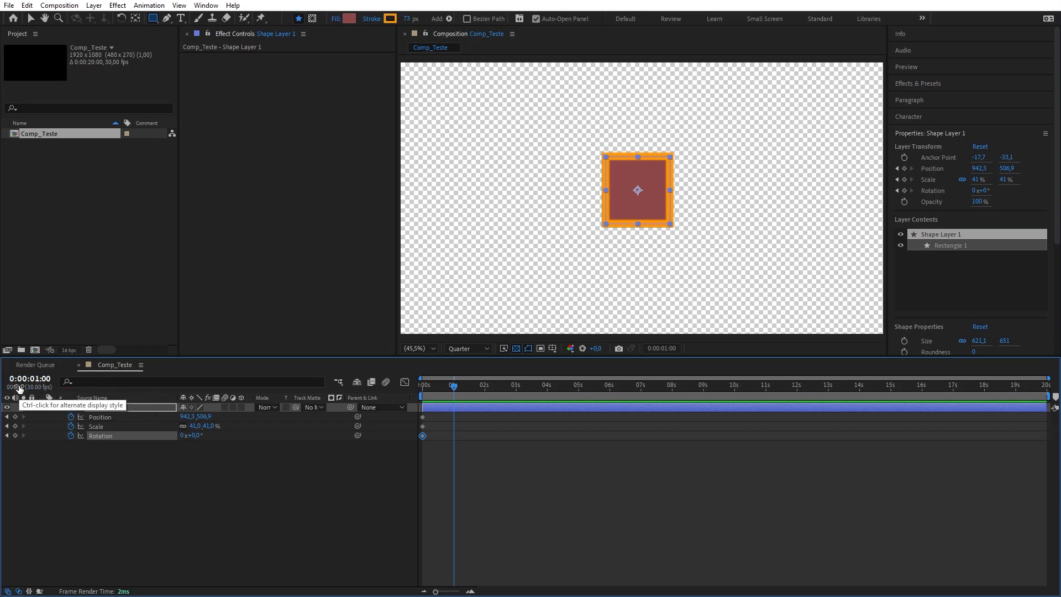
left_click(42, 385)
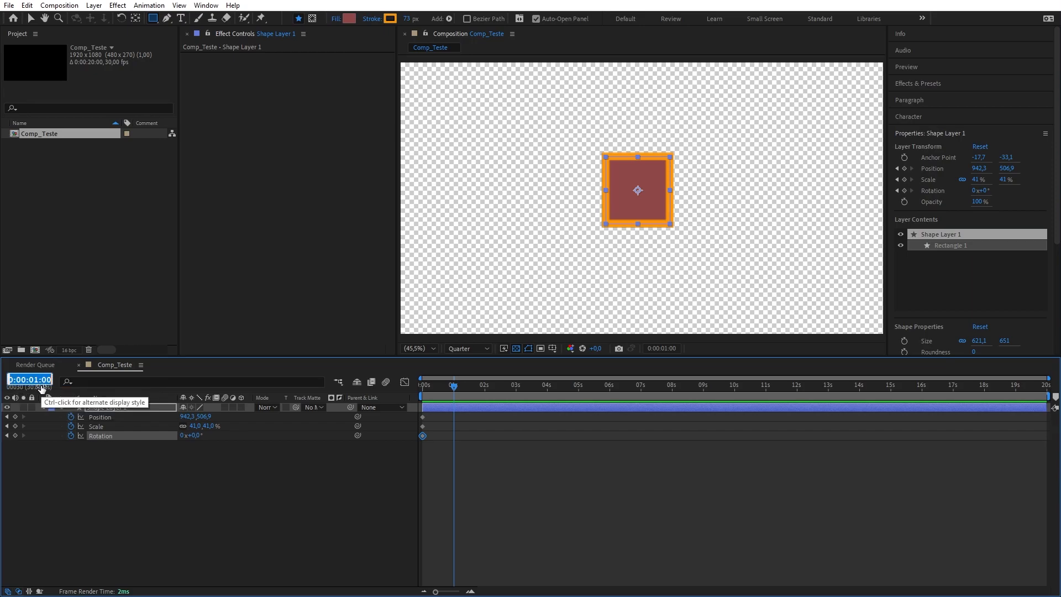
left_click(42, 385, "ctrl")
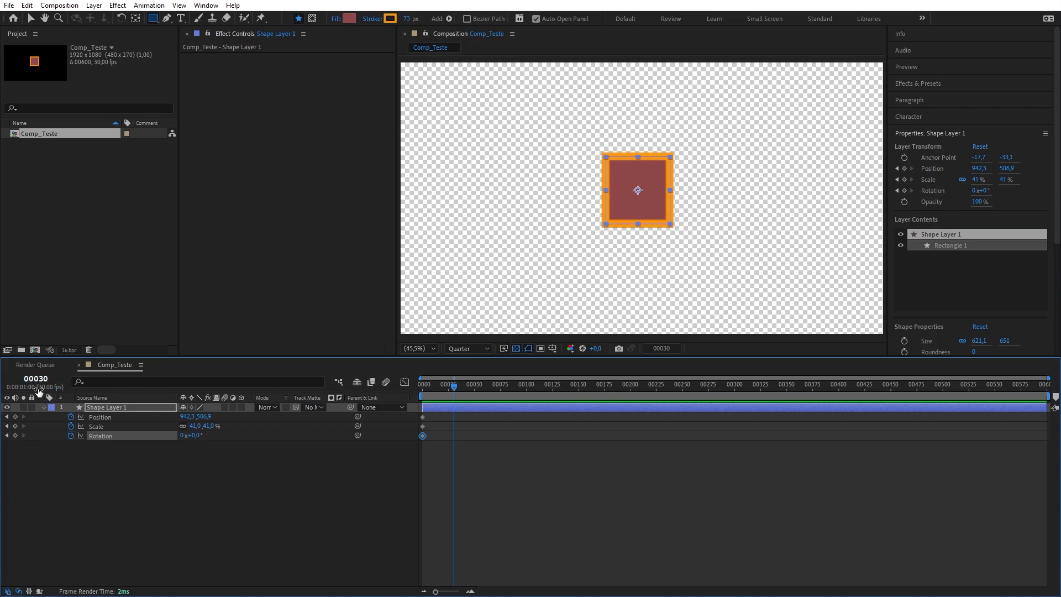
Check Comp_Teste's duration in frames in its composition settings and switch the timeline's time display back to timecode.
key("ctrl+k")
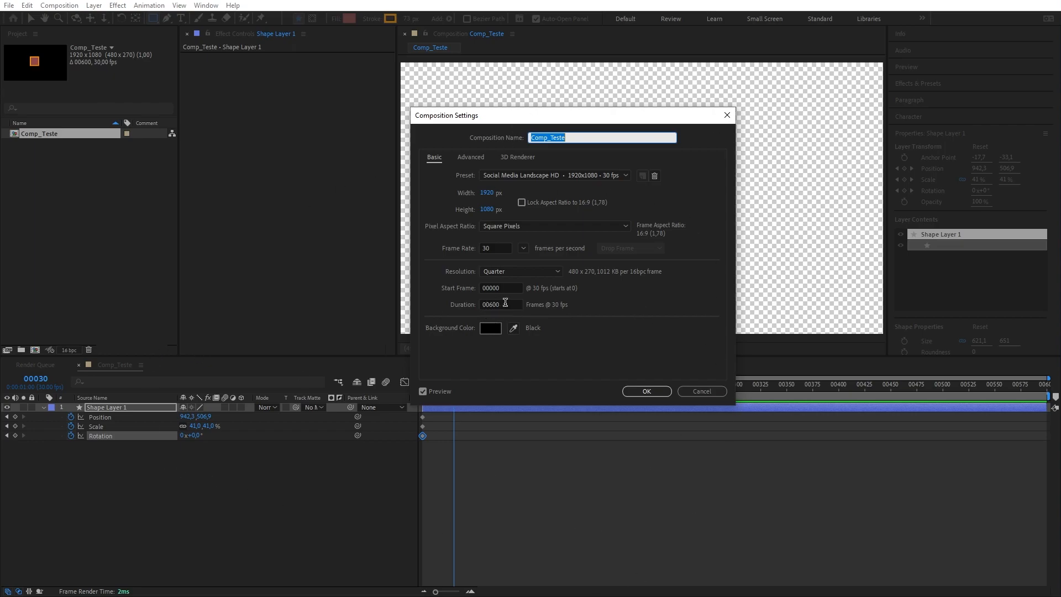
left_click(504, 303)
left_click(511, 304)
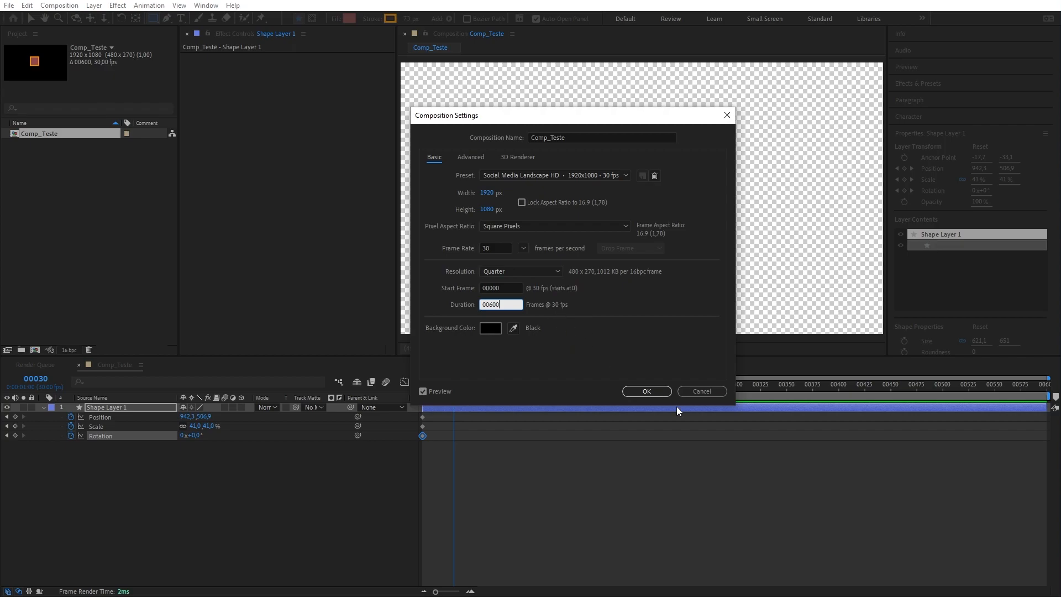
left_click(658, 397)
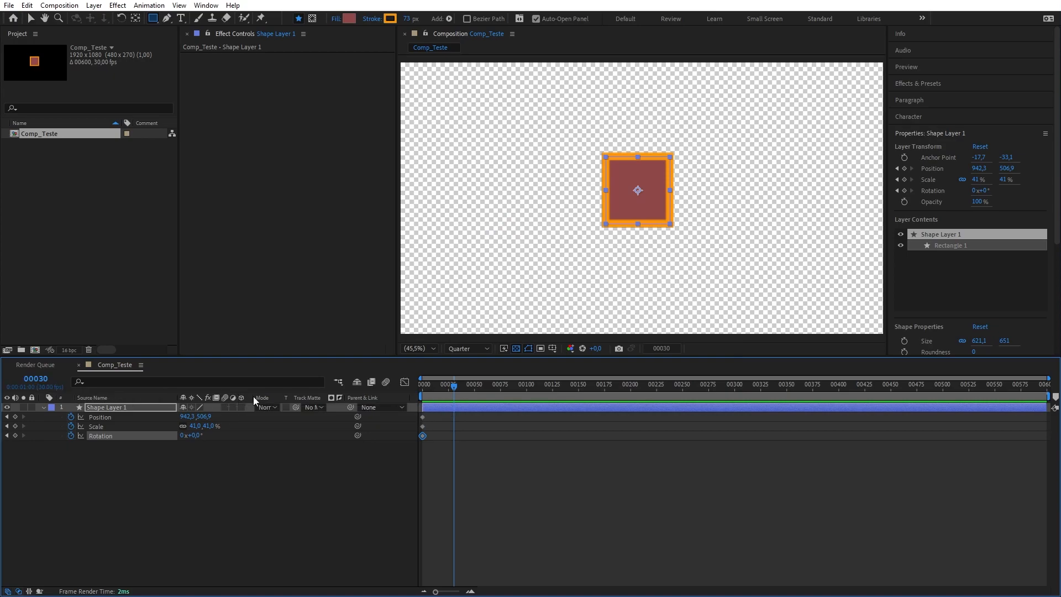
left_click(41, 383, "ctrl")
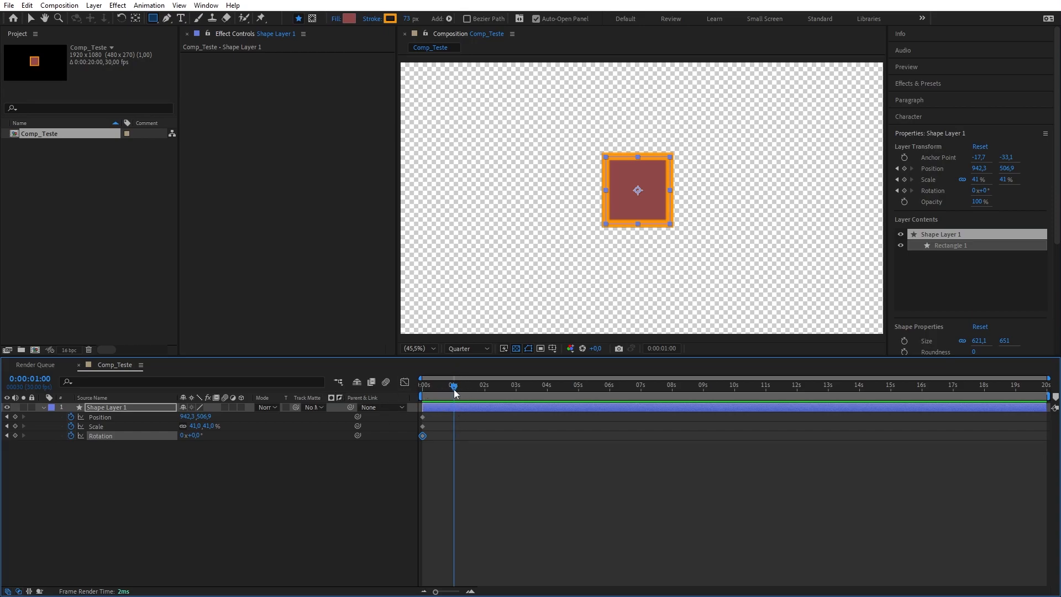
Return the playhead to 0:00:00:00 and advance it in single-frame and ten-frame increments to 0:00:01:00.
left_click_drag(454, 389, 410, 397)
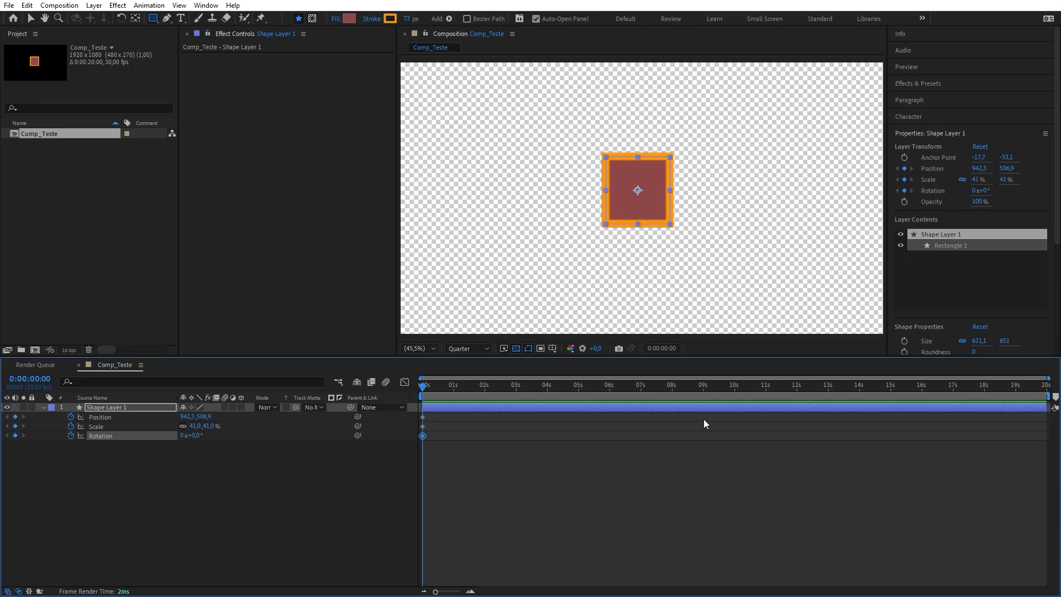
key("ctrl+Right")
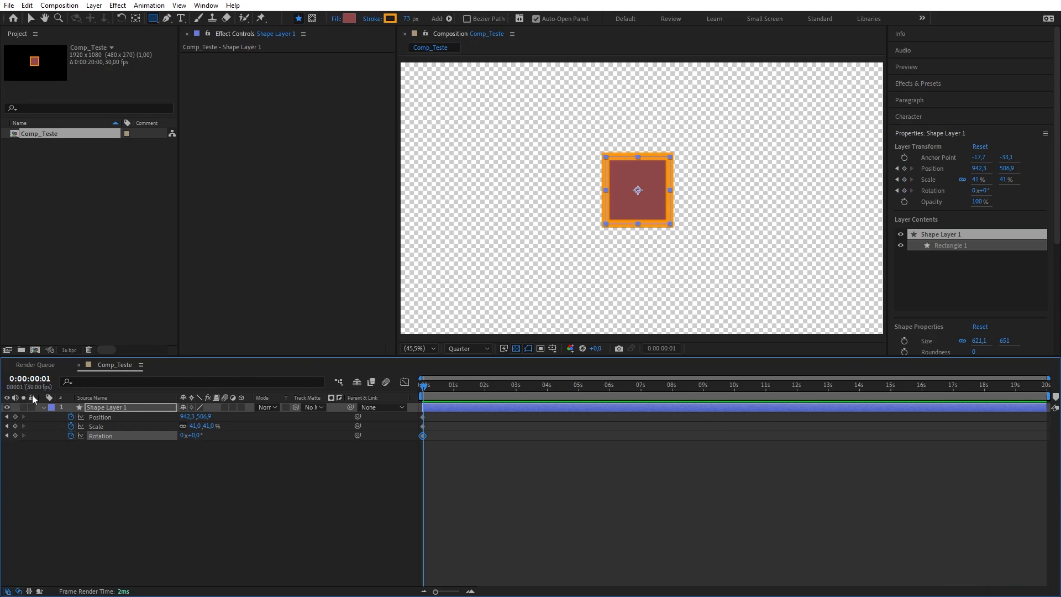
key("ctrl+Right")
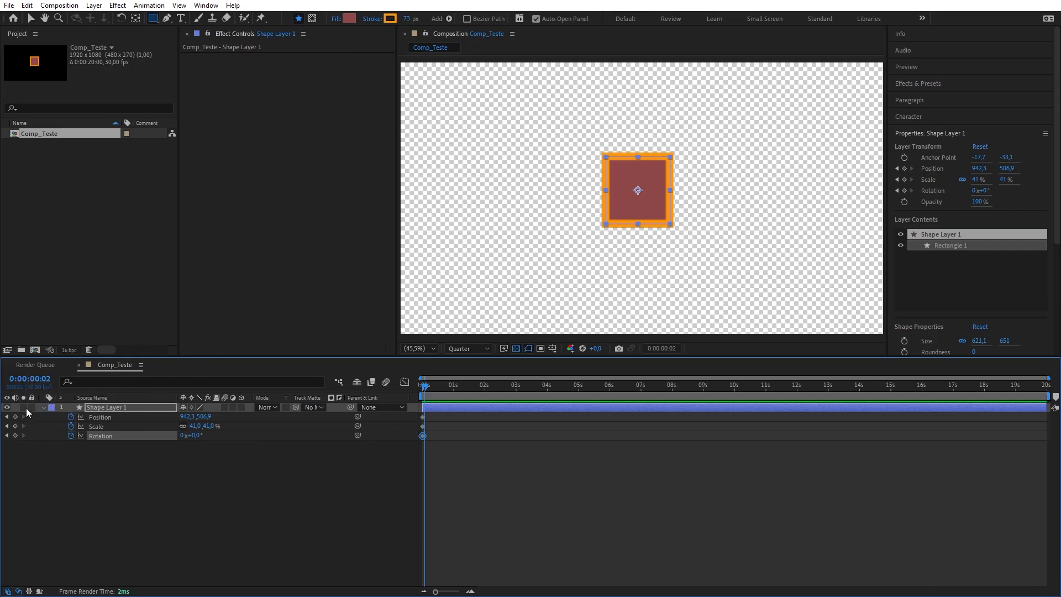
key("ctrl+Right")
key("ctrl+Right")
key("ctrl+Down")
key("ctrl+Right")
key("ctrl+Right")
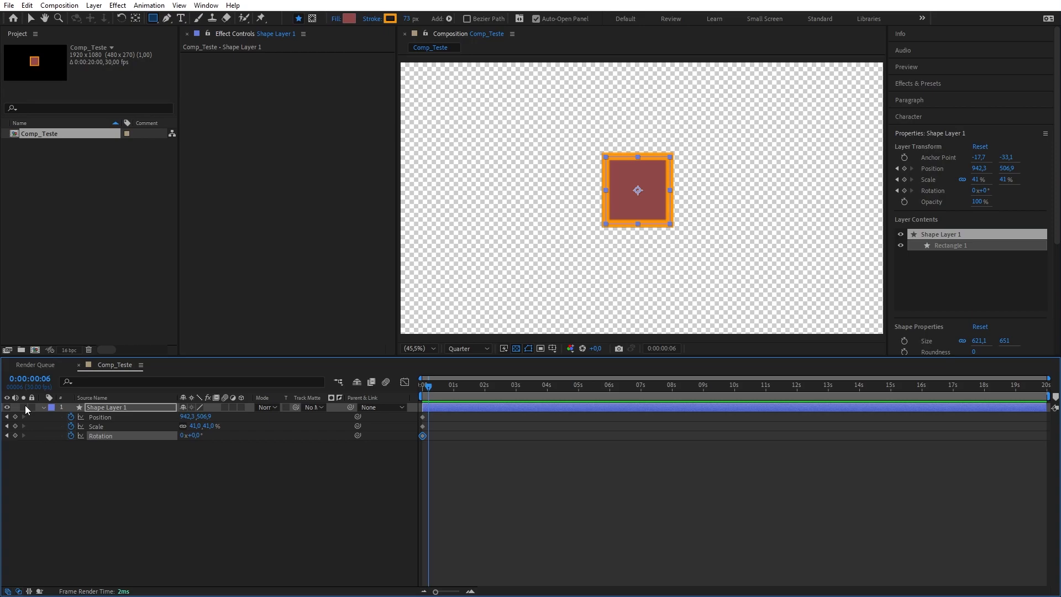
key("ctrl+shift+Right")
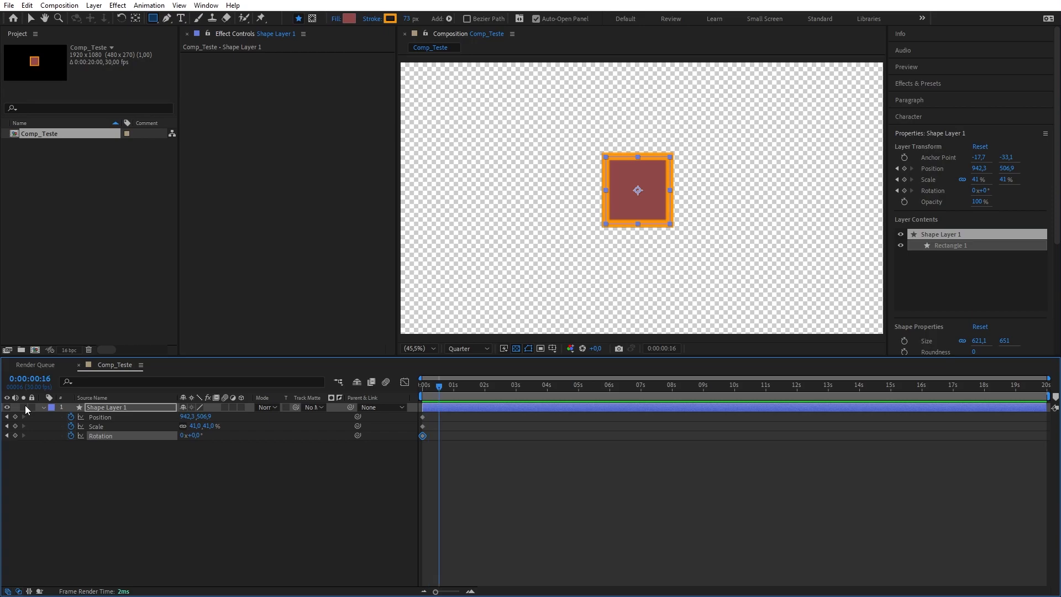
key("ctrl+shift+Right")
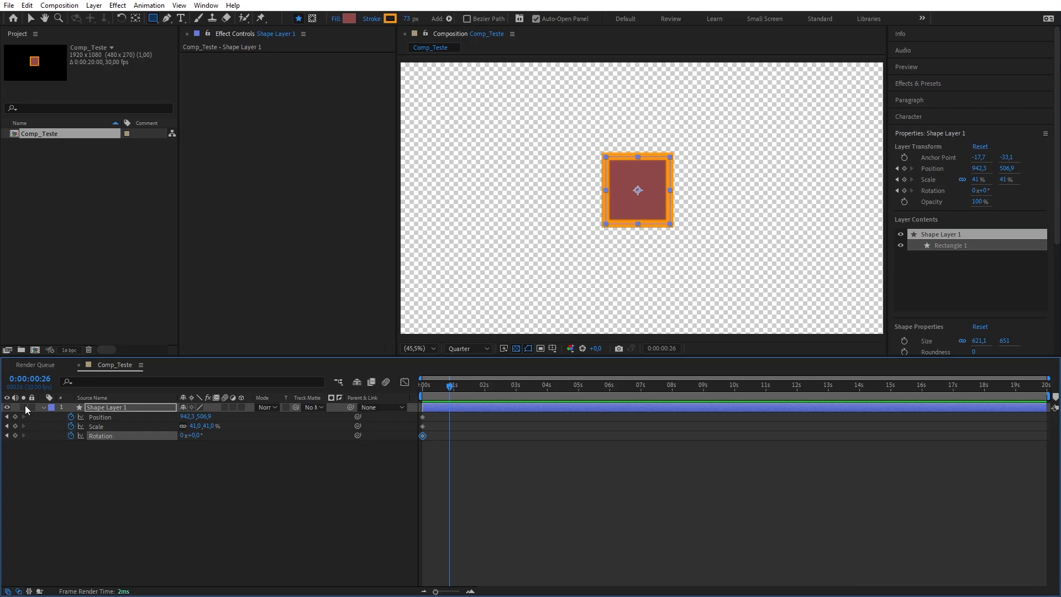
key("ctrl+Right")
key("ctrl+Right")
key("ctrl+Right")
key("ctrl+Right")
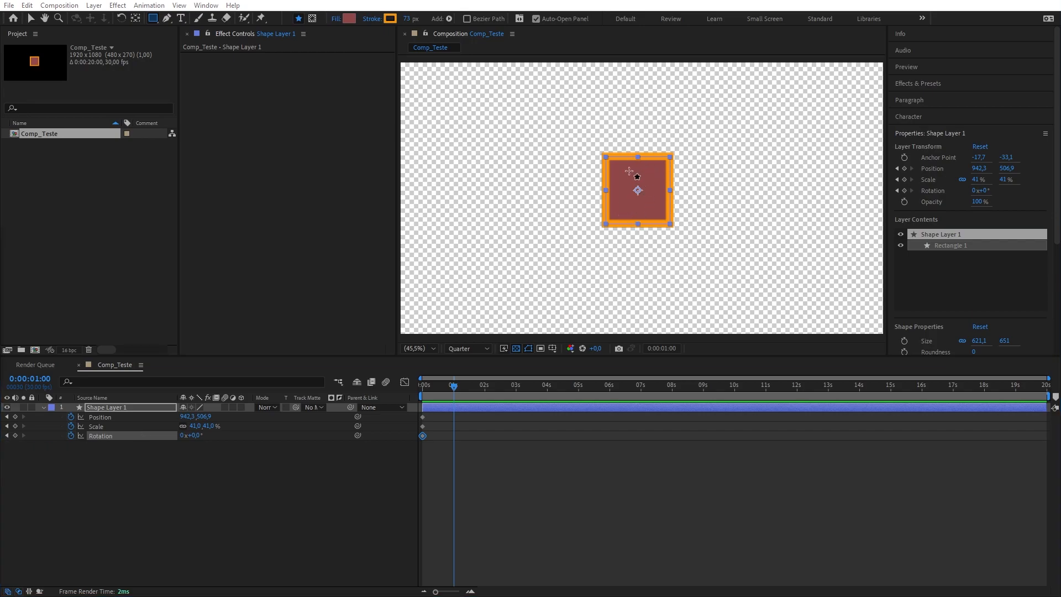
left_click_drag(638, 173, 817, 204)
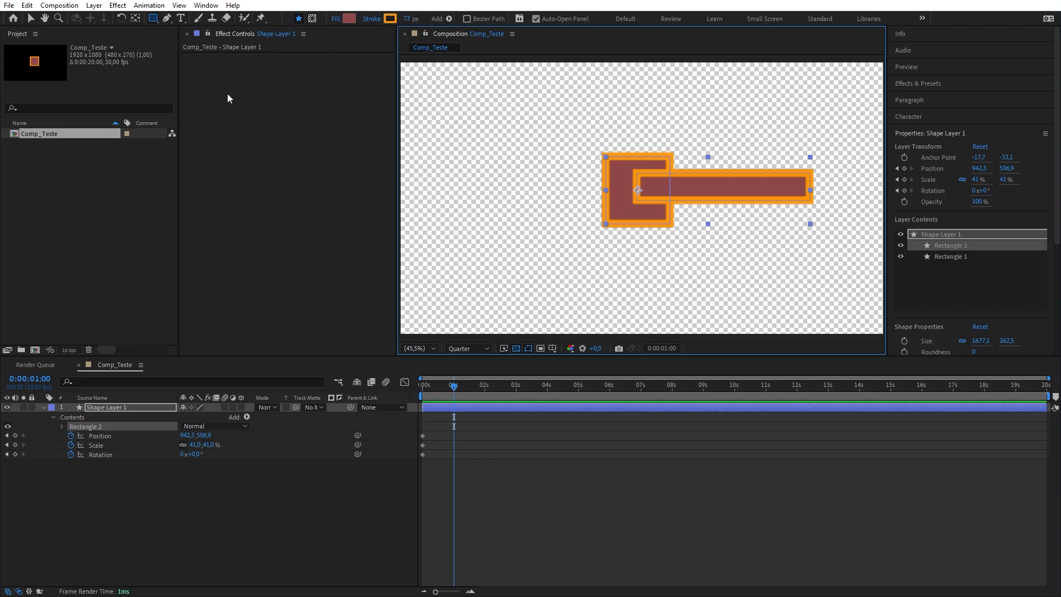
key("ctrl+z")
left_click(260, 107)
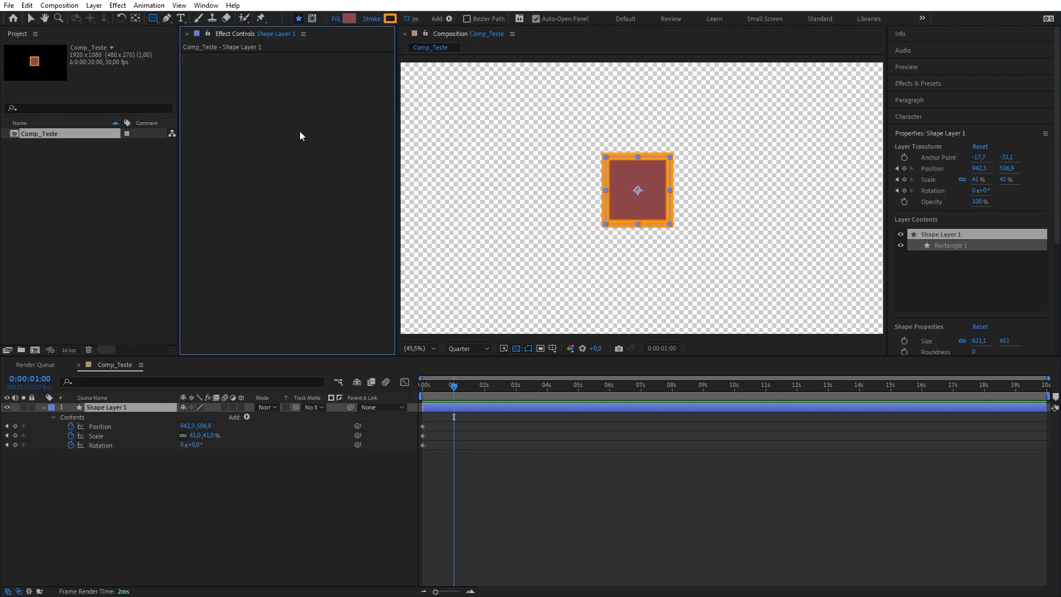
left_click(27, 6)
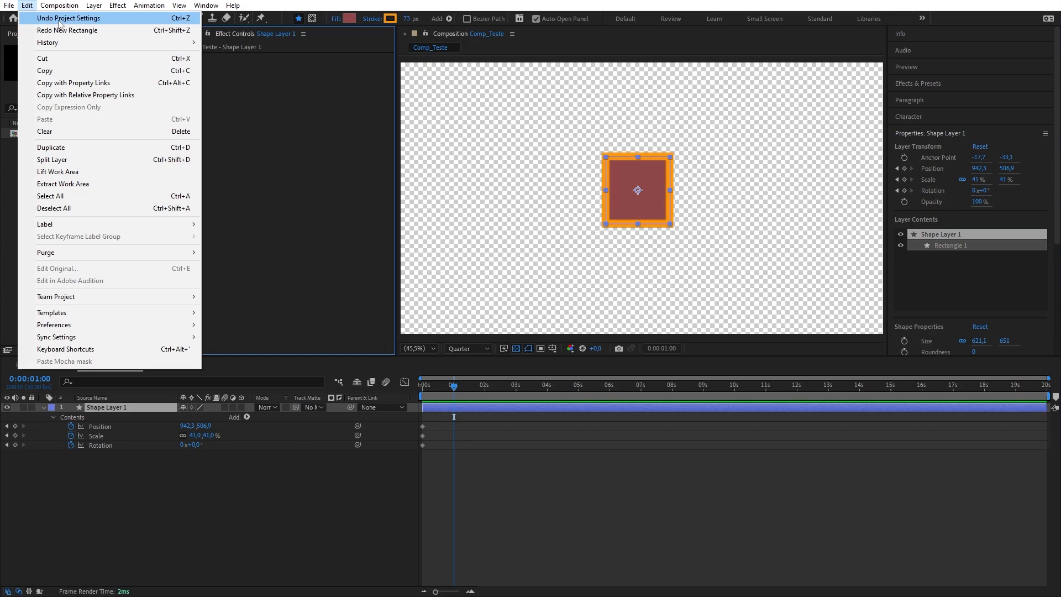
left_click(343, 7)
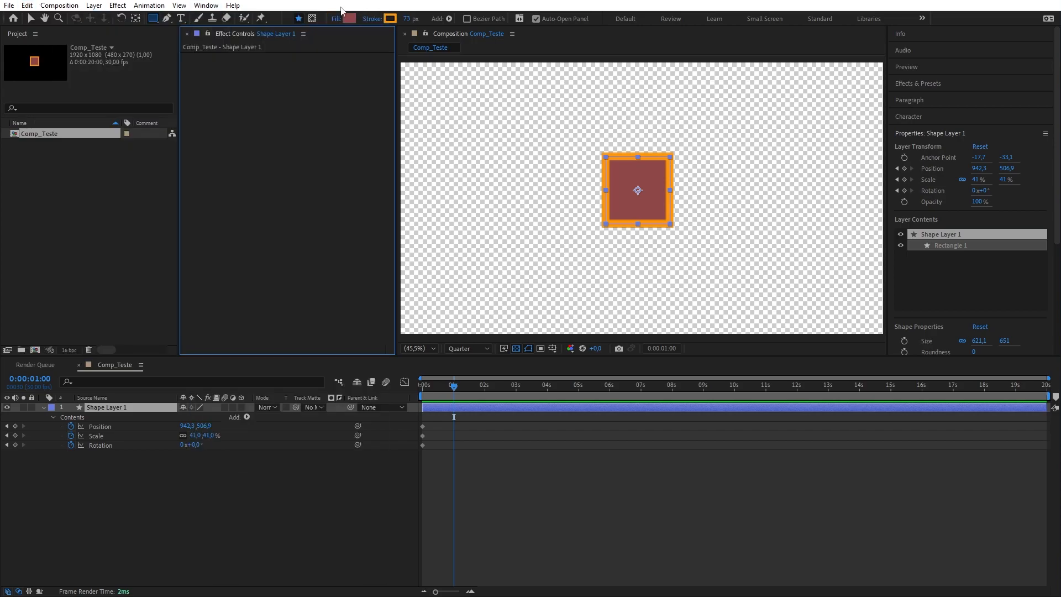
With the Selection tool, move the square to the frame's lower-left corner at 0:00:01:00, to a position of about 178, 927.
left_click(32, 16)
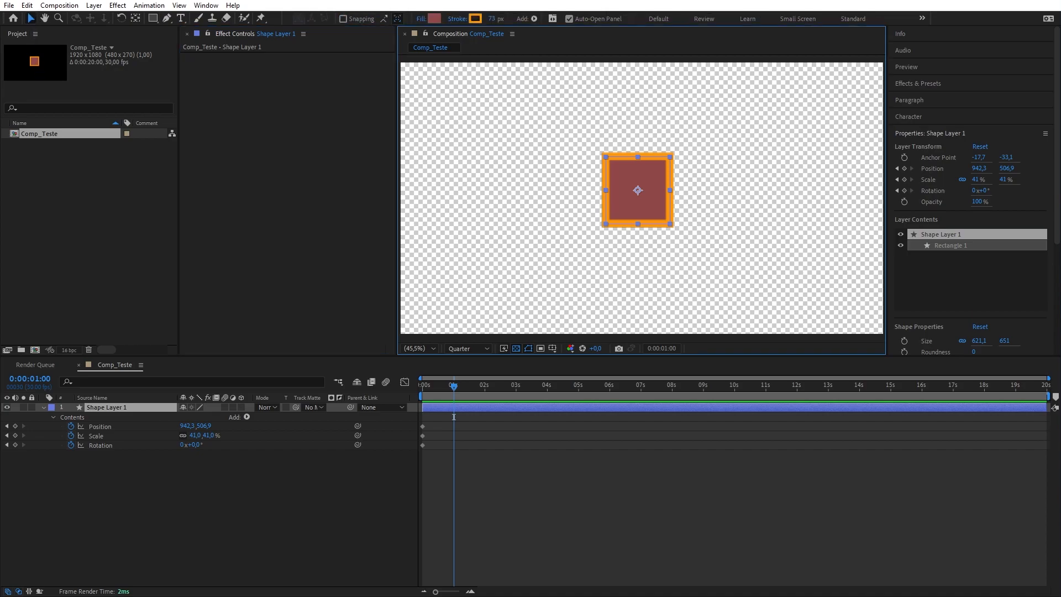
left_click_drag(634, 167, 497, 116)
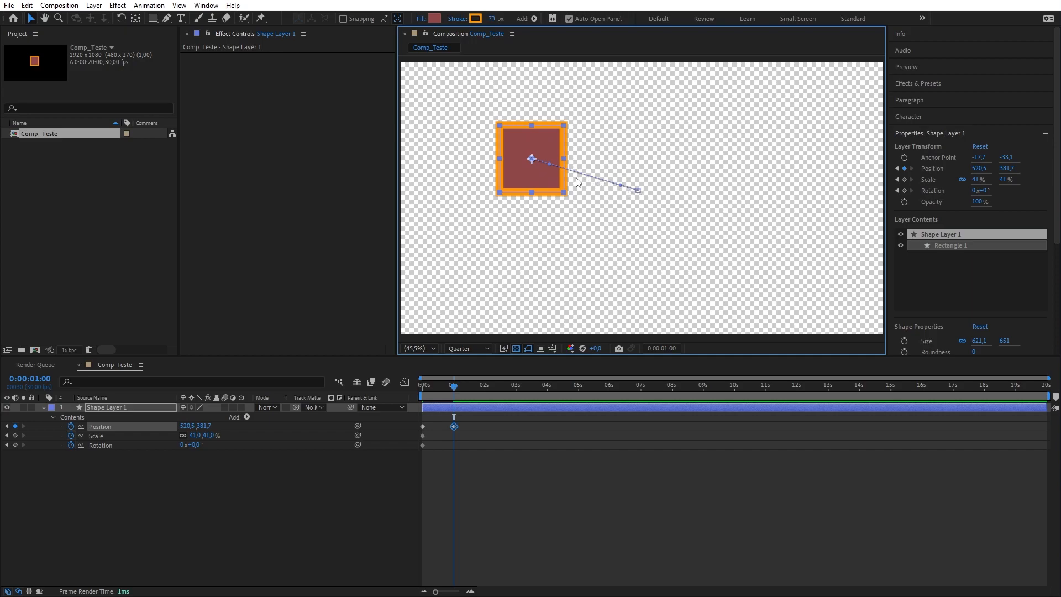
left_click_drag(544, 143, 458, 283)
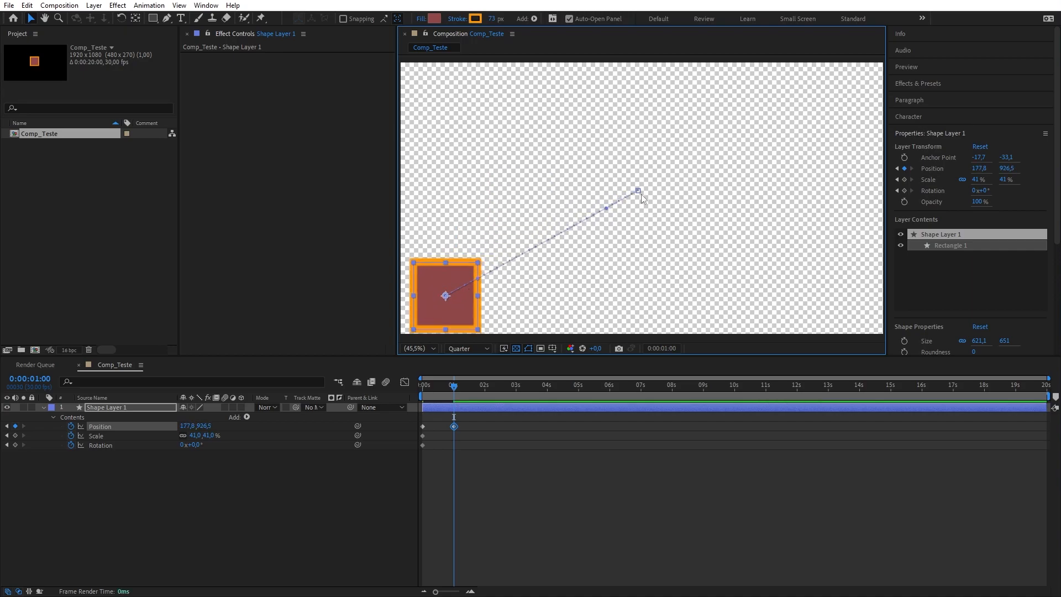
Examine the spacing between the two Position keyframes of Shape Layer 1 at several timeline magnifications.
left_click(456, 391)
left_click_drag(455, 391, 440, 436)
scroll(439, 430, "up", 4)
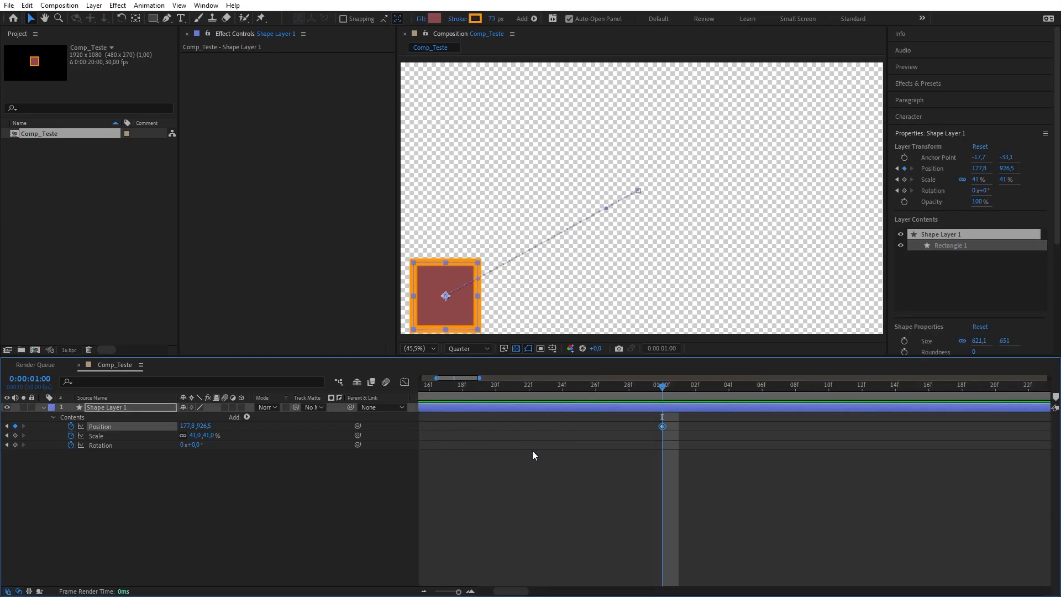
scroll(528, 453, "down", 4)
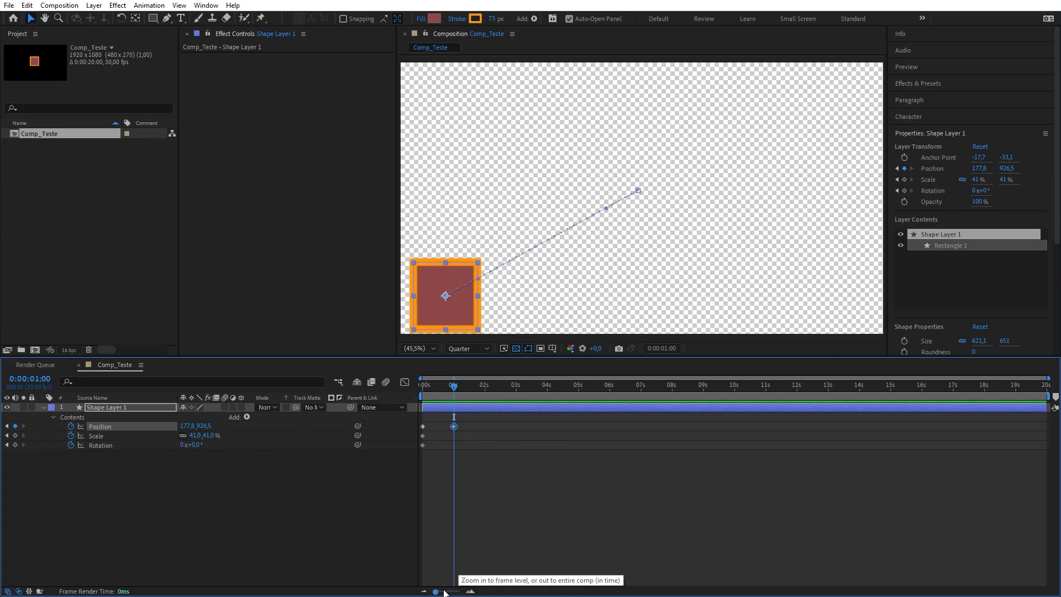
left_click_drag(436, 592, 435, 592)
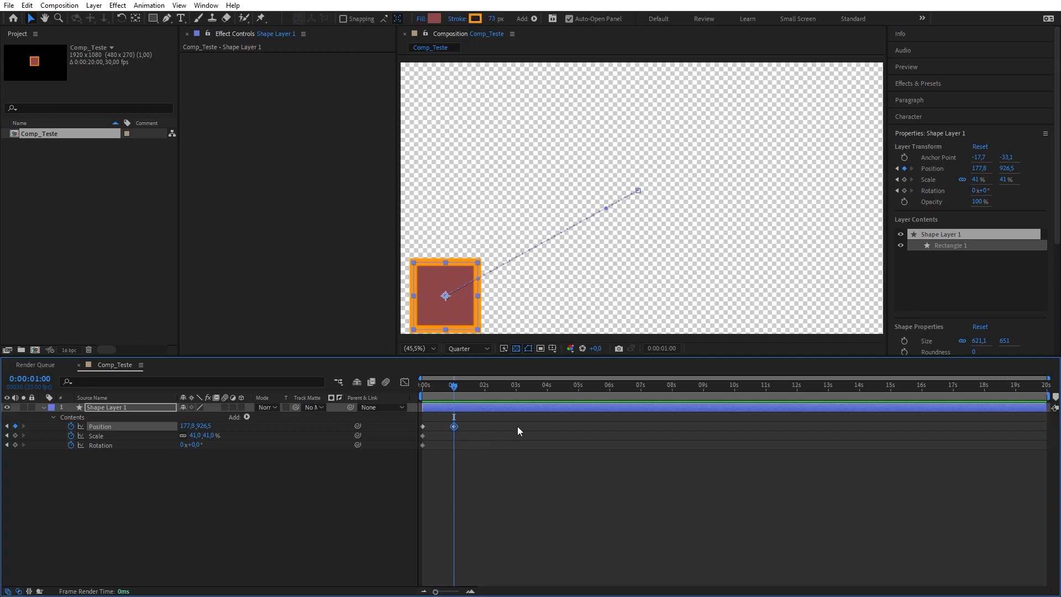
scroll(448, 426, "up", 1)
scroll(467, 441, "up", 2)
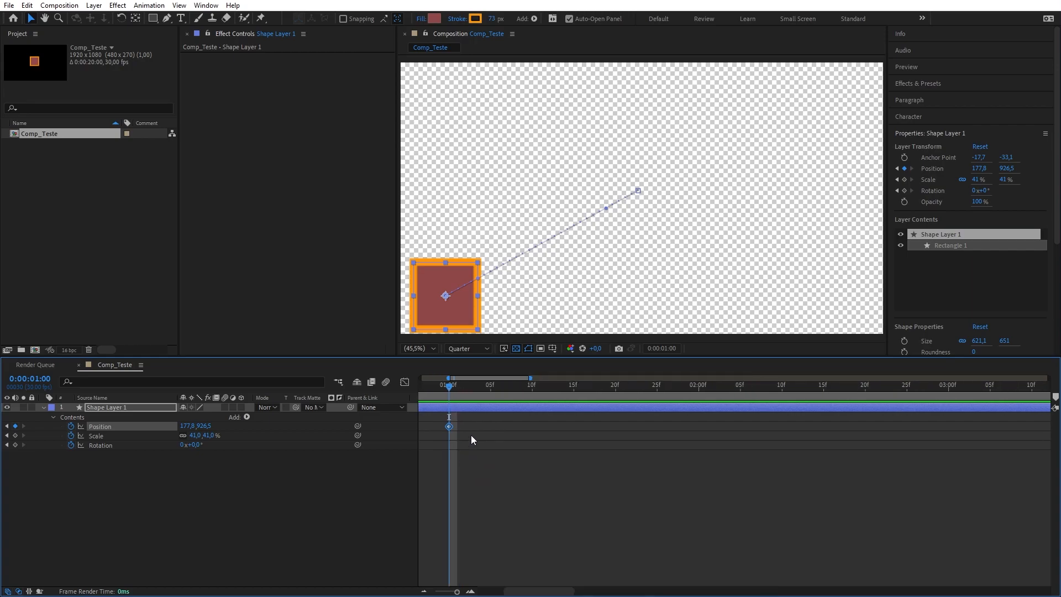
scroll(445, 437, "up", 3)
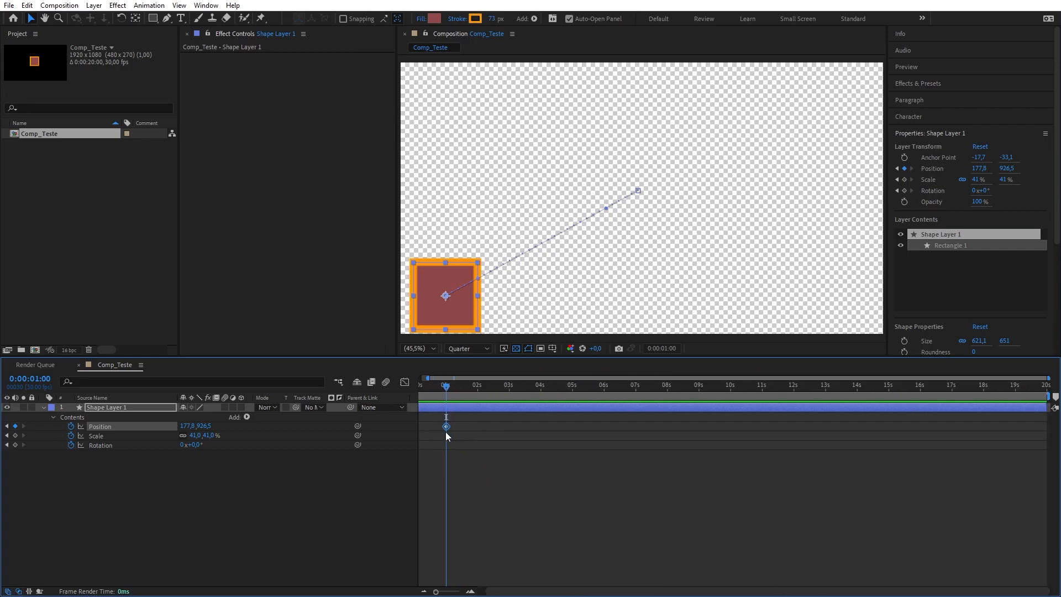
scroll(448, 432, "down", 5)
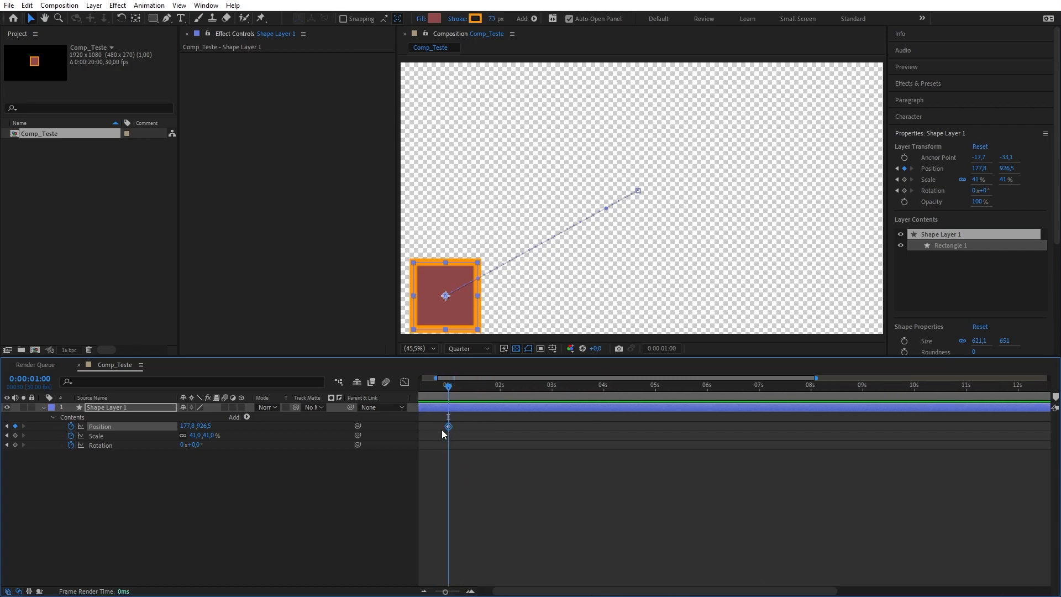
scroll(423, 426, "up", 3)
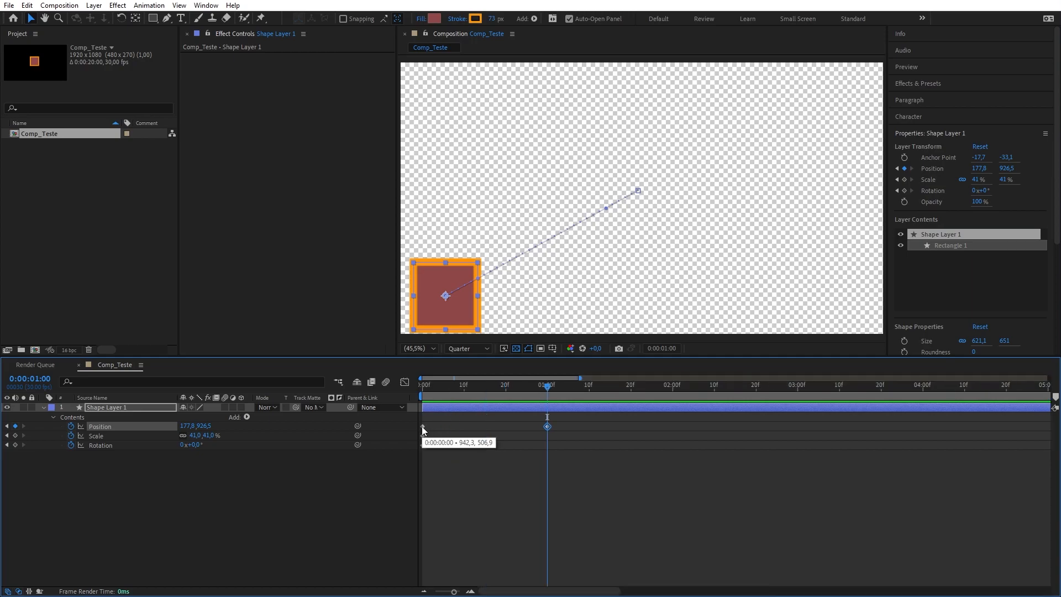
scroll(423, 427, "up", 2)
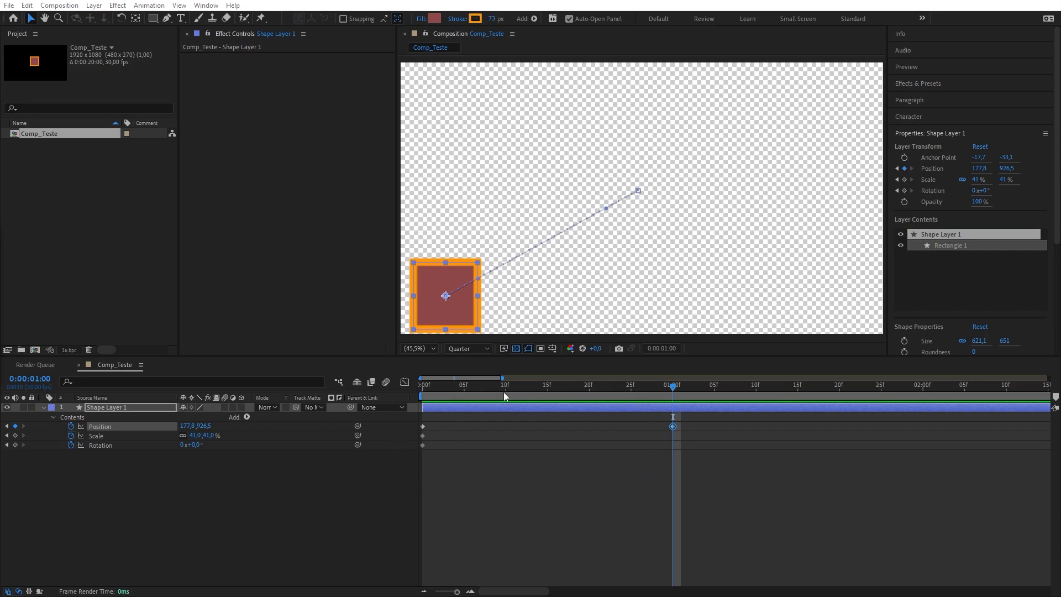
Preview the square's movement from 0:00:00:00 and inspect its position at 0:00:00:15 and 0:00:01:00.
left_click(636, 390)
left_click_drag(633, 394, 372, 403)
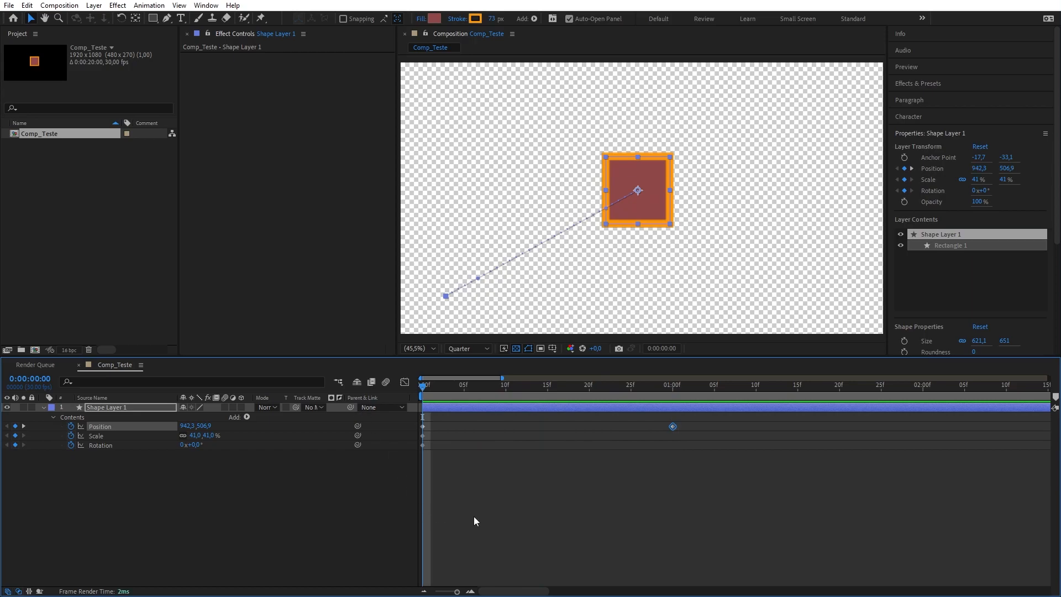
key("space")
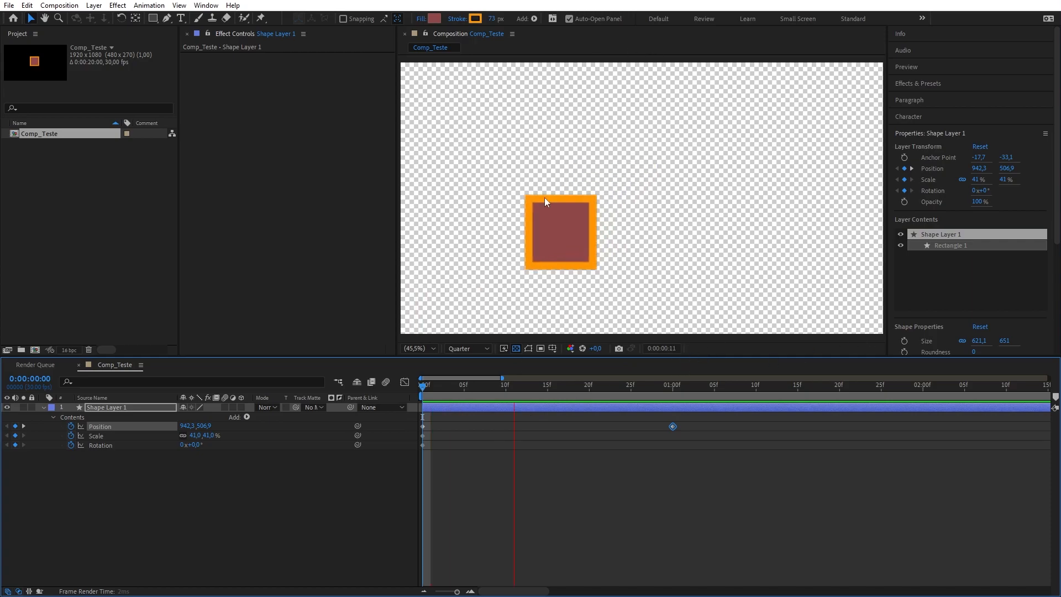
mouse_move(544, 389)
left_mouse_down()
mouse_move(482, 387)
mouse_move(506, 397)
mouse_move(547, 387)
left_mouse_up()
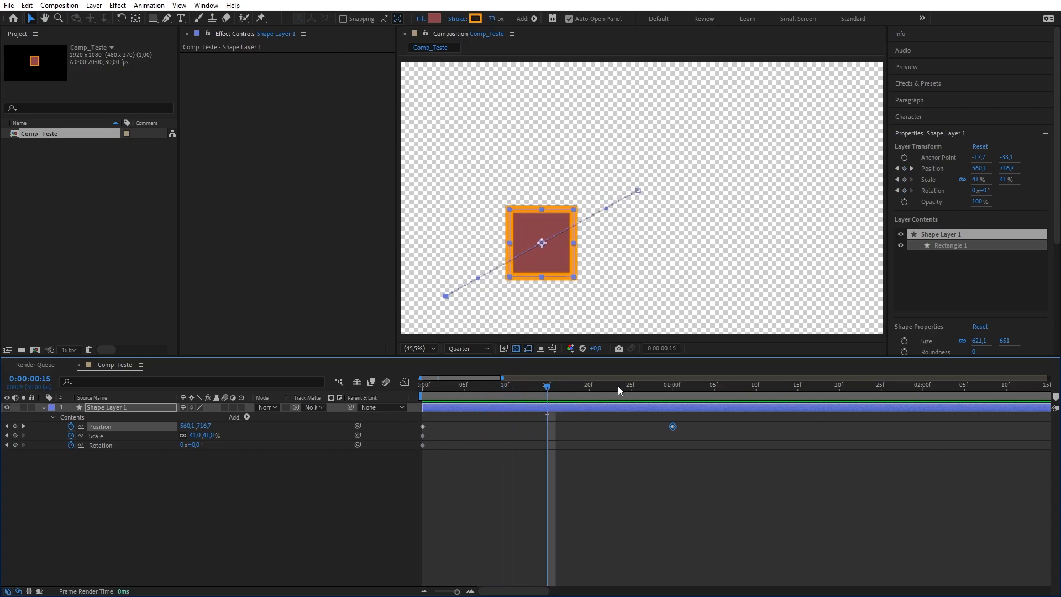
left_click_drag(677, 387, 673, 410)
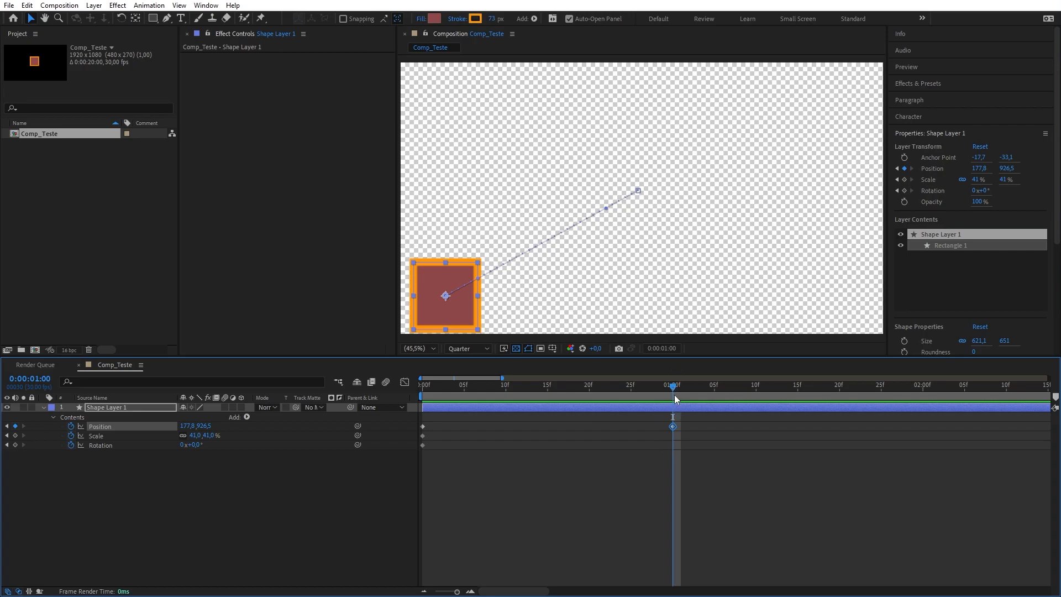
Place the playhead one frame before the second Position keyframe, at 0:00:00:29, and fit the whole composition in the timeline.
left_click_drag(696, 429, 652, 463)
left_click_drag(702, 426, 634, 473)
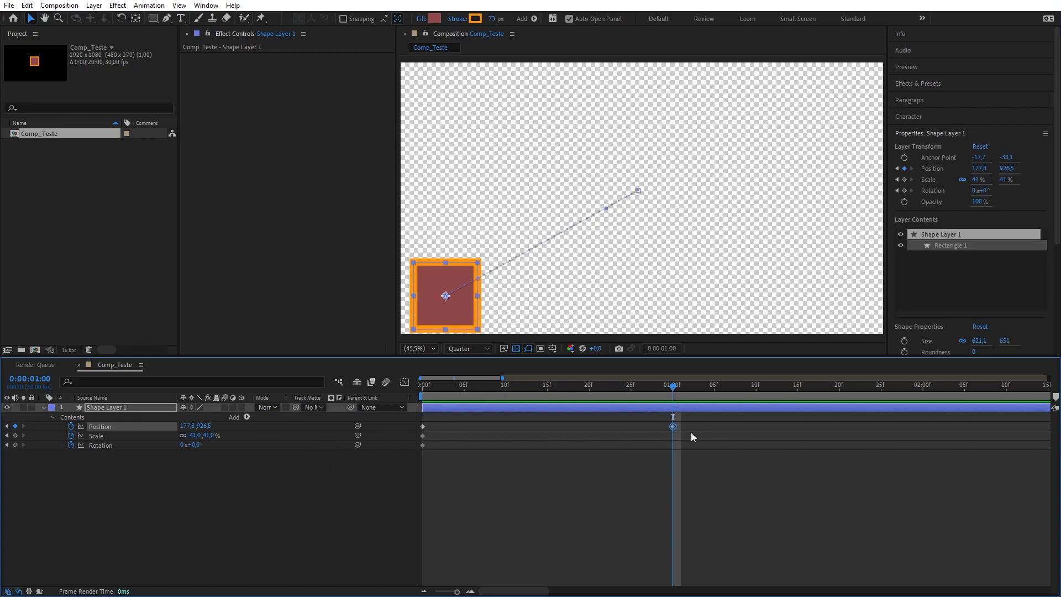
left_click(666, 386)
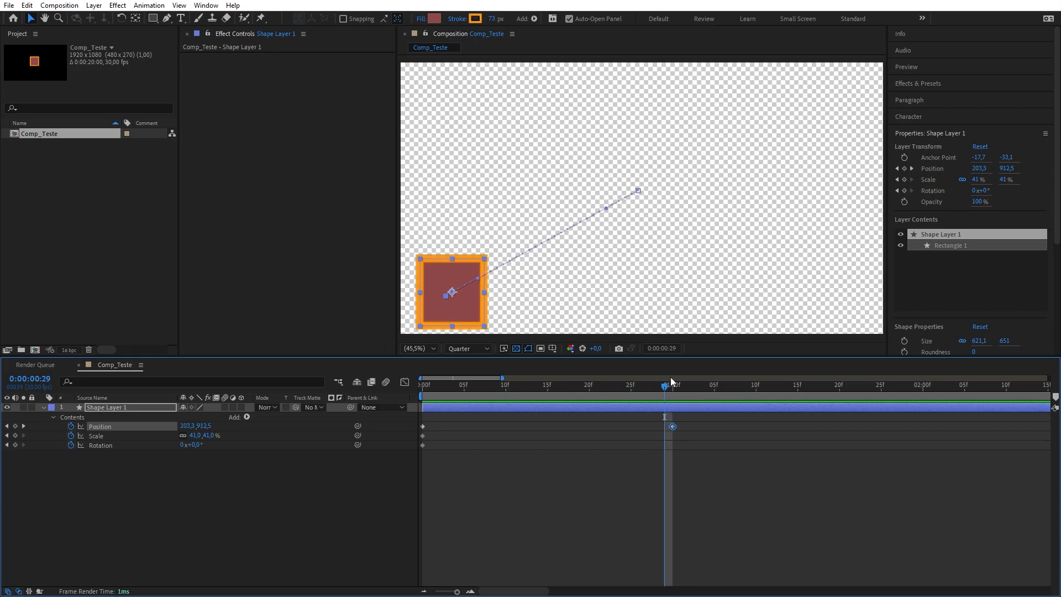
left_click(671, 385)
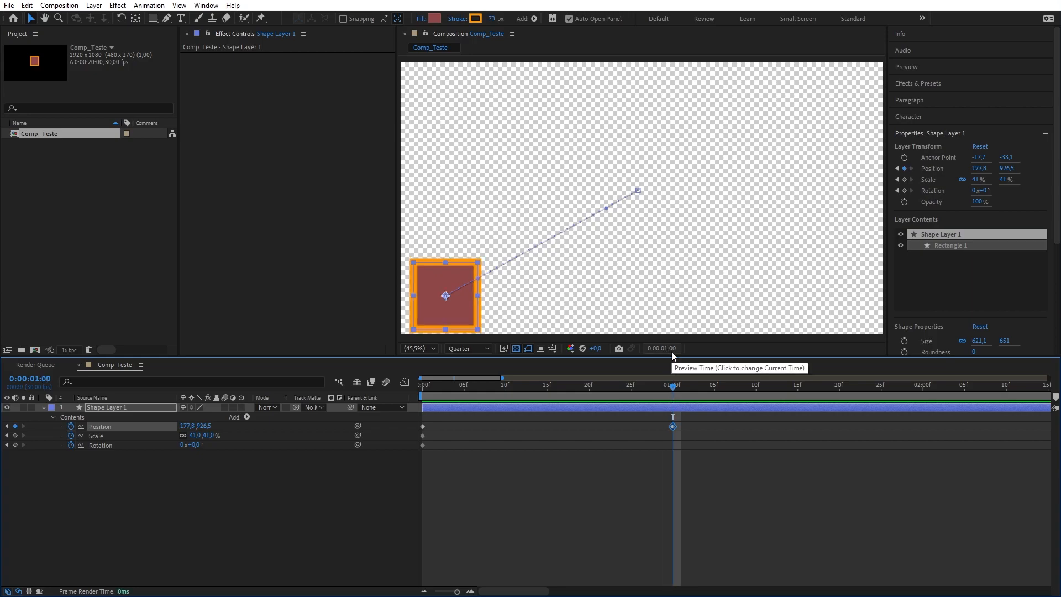
key("ctrl+Left")
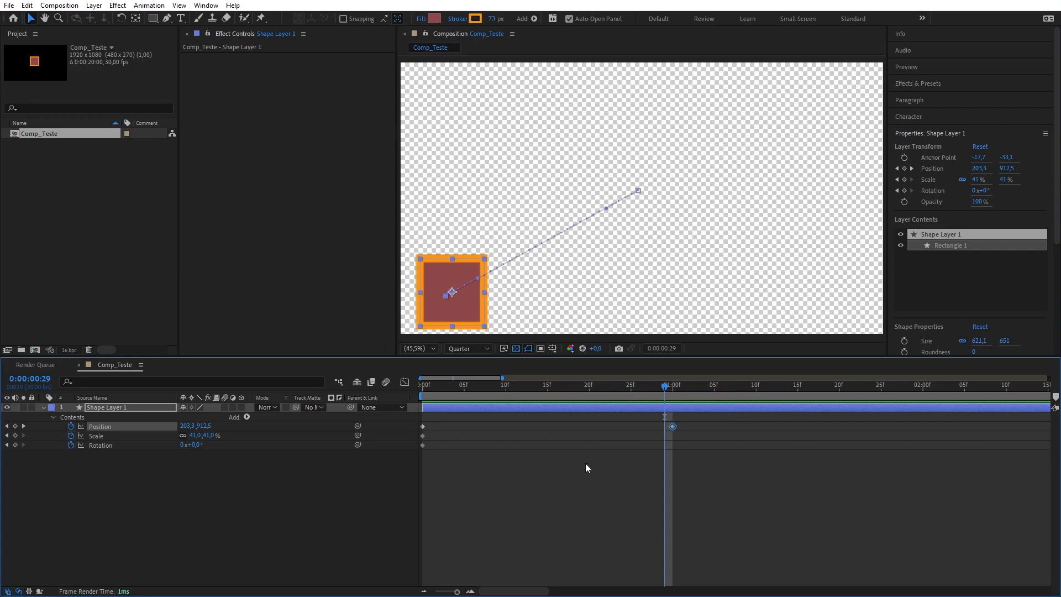
key("semicolon")
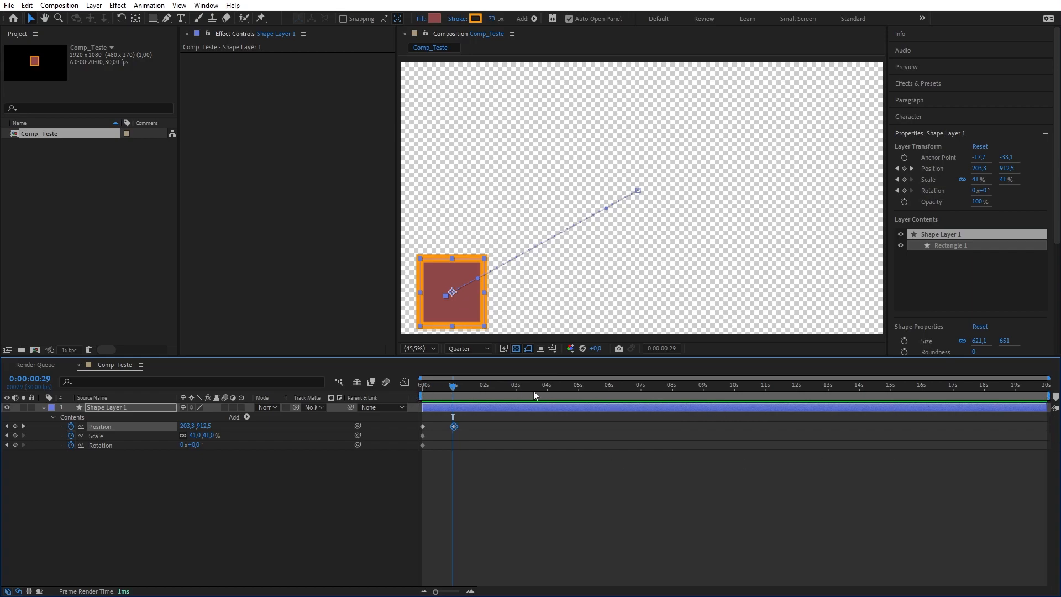
End the work area at 0:00:00:29 so it covers only the two Position keyframes.
mouse_move(1047, 401)
left_mouse_down()
mouse_move(458, 401)
mouse_move(1047, 401)
left_mouse_up()
key("n")
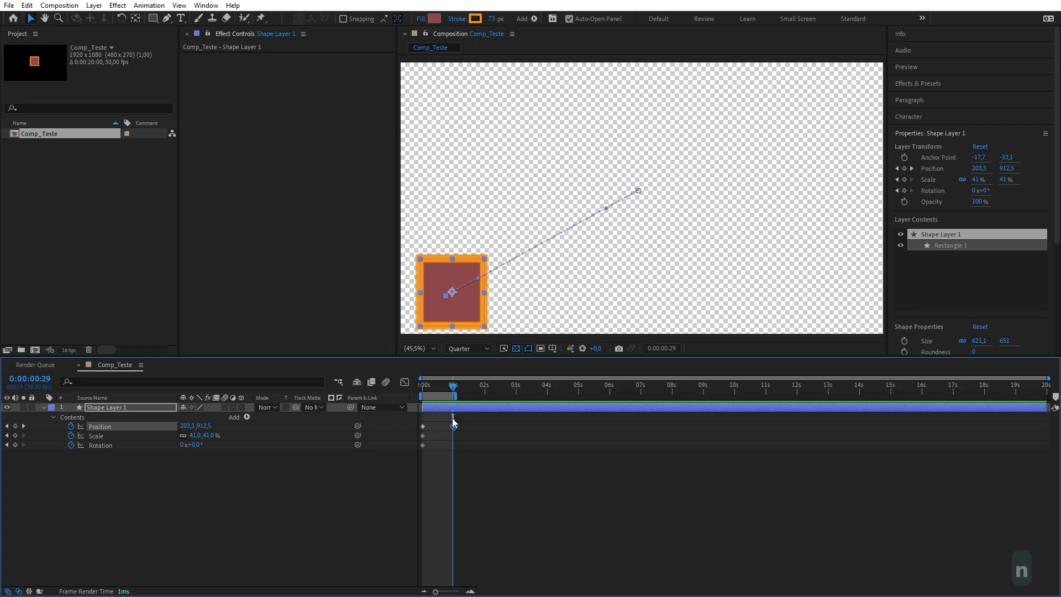
scroll(445, 418, "up", 5)
scroll(602, 430, "down", 3)
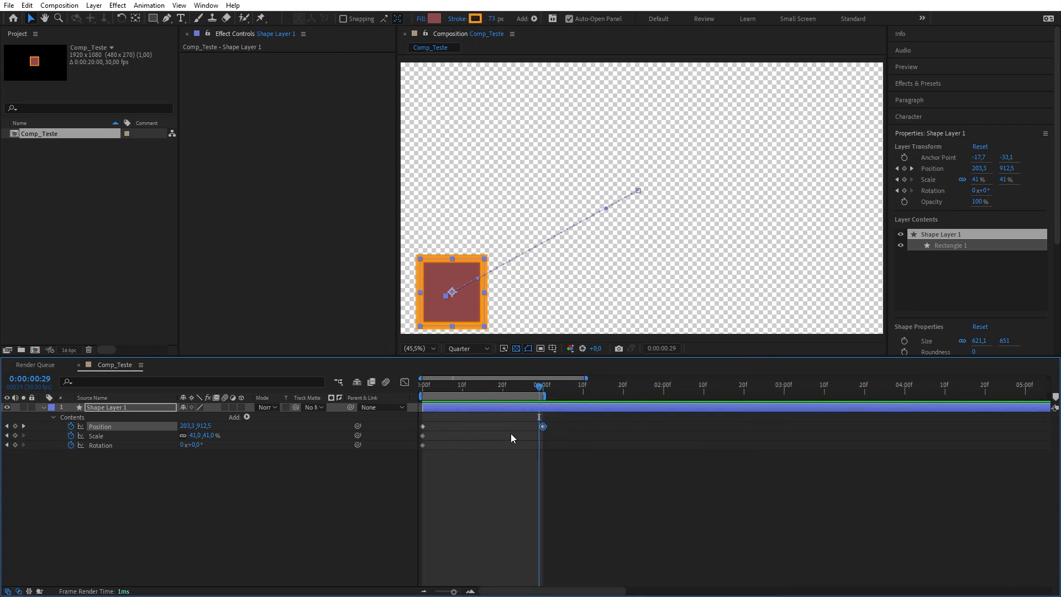
Try trimming the work area from the playhead, first starting it at 0:00:00:12 and then choosing another start and end.
left_click_drag(544, 397, 470, 389)
key("b")
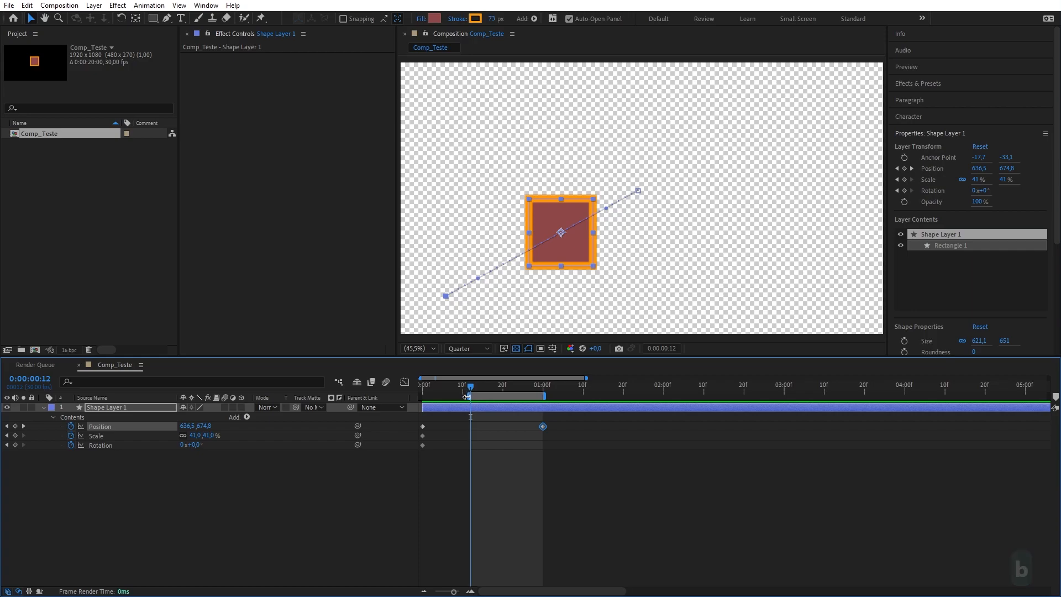
left_click_drag(472, 388, 501, 409)
key("b")
key("n")
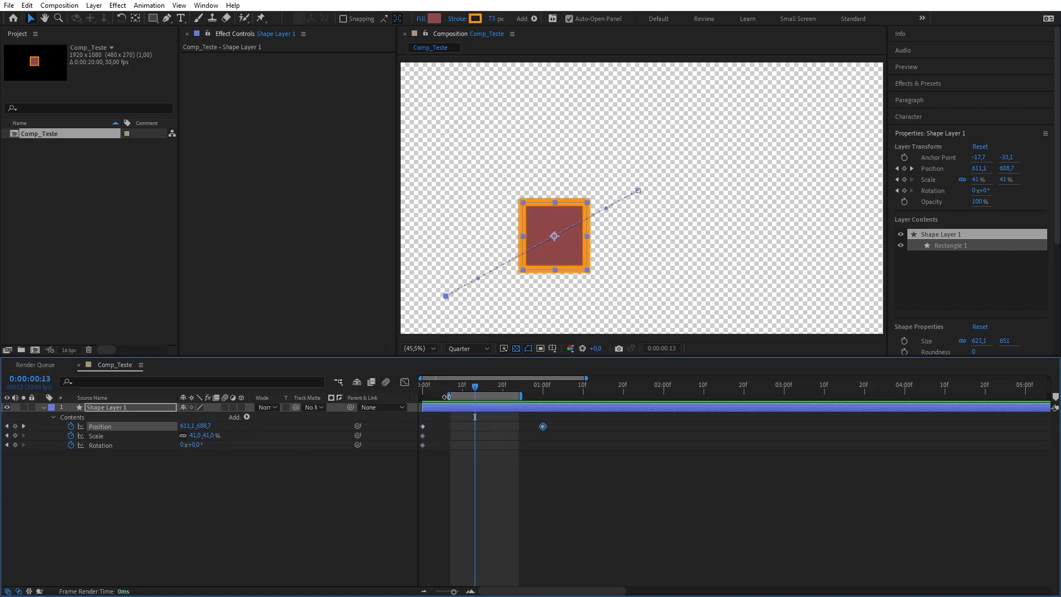
Stretch the work area to span 0:00:00:00 to about 0:00:01:00, then preview the square's movement within it.
left_click_drag(446, 396, 408, 398)
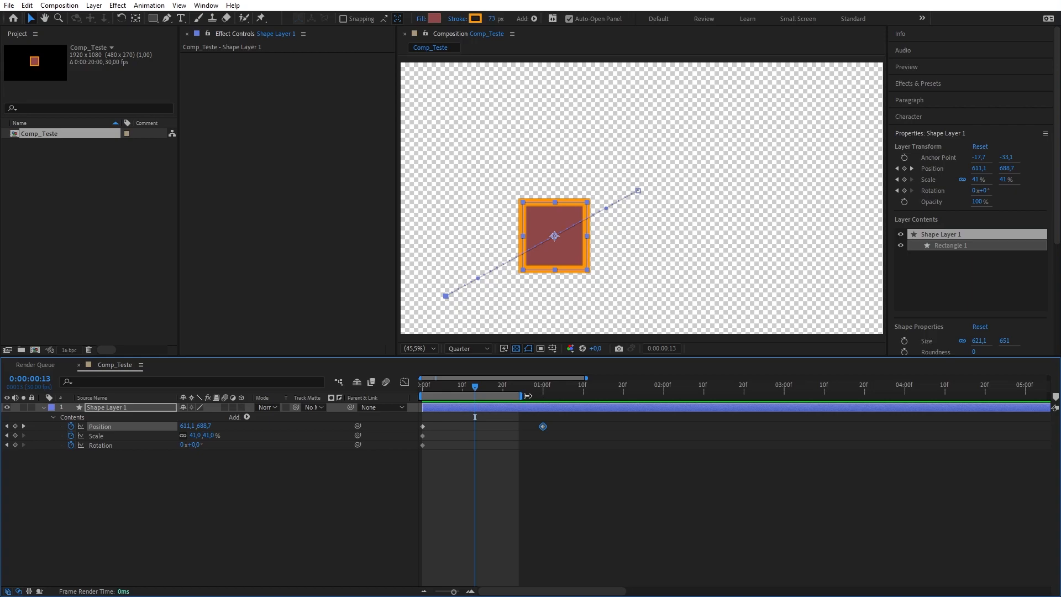
left_click_drag(521, 396, 545, 397)
key("space")
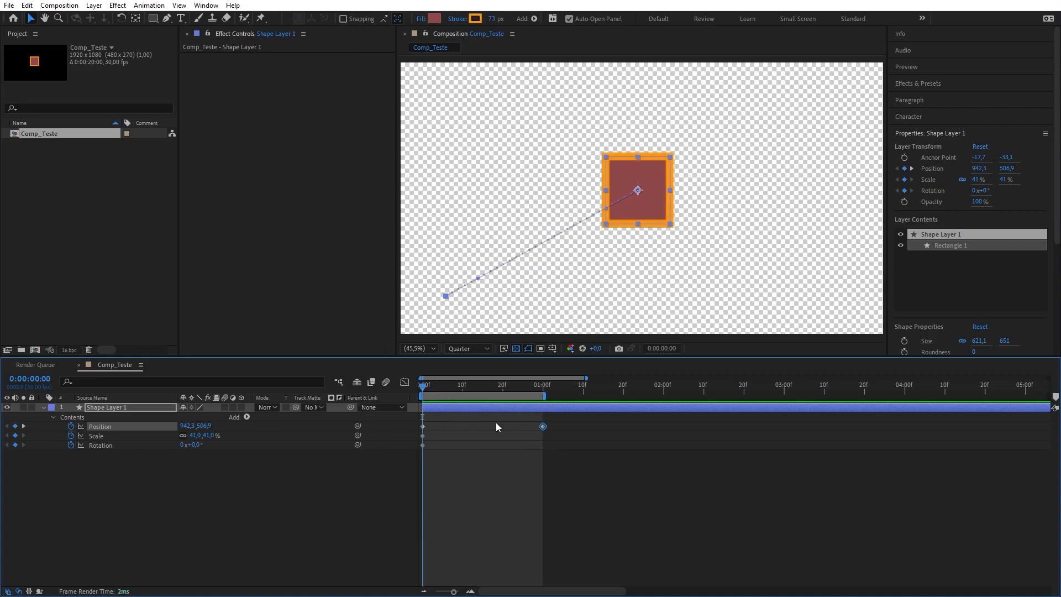
left_click_drag(429, 393, 451, 393)
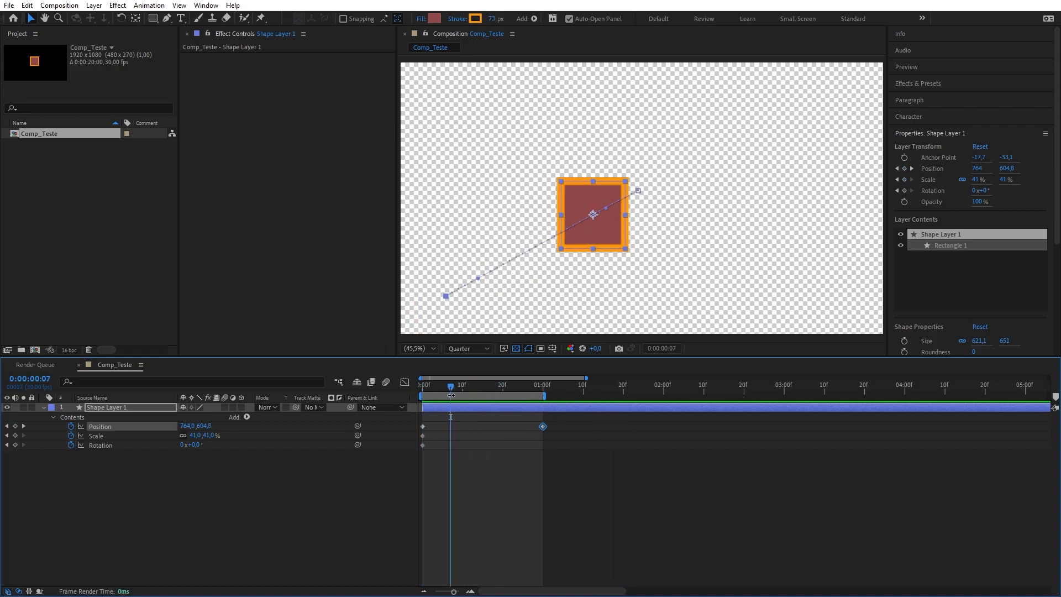
key("space")
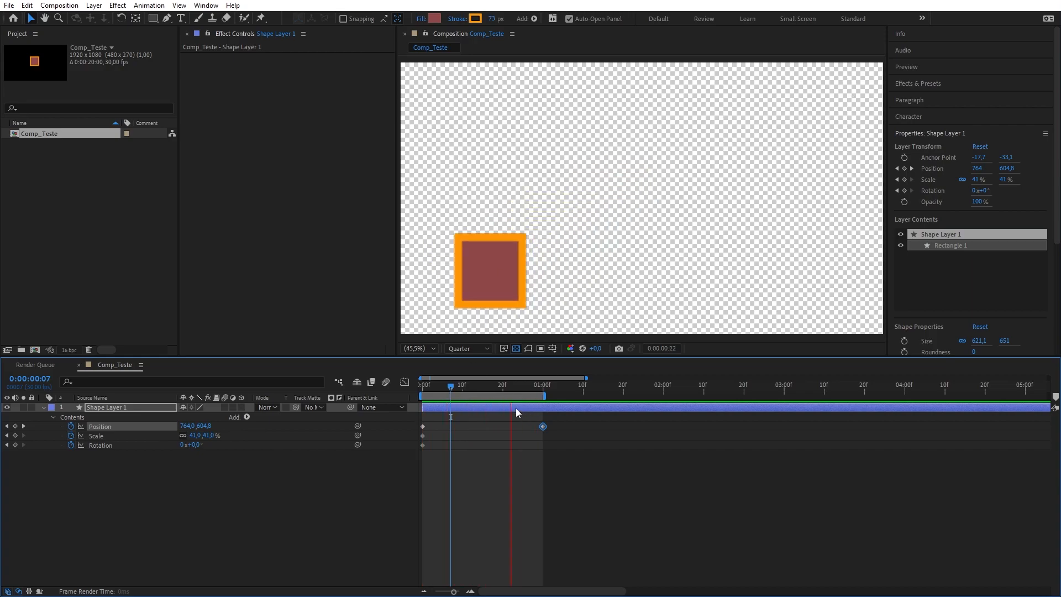
left_click_drag(498, 386, 482, 385)
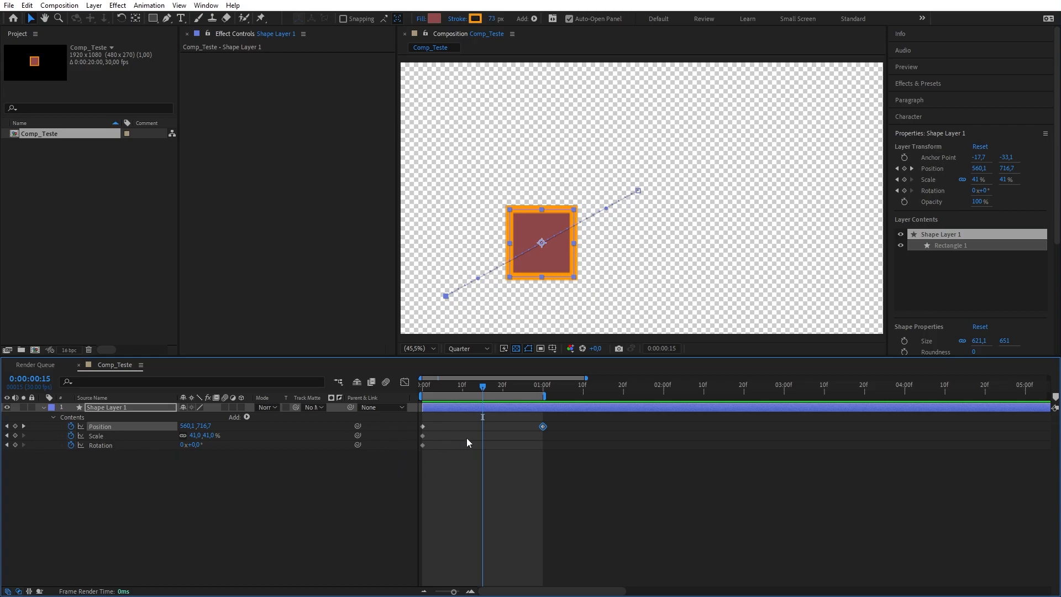
Extend the work area to about 0:00:02:00 and add a Rotation keyframe at 0:00:01:00.
left_click_drag(547, 396, 667, 405)
left_click_drag(526, 393, 542, 391)
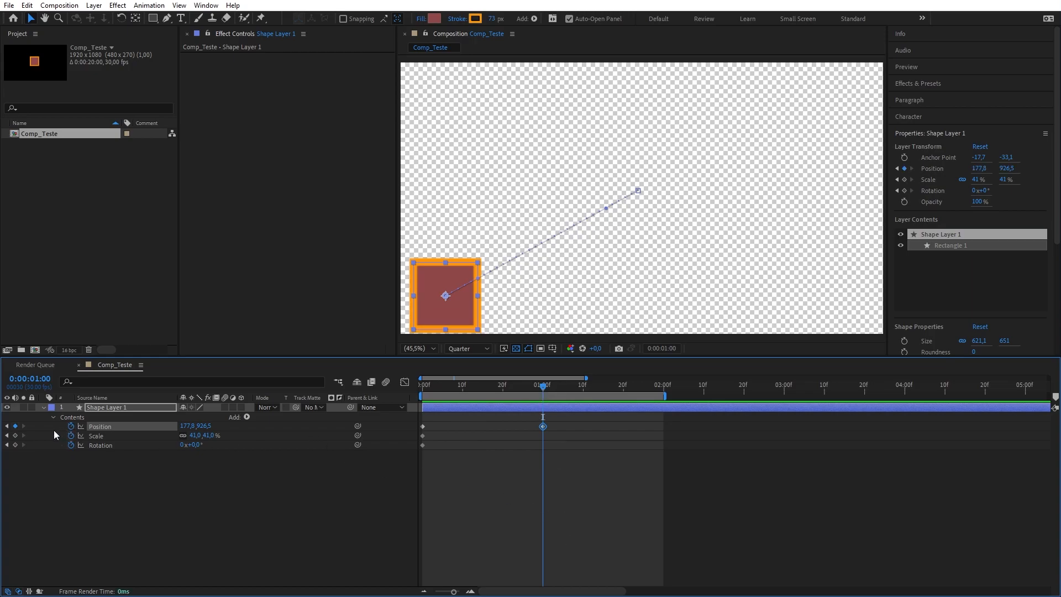
left_click(16, 445)
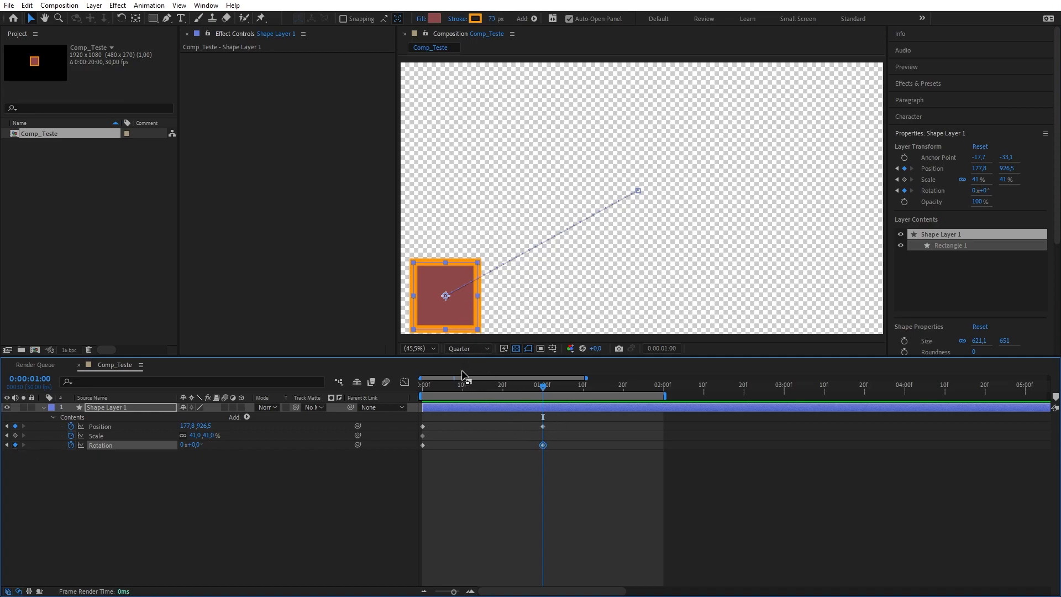
At 0:00:01:29, move the square to the frame's upper-right corner by setting its Position values to about 1765.8, 150.3.
left_click_drag(544, 392, 663, 402)
left_click_drag(475, 308, 842, 121)
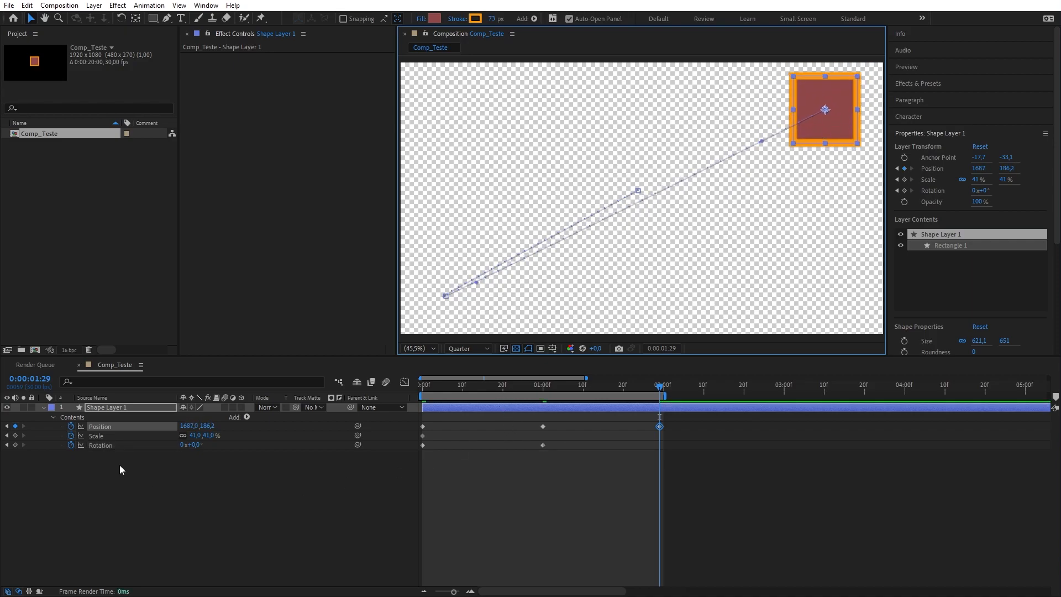
key("ctrl+z")
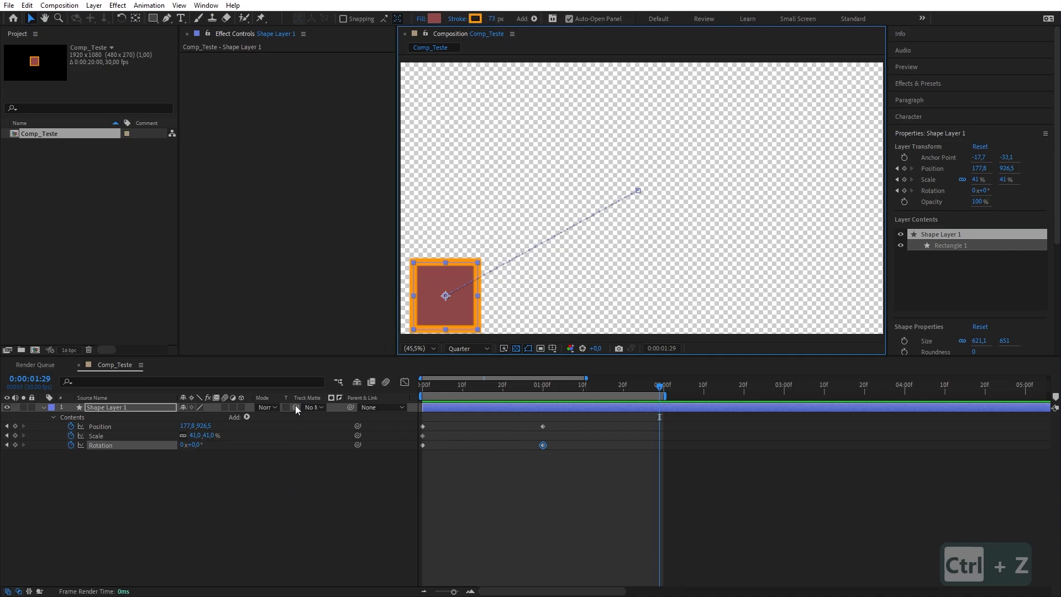
left_click(195, 476)
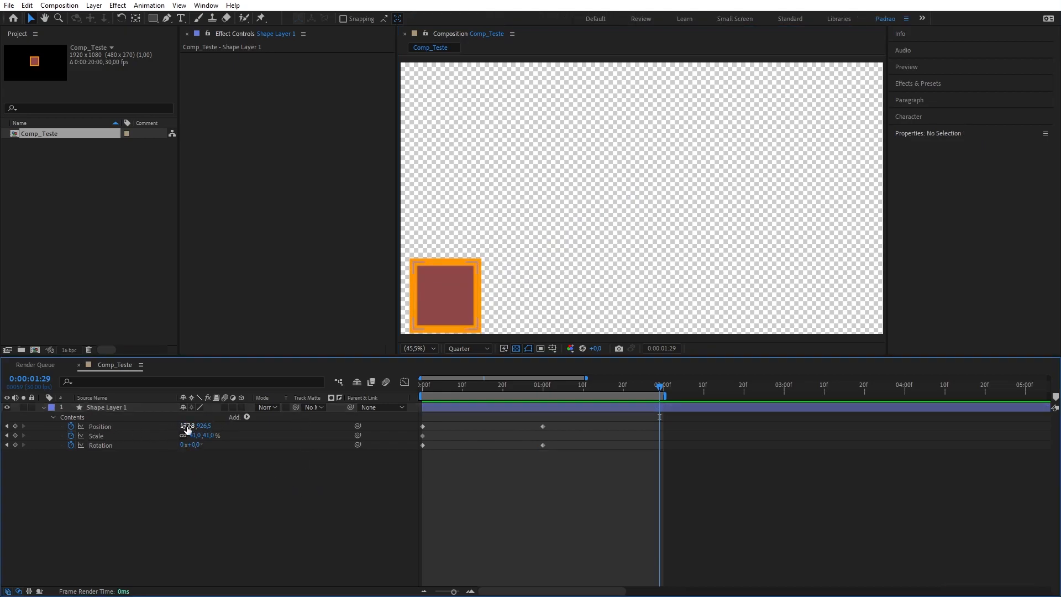
left_click_drag(184, 427, 1004, 419)
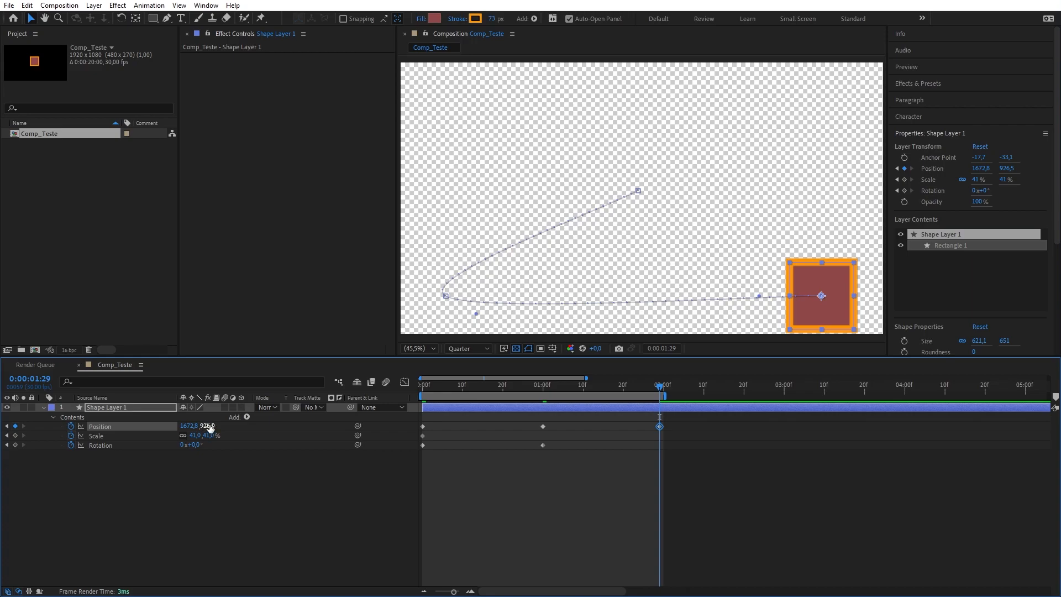
left_click_drag(209, 428, 16, 447)
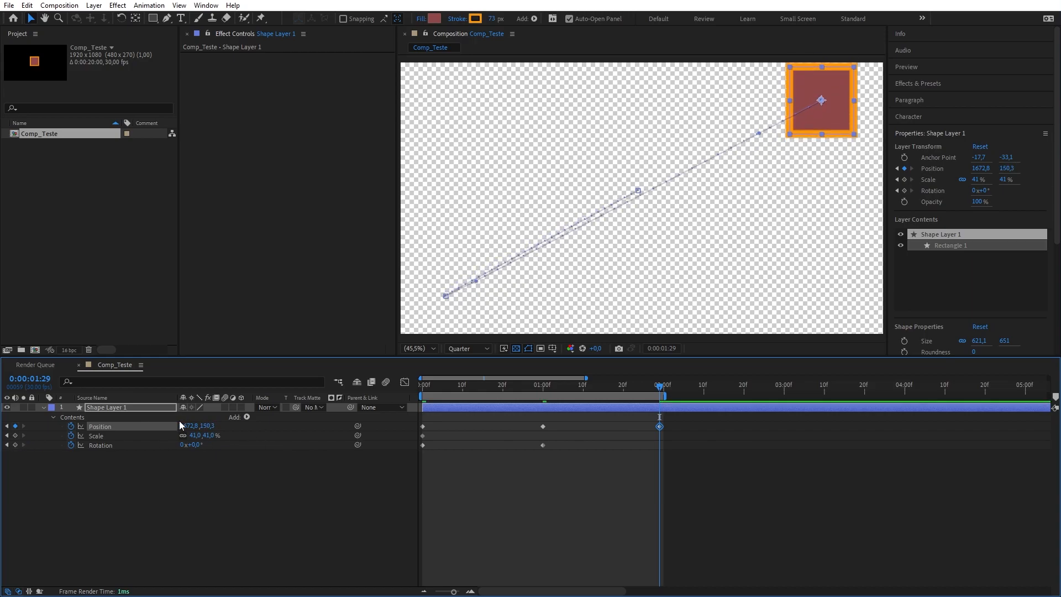
left_click_drag(189, 426, 282, 496)
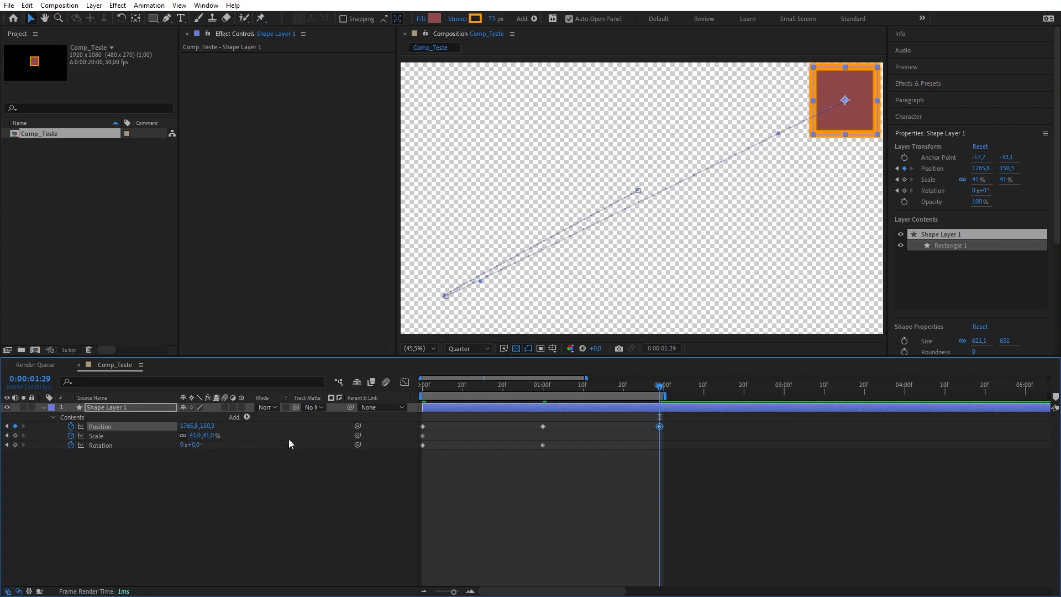
Set the square's Rotation to 1 full revolution at 0:00:01:29.
left_click(544, 393)
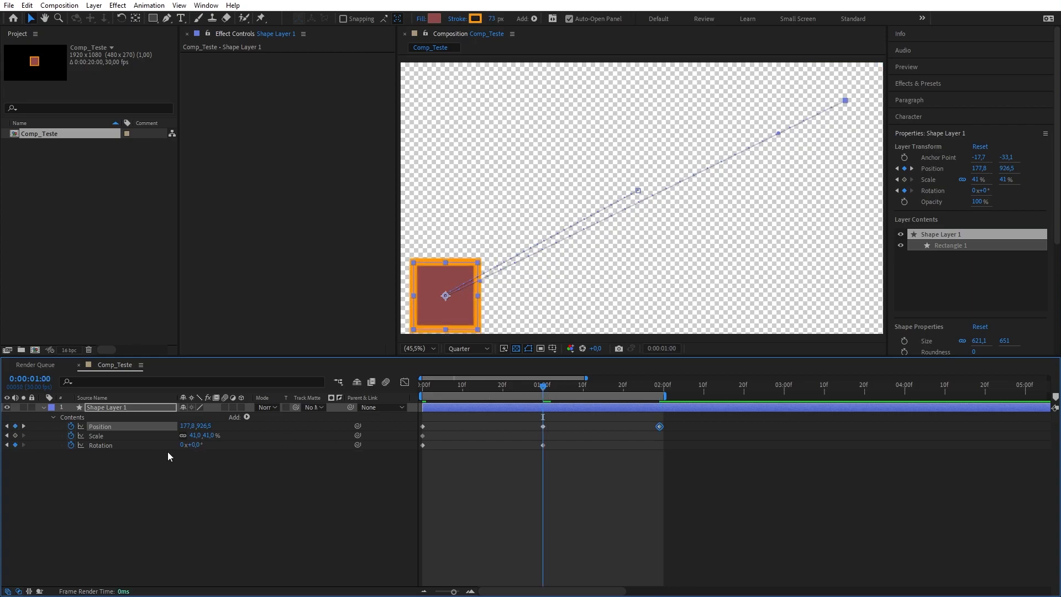
left_click_drag(567, 387, 660, 393)
left_click(184, 445)
type("1")
key("Return")
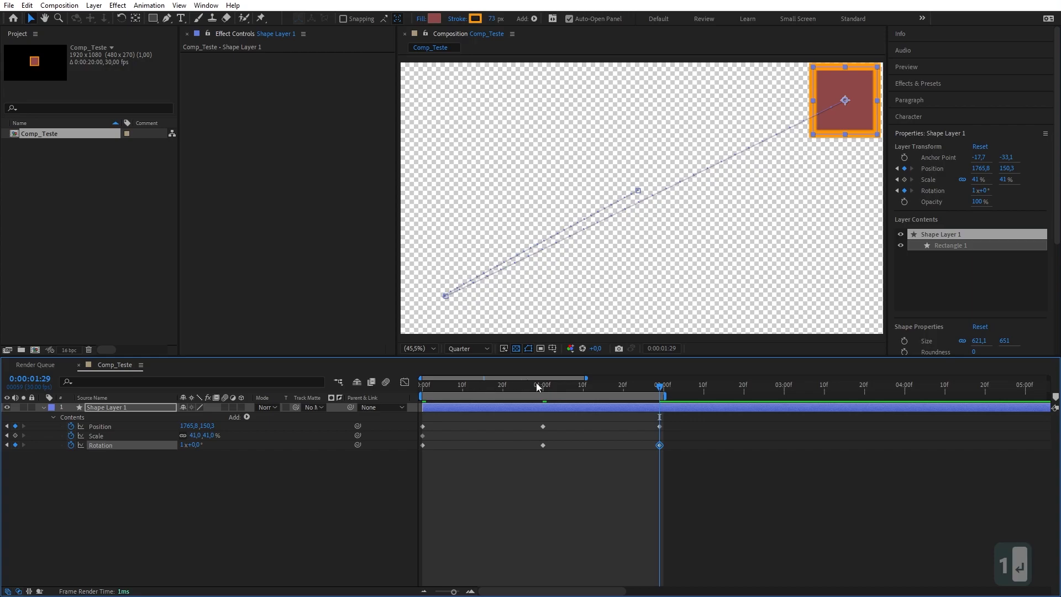
Scrub through the second half of the animation to check the spin, and extend the work area to about 0:00:03:00.
left_click_drag(558, 387, 648, 400)
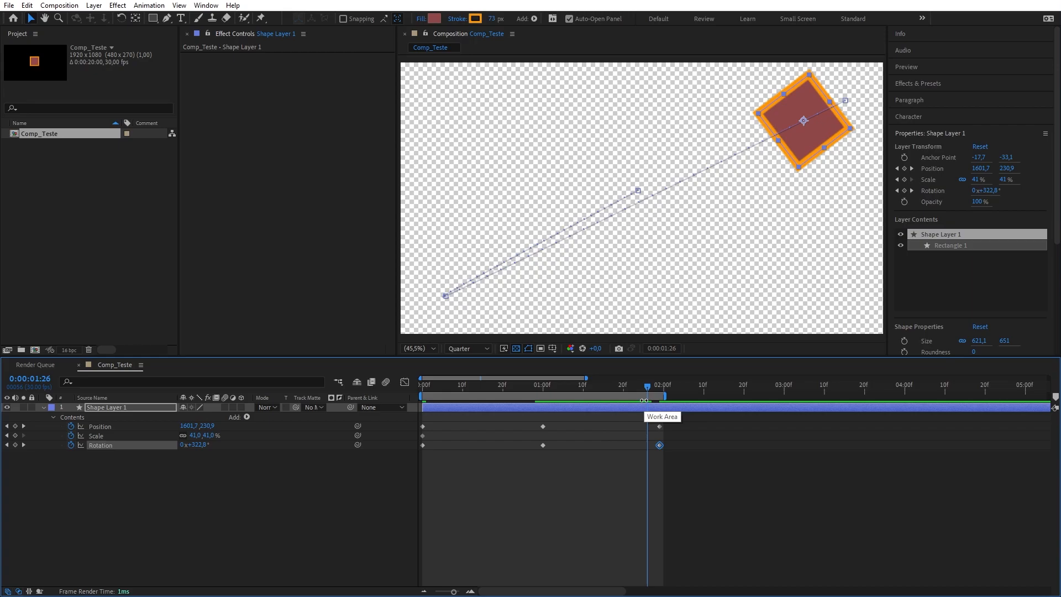
left_click_drag(621, 386, 572, 391)
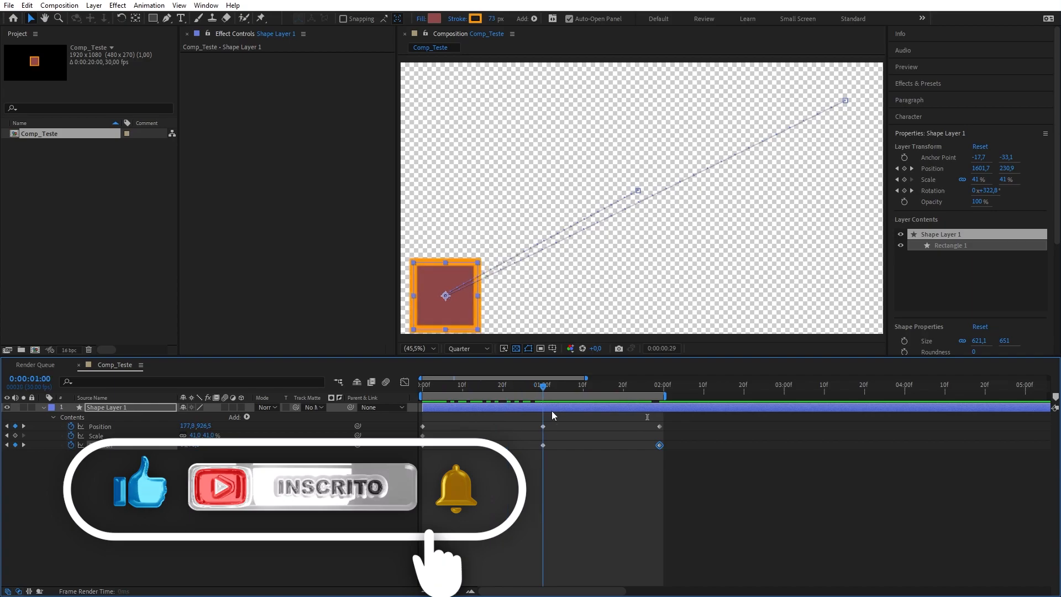
left_click_drag(545, 415, 795, 395)
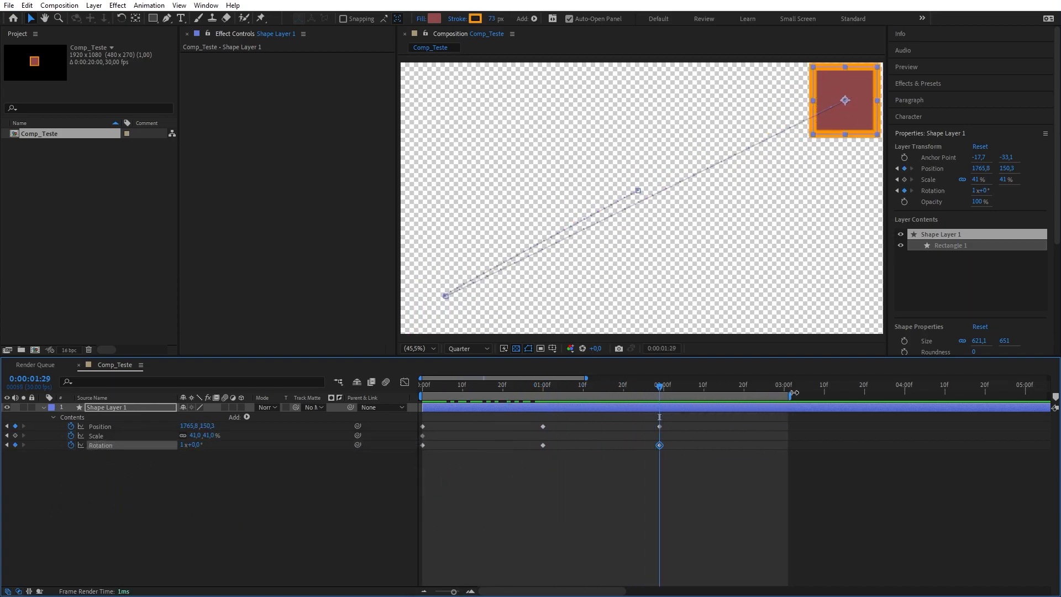
Shift the last Position and Rotation keyframes together one frame later to 0:00:02:00, and place the playhead on them.
left_click_drag(671, 420, 650, 456)
left_click_drag(678, 422, 632, 484)
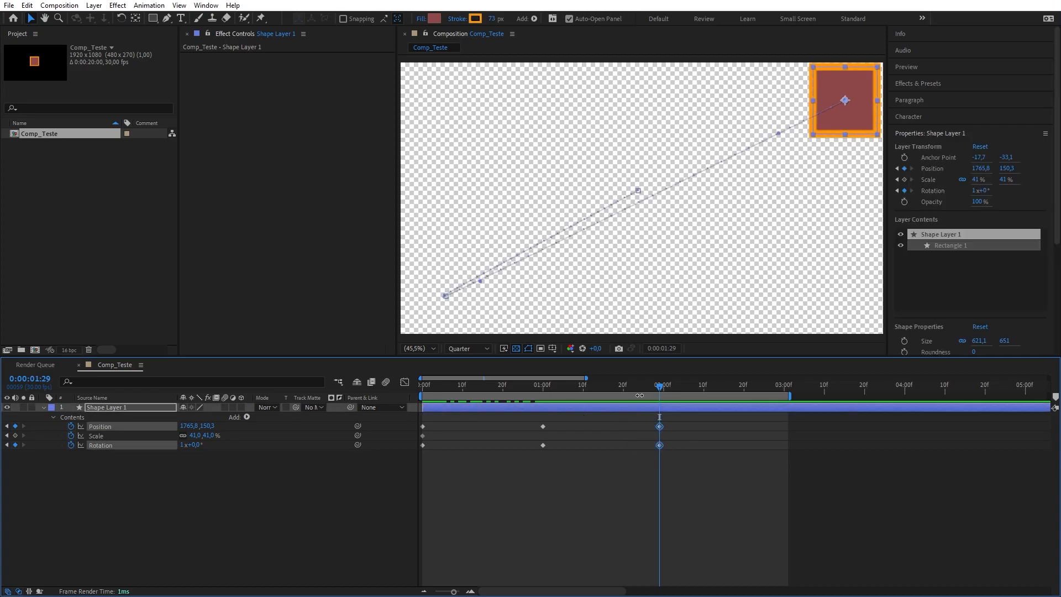
mouse_move(660, 389)
left_mouse_down()
mouse_move(648, 389)
mouse_move(659, 388)
left_mouse_up()
left_click_drag(693, 418, 634, 472)
left_click_drag(661, 427, 661, 424)
left_click_drag(702, 420, 641, 489)
key("alt+Right")
key("alt+Left")
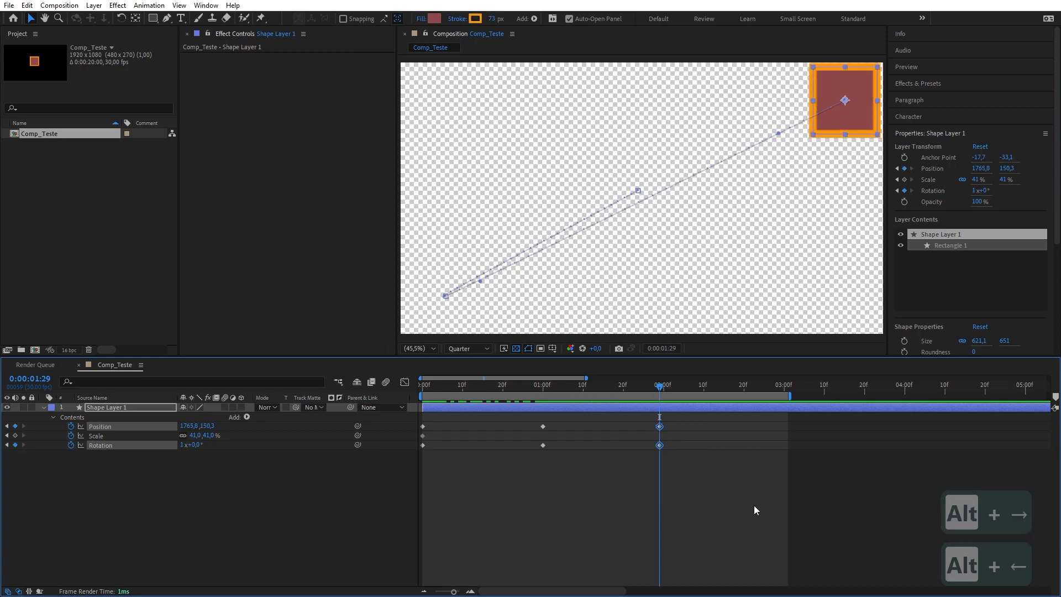
key("alt+Left")
key("alt+Right")
key("alt+Right")
key("alt+Right")
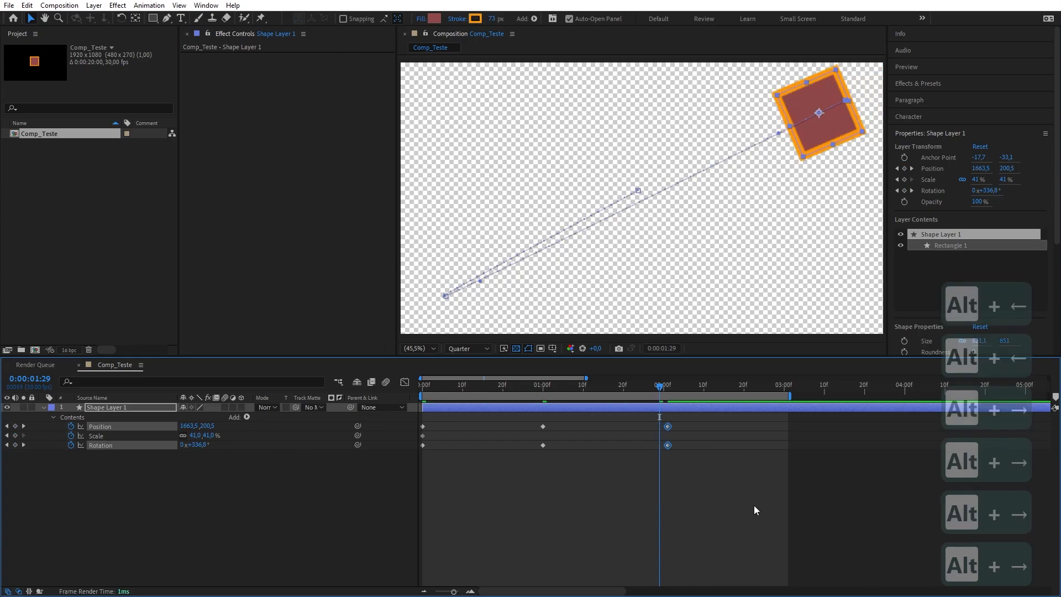
key("alt+Left")
key("alt+Left")
key("alt+Right")
key("alt+Right")
key("alt+Right")
key("alt+Right")
key("alt+Left")
key("alt+Left")
key("alt+Left")
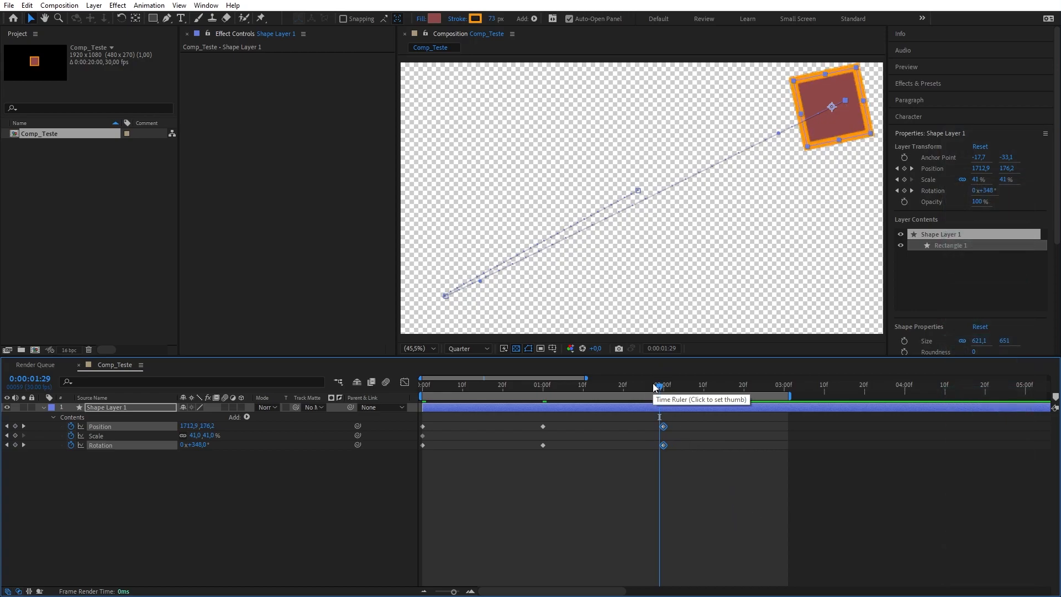
key("ctrl+Right")
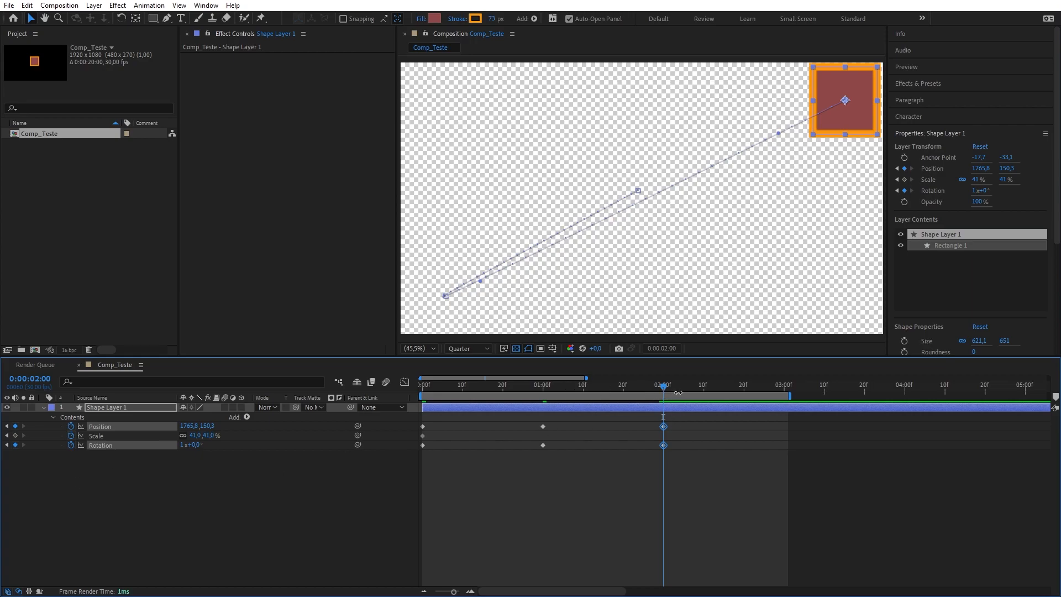
At 0:00:03:00, move the square to the frame's upper-left area, at a position of about 424, 298.
left_click(785, 386)
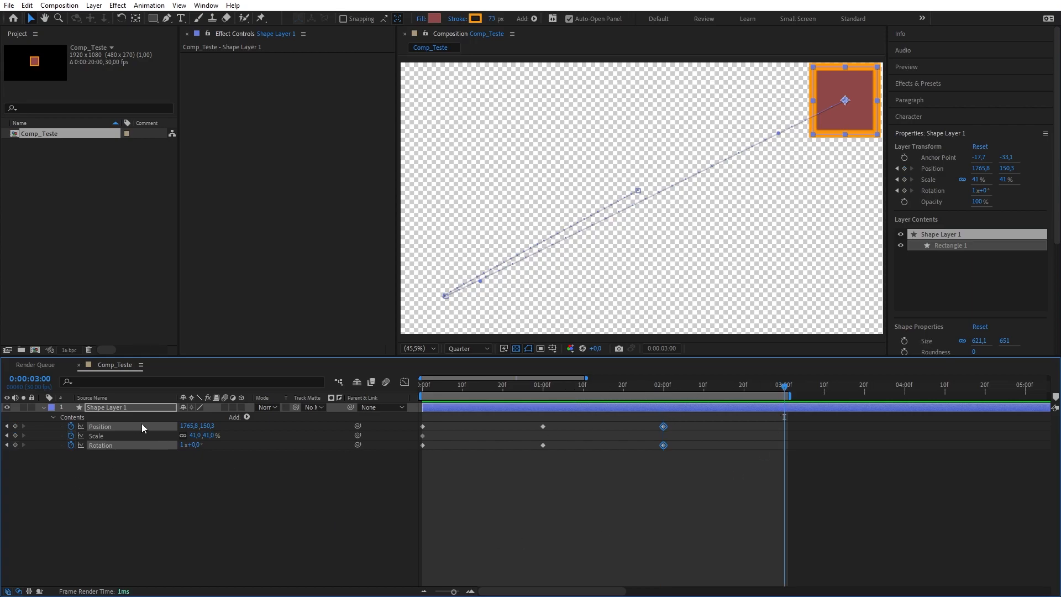
left_click_drag(843, 118, 505, 162)
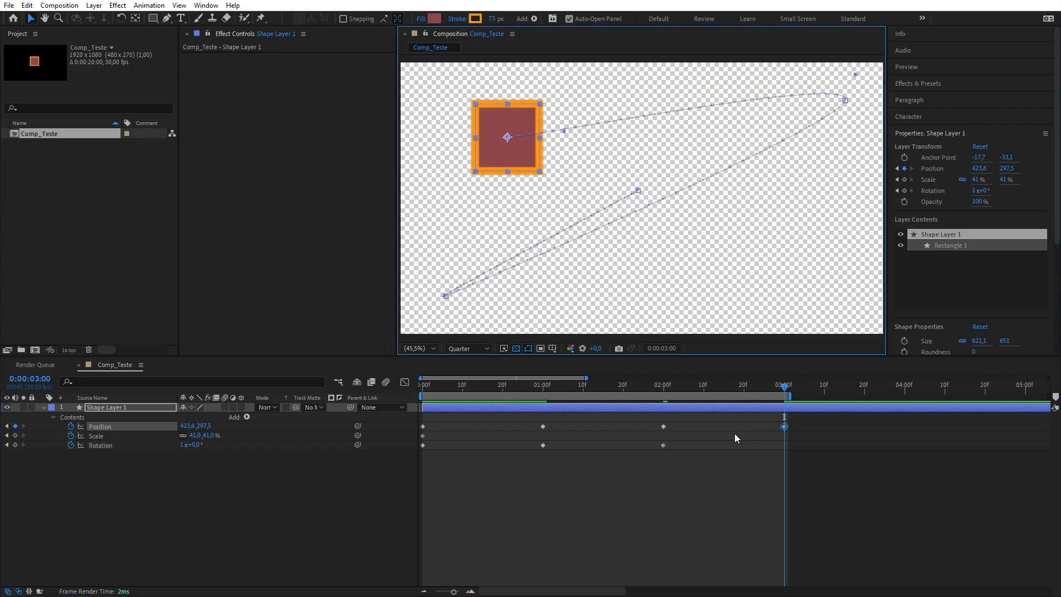
left_click(171, 450)
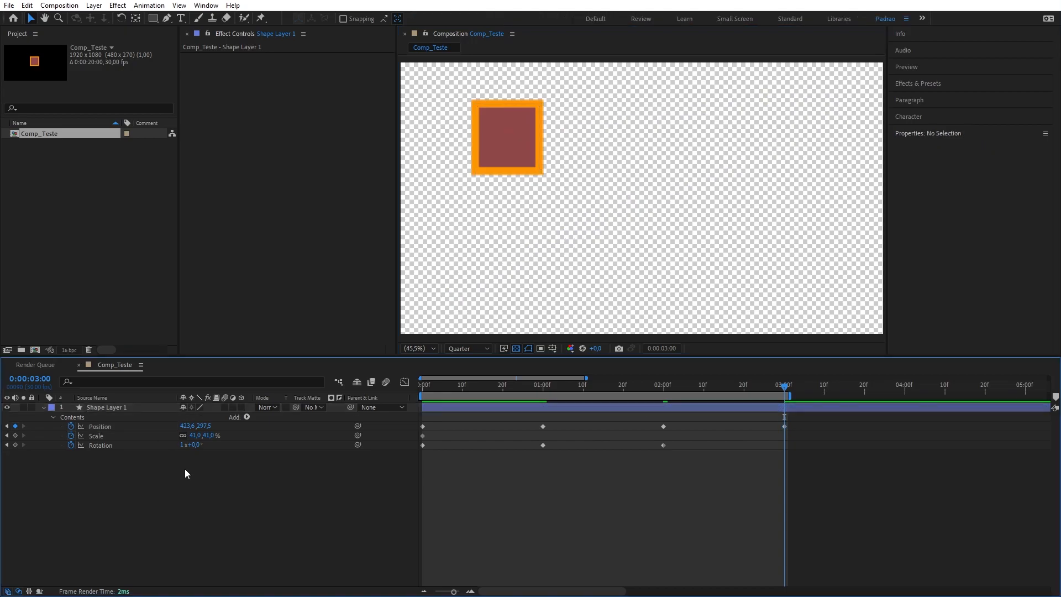
Review the movement from 0:00:02:00 to 0:00:03:00 and enlarge the square's Scale to about 79.7% at 0:00:03:00.
left_click(664, 386)
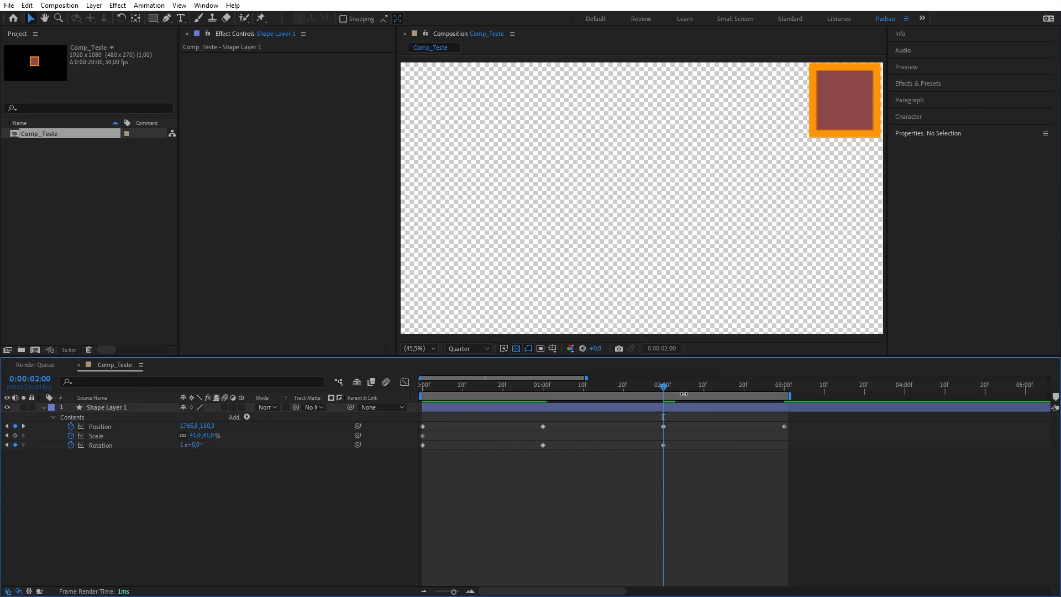
left_click_drag(672, 386, 784, 386)
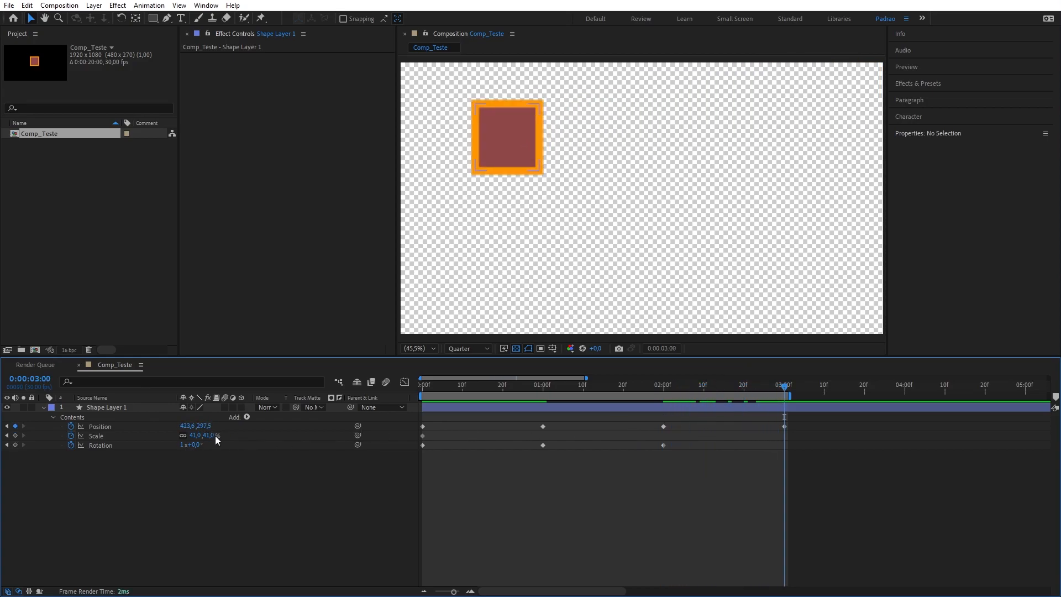
left_click_drag(215, 436, 425, 436)
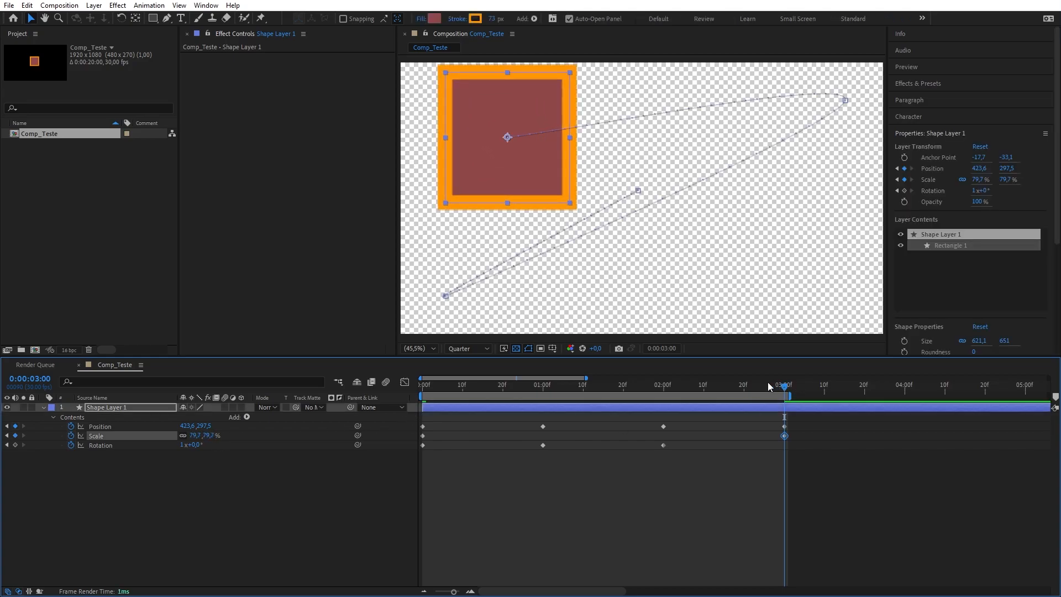
Inspect the square's size at 0:00:02:00 and its first and last Scale keyframes, then return to 0:00:00:00.
left_click_drag(751, 392, 664, 396)
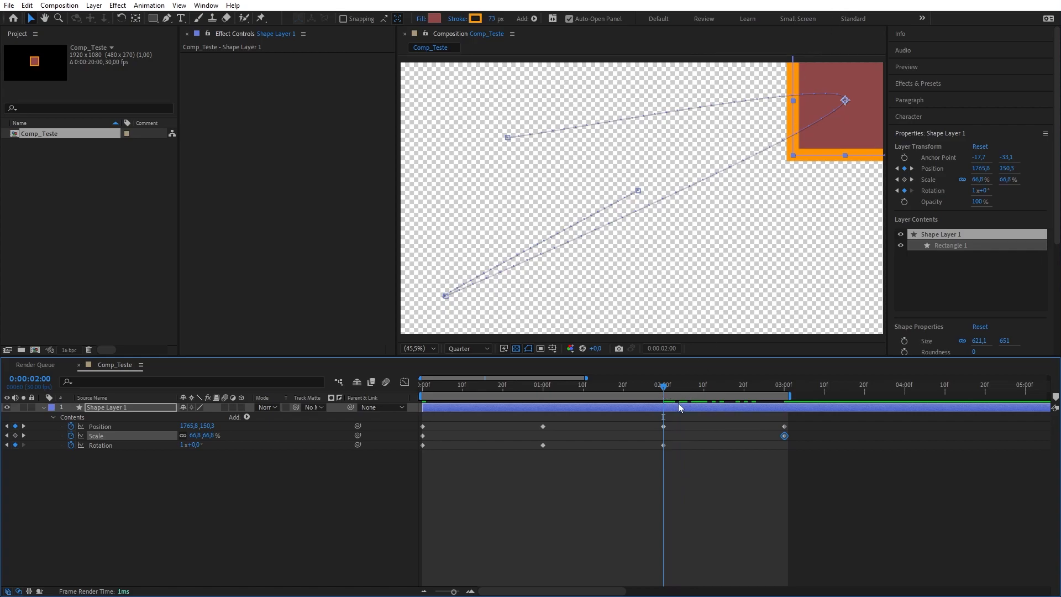
left_click(423, 436)
left_click(785, 436)
left_click(424, 385)
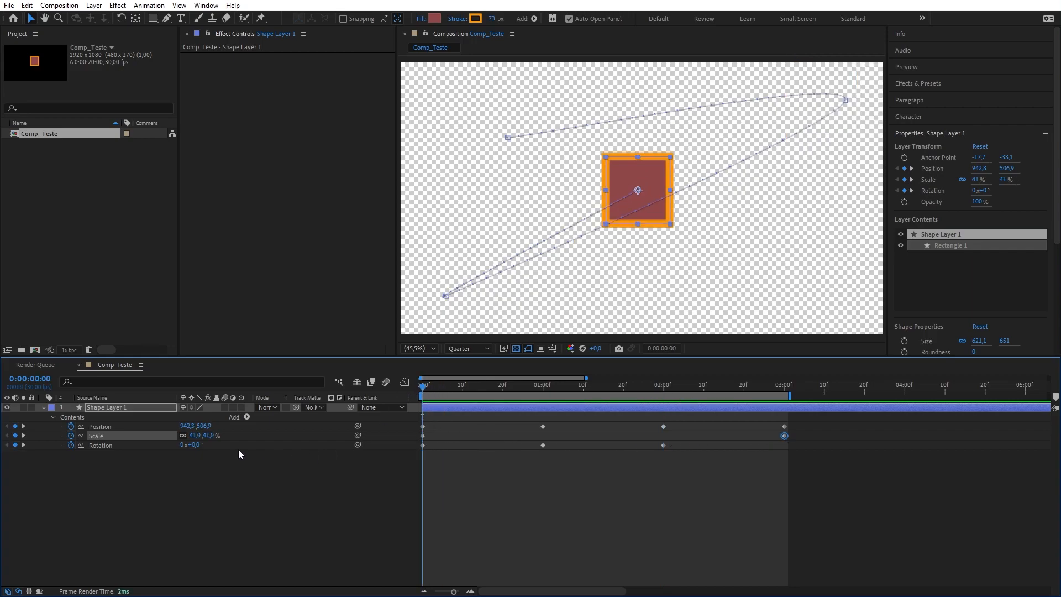
Move the first Scale keyframe to 0:00:02:00, so scaling starts there, and review the motion from 0:00:00:00 to 0:00:03:00.
left_click(423, 435)
left_click_drag(423, 395, 784, 418)
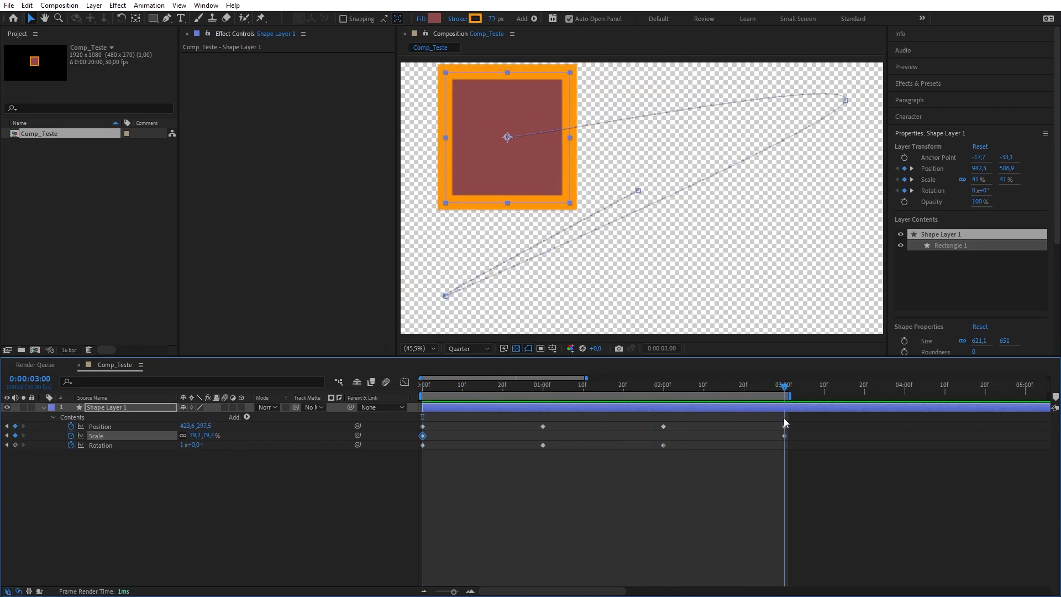
left_click(784, 436)
left_click(661, 385)
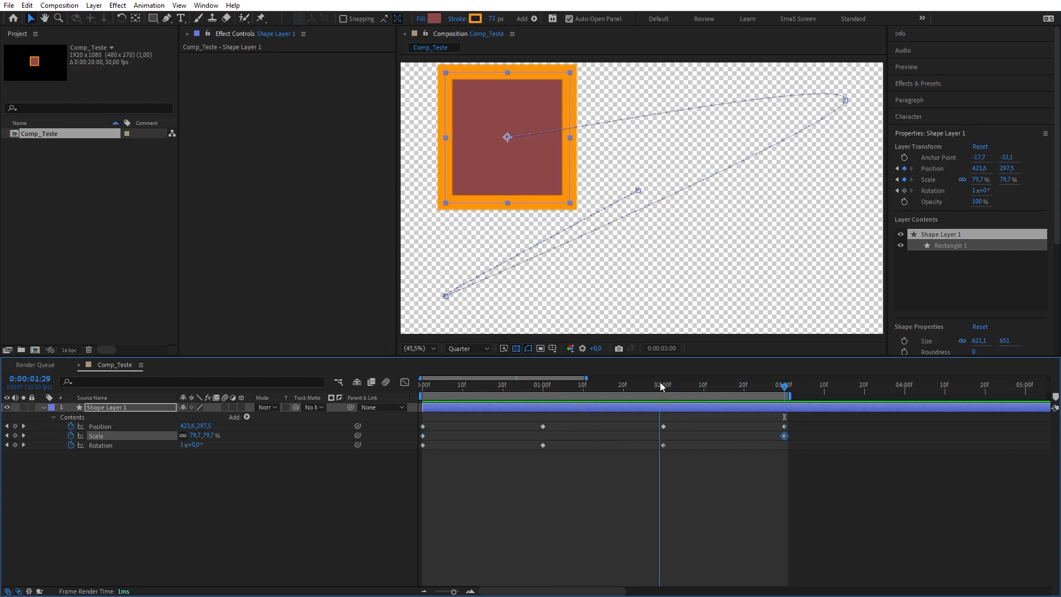
left_click(422, 436)
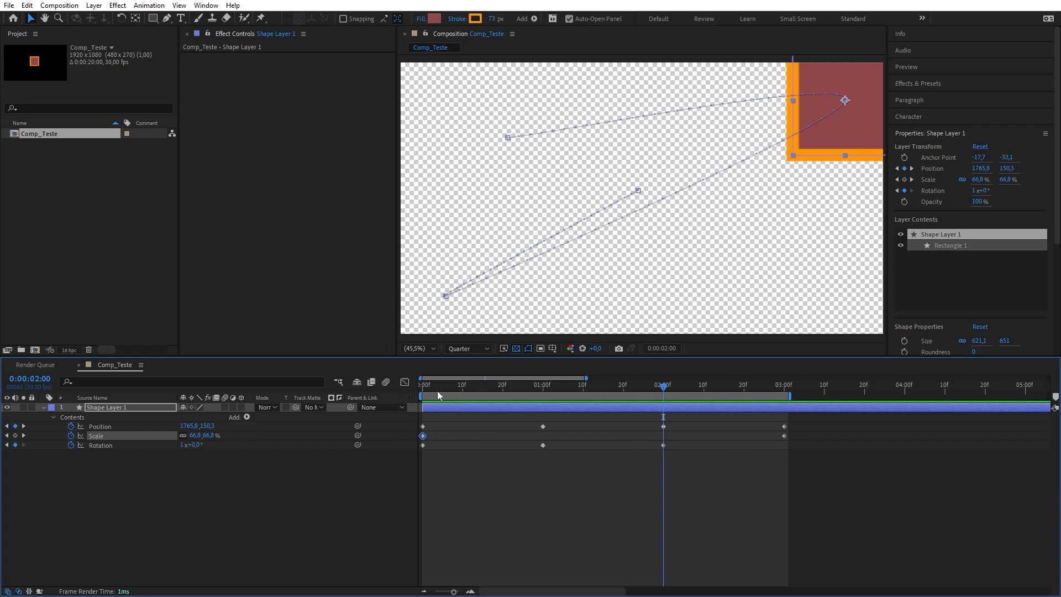
key("Home")
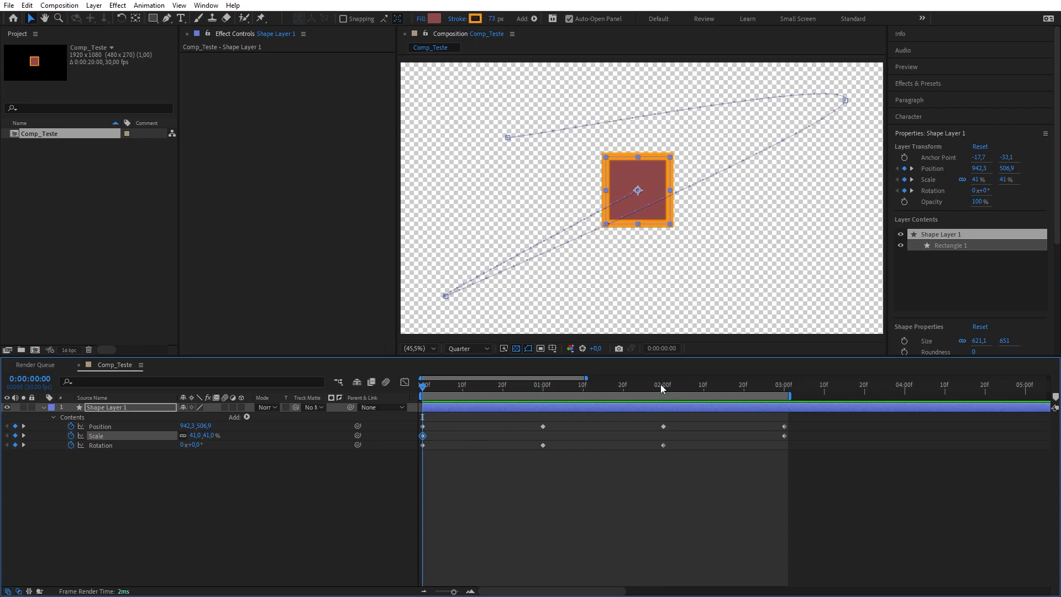
left_click(662, 387)
left_click_drag(422, 437, 663, 437)
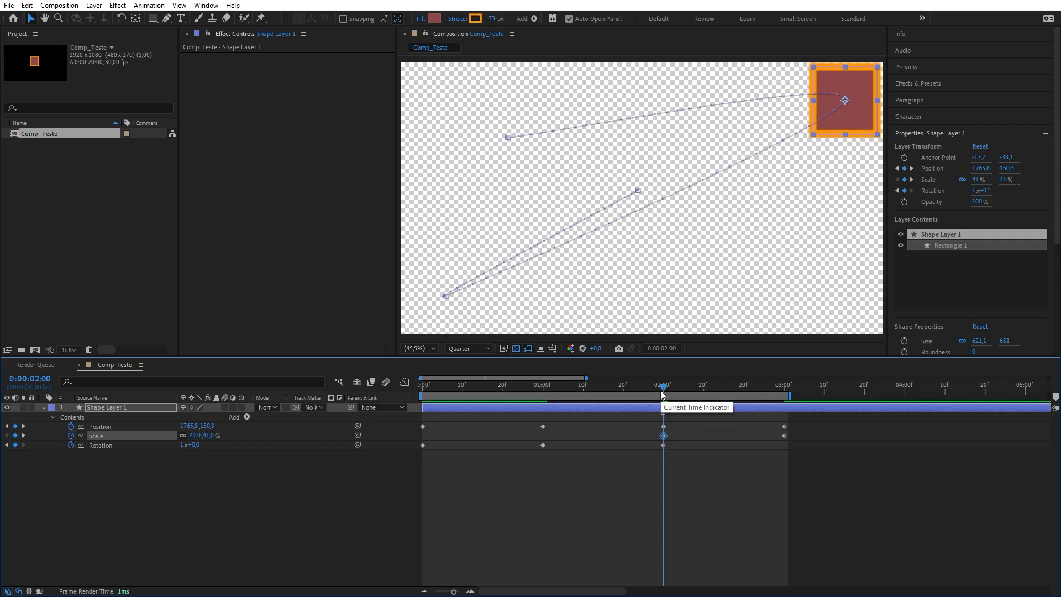
left_click_drag(663, 394, 644, 449)
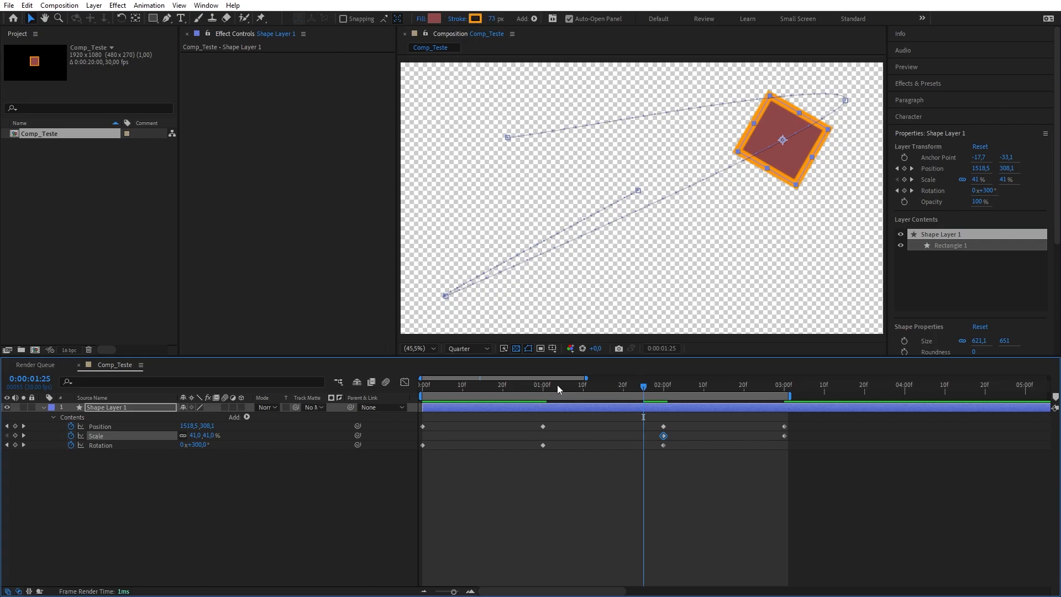
key("Home")
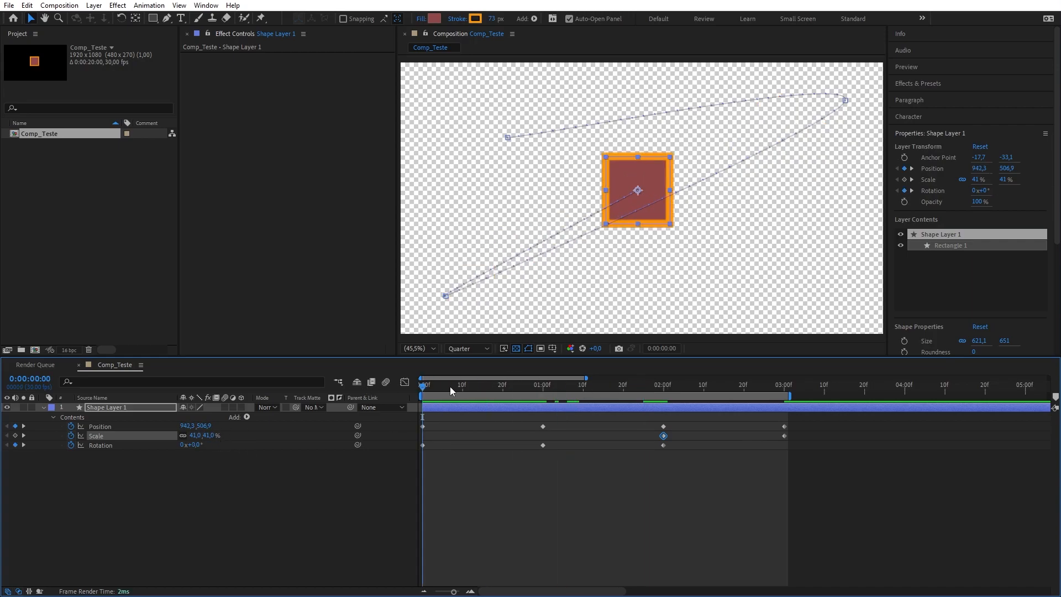
left_click_drag(428, 387, 784, 398)
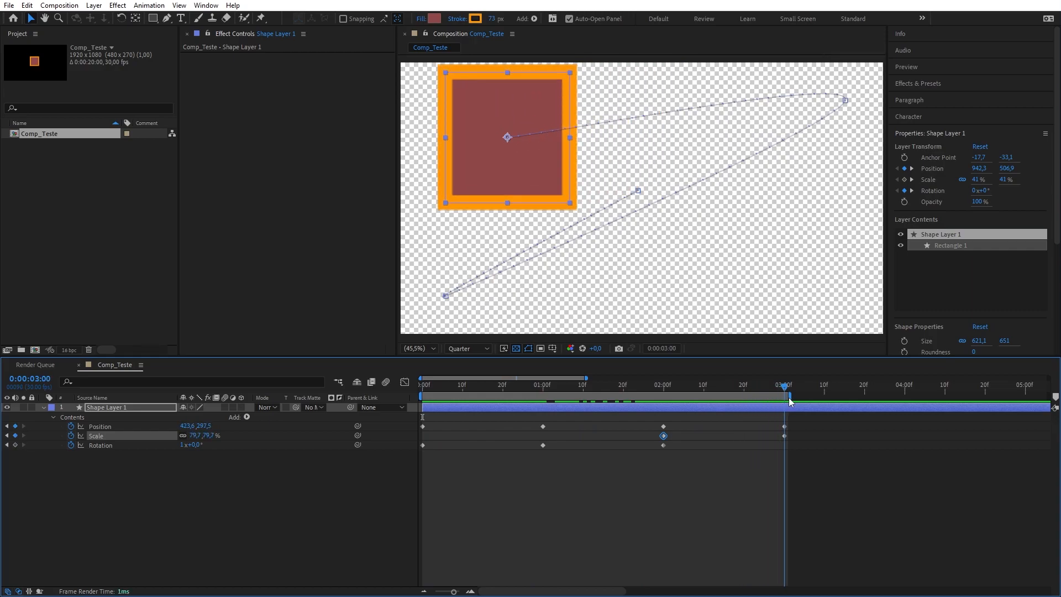
Select all Position, Scale and Rotation keyframes and show their curves in the Graph Editor as the value graph.
left_click_drag(822, 448, 387, 422)
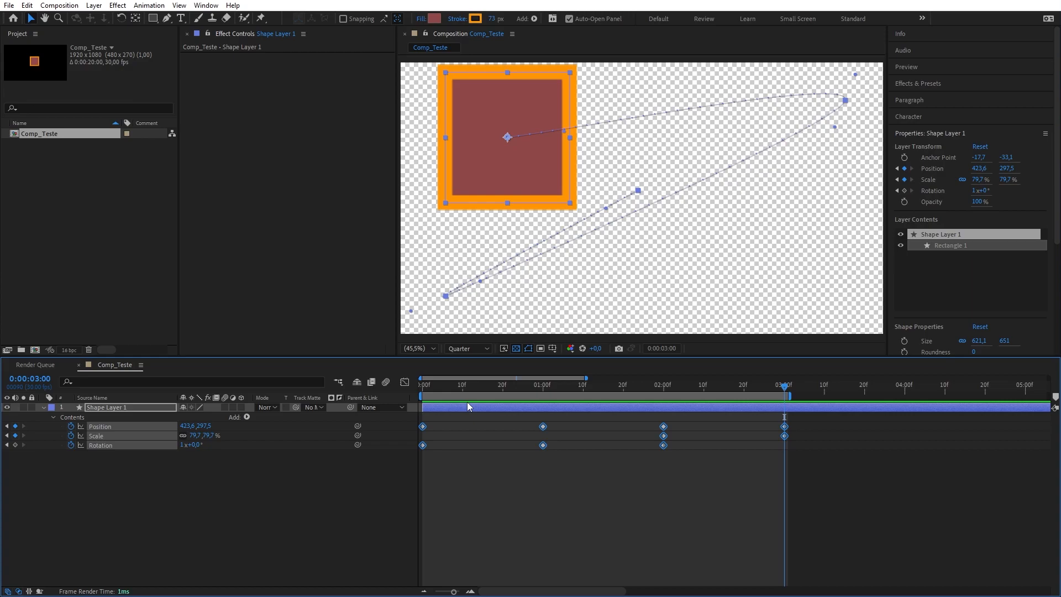
left_click_drag(439, 384, 410, 396)
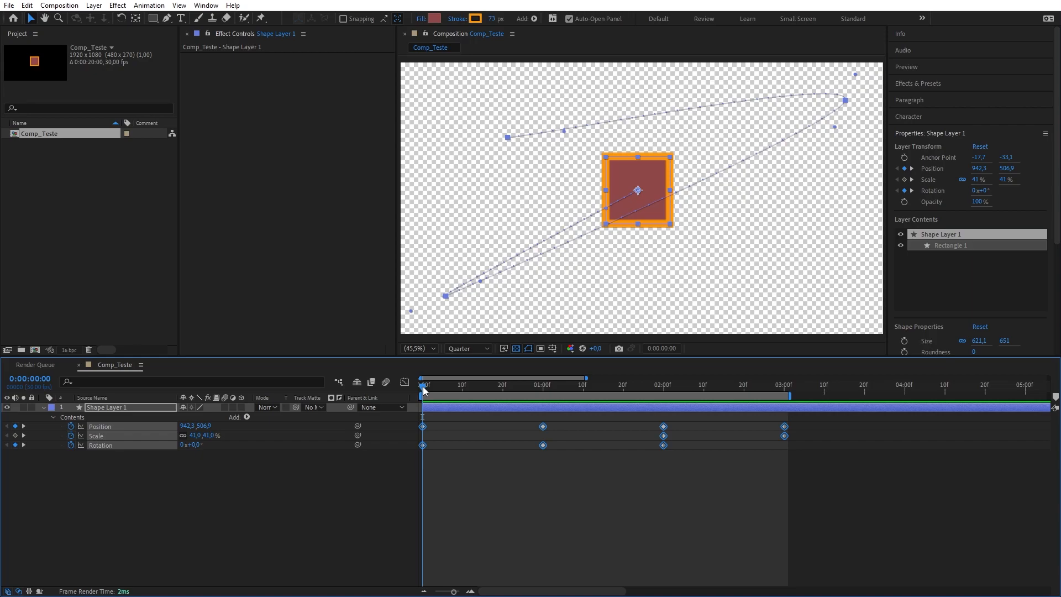
left_click(885, 429)
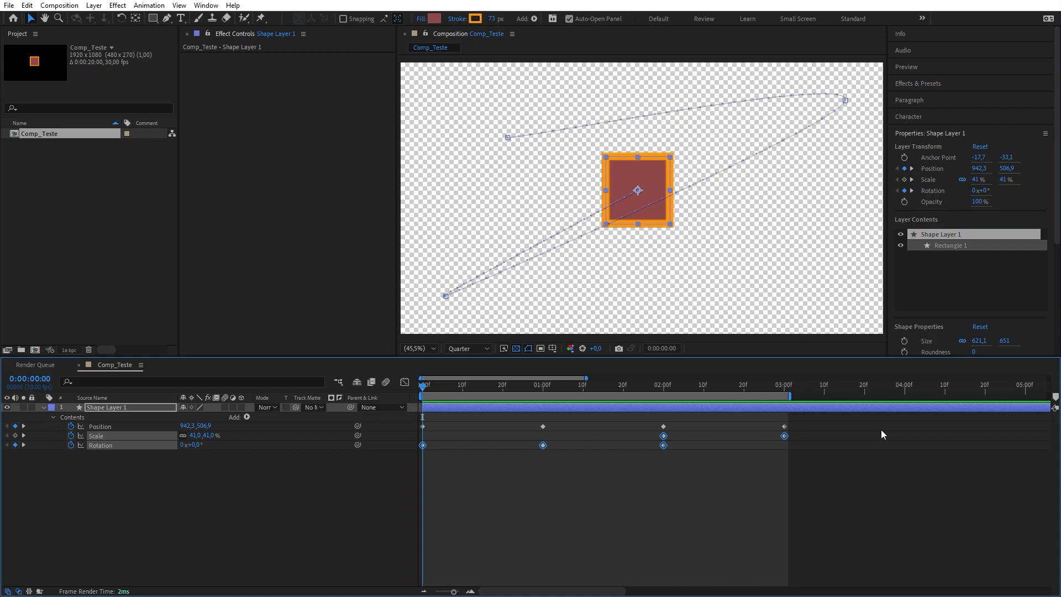
left_click_drag(847, 420, 403, 464)
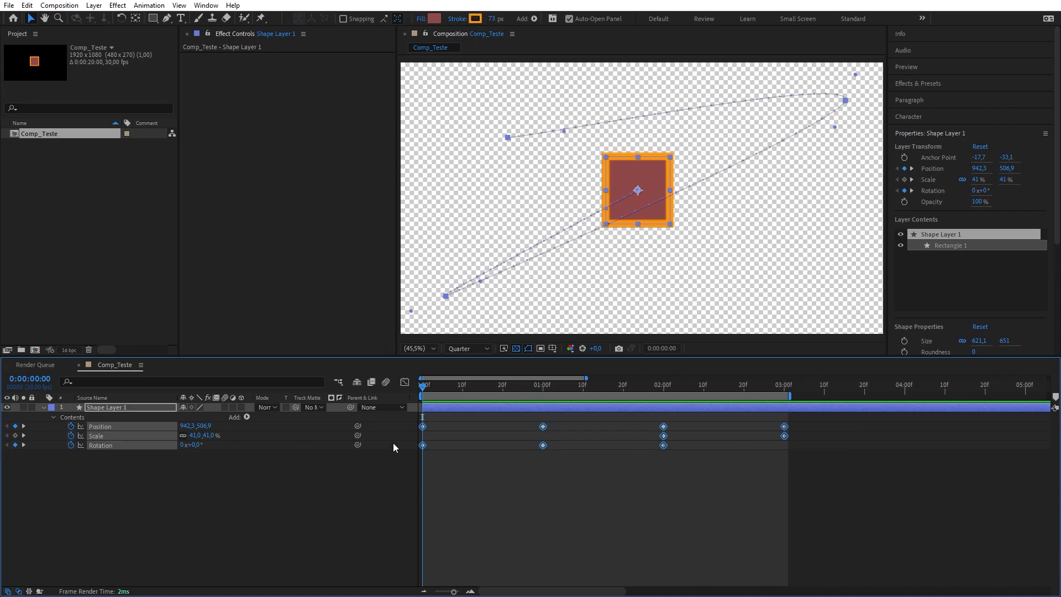
left_click(405, 382)
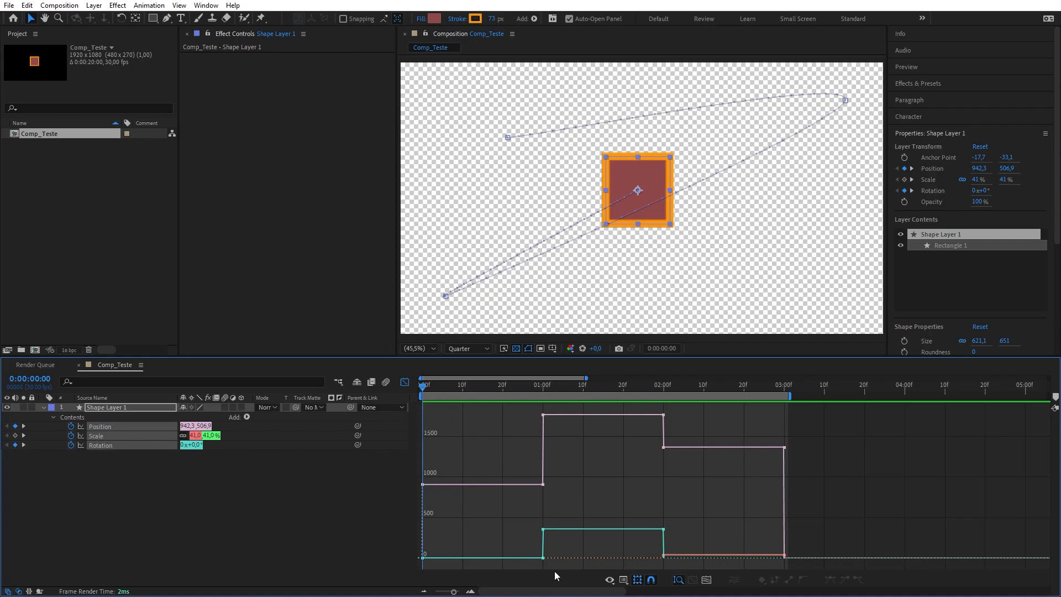
left_click(610, 580)
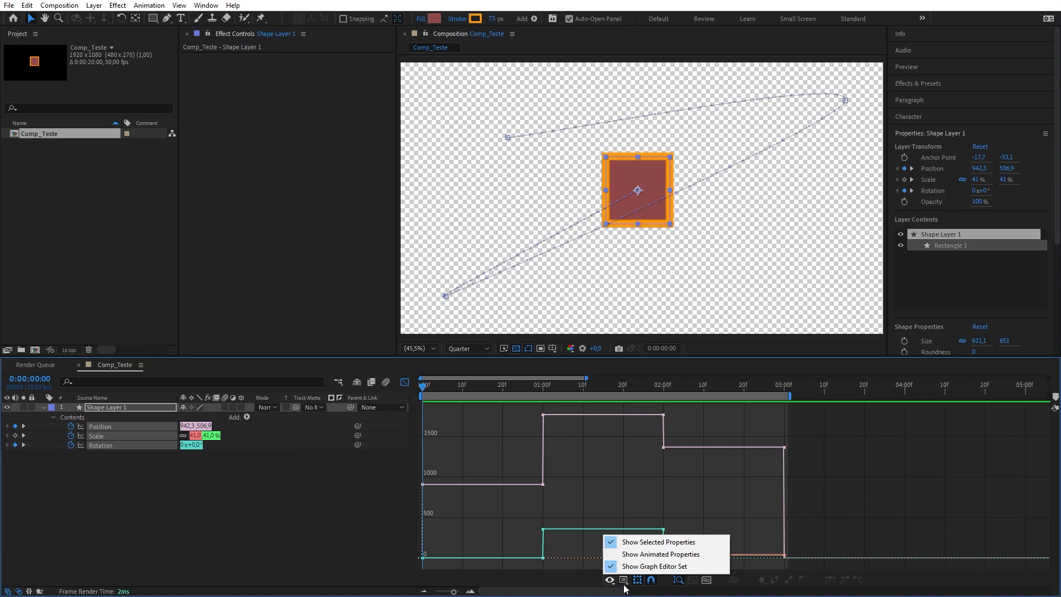
left_click(624, 580)
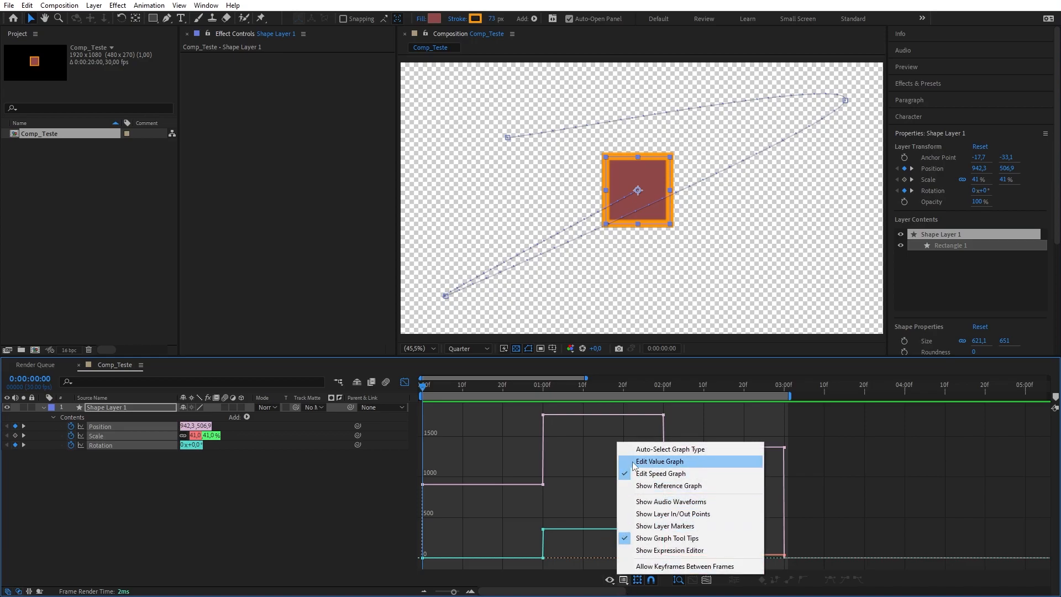
left_click(659, 461)
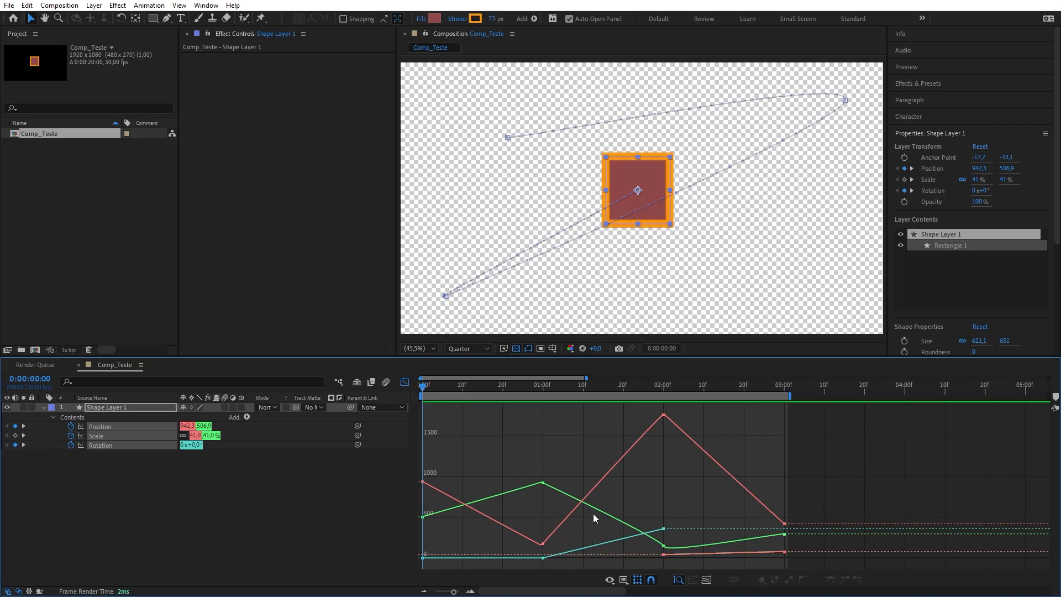
Preview the linear motion, return to the keyframe view and apply Easy Ease to all Position, Scale and Rotation keyframes.
key("space")
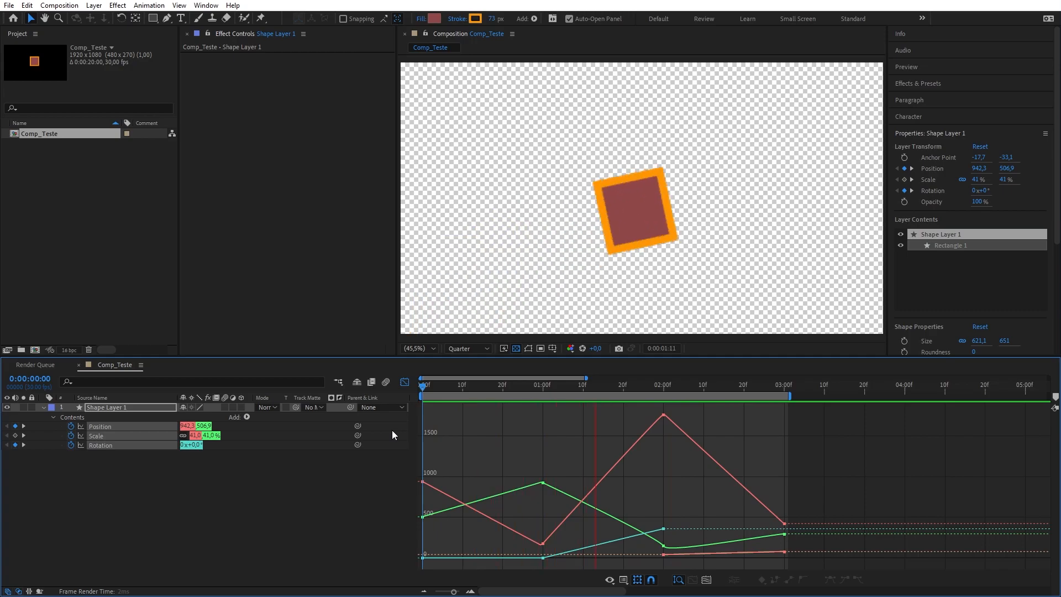
left_click(404, 382)
left_click_drag(855, 426, 348, 528)
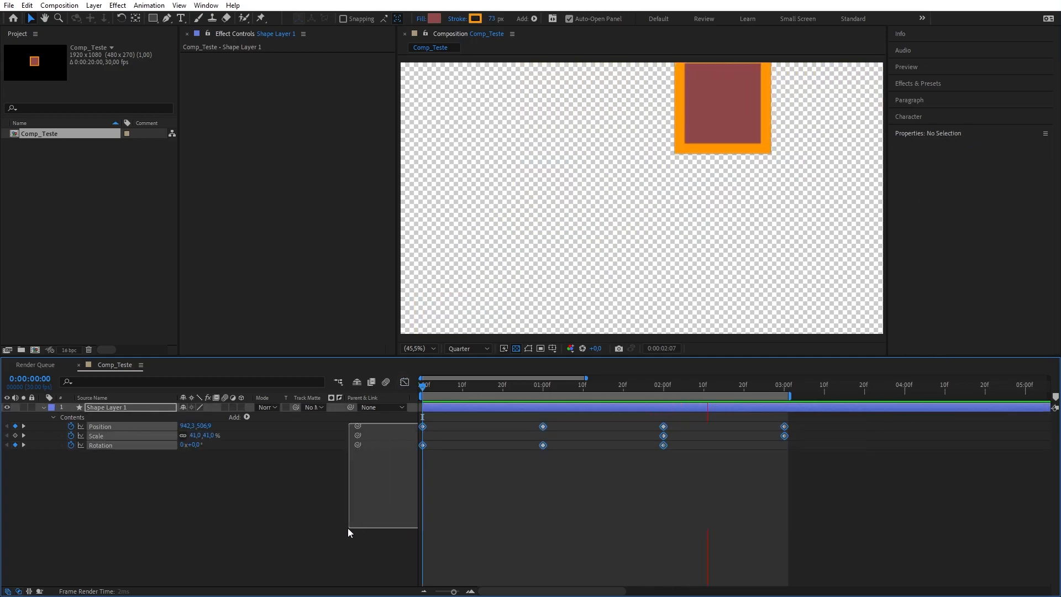
key("space")
left_click_drag(478, 390, 467, 389)
left_click_drag(835, 417, 336, 533)
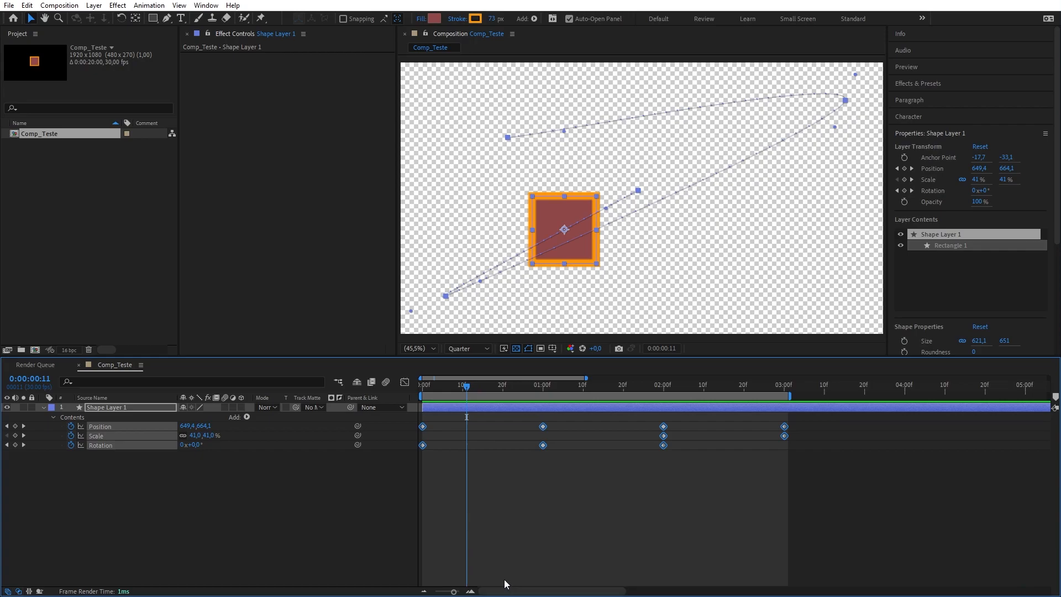
key("F9")
Examine the eased curves in the Graph Editor, then return to the keyframe view and preview the smoothed animation from 0:00:00:00.
left_click_drag(475, 390, 547, 387)
left_click_drag(837, 416, 384, 478)
key("shift+F3")
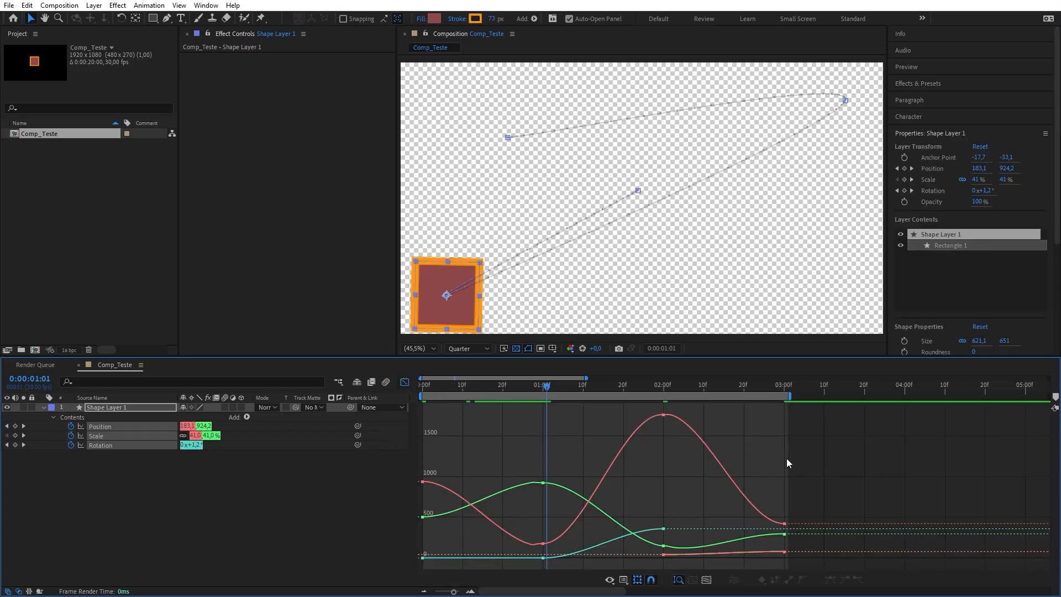
key("Home")
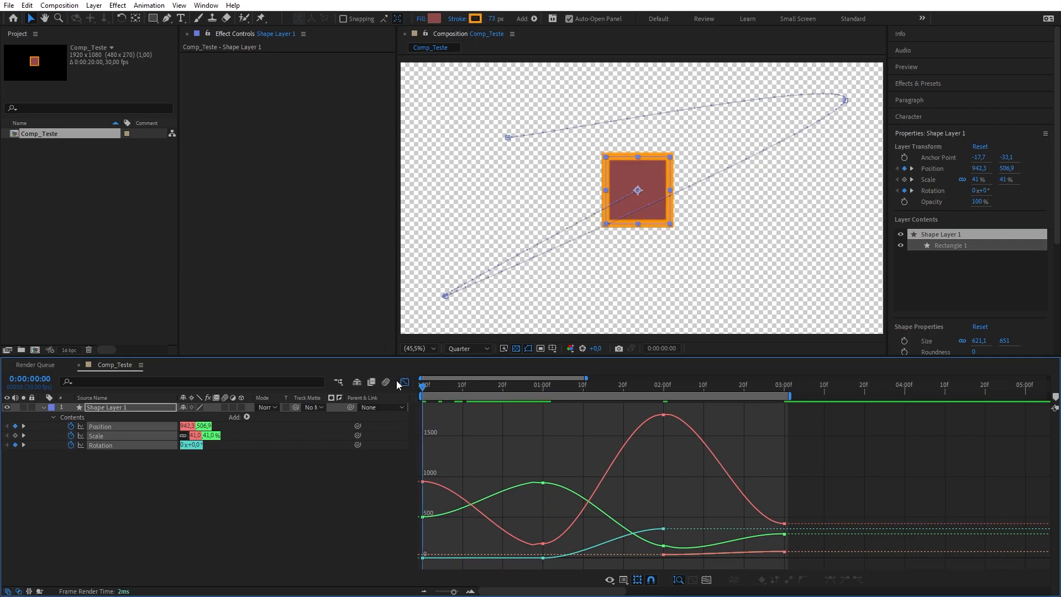
left_click(405, 382)
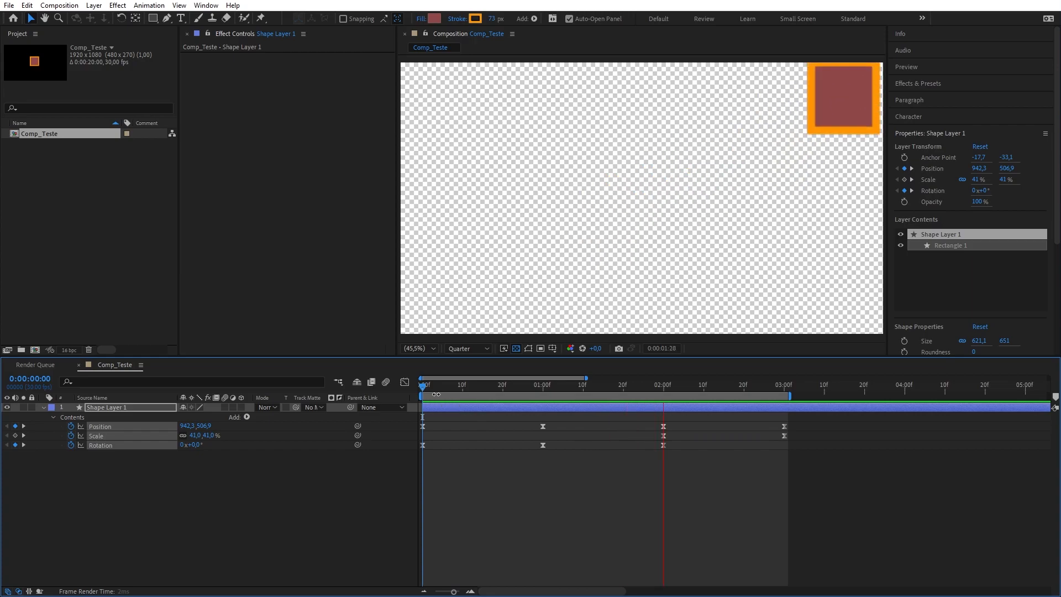
key("space")
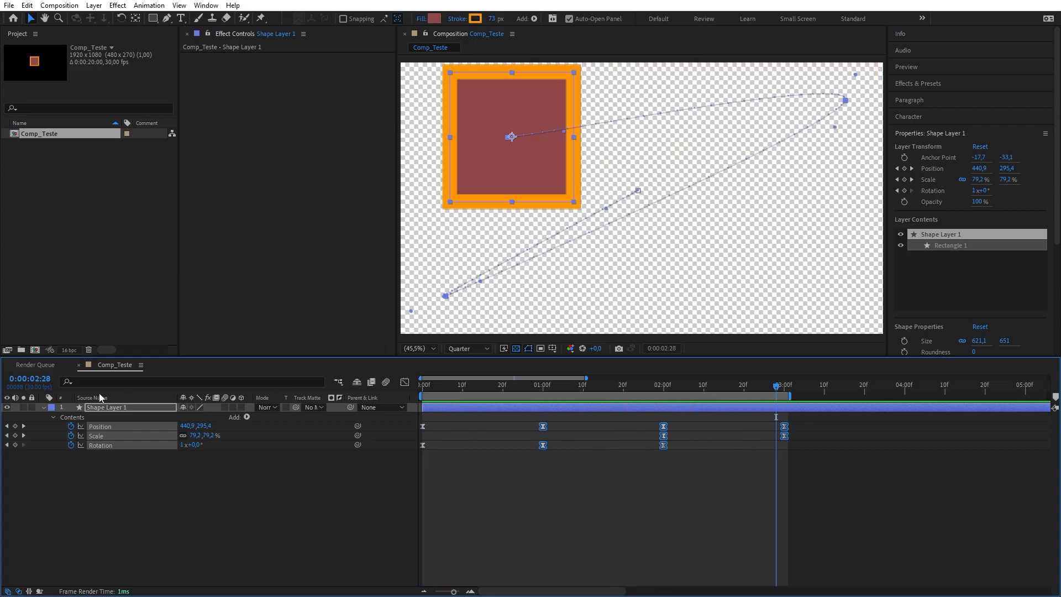
Duplicate the animated square's shape layer with all its keyframes and scrub the playhead to 0:00:00:14.
left_click(108, 410)
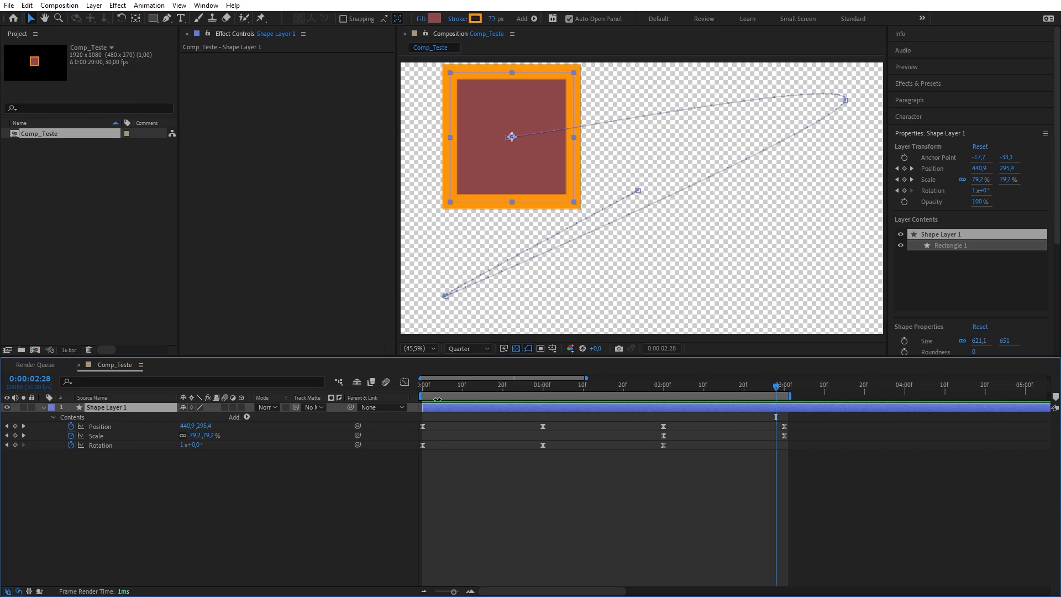
left_click(458, 385)
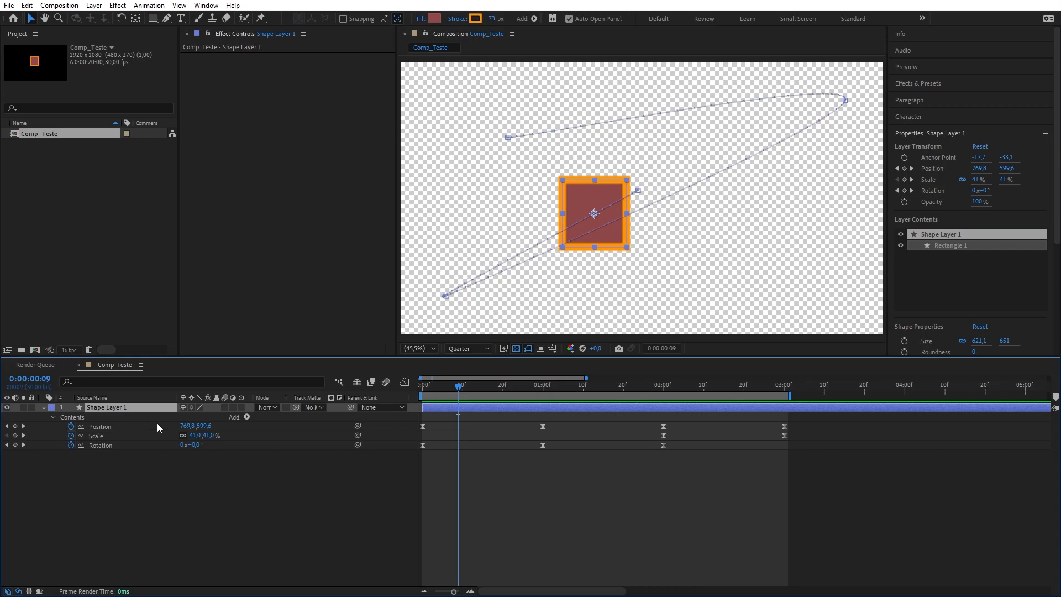
key("ctrl+d")
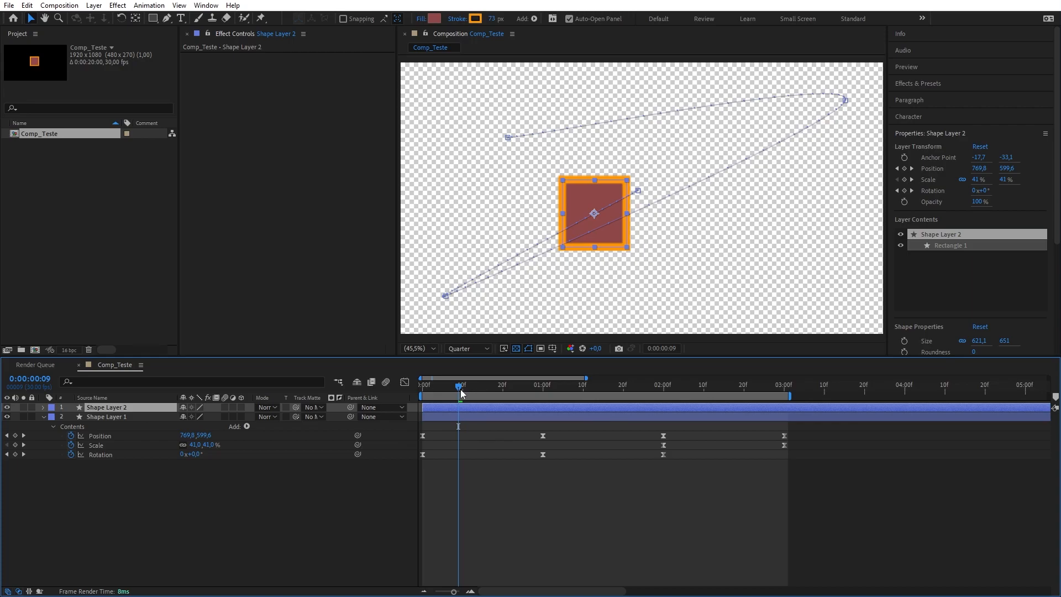
left_click_drag(461, 390, 480, 390)
Delete the duplicated shape layer and the original one, emptying Comp_Teste.
left_click(139, 419)
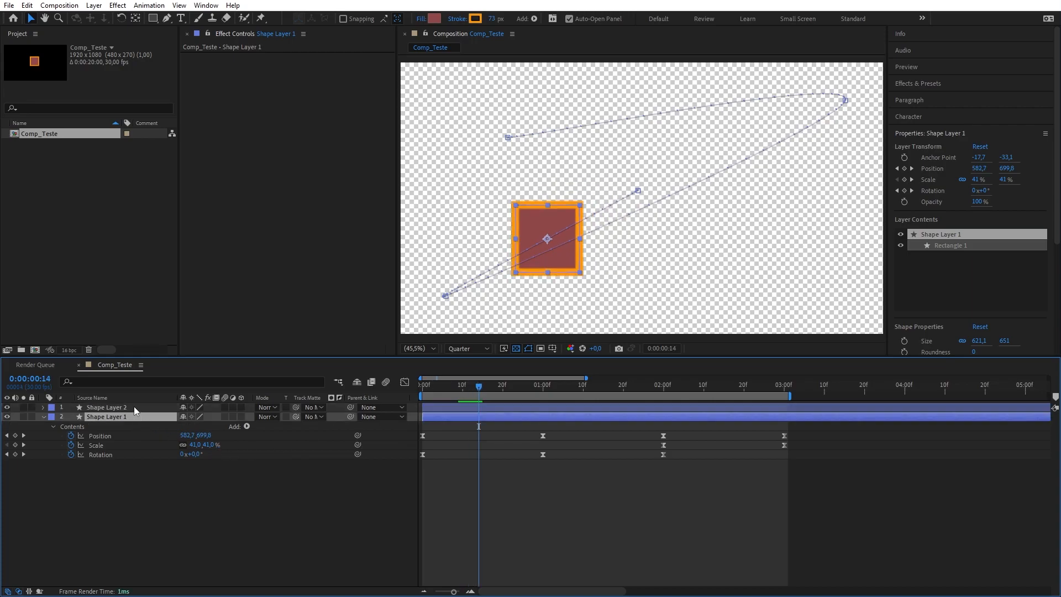
left_click(134, 406)
key("Delete")
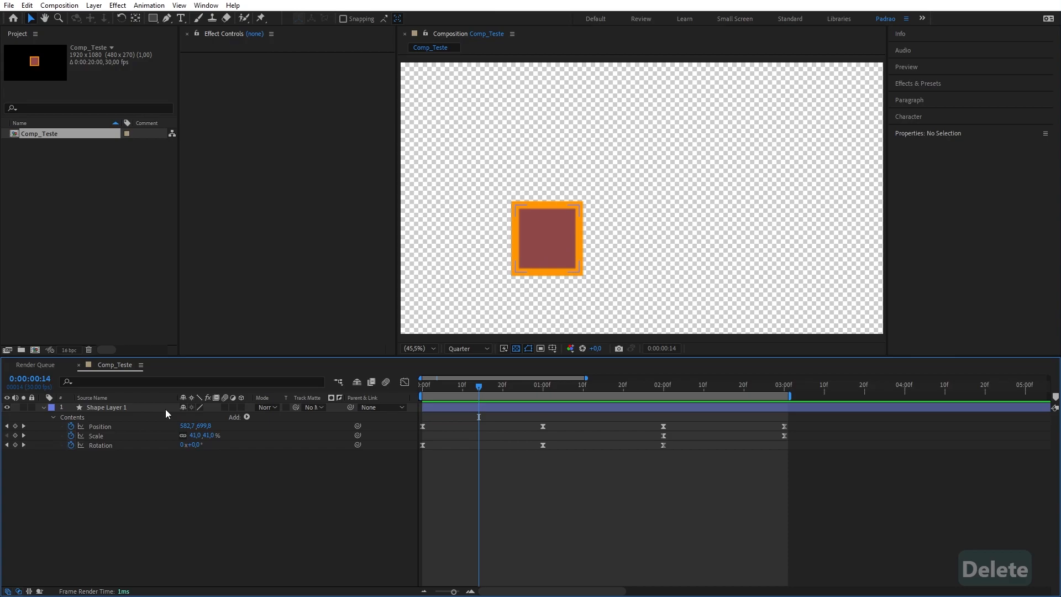
left_click(165, 409)
key("Delete")
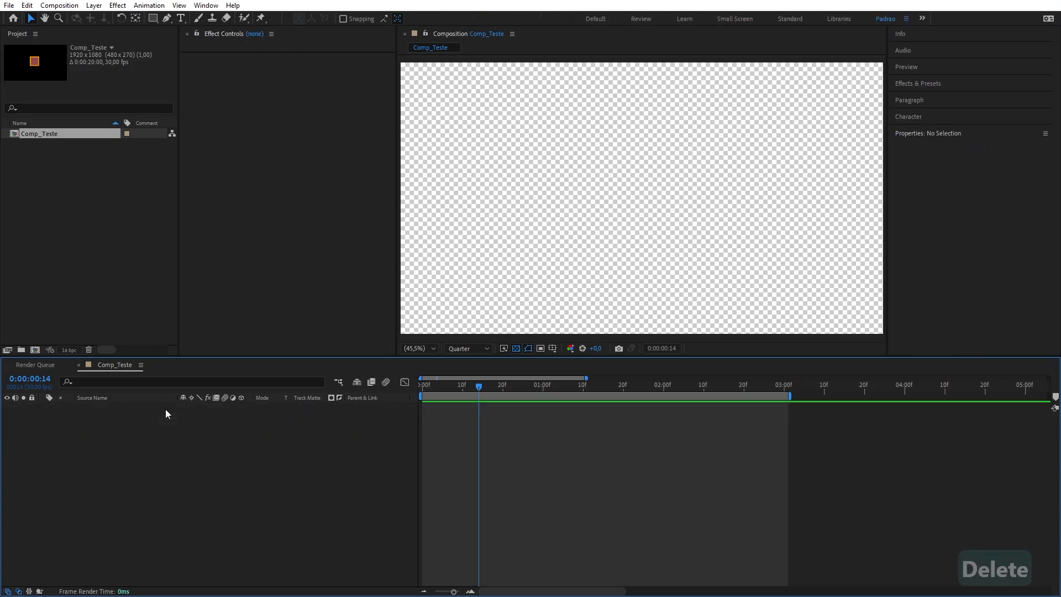
Import borda-gravacao_00000.png from the preRender_bordas folder into the project as footage, with PNG Sequence enabled.
left_click(128, 260)
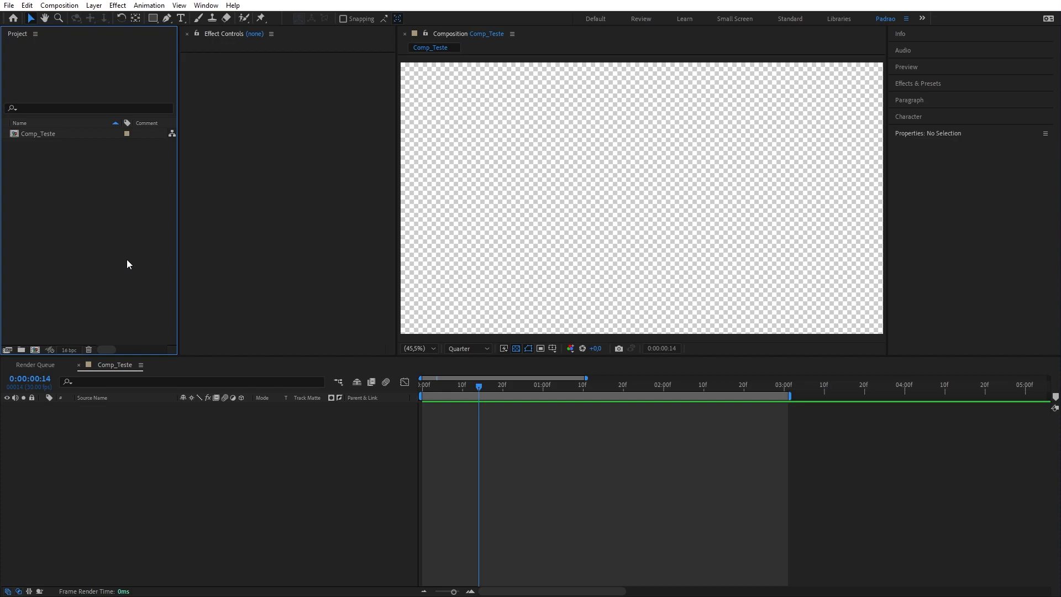
left_click(10, 5)
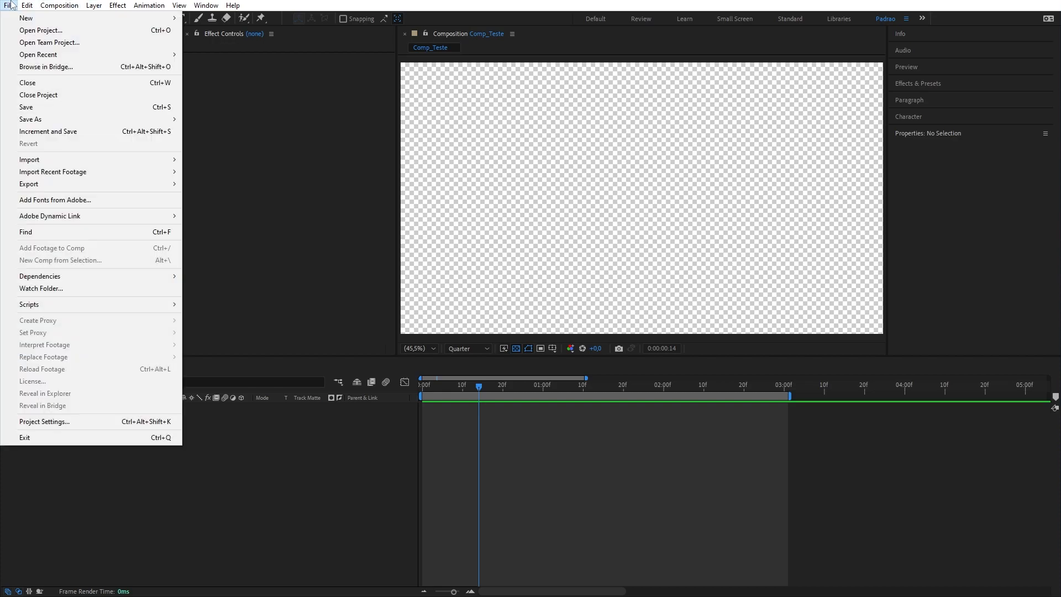
mouse_move(111, 159)
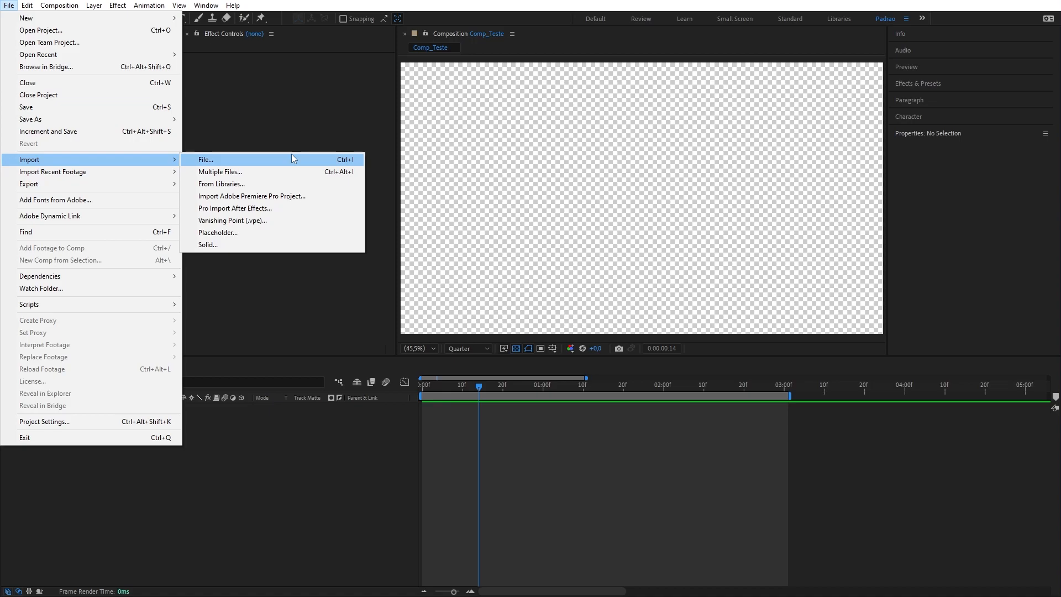
left_click(325, 163)
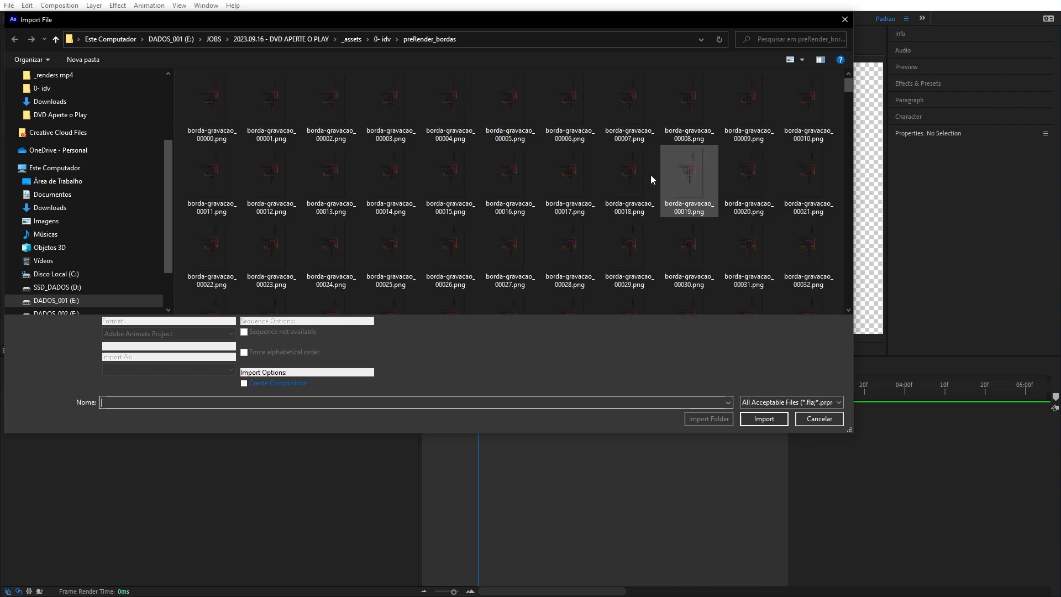
left_click(215, 105)
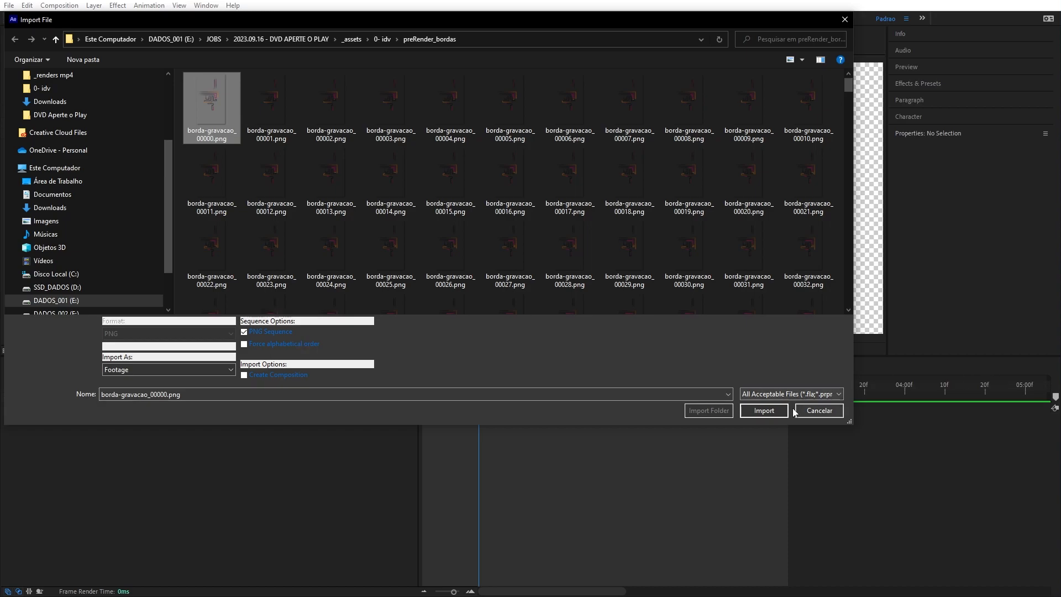
left_click(753, 412)
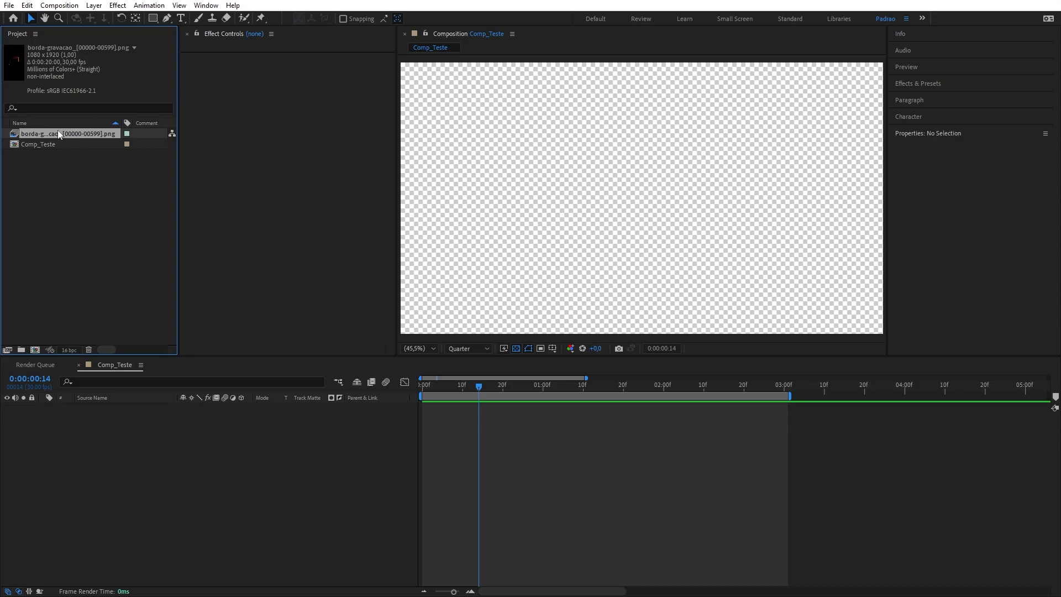
Add the borda-gravacao PNG sequence from the project to Comp_Teste as a layer.
left_click_drag(52, 137, 51, 132)
left_click(28, 145)
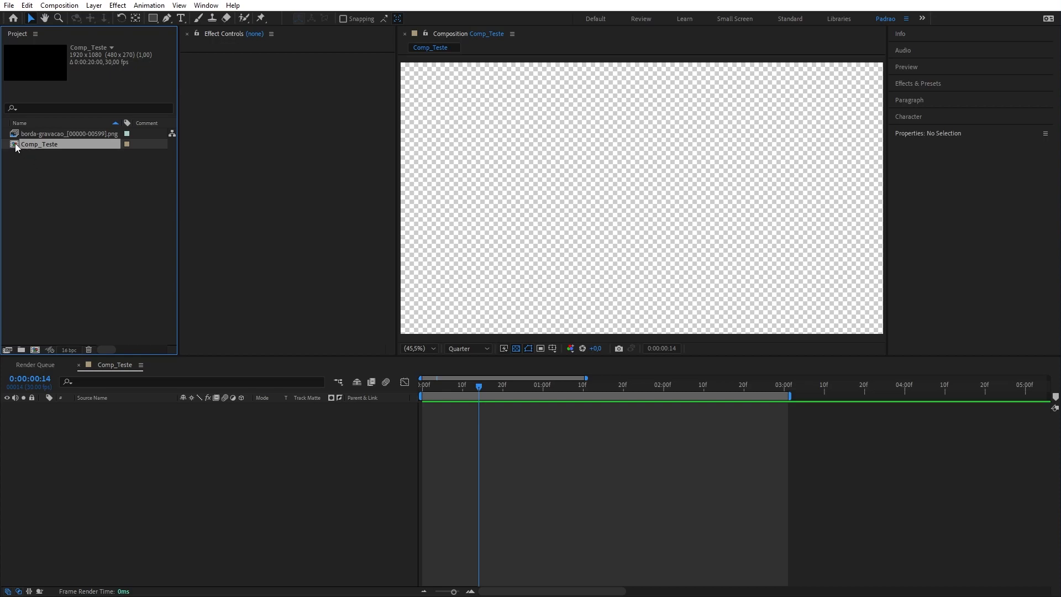
left_click(17, 134)
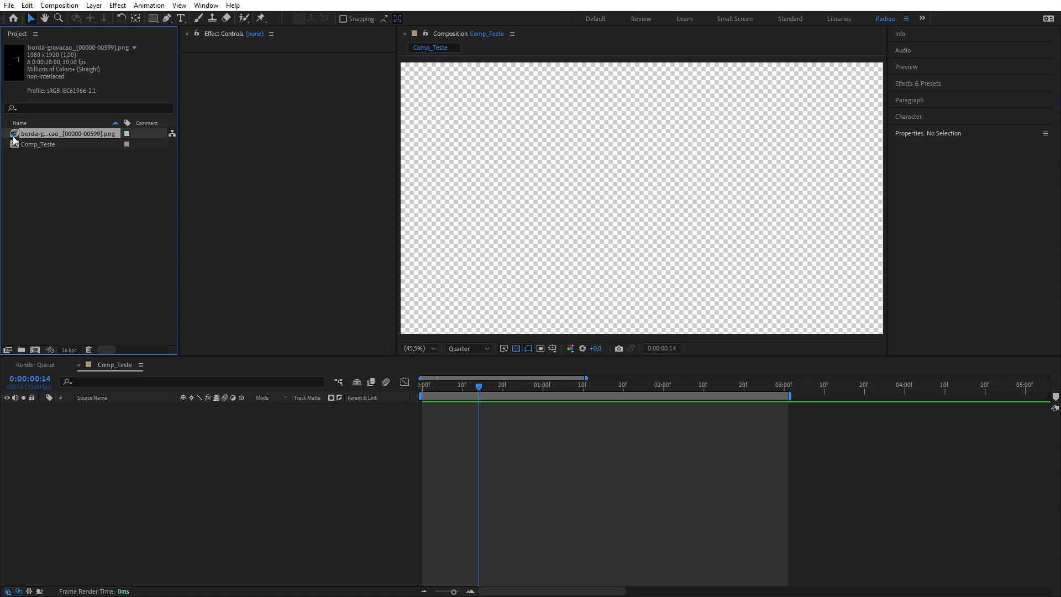
mouse_move(36, 133)
left_mouse_down()
mouse_move(90, 300)
mouse_move(44, 135)
mouse_move(40, 142)
left_mouse_up()
left_click_drag(29, 135, 171, 464)
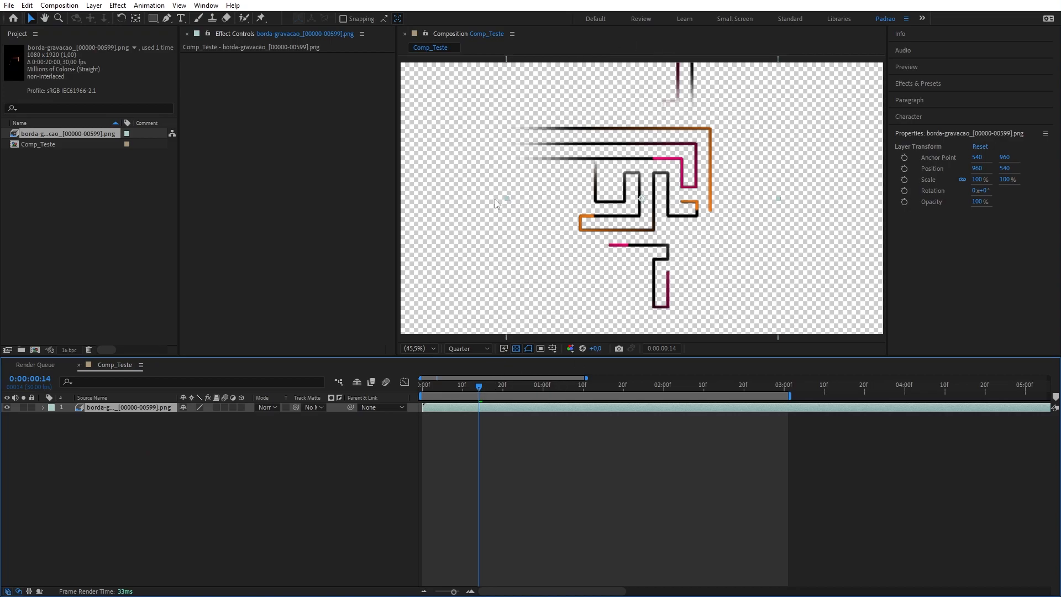
Preview the border sequence from 0:00:00:00 and stop playback with the playhead at 0:00:02:01.
left_click_drag(483, 387, 410, 396)
key("space")
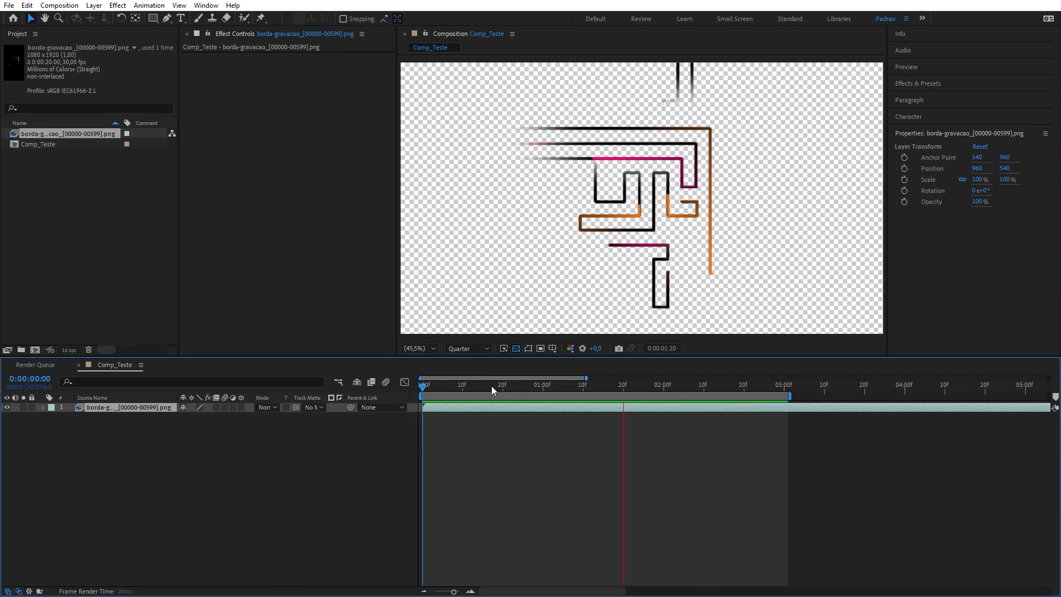
key("space")
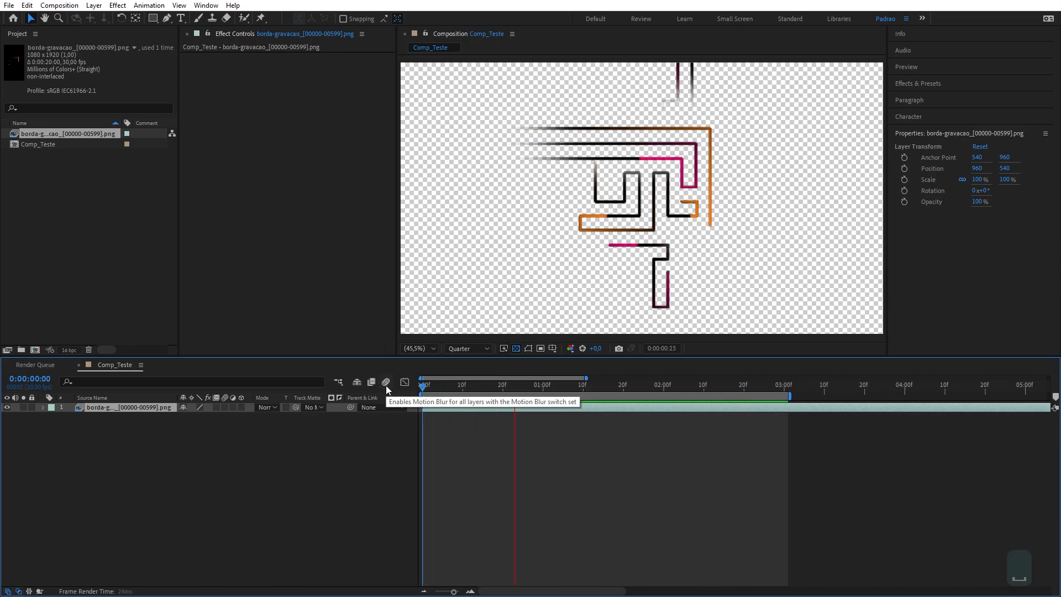
key("space")
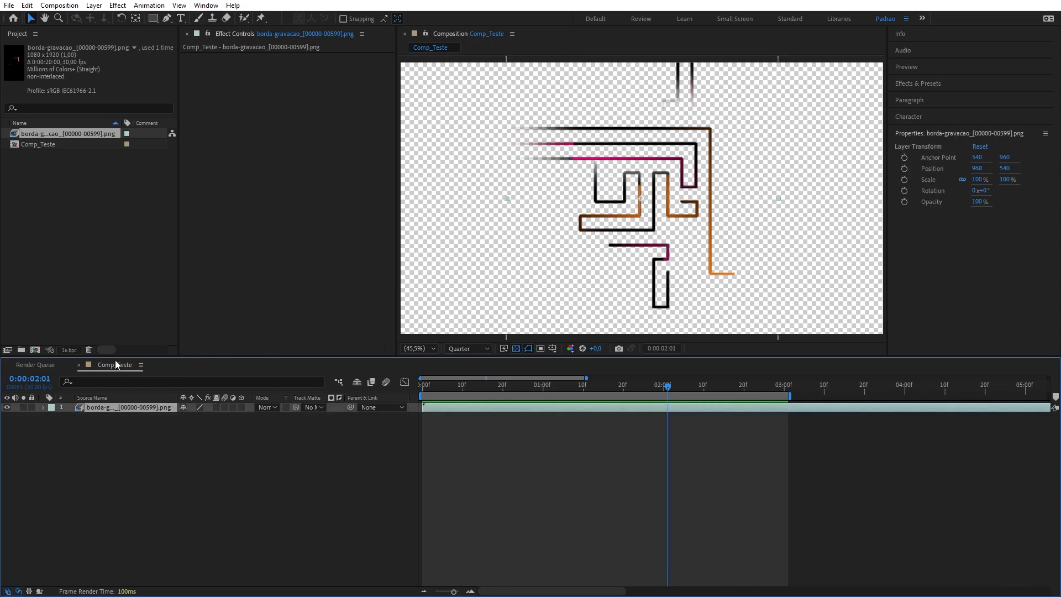
Reveal the border layer's Position, Rotation, Scale, Opacity and Anchor Point properties together in the timeline.
key("p")
key("shift+r")
key("shift+s")
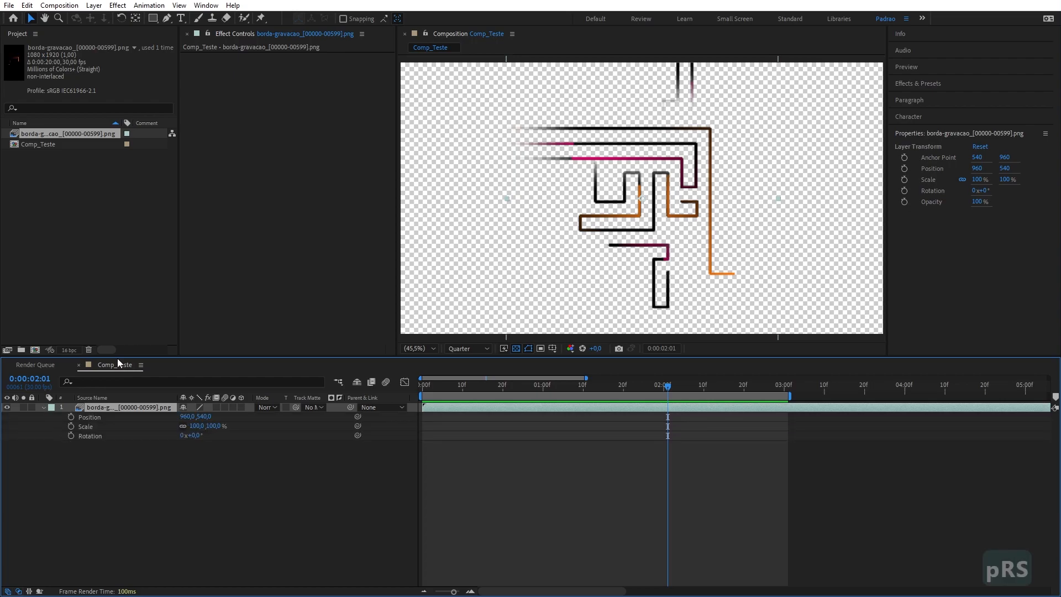
key("shift+t")
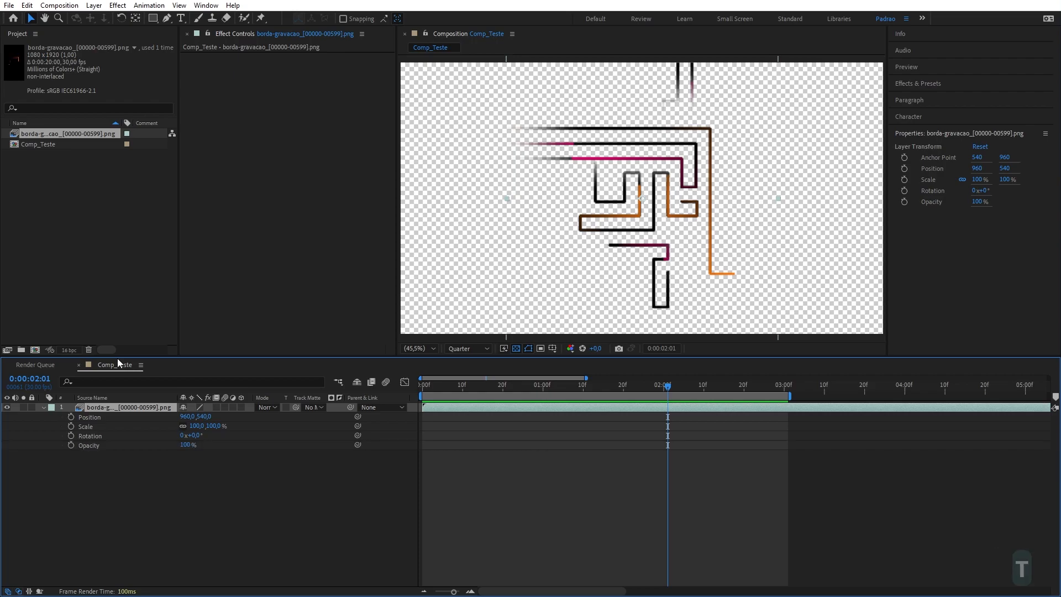
key("shift+a")
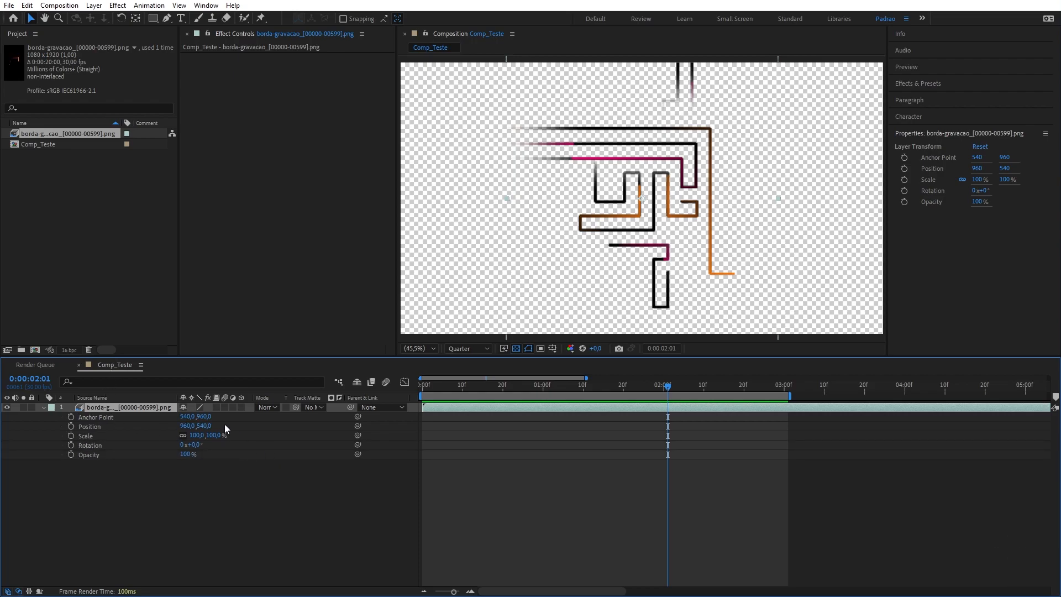
At 0:00:01:12, rotate the border layer to 44° and move it to the frame's upper-left corner, at about 259.2, 307.1.
left_click_drag(666, 387, 591, 387)
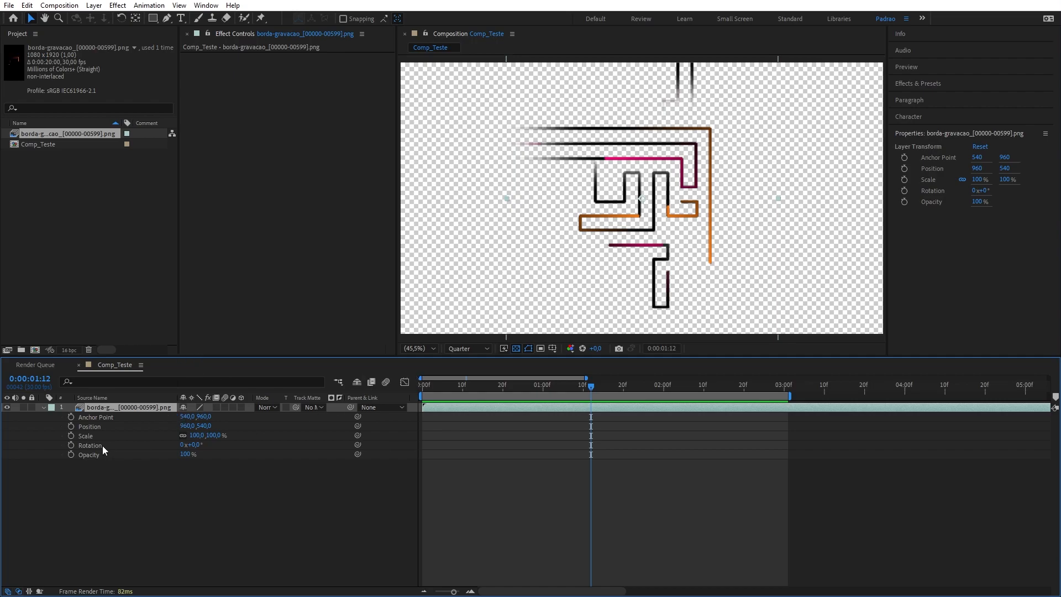
key("r")
key("r")
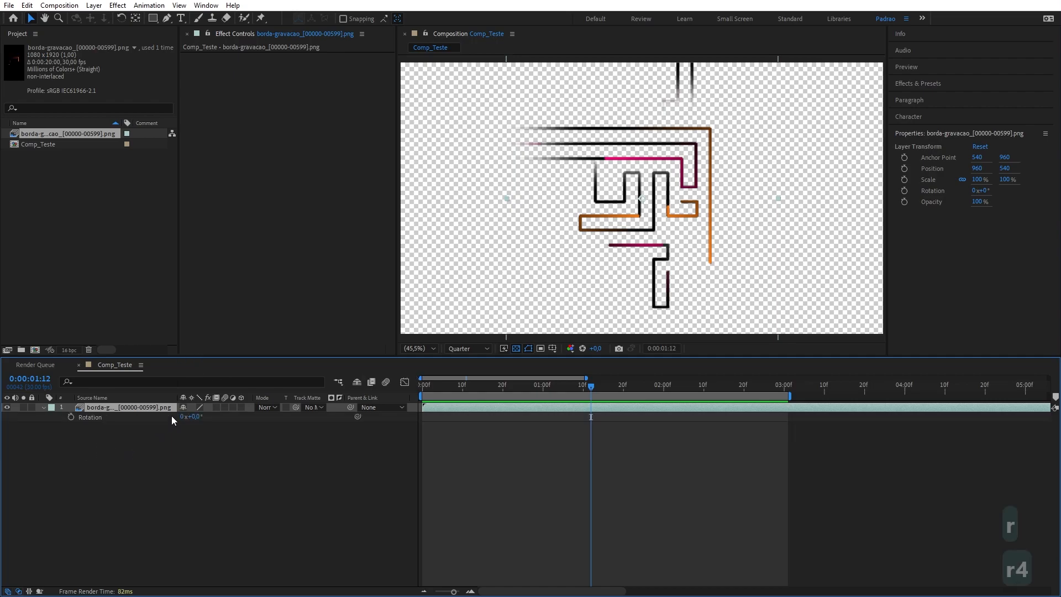
left_click_drag(195, 417, 220, 417)
left_click_drag(661, 231, 486, 172)
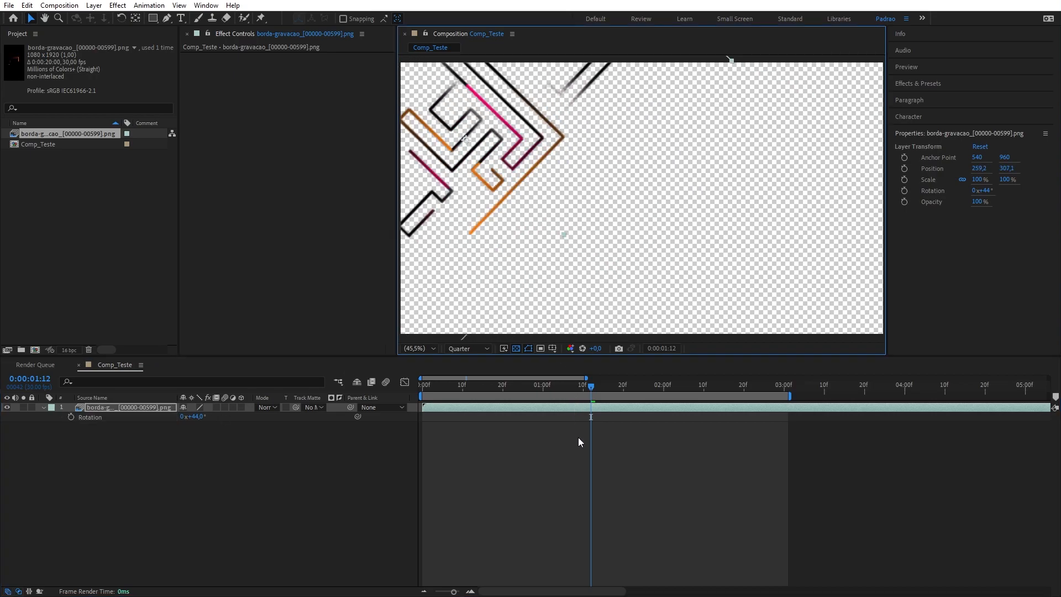
Duplicate the border layer, then place the copy in the frame's lower-right corner and rotate it to 219.4°.
left_click(118, 407)
key("ctrl+d")
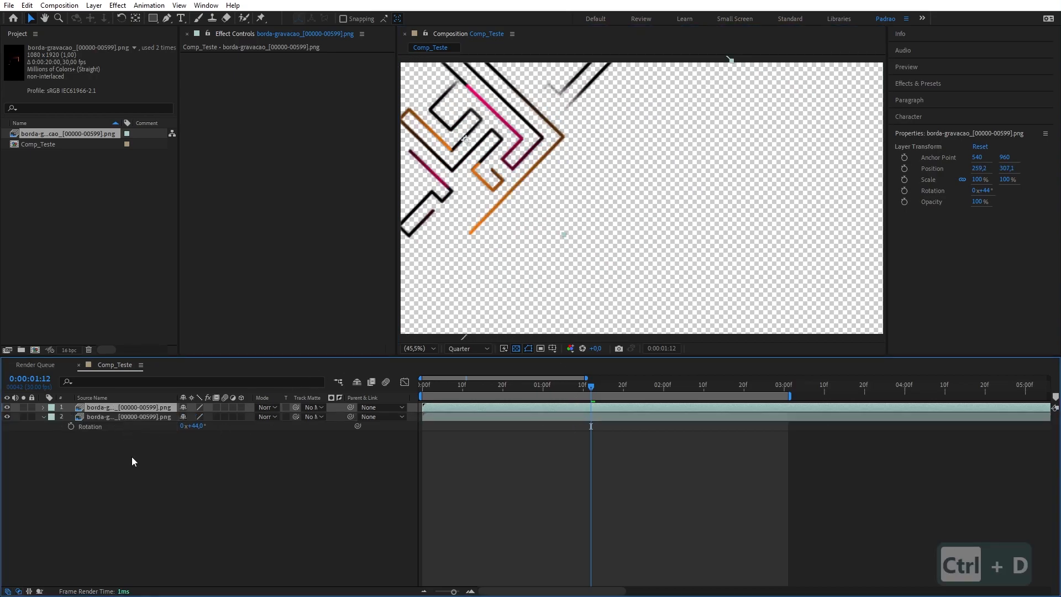
key("r")
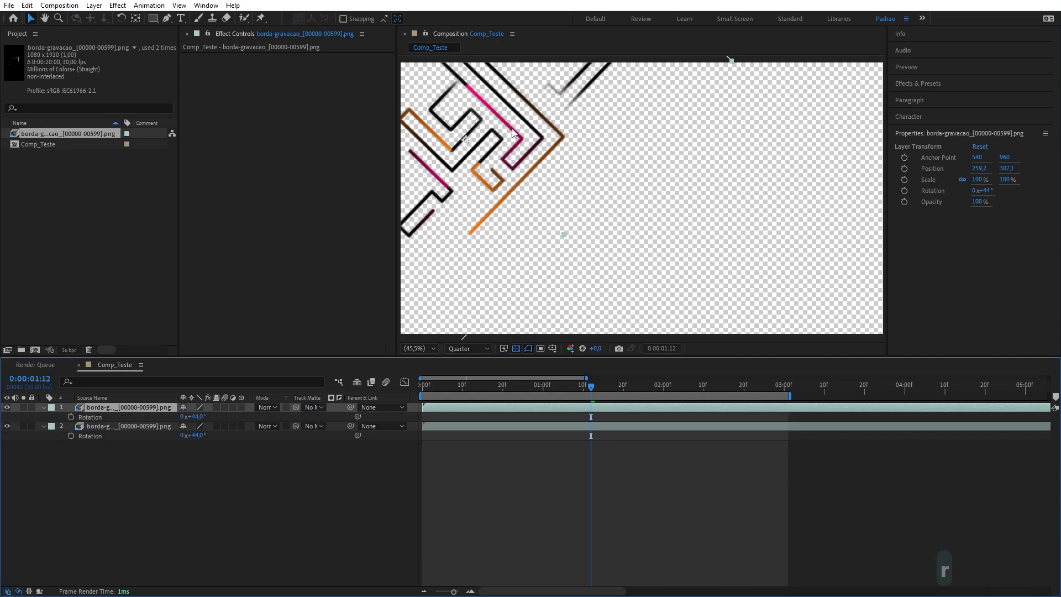
left_click_drag(199, 416, 843, 283)
left_click_drag(197, 416, 153, 423)
left_click(181, 446)
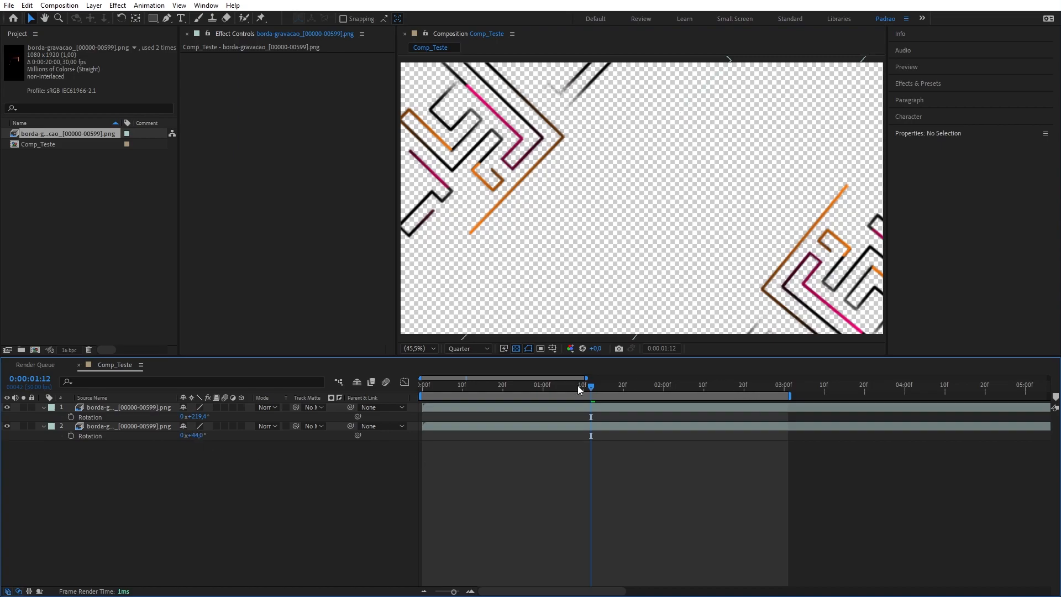
Scrub to 0:00:02:08 and shift the duplicated border inward to a position of about 1706.9, 849.7.
key("space")
left_click_drag(590, 405, 694, 402)
left_click_drag(828, 275, 782, 273)
left_click(298, 508)
left_click(142, 495)
left_click(123, 408)
left_click(138, 500)
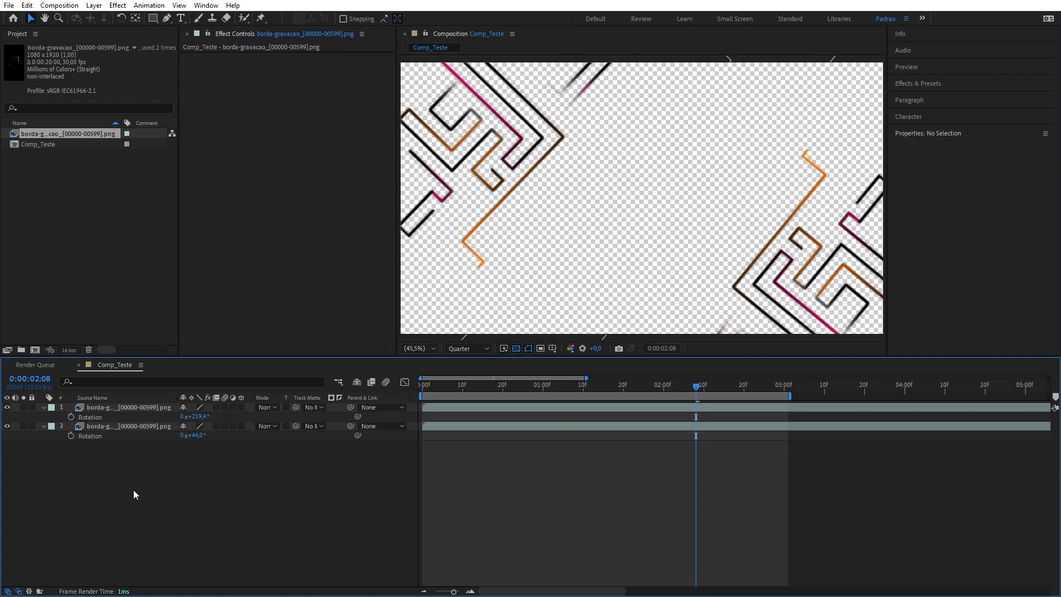
key("ctrl+y")
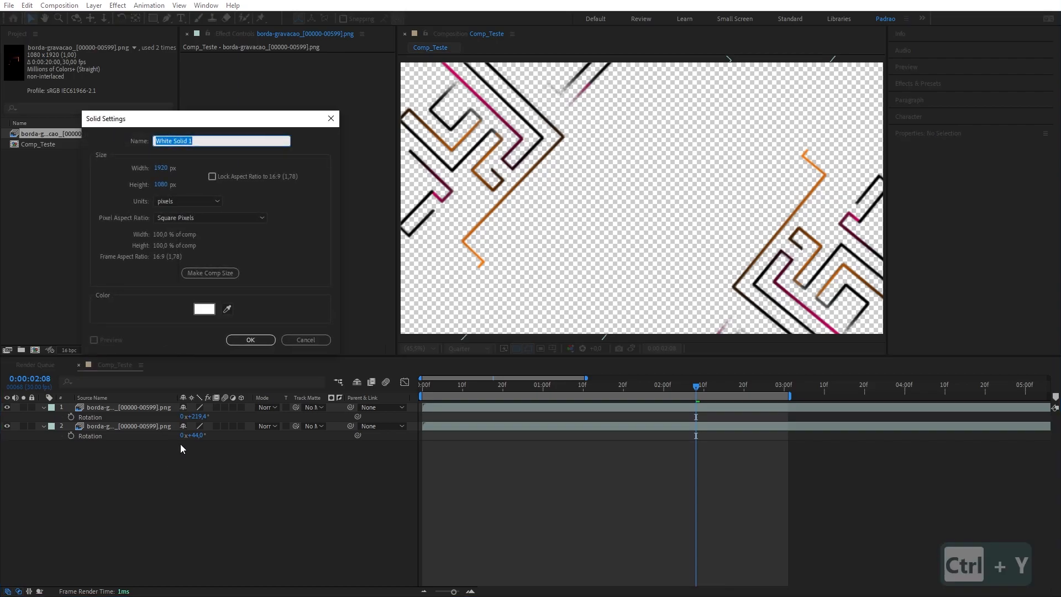
left_click(306, 340)
right_click(255, 522)
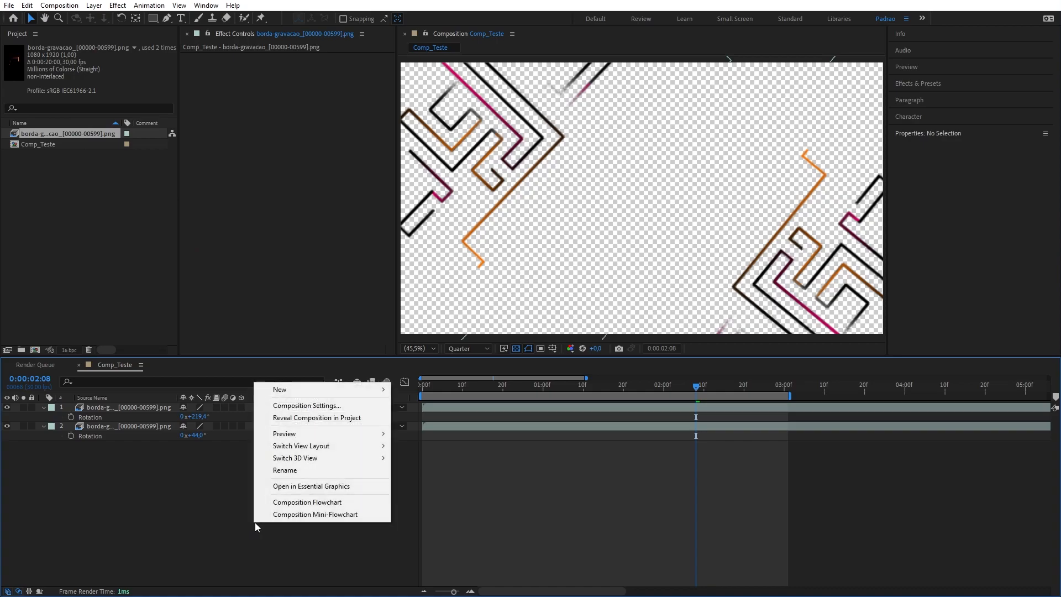
Create a 1920 x 1080 px solid layer in a pale orange colour.
right_click(188, 514)
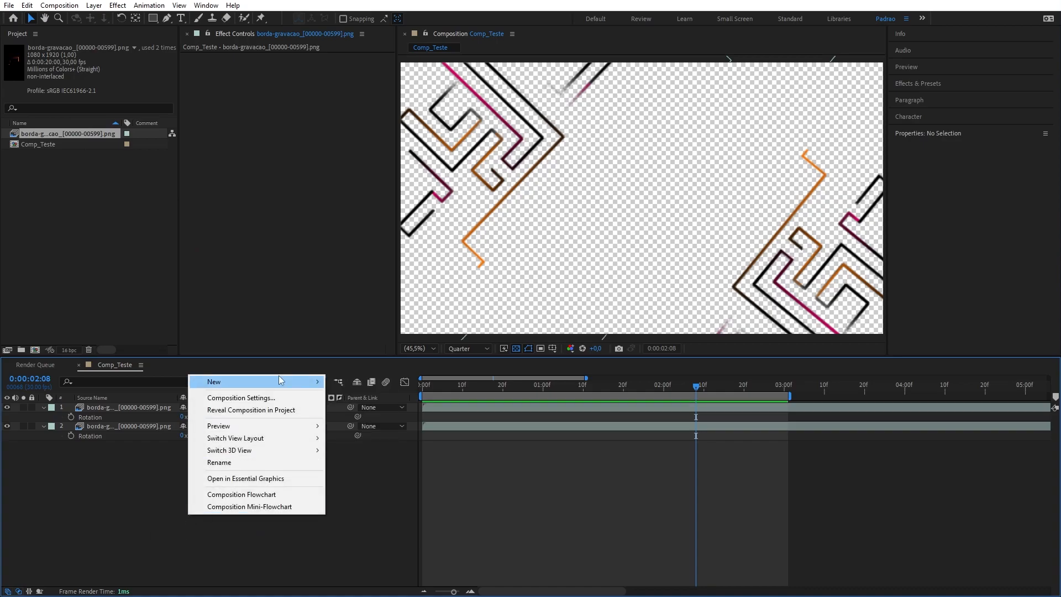
mouse_move(271, 387)
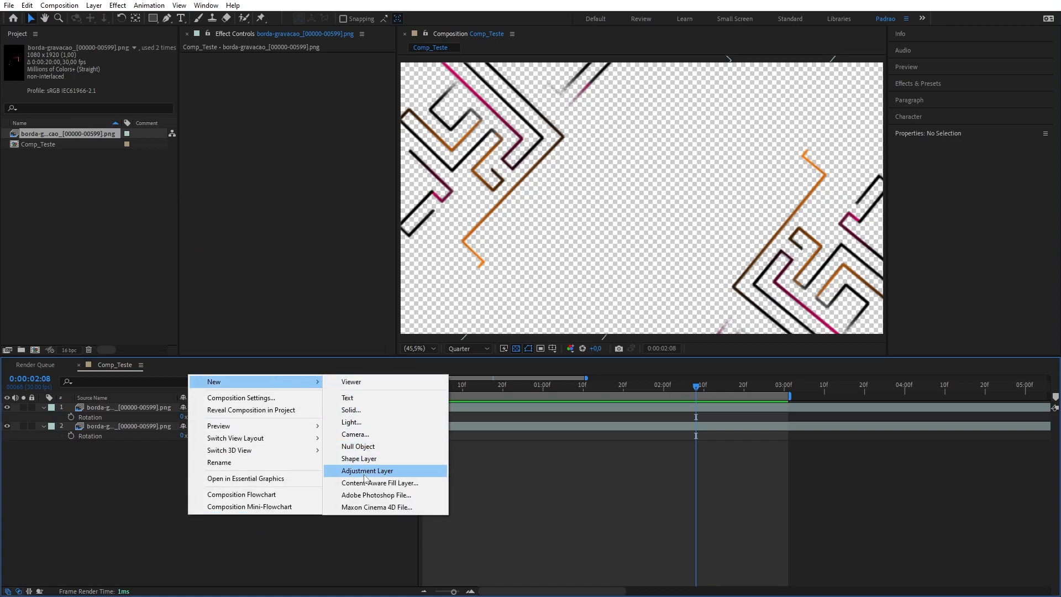
left_click(367, 412)
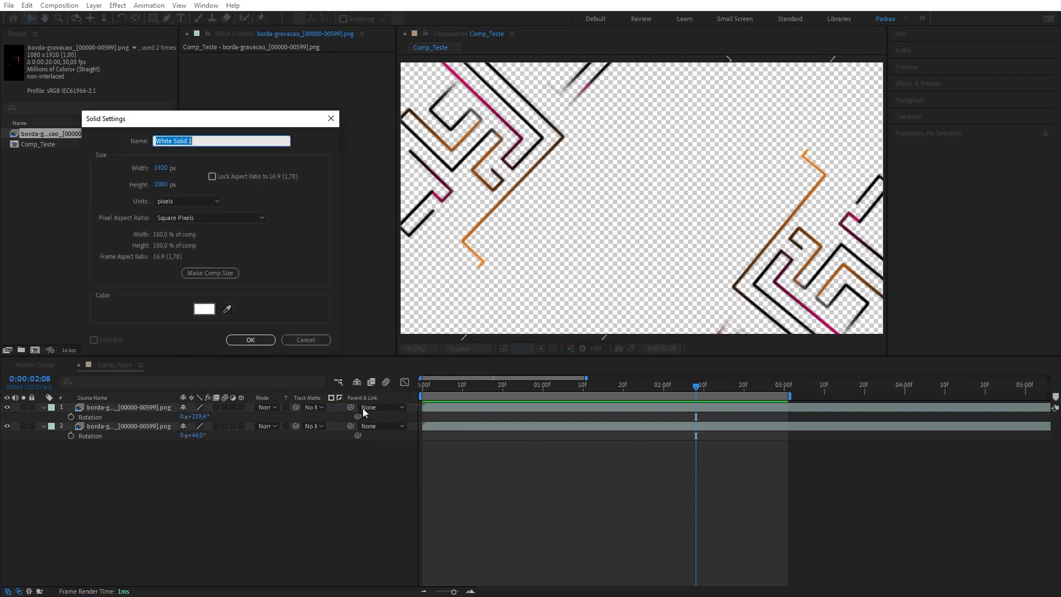
left_click_drag(227, 128, 456, 122)
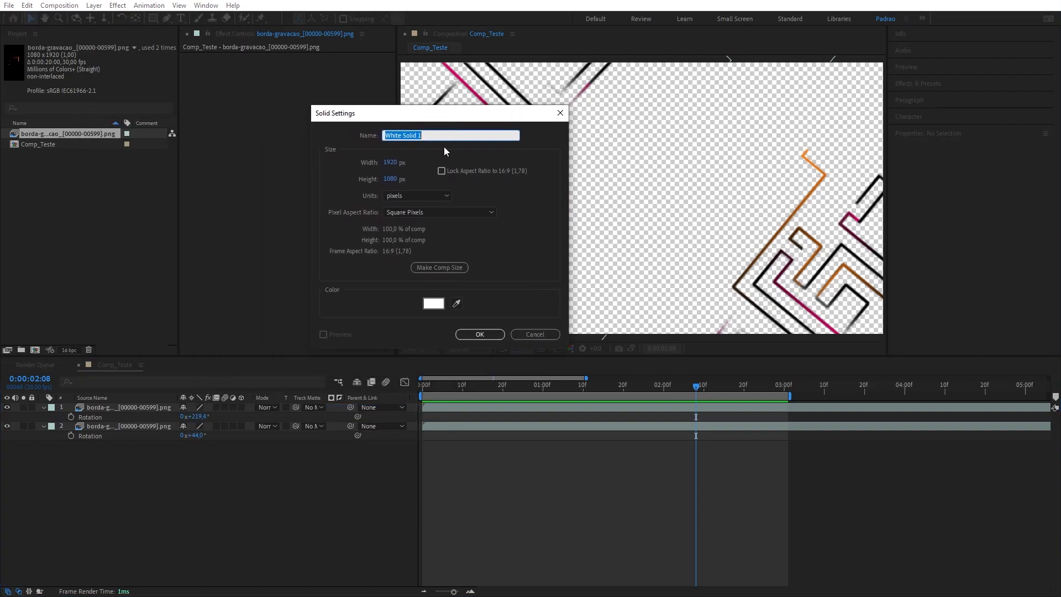
left_click(435, 304)
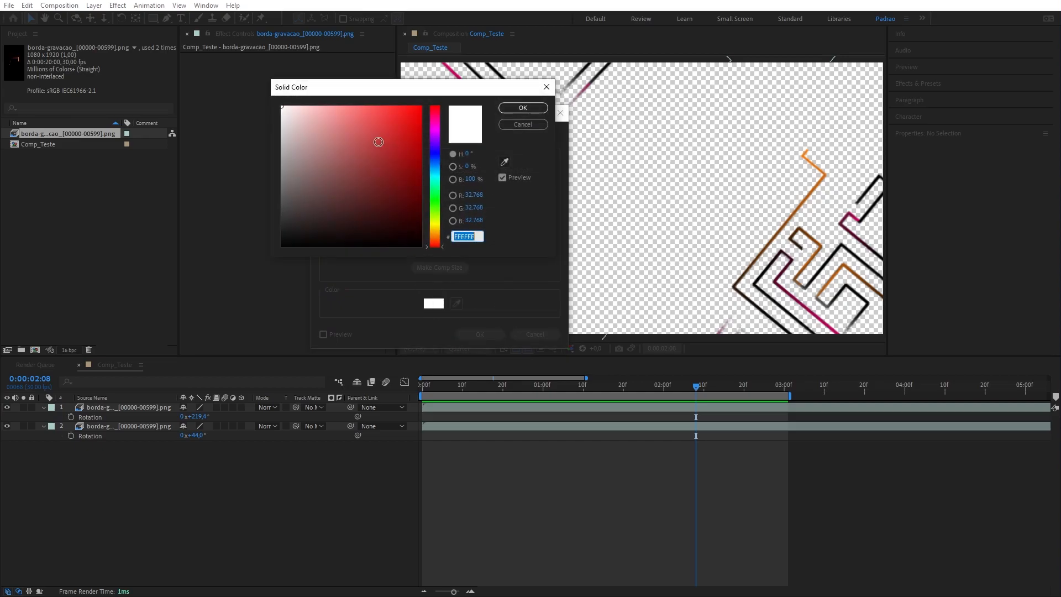
left_click(441, 225)
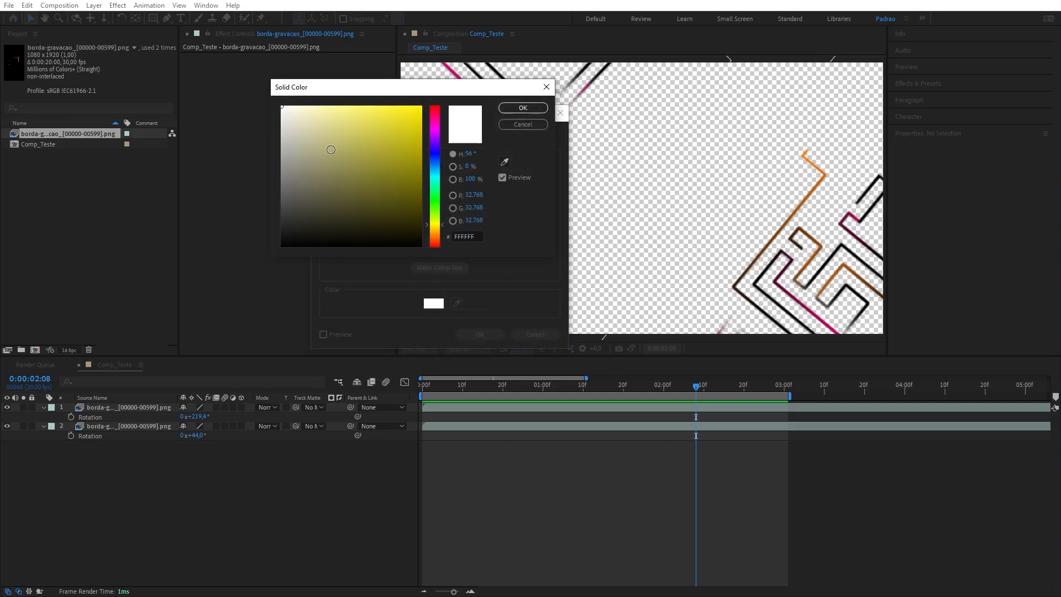
left_click(442, 230)
left_click_drag(294, 118, 308, 103)
left_click(523, 108)
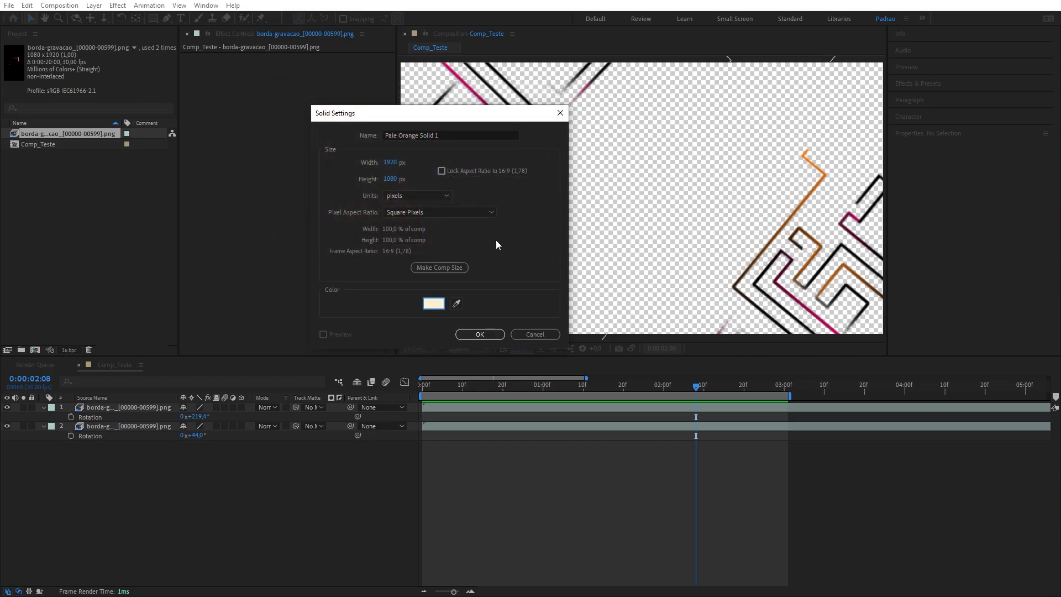
left_click(480, 335)
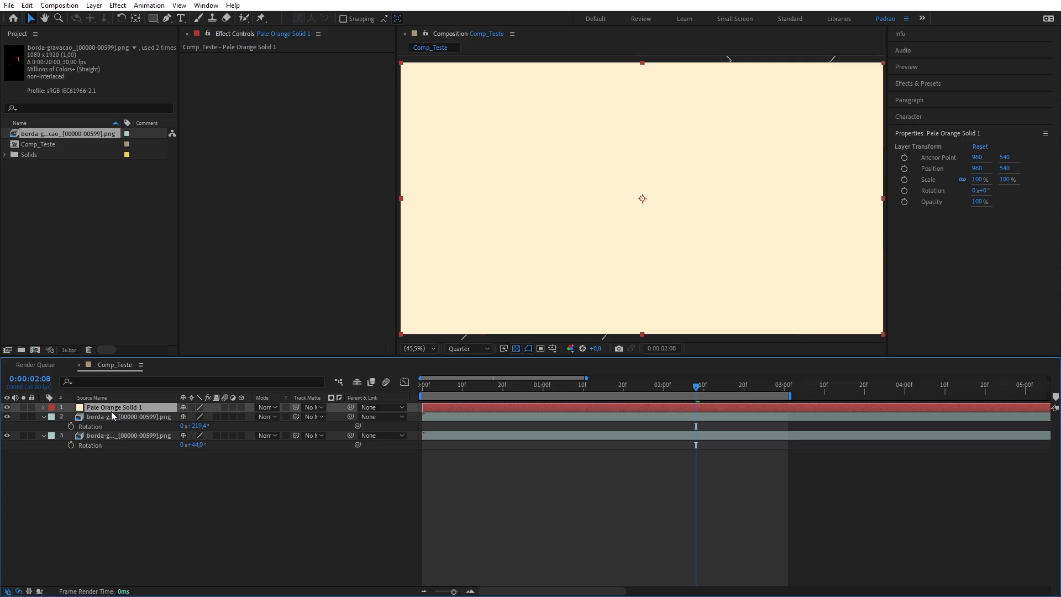
Move the pale orange solid beneath both border layers so it serves as the background.
left_click_drag(105, 409, 115, 447)
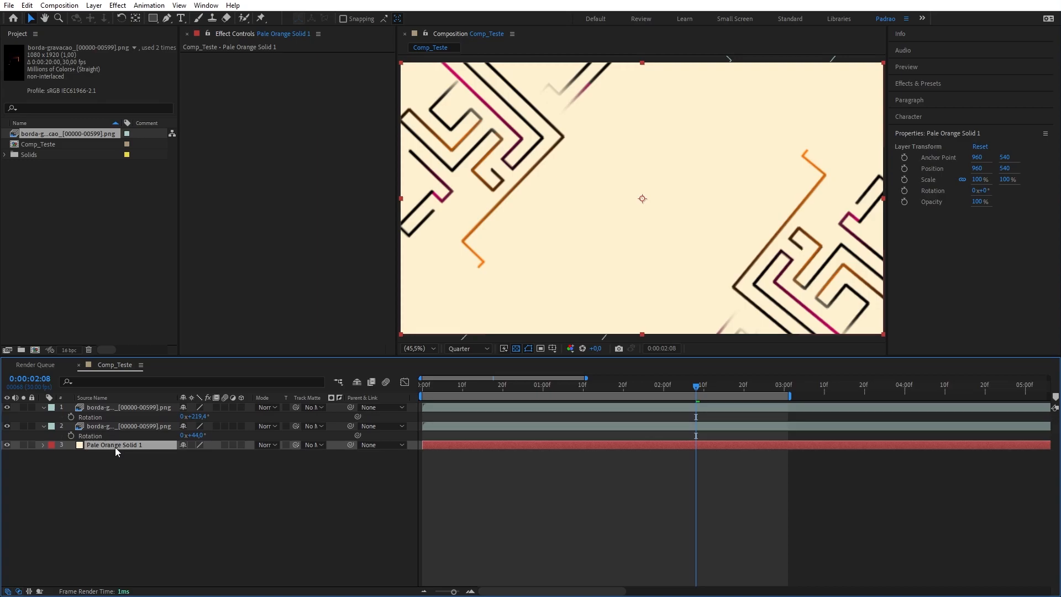
left_click_drag(93, 447, 95, 409)
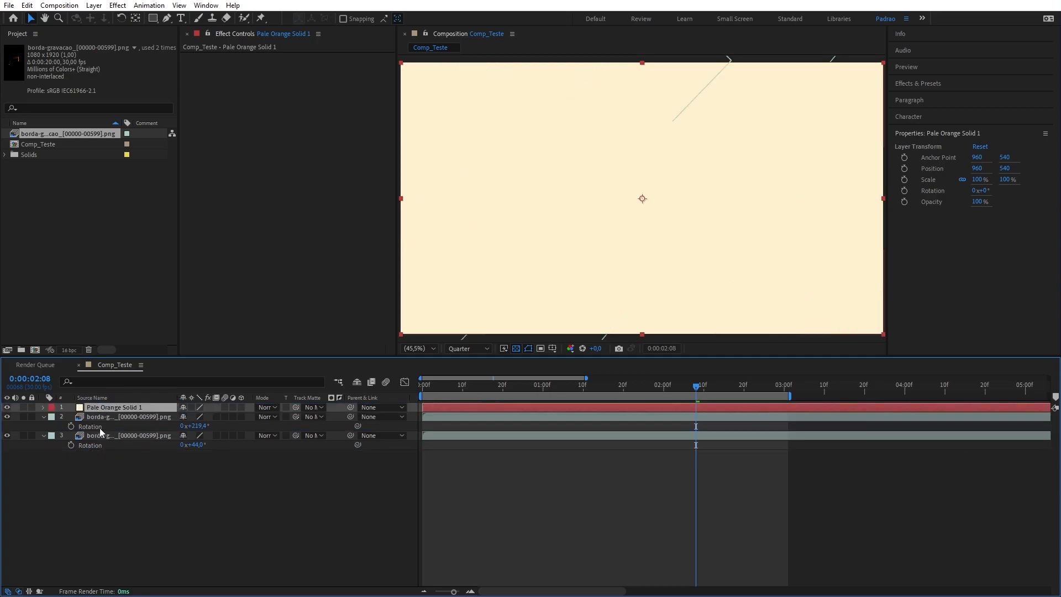
left_click_drag(94, 410, 107, 462)
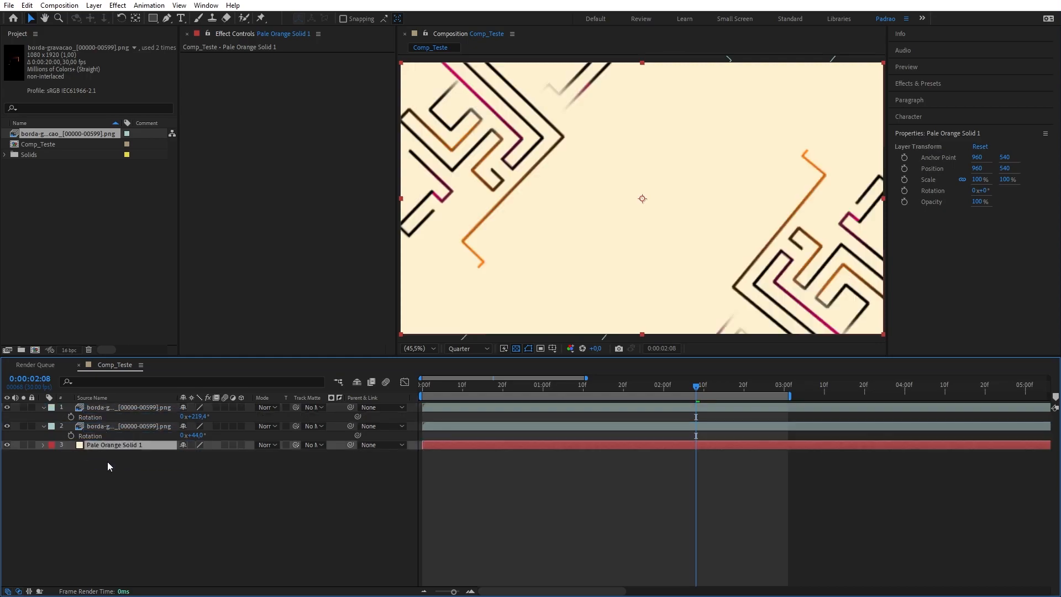
left_click(111, 409)
left_click(118, 429)
left_click(118, 444)
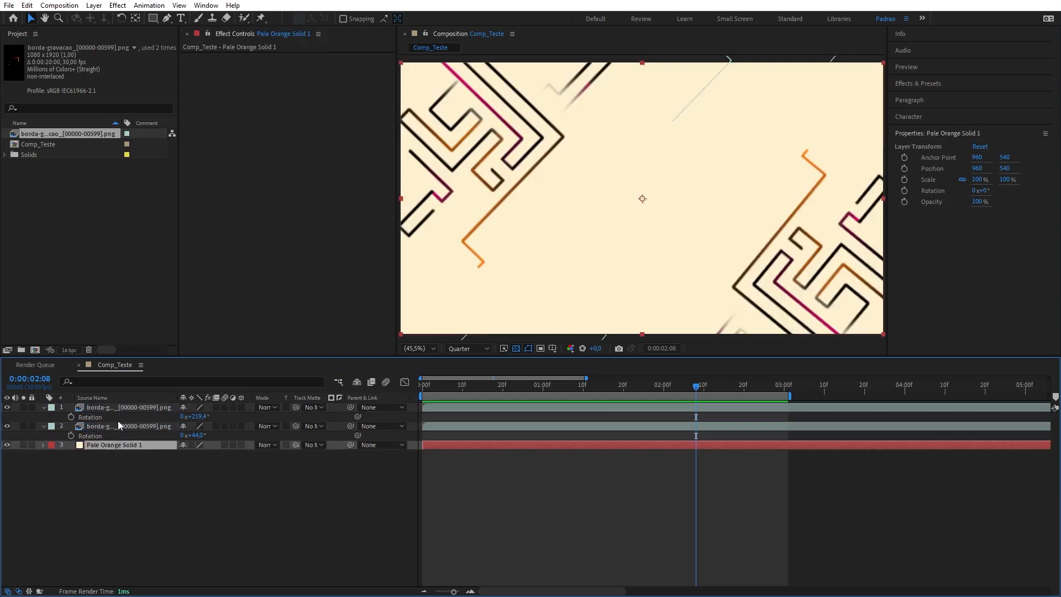
left_click(119, 419)
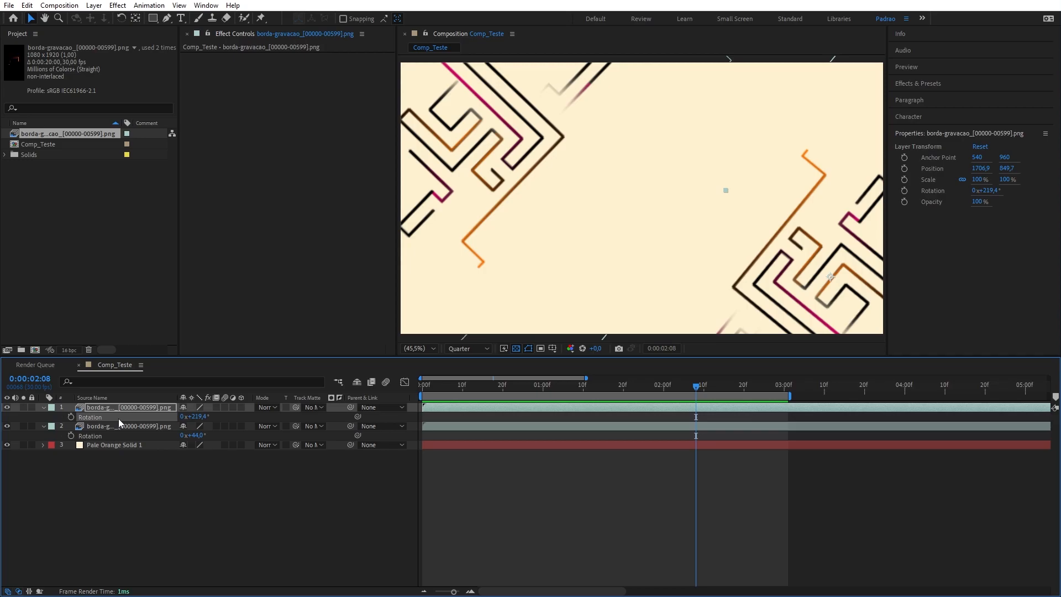
left_click(111, 445)
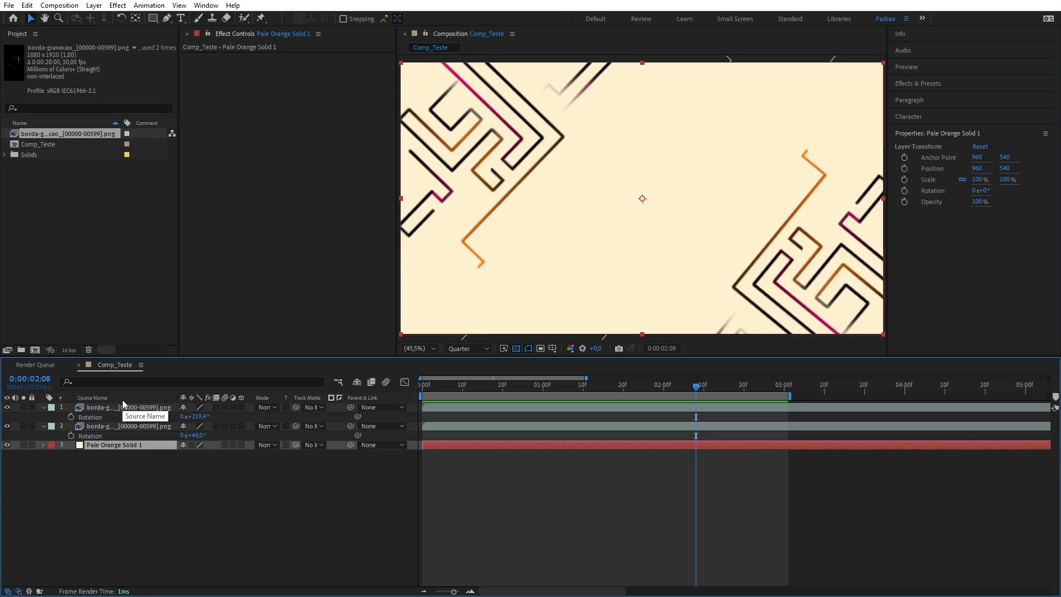
Open the pale orange solid's layer name for editing, then reselect the layer.
right_click(121, 447)
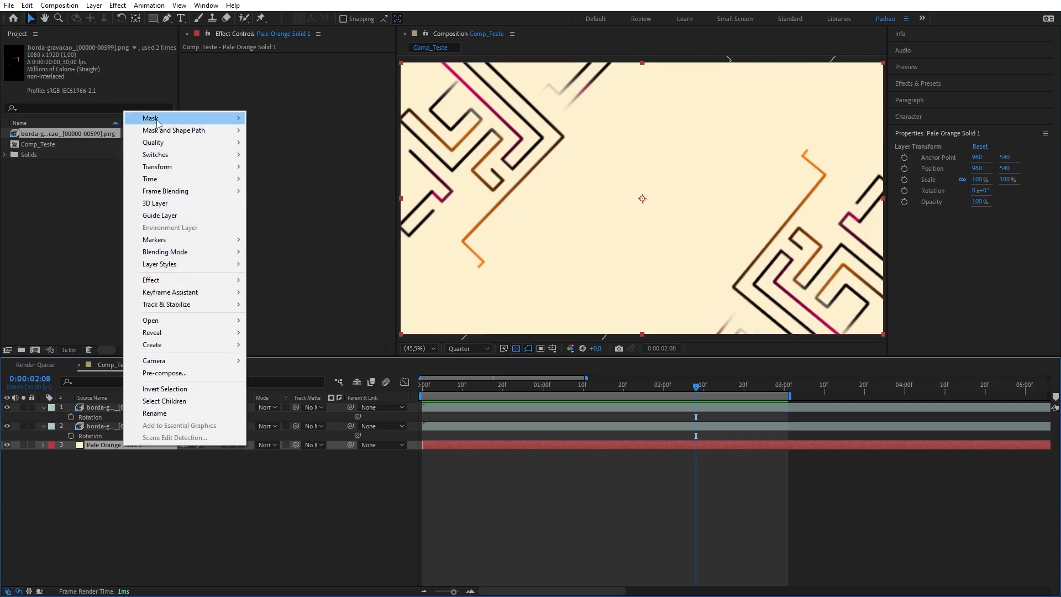
left_click(158, 413)
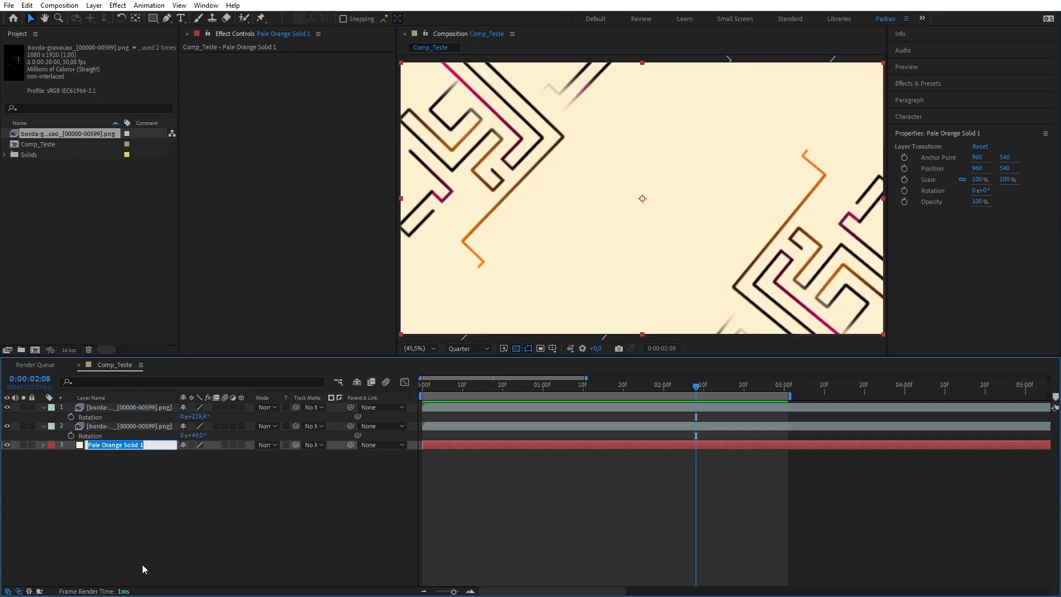
left_click(137, 490)
left_click(100, 447)
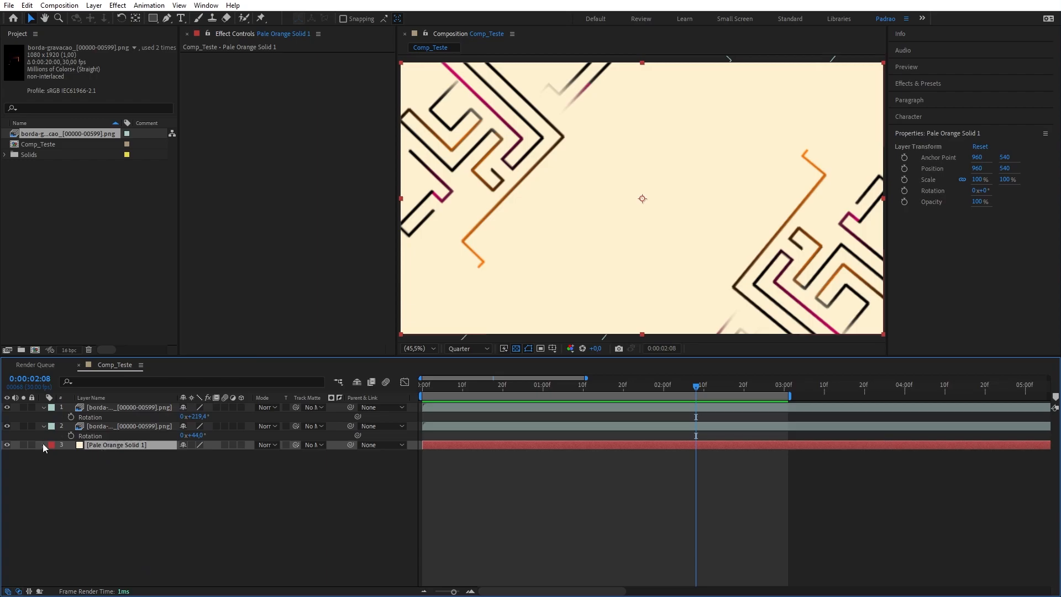
Open the pale orange solid in its own layer viewer and select the Solids folder in the project.
key("Return")
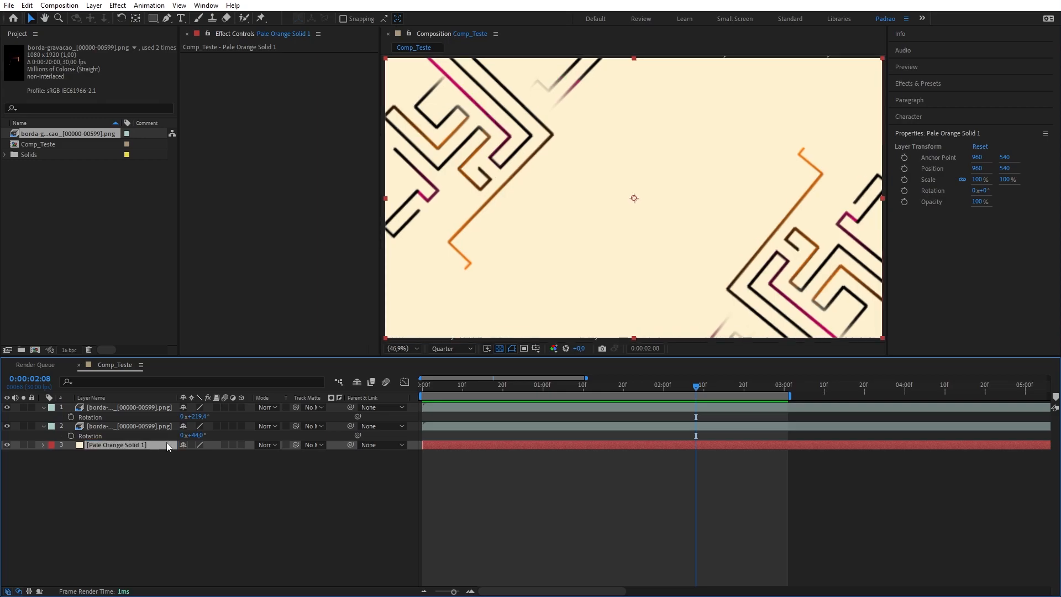
key("KP_Enter")
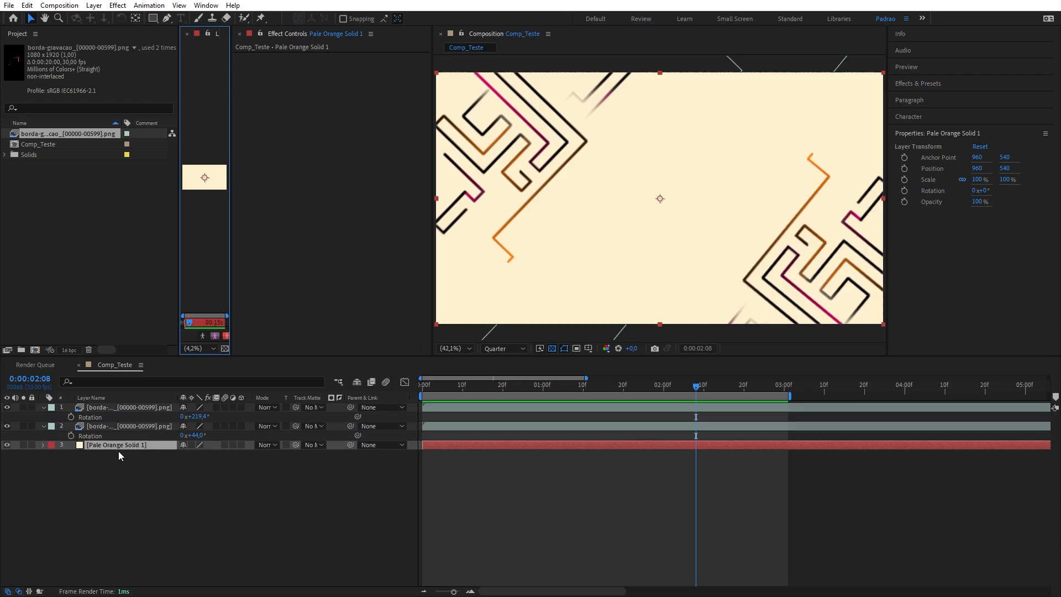
left_click(34, 174)
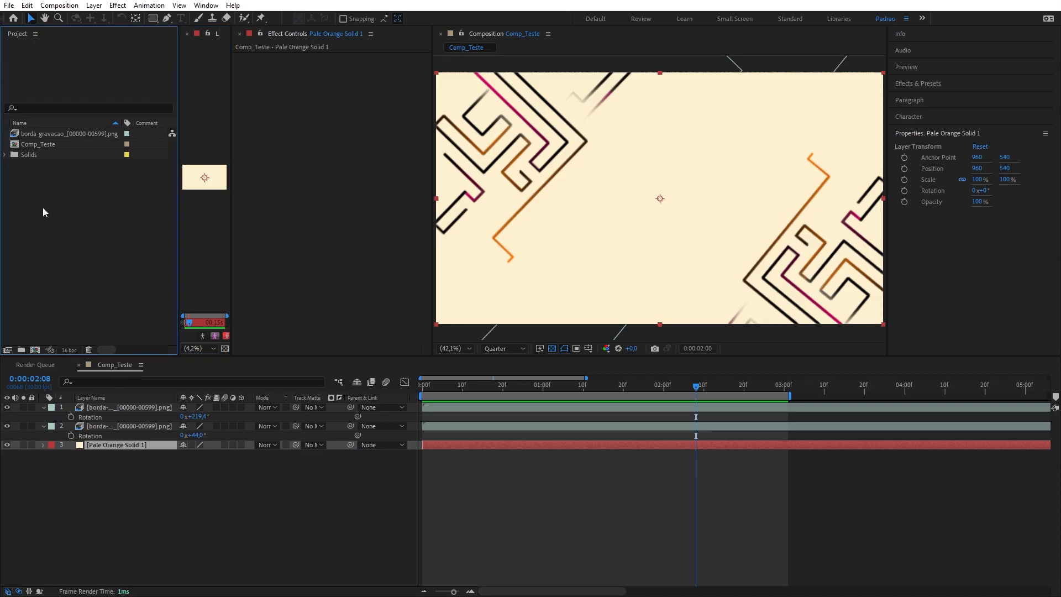
left_click(28, 154)
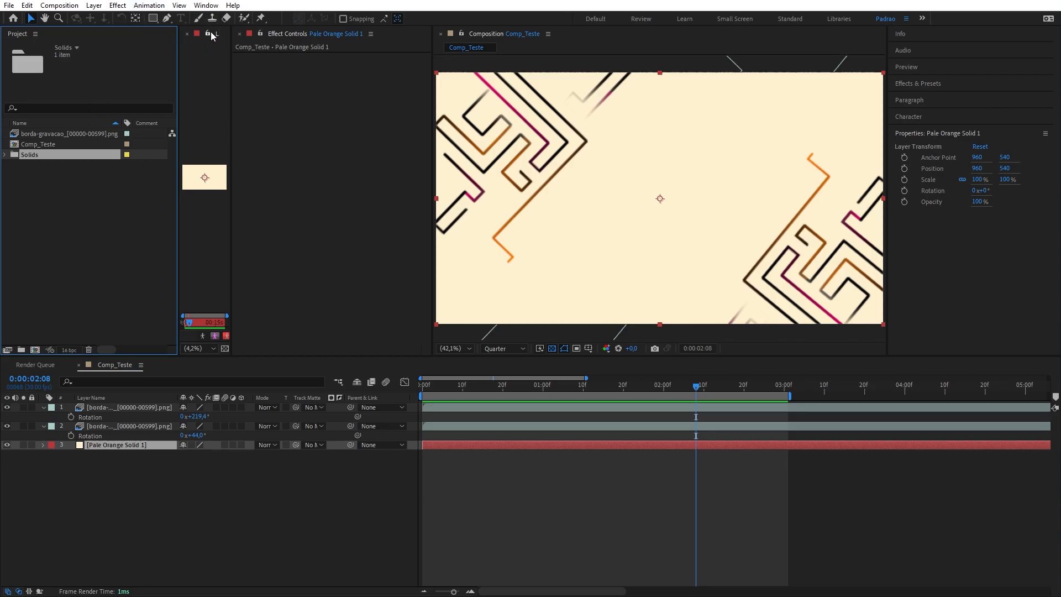
Dock the solid's layer viewer alongside the composition viewer, switch between the two views, and close the layer viewer.
left_click_drag(214, 32, 710, 189)
left_click(477, 31)
left_click(562, 30)
left_click(442, 30)
left_click(510, 35)
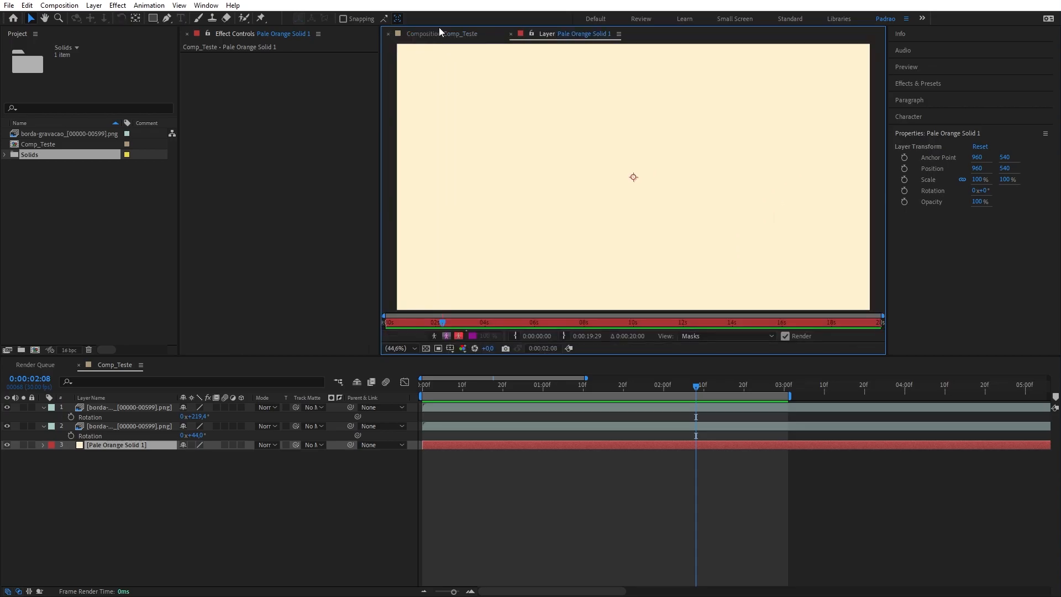
left_click(445, 32)
left_click(512, 33)
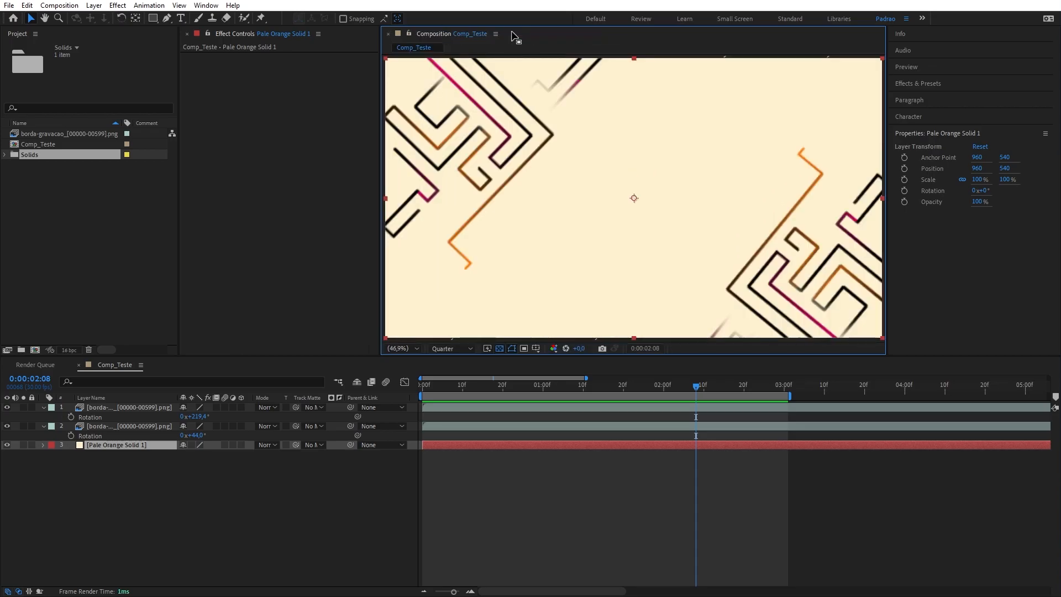
Reopen the pale orange solid in the layer viewer, then close that viewer to return to the composition.
left_click(136, 445)
key("Return")
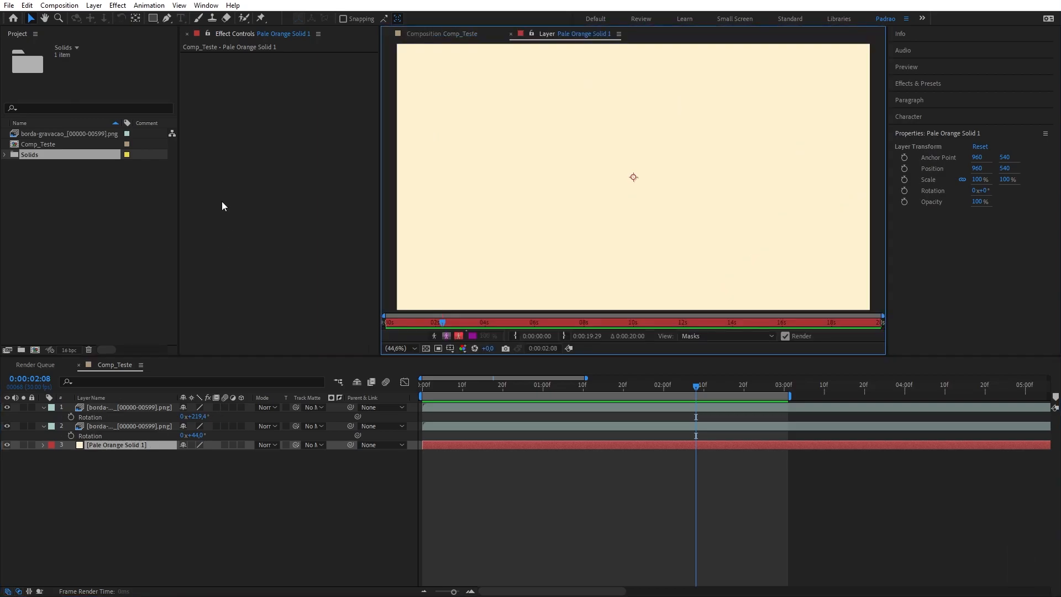
left_click(509, 34)
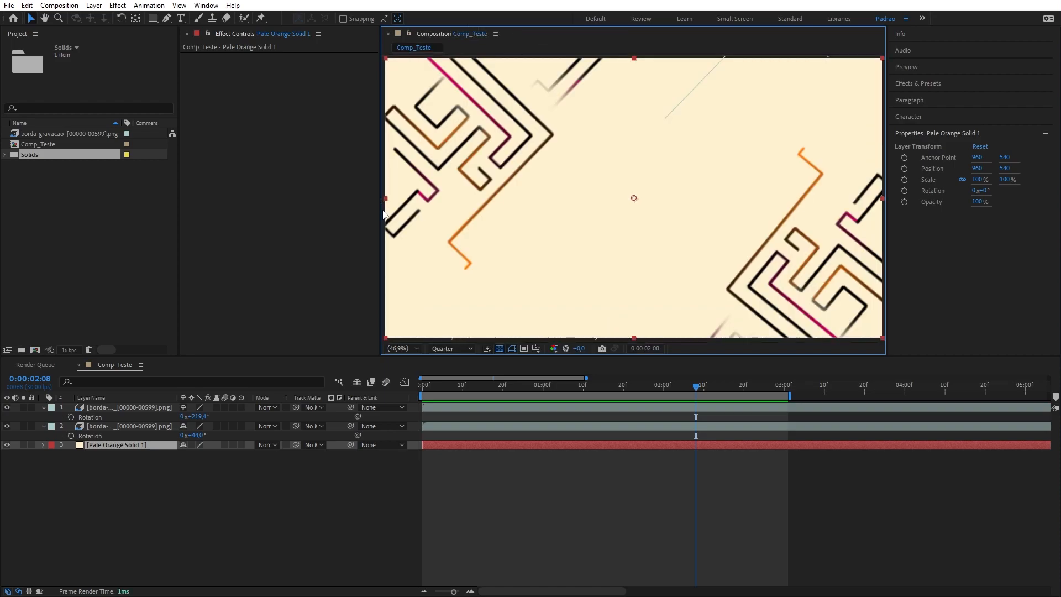
Rename the pale orange solid layer as BG.
left_click(141, 443)
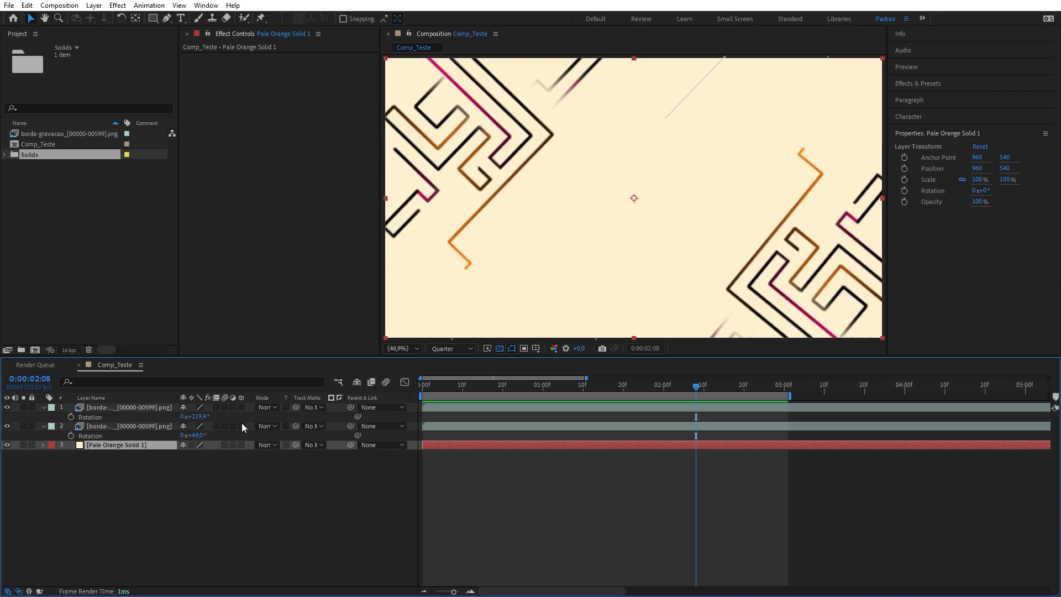
key("Return")
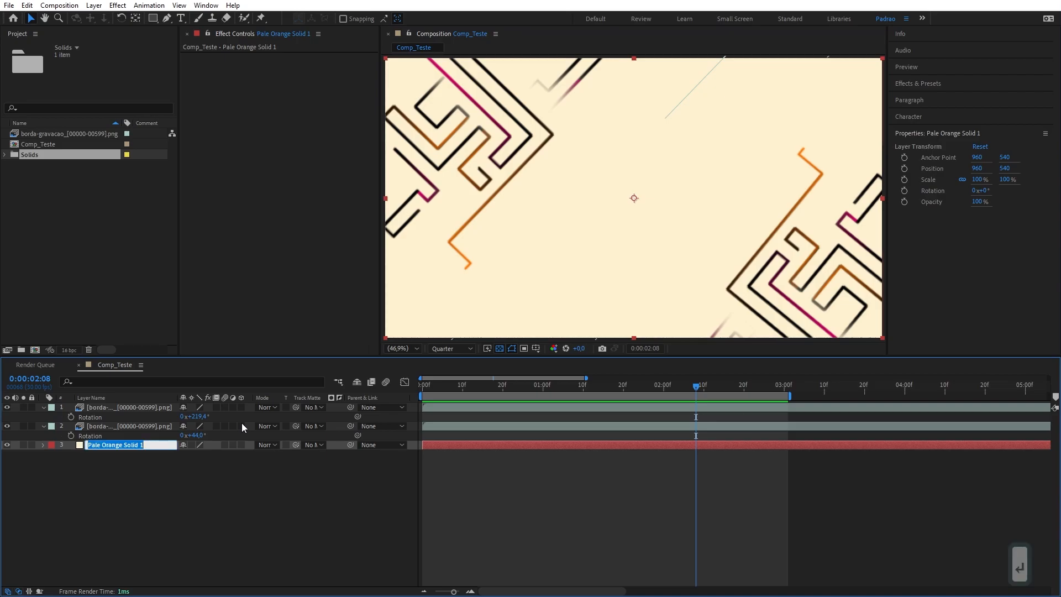
type("BG")
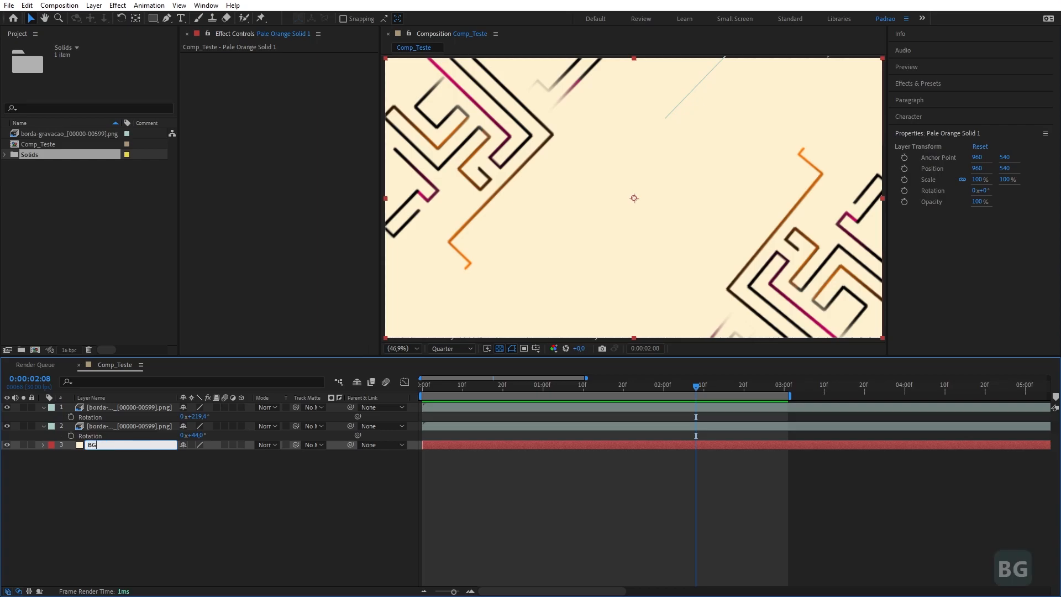
key("Return")
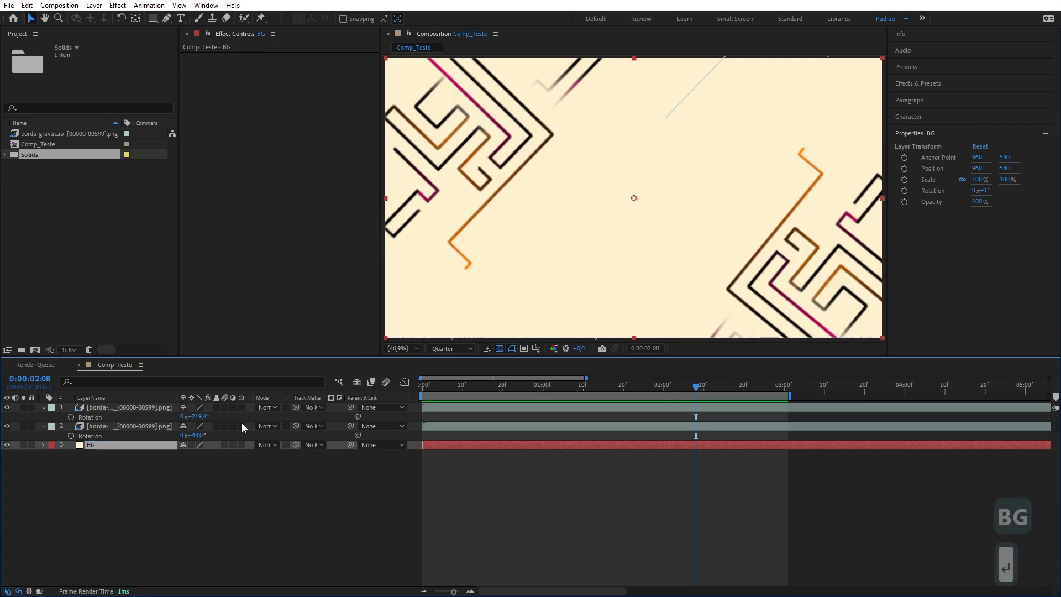
Shift the upper-left border to a position of about 248.6, 245.2 and rename its layer Moldura_Esquerda.
left_click(143, 428)
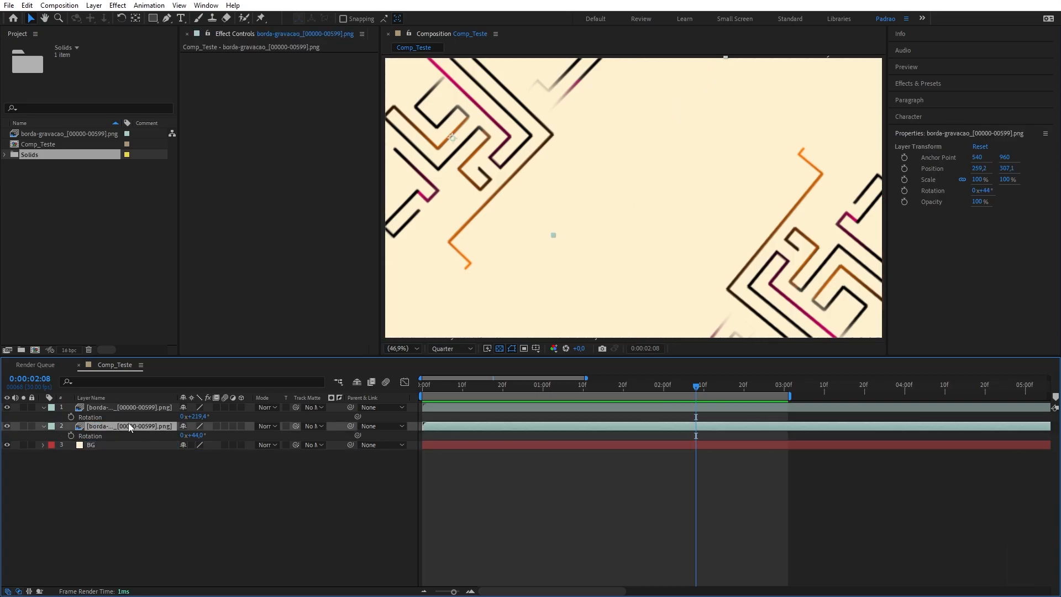
mouse_move(558, 176)
left_mouse_down()
mouse_move(601, 181)
mouse_move(573, 199)
mouse_move(557, 164)
left_mouse_up()
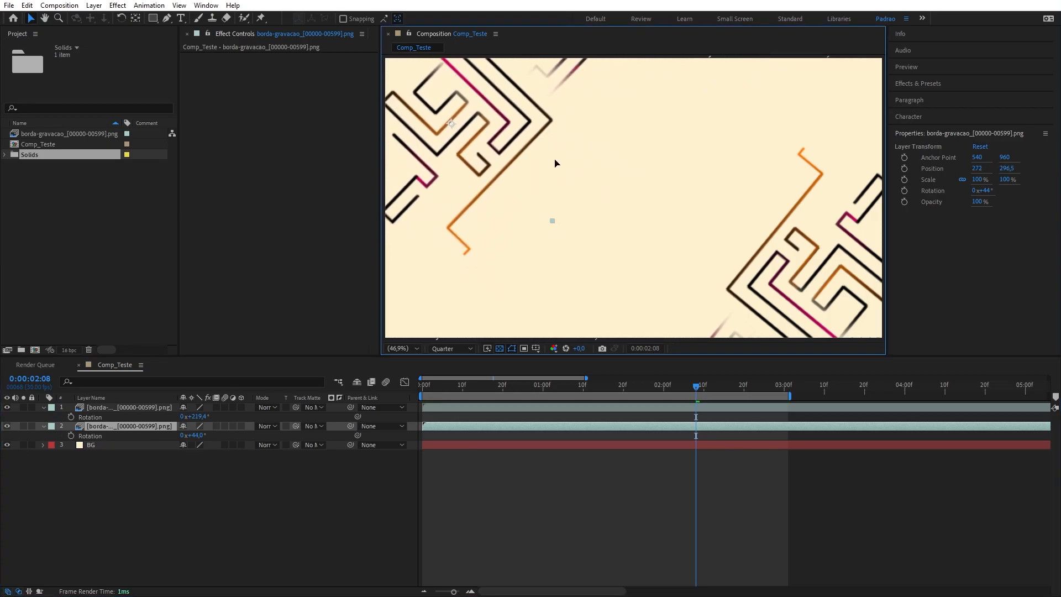
left_click(114, 426)
key("Return")
type("Moldura_Esquerda")
key("Return")
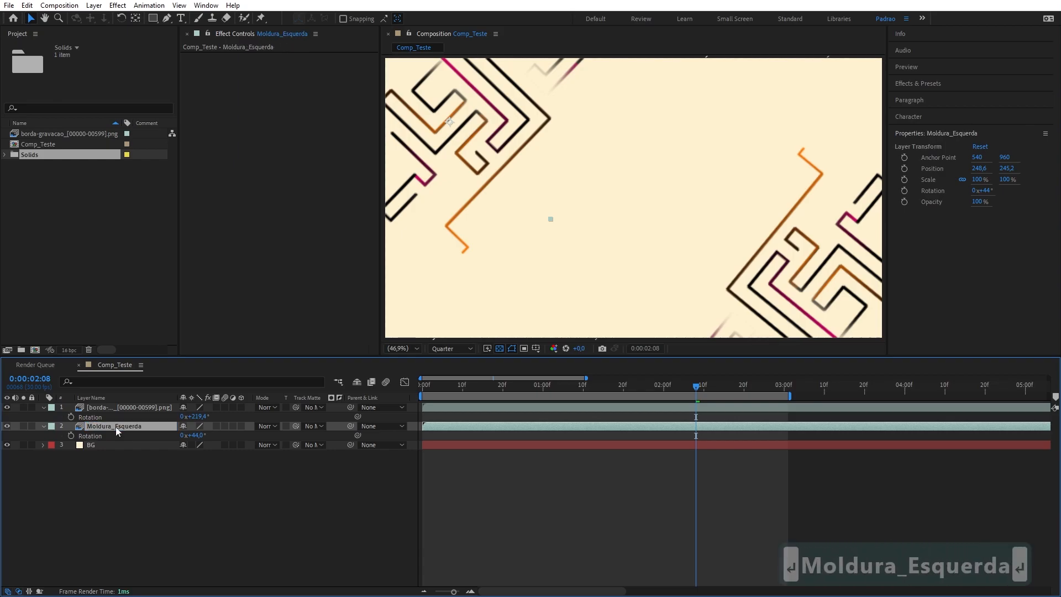
Rename the lower-right border layer as Moldura_Direita and deselect it.
left_click(101, 411)
key("Return")
type("Moldura")
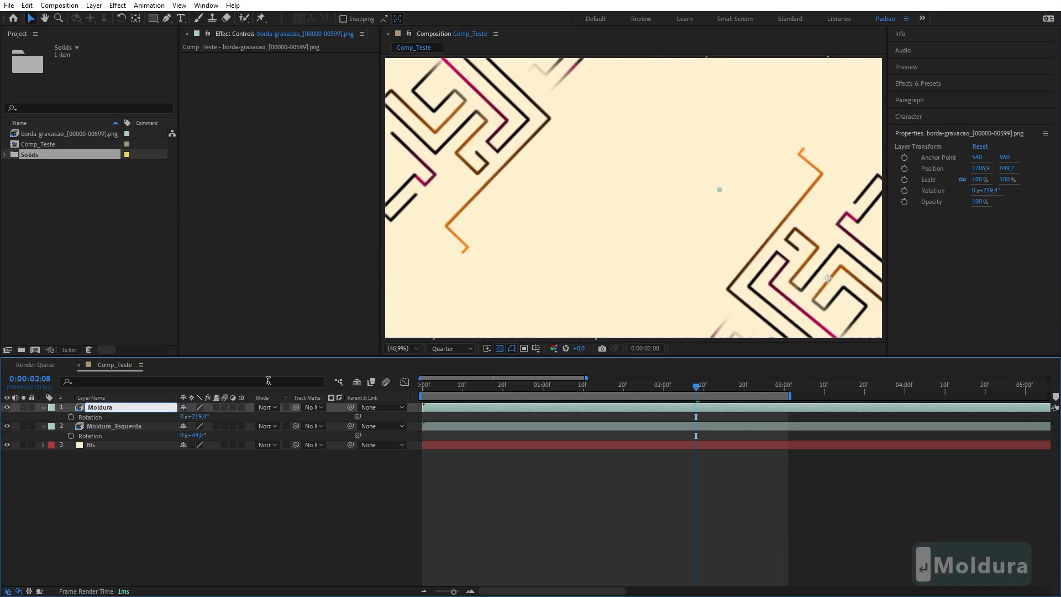
type("_Direita")
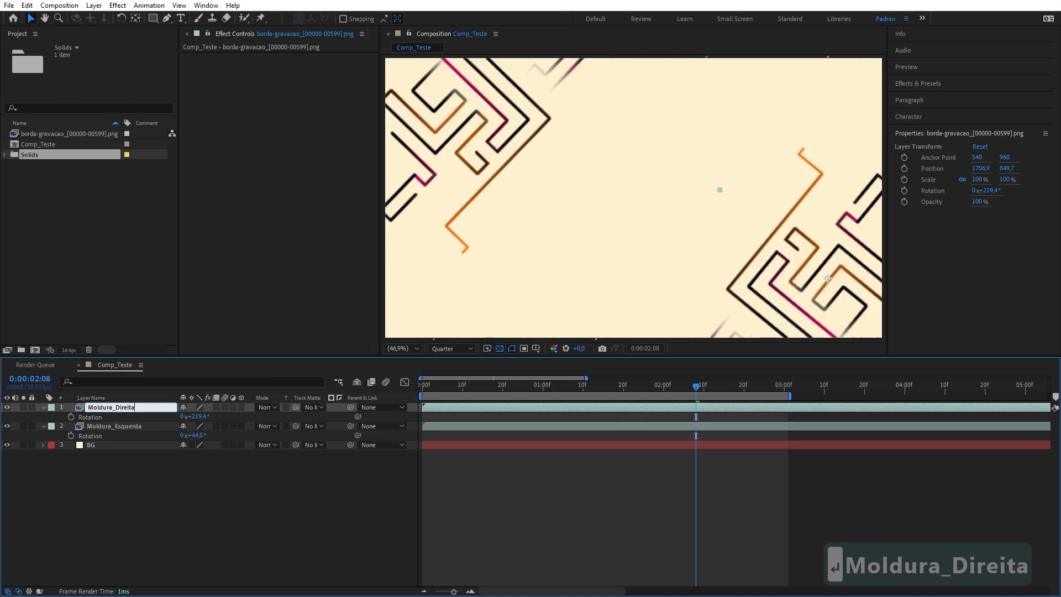
left_click(556, 482)
Scrub back to 0:00:00:07 and select all three layers in the timeline.
left_click_drag(608, 381, 441, 422)
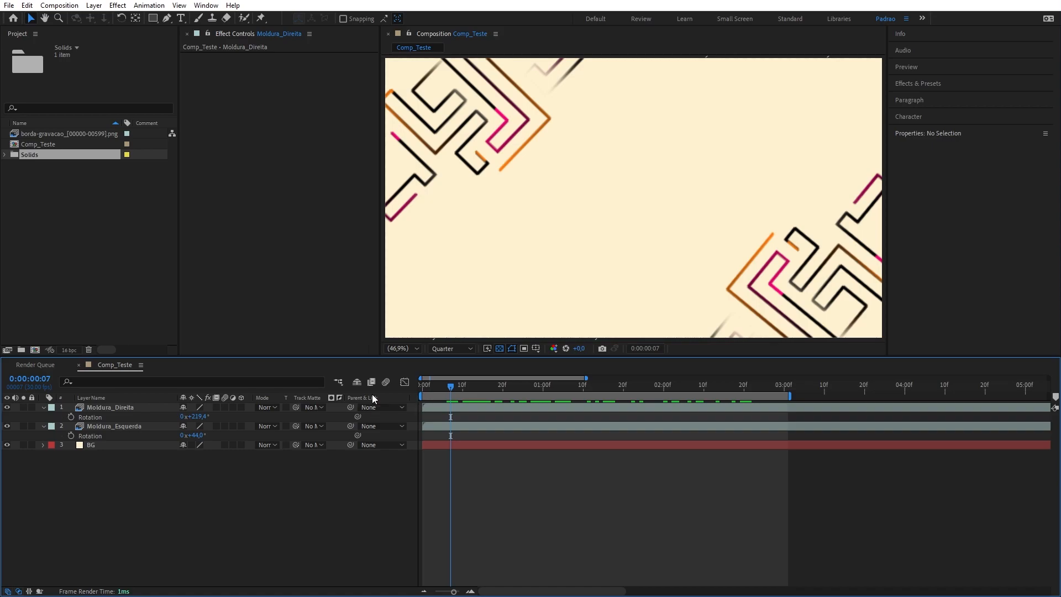
left_click_drag(145, 471, 85, 350)
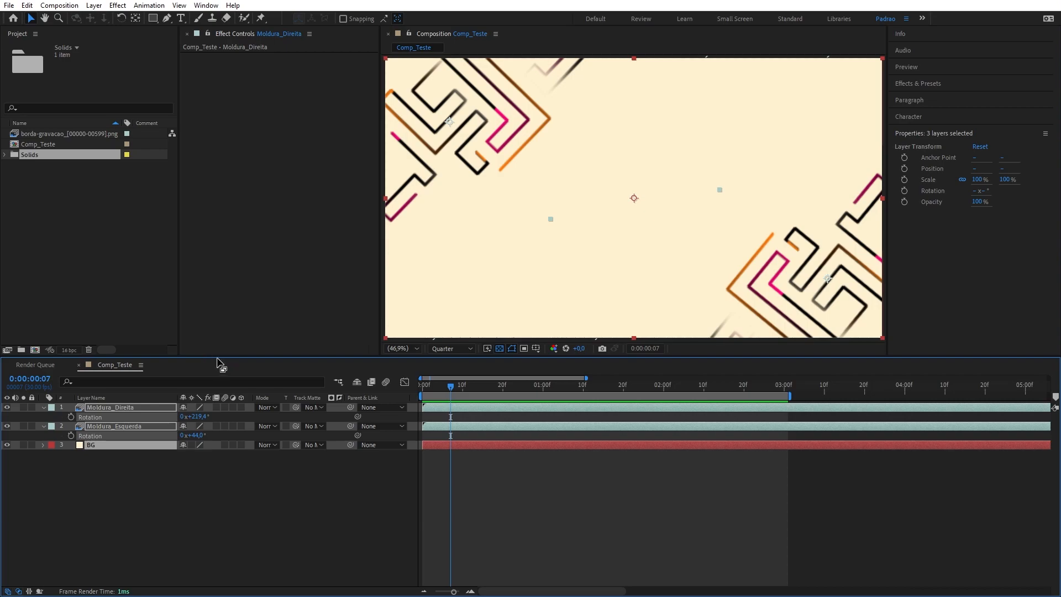
left_click(141, 467)
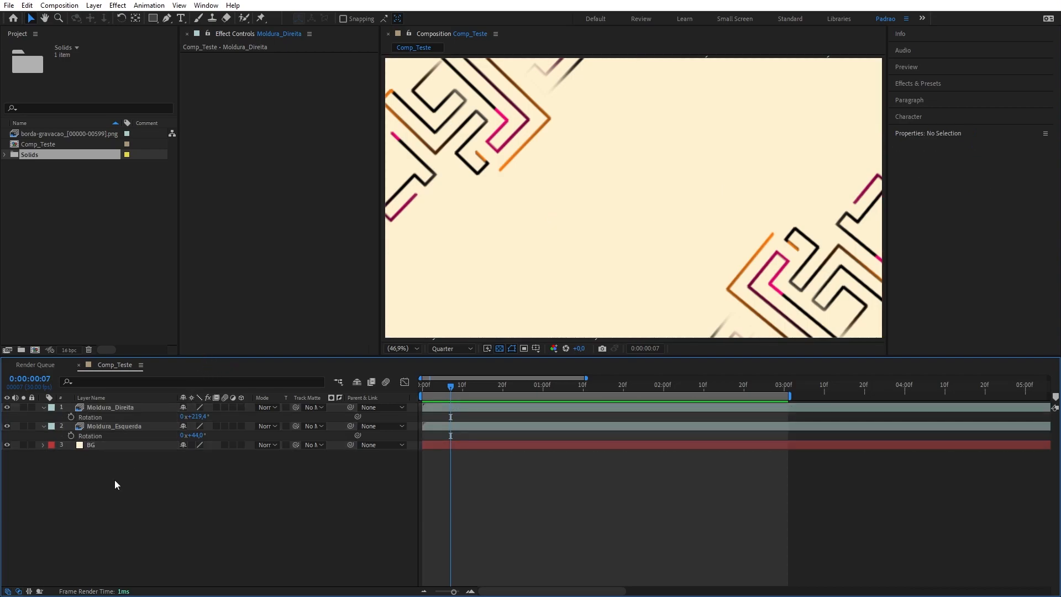
left_click_drag(115, 466, 101, 392)
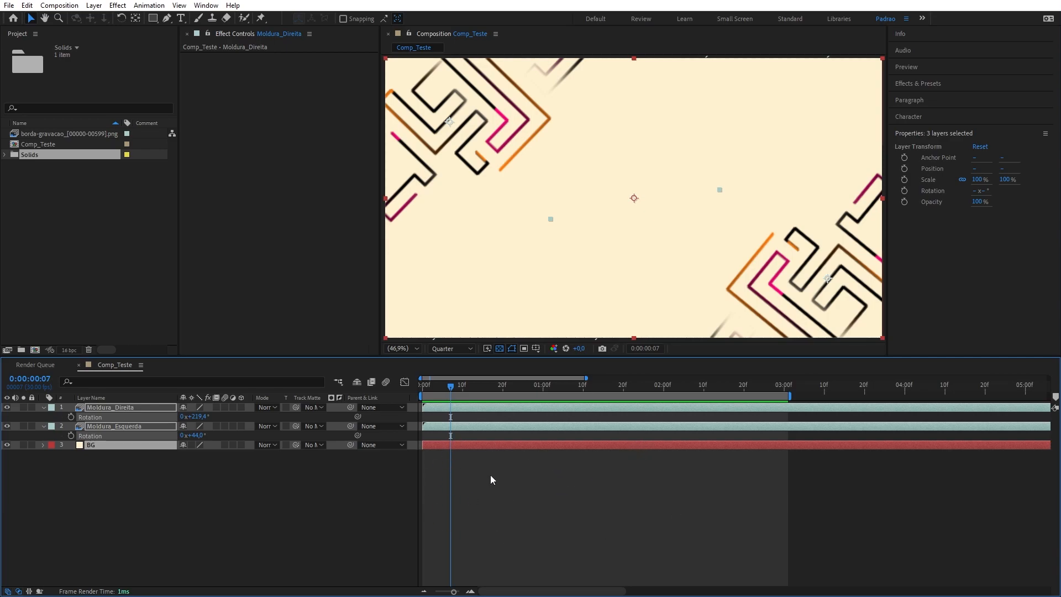
Extend the work area to the end of the 20-second composition and scrub to about 0:00:19:01.
left_click_drag(453, 591, 436, 592)
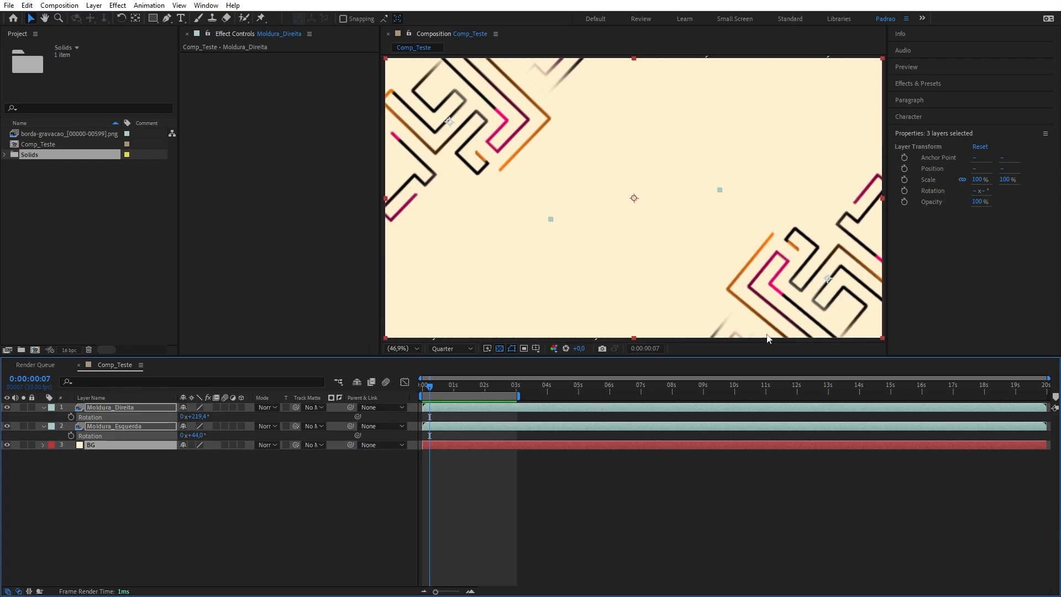
mouse_move(505, 387)
left_mouse_down()
mouse_move(1035, 402)
mouse_move(543, 429)
mouse_move(534, 398)
mouse_move(967, 399)
mouse_move(1051, 432)
left_mouse_up()
left_click_drag(542, 386, 1016, 389)
Preview the border animation over the extended work area, starting and stopping playback around the 19-second mark.
key("space")
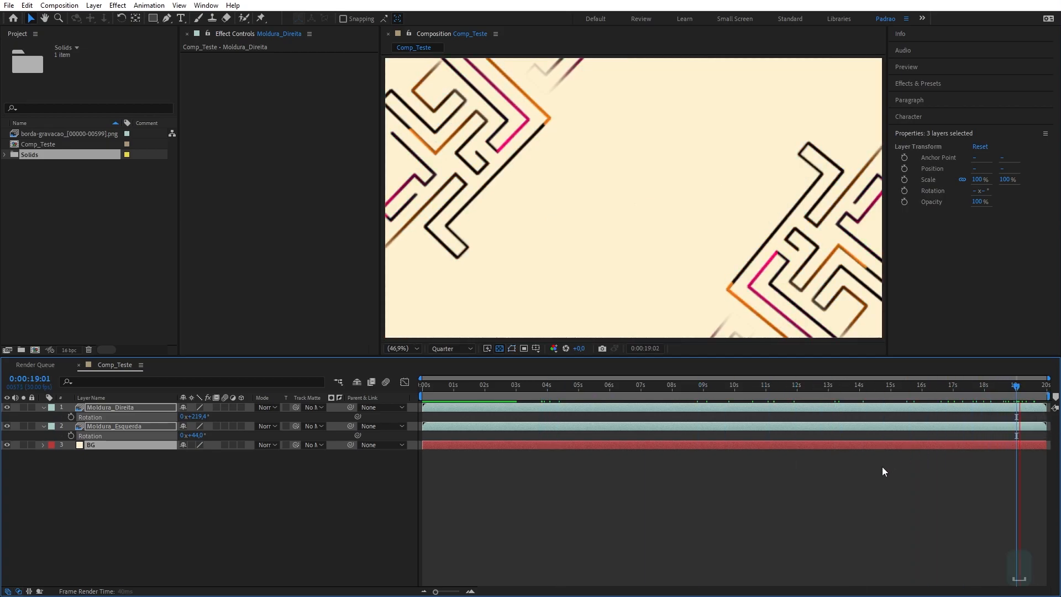
key("space")
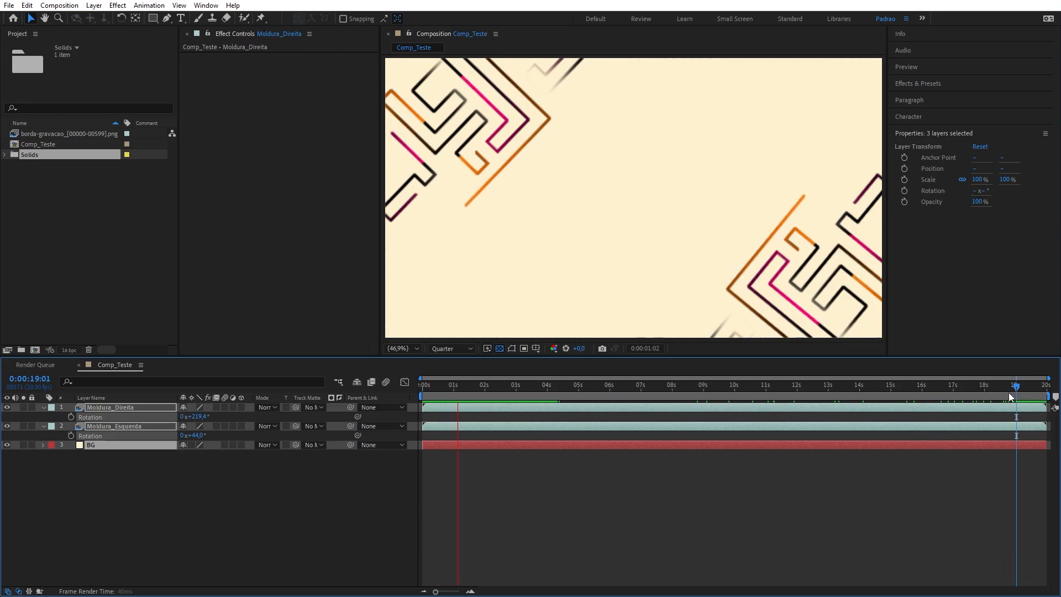
key("space")
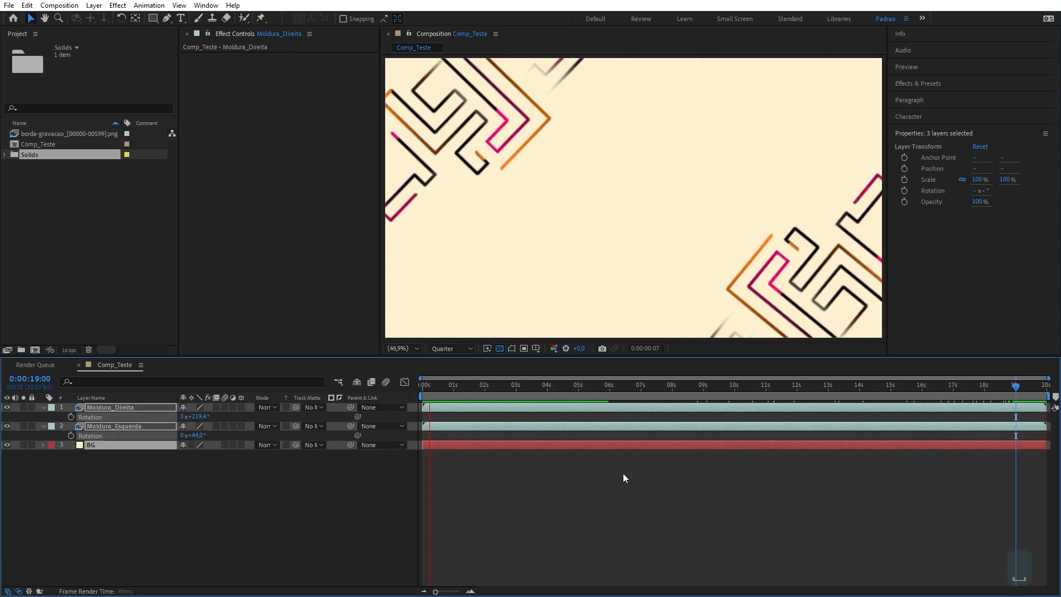
left_click(1020, 386)
key("space")
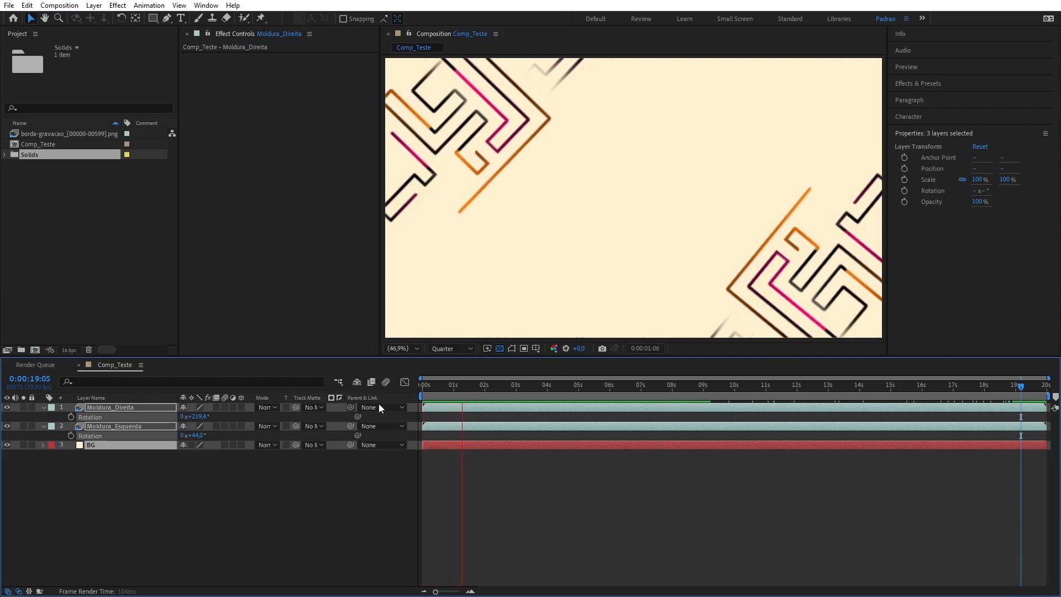
Scrub to 0:00:03:01 and select Moldura_Esquerda and Moldura_Direita together without the BG layer.
left_click(460, 386)
left_click_drag(460, 386, 519, 393)
left_click(88, 494)
left_click(102, 429)
left_click(111, 412, "shift")
left_click(140, 519)
left_click(127, 429)
left_click(128, 408, "shift")
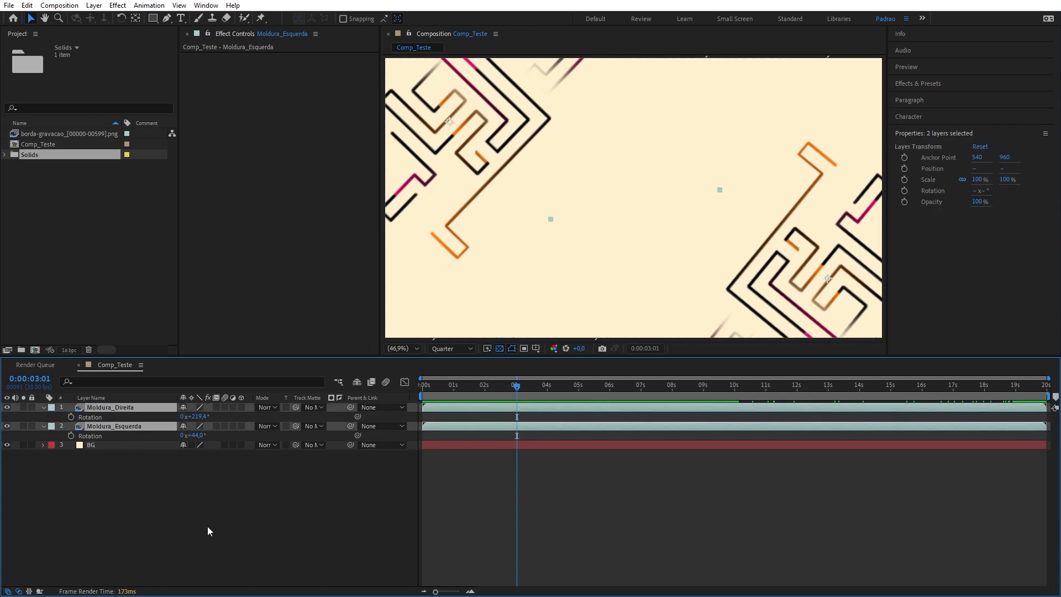
left_click(329, 529)
left_click(147, 426)
left_click(148, 409, "shift")
Duplicate the Moldura_Esquerda and Moldura_Direita layers, toggling the timeline names between source and layer names.
left_click(145, 462)
left_click(134, 427)
key("ctrl+d")
left_click(131, 398)
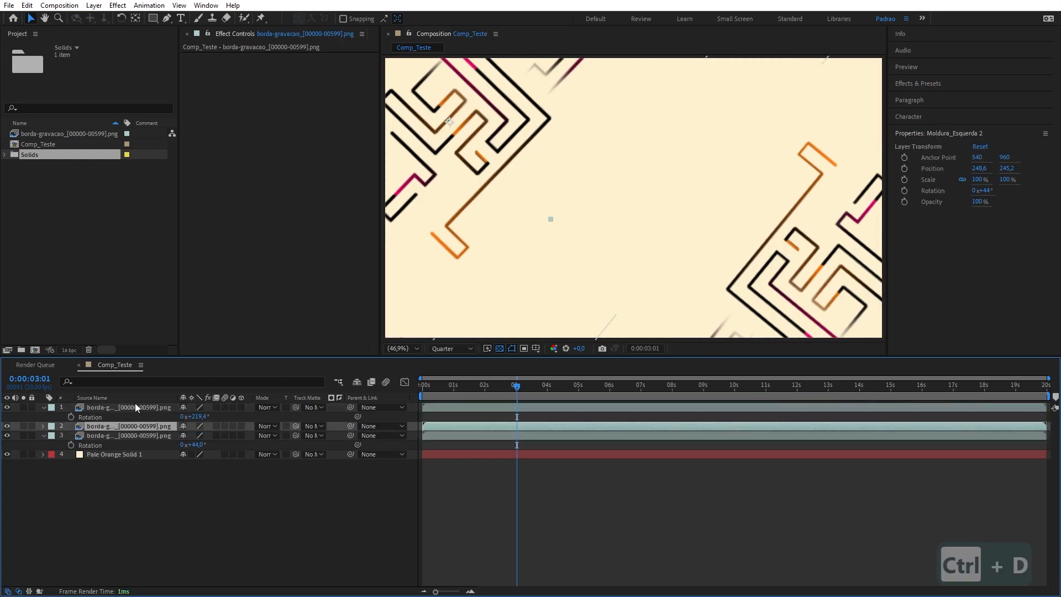
left_click(138, 407)
key("ctrl+d")
left_click(132, 398)
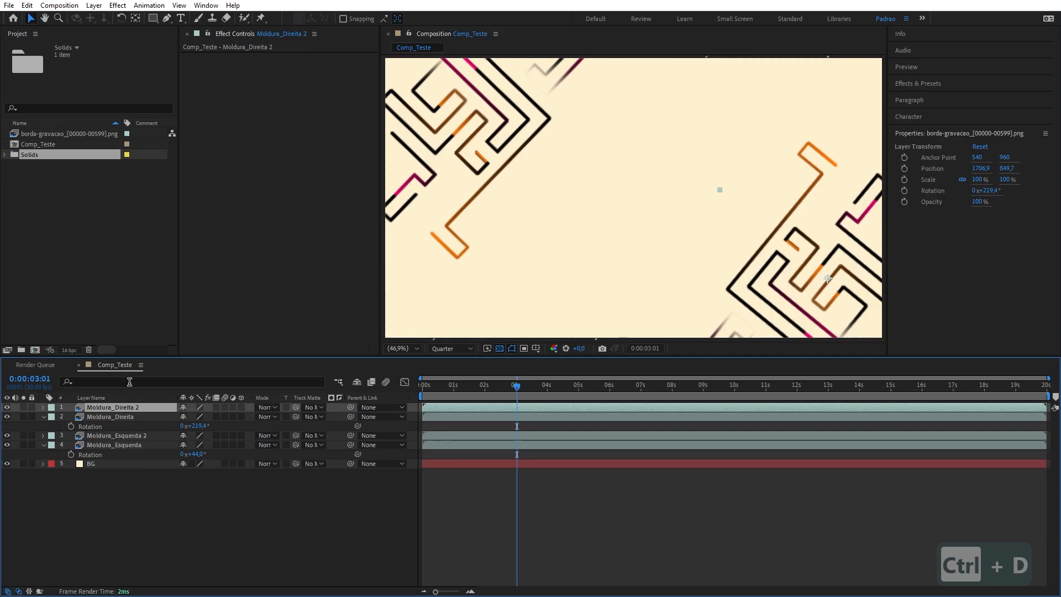
Toggle the timeline's name column repeatedly and leave it displaying the layers' source names.
left_click(93, 397)
left_click(93, 396)
left_click(93, 397)
left_click(93, 397)
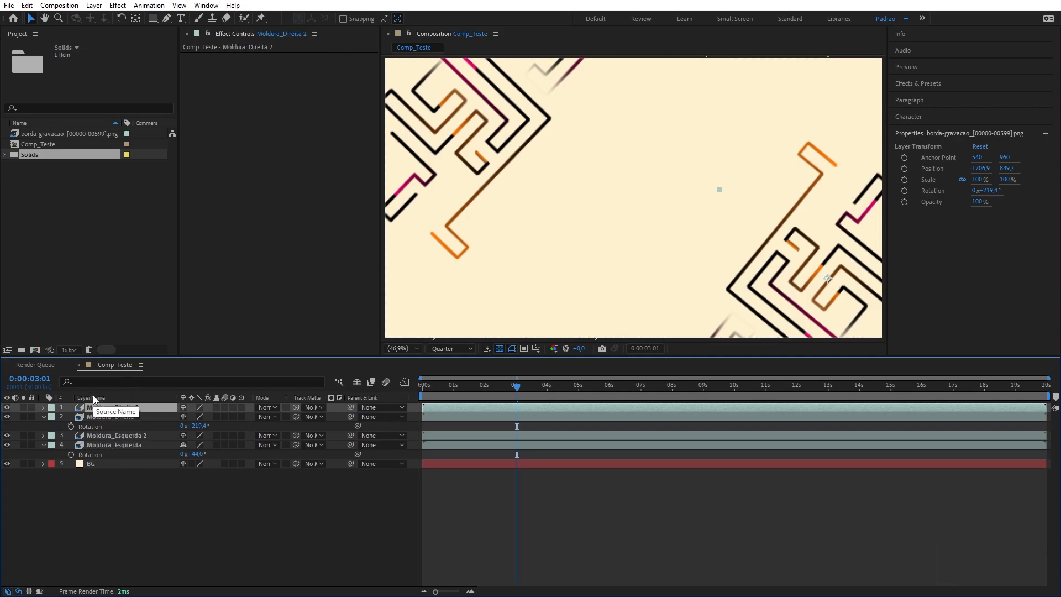
left_click(93, 396)
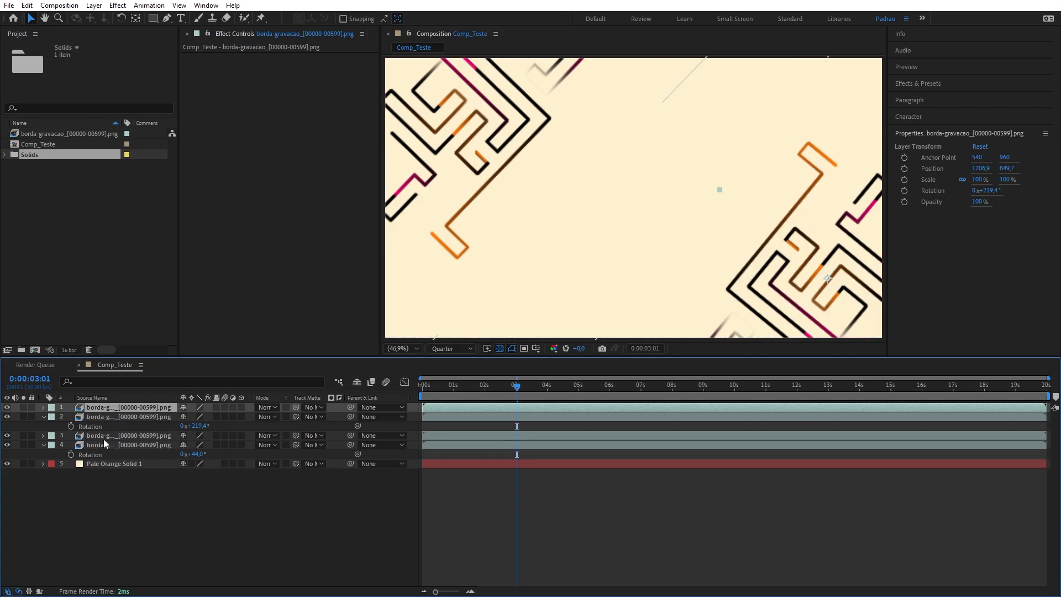
Check the source names of the border copies and the background solid, and expand the project's Solids folder.
left_click(119, 436)
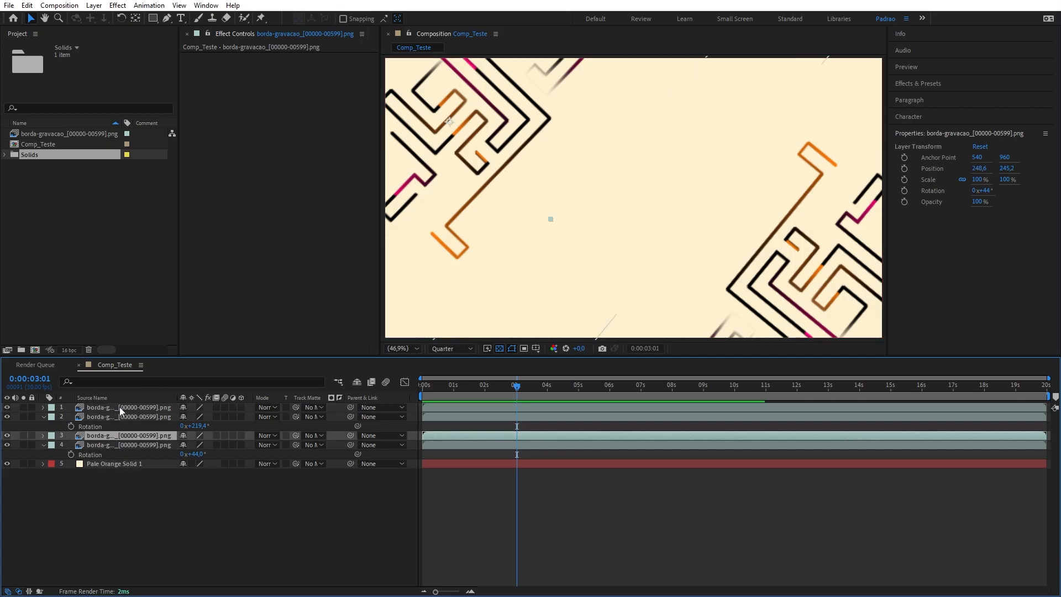
left_click(120, 408)
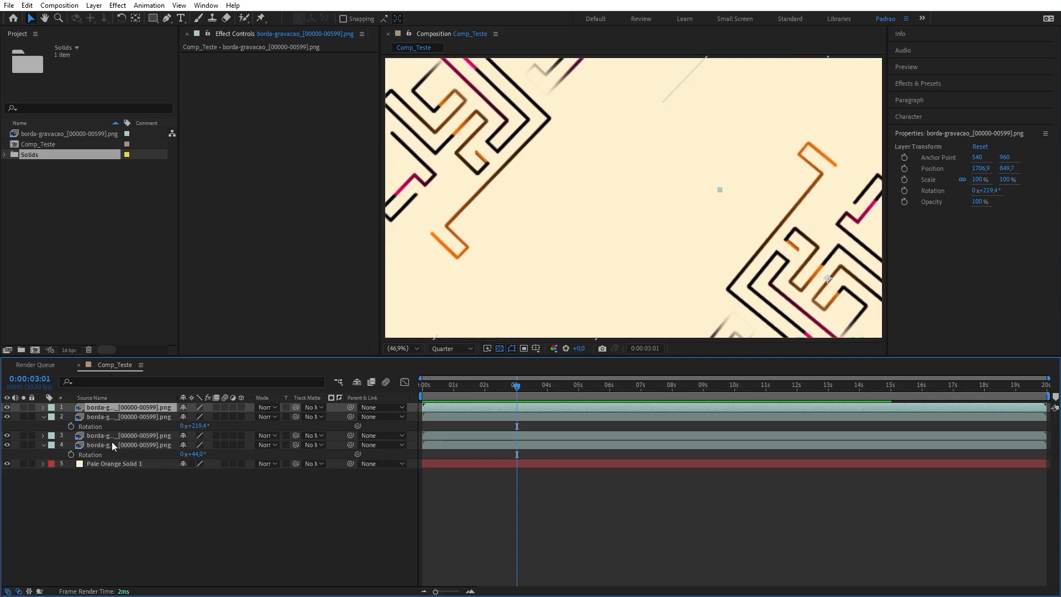
left_click(102, 464)
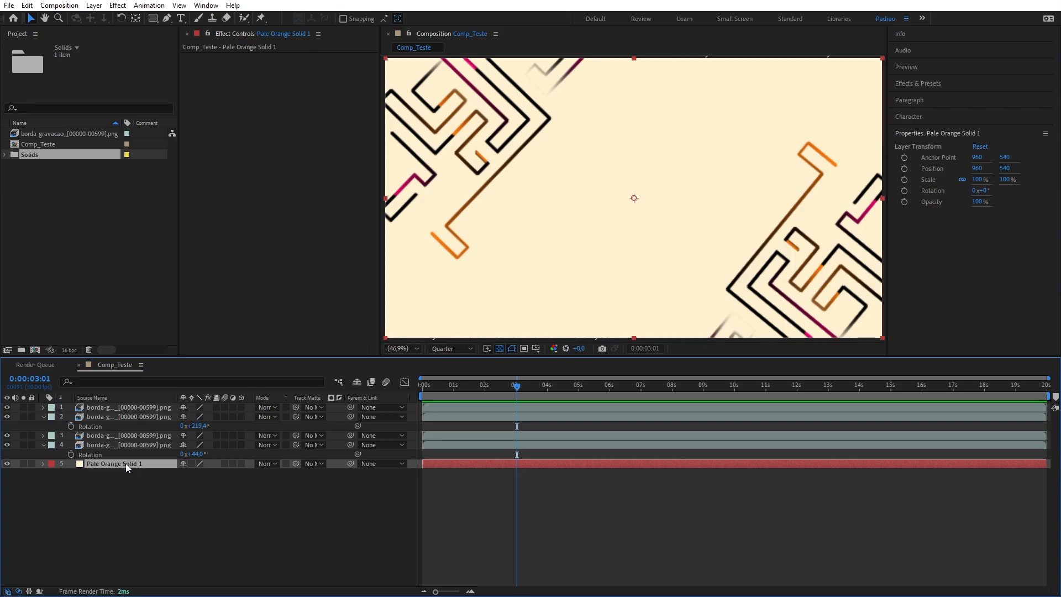
left_click(5, 155)
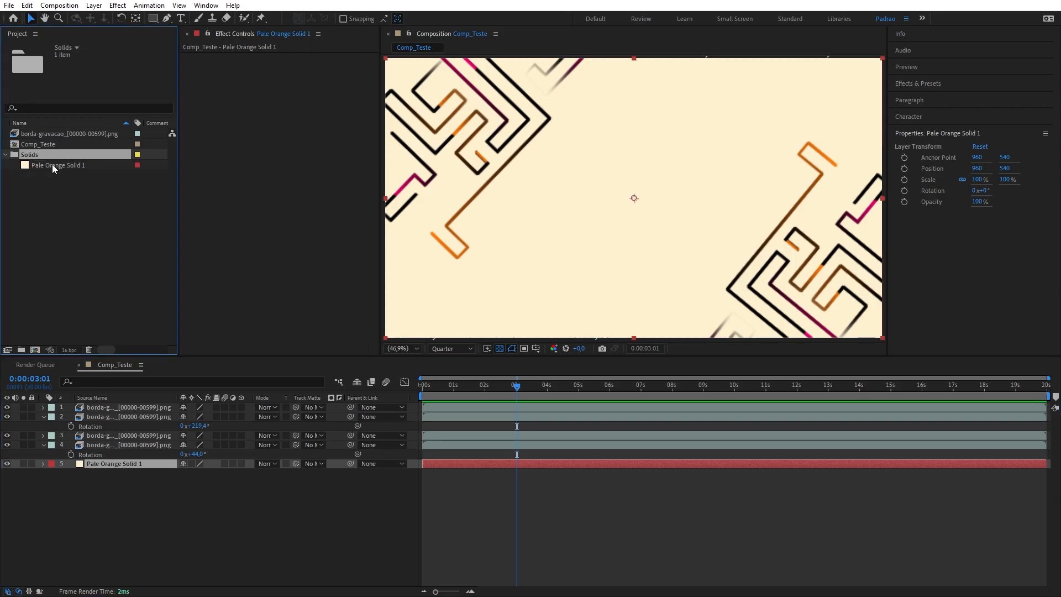
Rename the Pale Orange Solid 1 source in the project's Solids folder as BG.
left_click(52, 165)
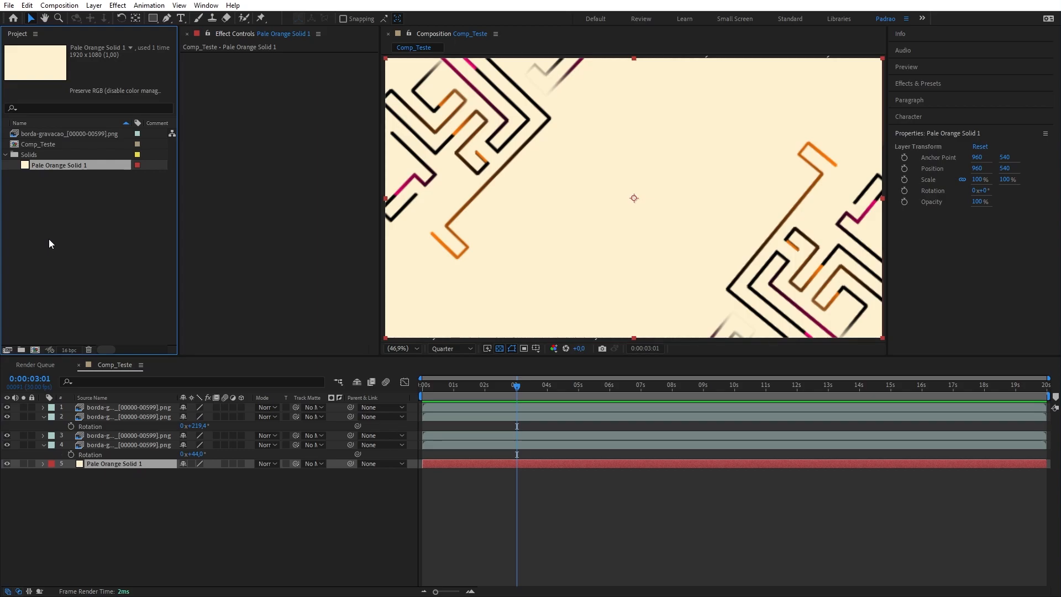
key("Return")
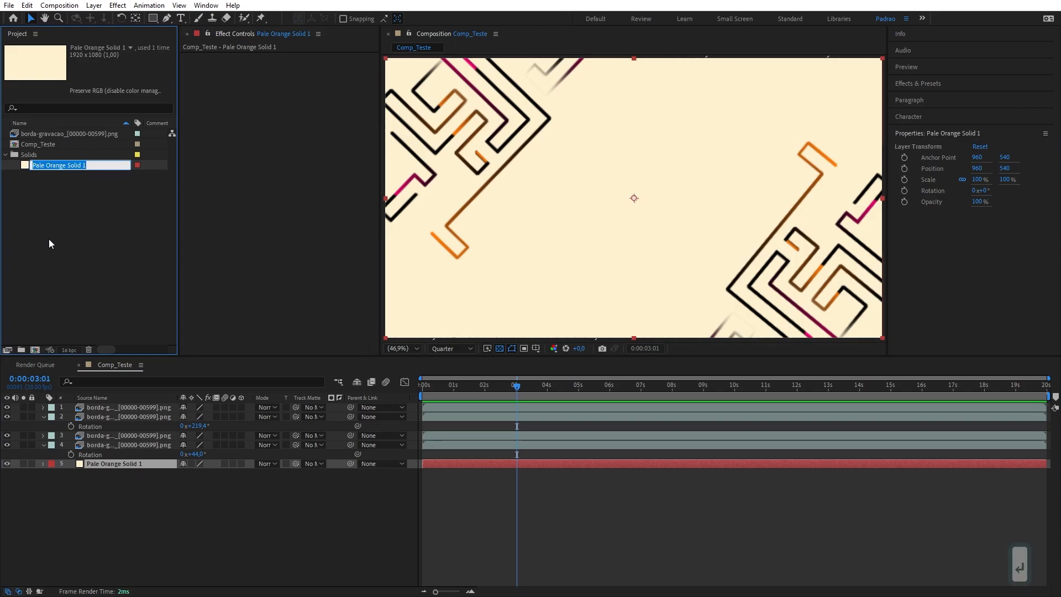
type("BG")
key("Return")
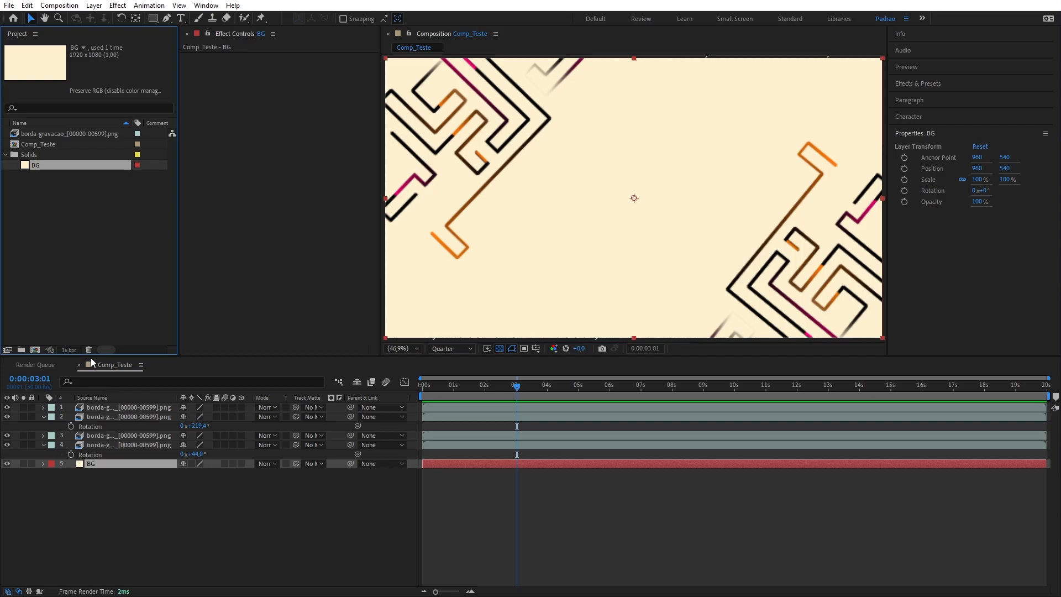
Rename the borda-gravacao PNG sequence in the project as Moldura.
left_click(49, 133)
key("Return")
type("Moldura")
key("Return")
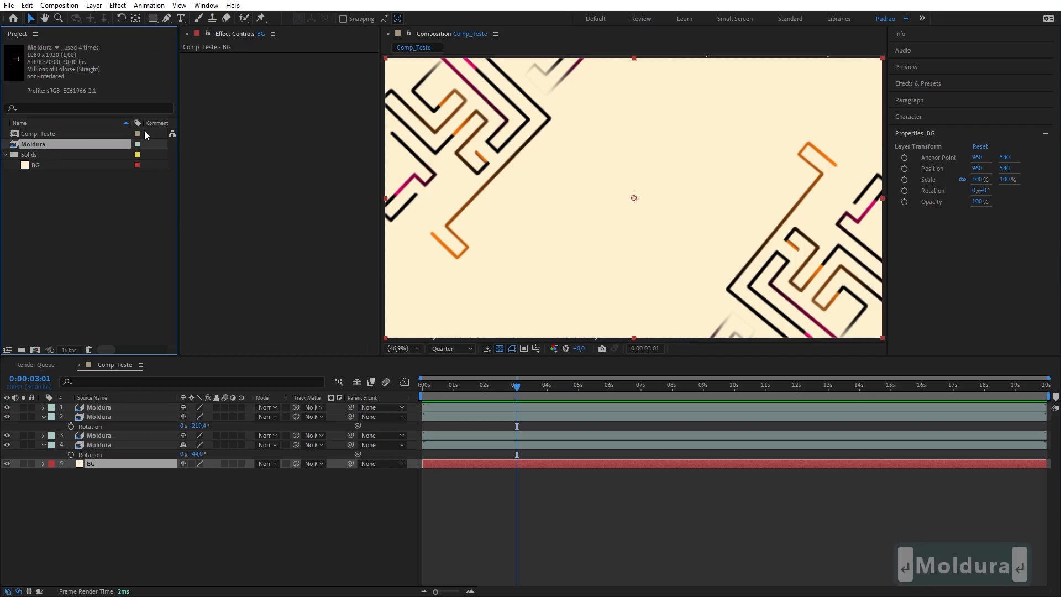
Compare source names with layer names in the timeline's name column and leave it displaying layer names.
left_click(149, 448)
left_click(129, 409)
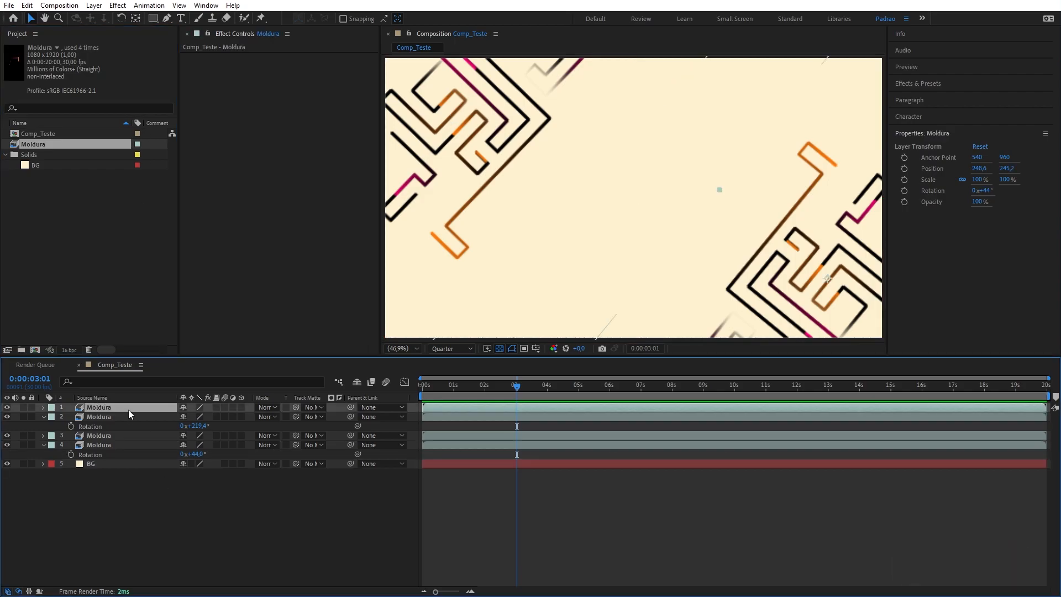
left_click(108, 398)
left_click(121, 306)
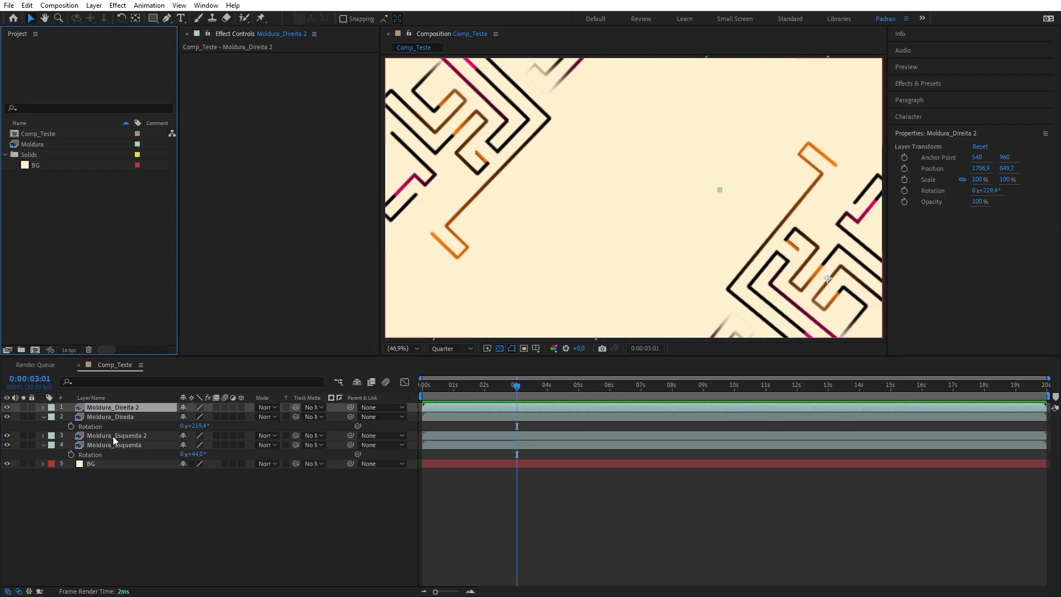
left_click(101, 396)
left_click(101, 396)
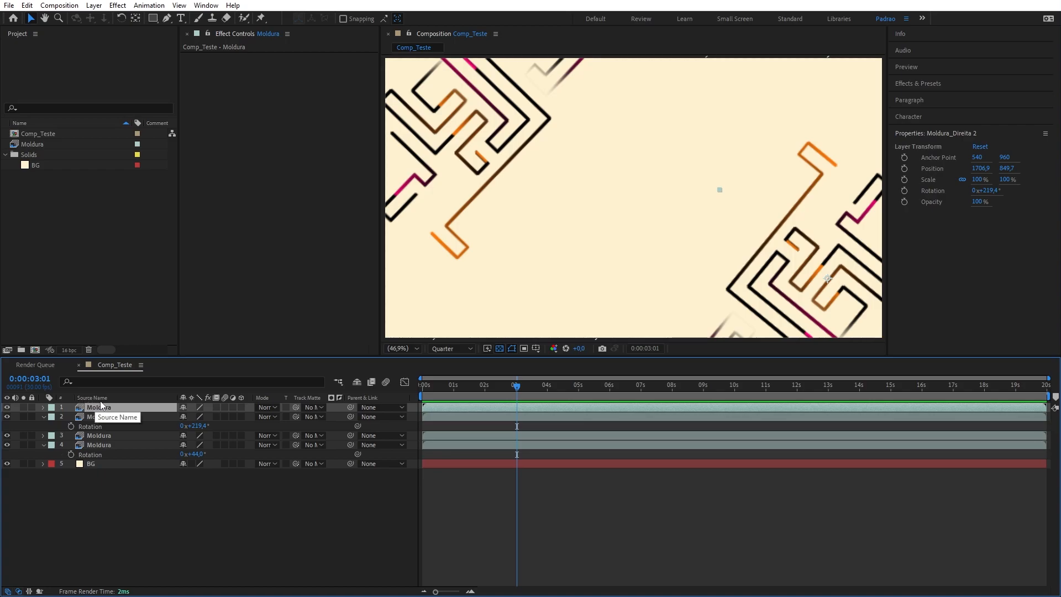
left_click(94, 510)
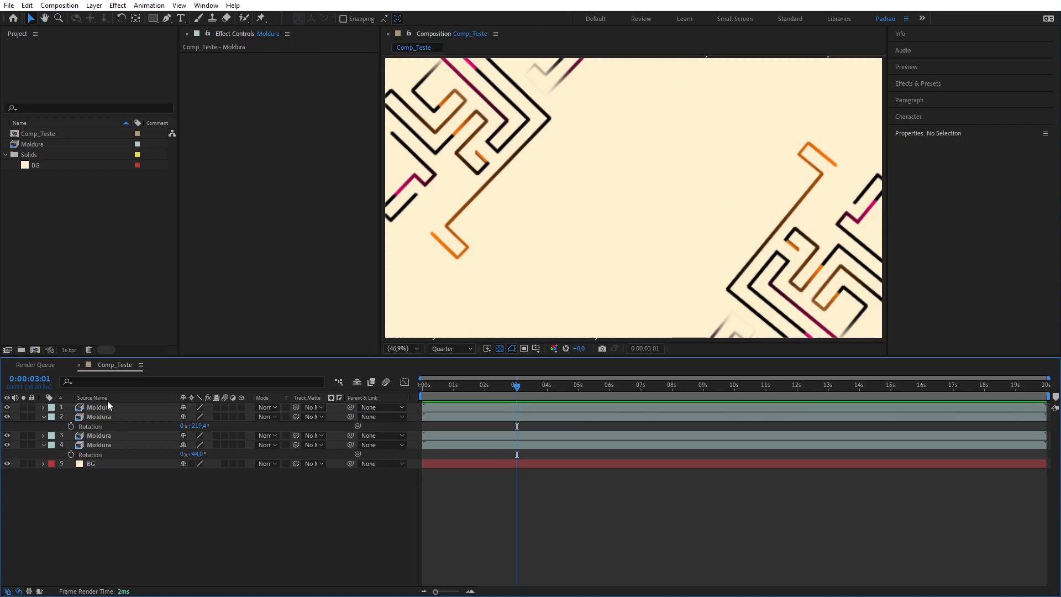
left_click(92, 397)
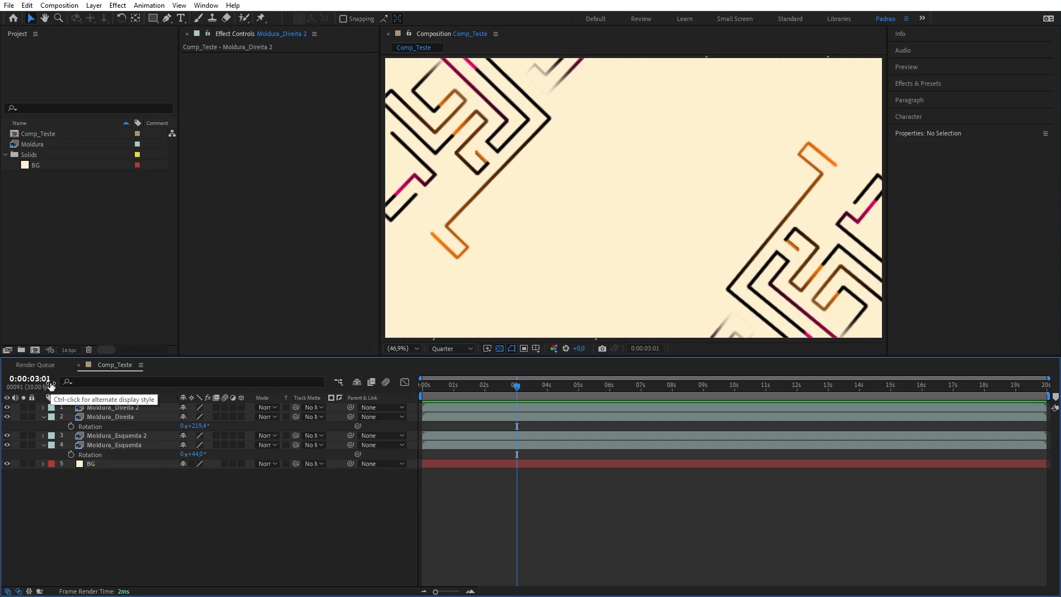
Scrub through the composition to 0:00:03:05 and add a text layer reading AFTER EFFECTS É TOP.
left_click_drag(509, 385, 1034, 401)
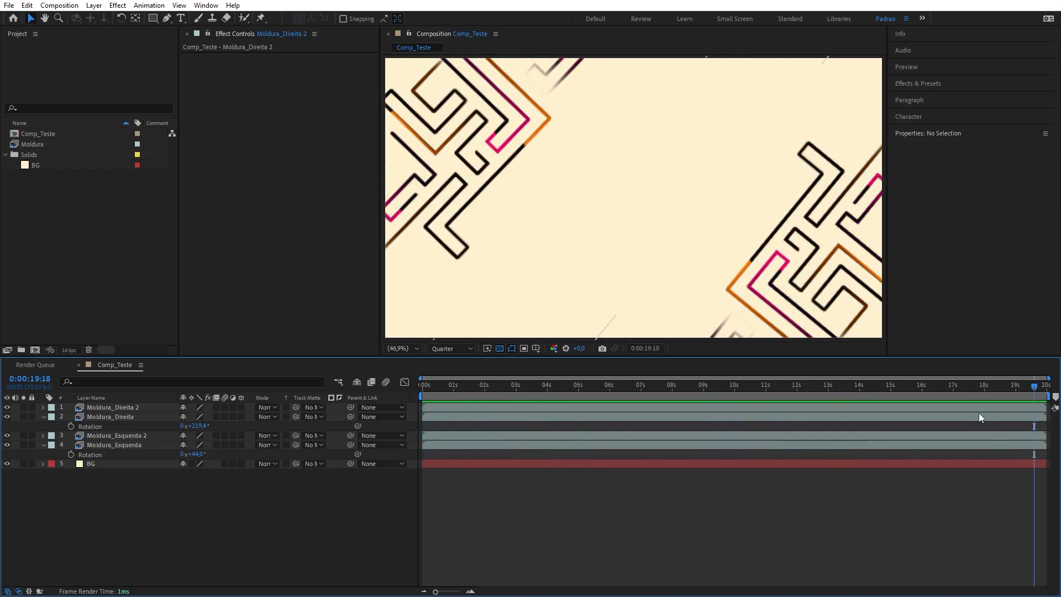
left_click_drag(452, 387, 521, 394)
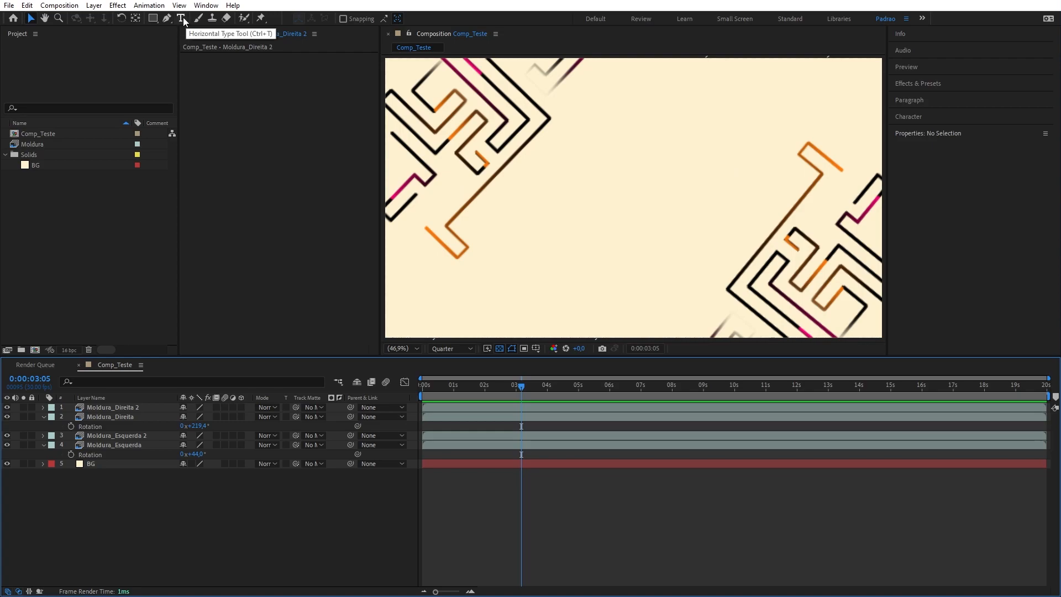
left_click(181, 18)
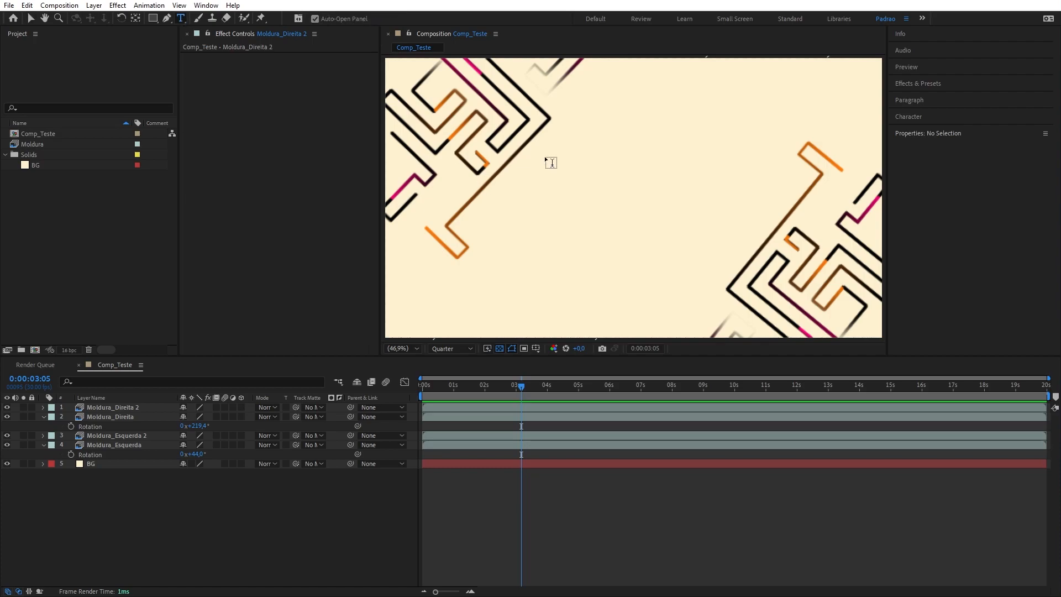
left_click(499, 201)
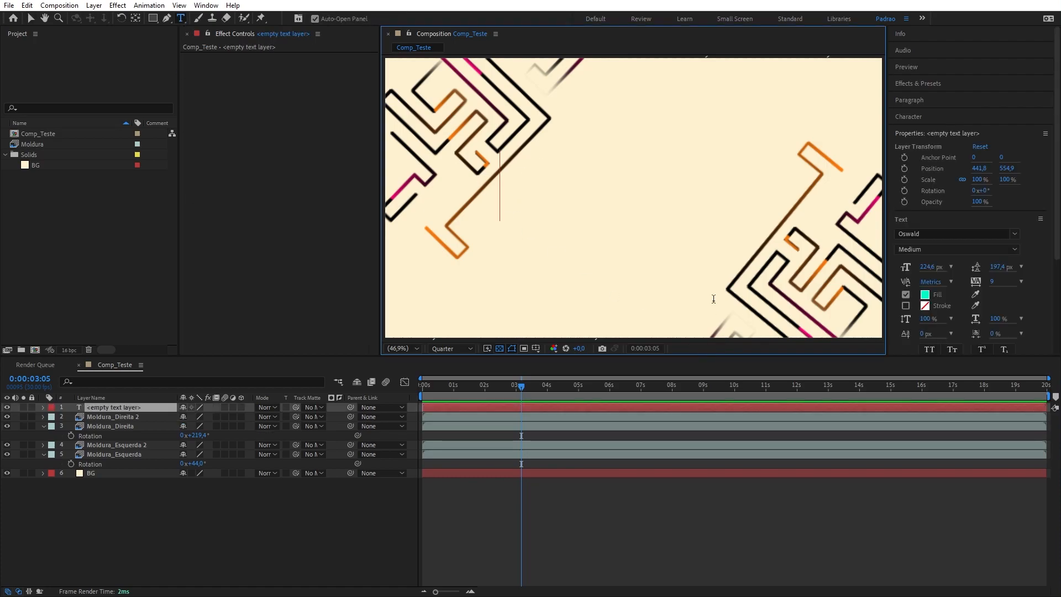
type("AFTER EFF")
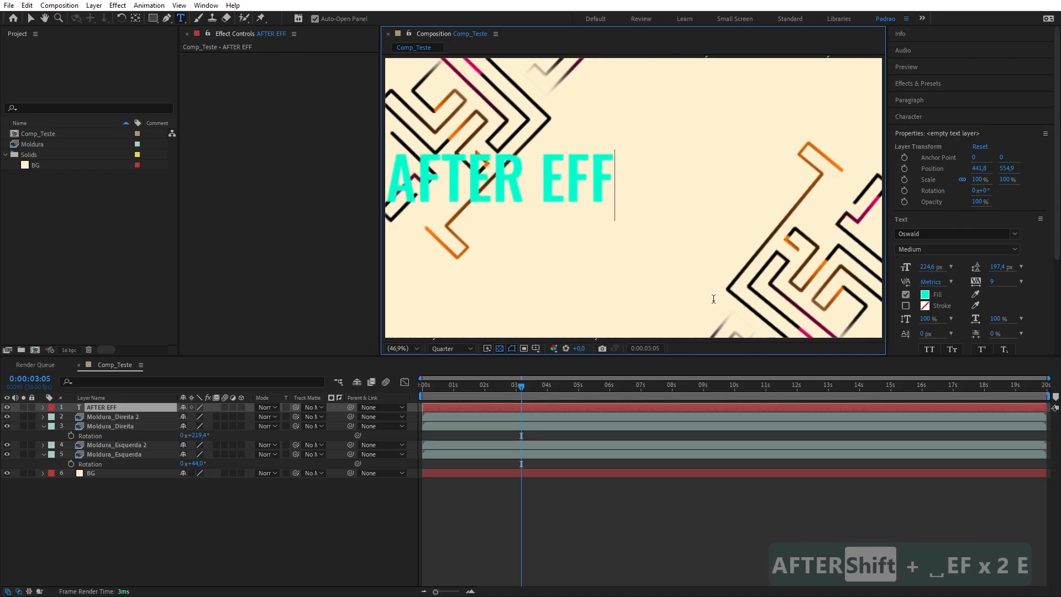
type("ECTS É TOP")
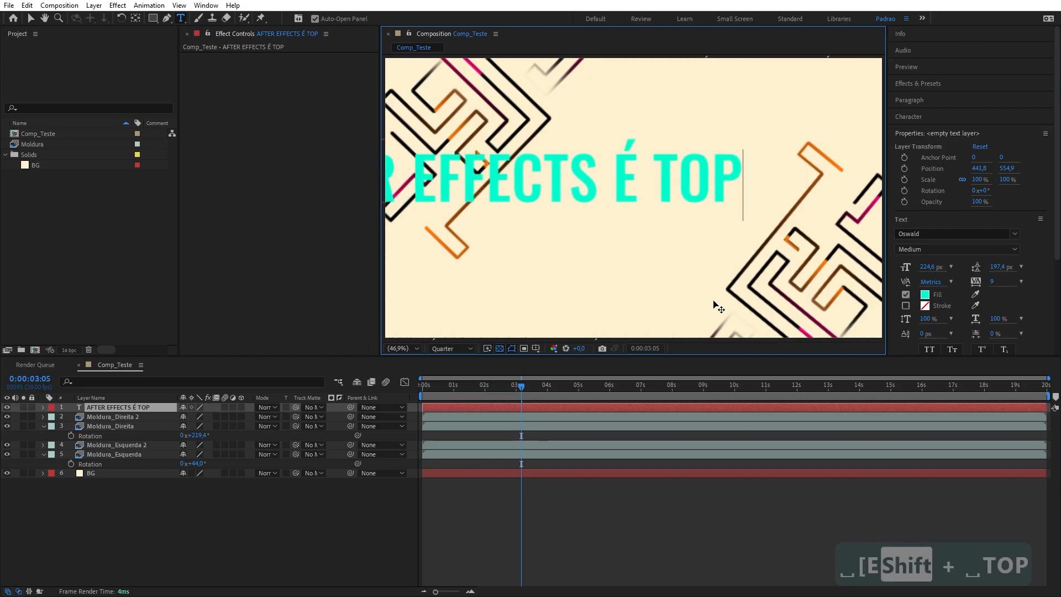
left_click(146, 407)
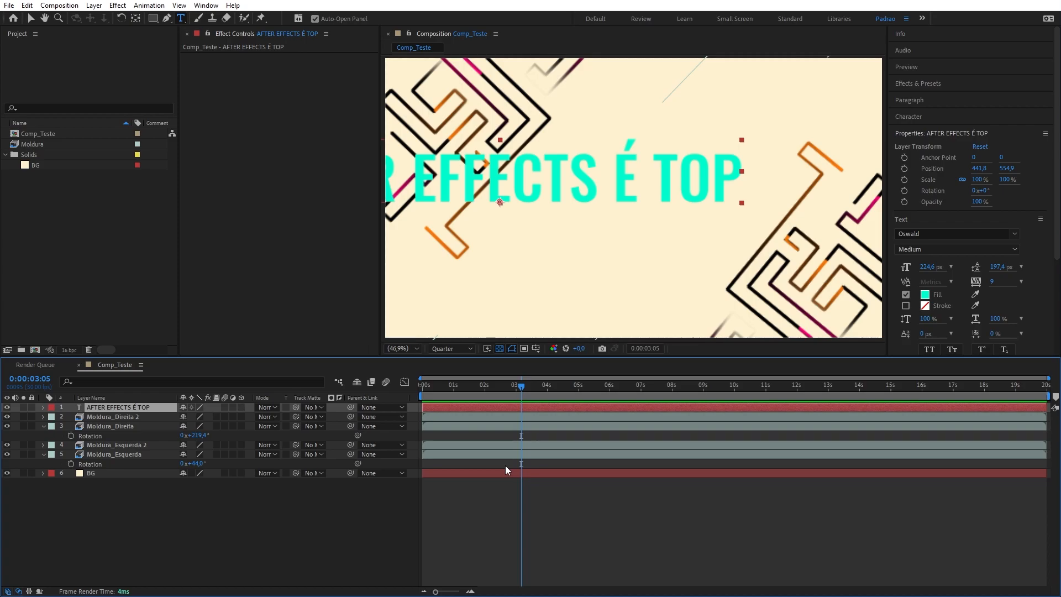
key("ctrl+alt+Home")
left_click(26, 5)
left_click(66, 18)
Activate the Selection tool, examine the text layer's anchor point up close, and fit the composition back in the viewer.
key("v")
scroll(498, 205, "up", 10)
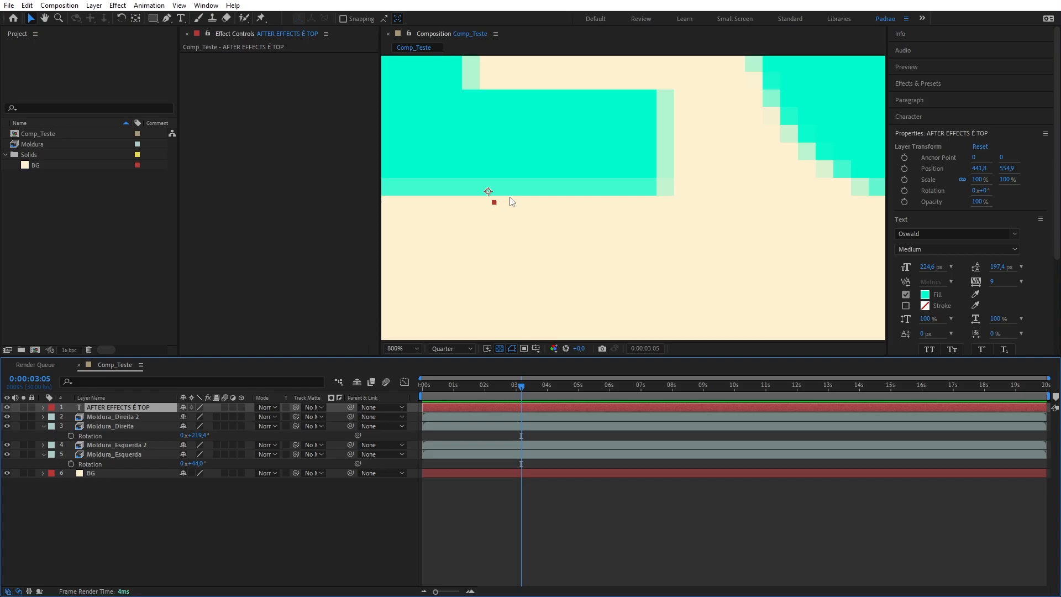
left_click(402, 349)
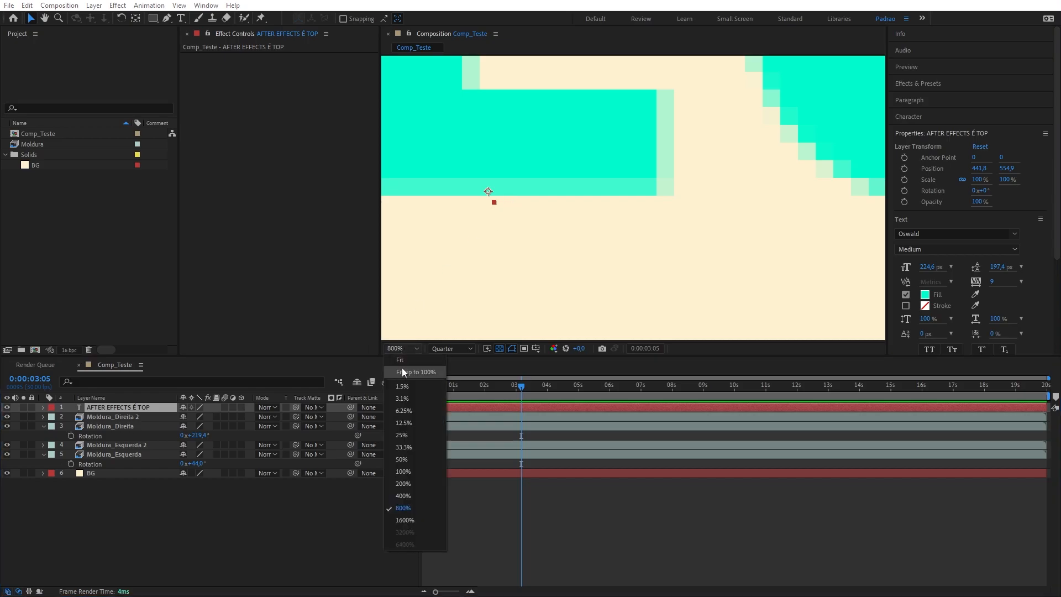
left_click(401, 370)
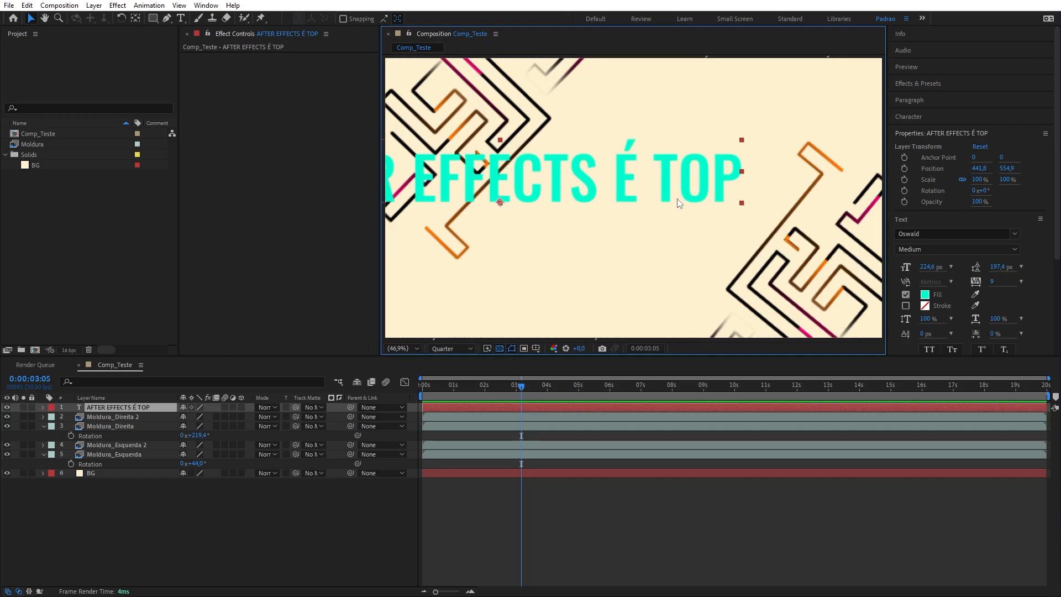
Centre the text layer in the composition and show the Title/Action Safe guides to check its anchor point against the centre mark.
key("ctrl+Home")
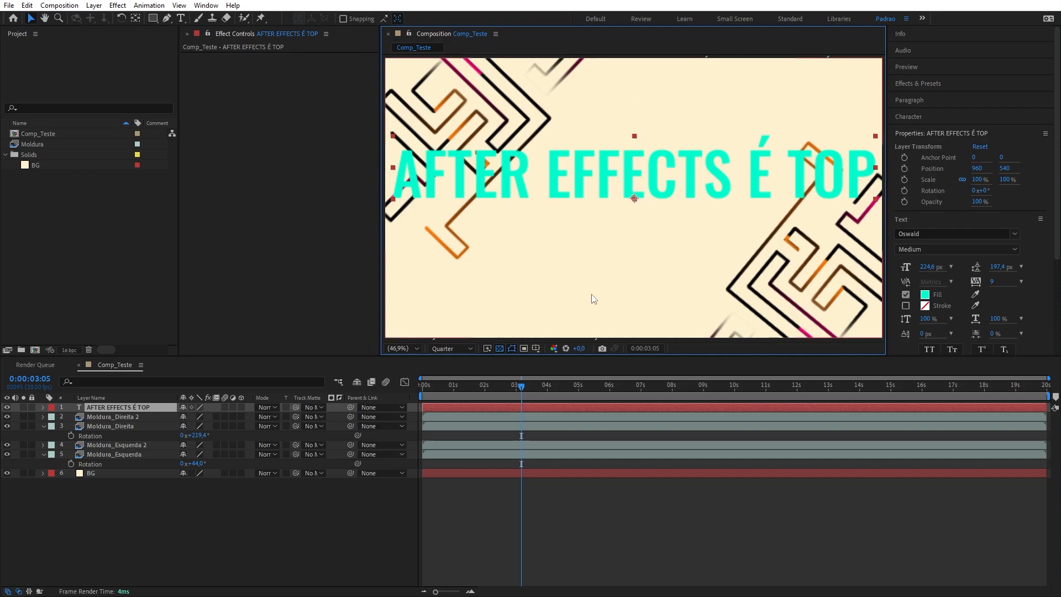
left_click(535, 348)
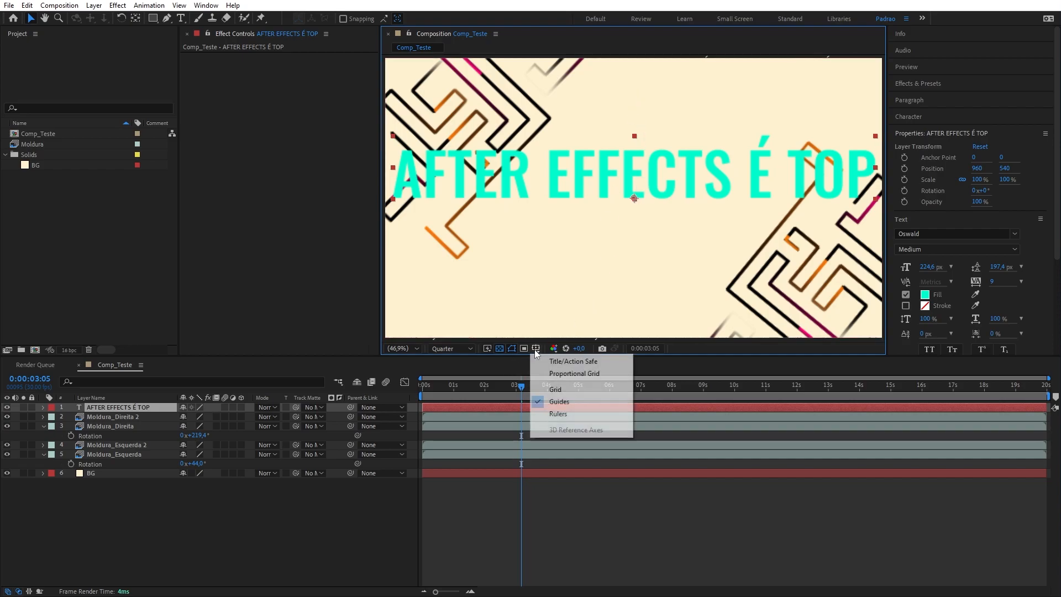
left_click(569, 362)
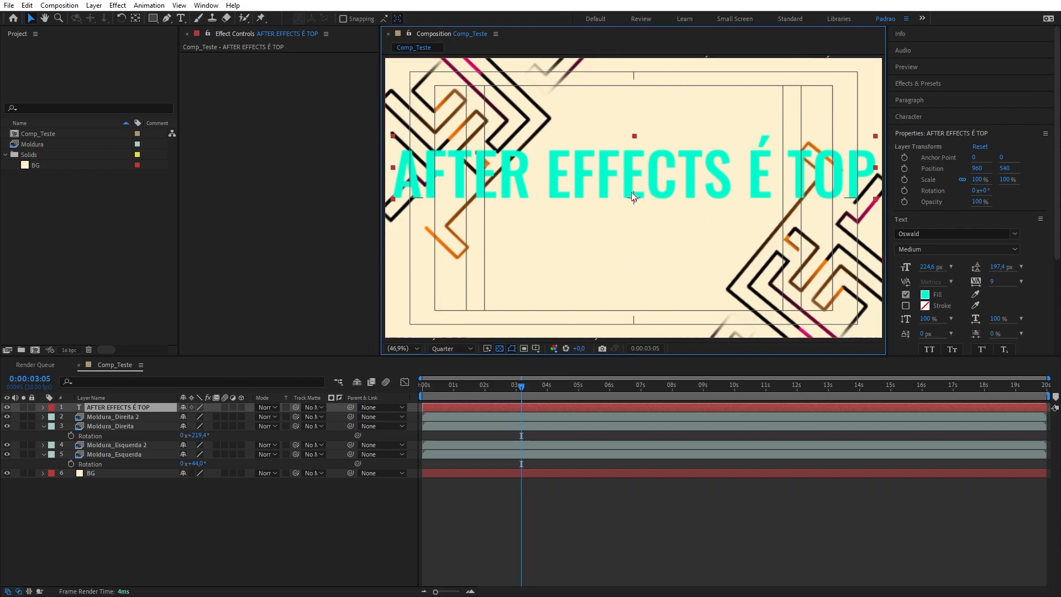
scroll(691, 182, "up", 3)
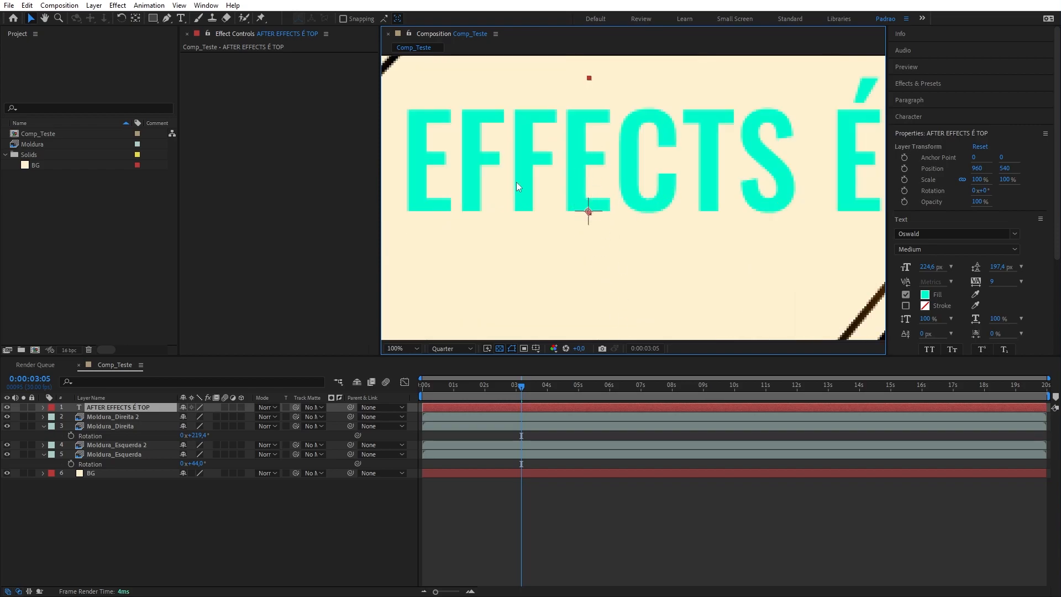
scroll(569, 205, "down", 2)
scroll(575, 208, "up", 2)
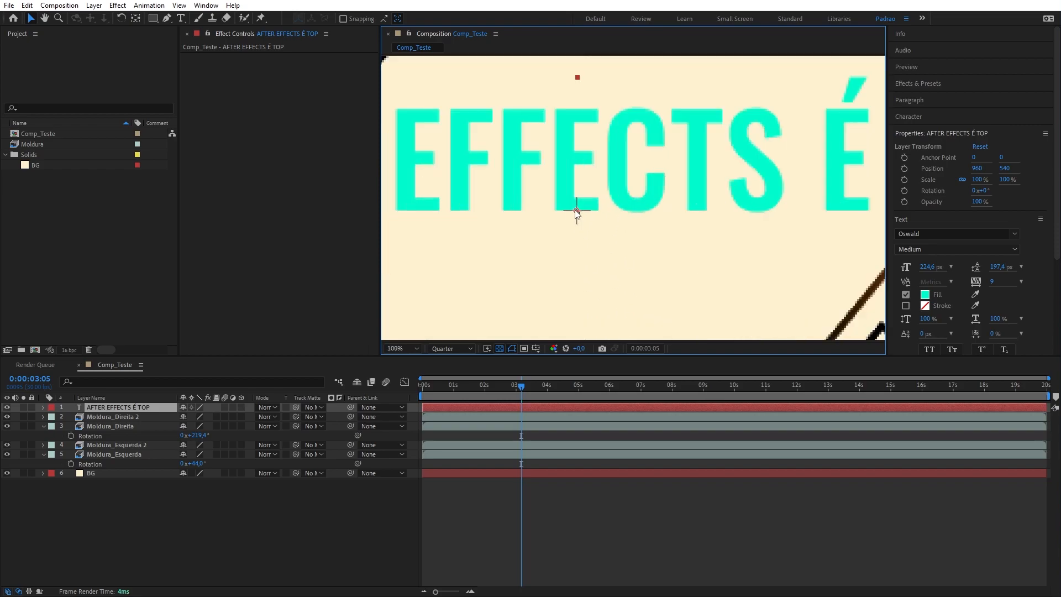
scroll(575, 208, "down", 4)
Centre the text layer's anchor point in its content and align the layer to the composition's centre.
left_click(122, 407)
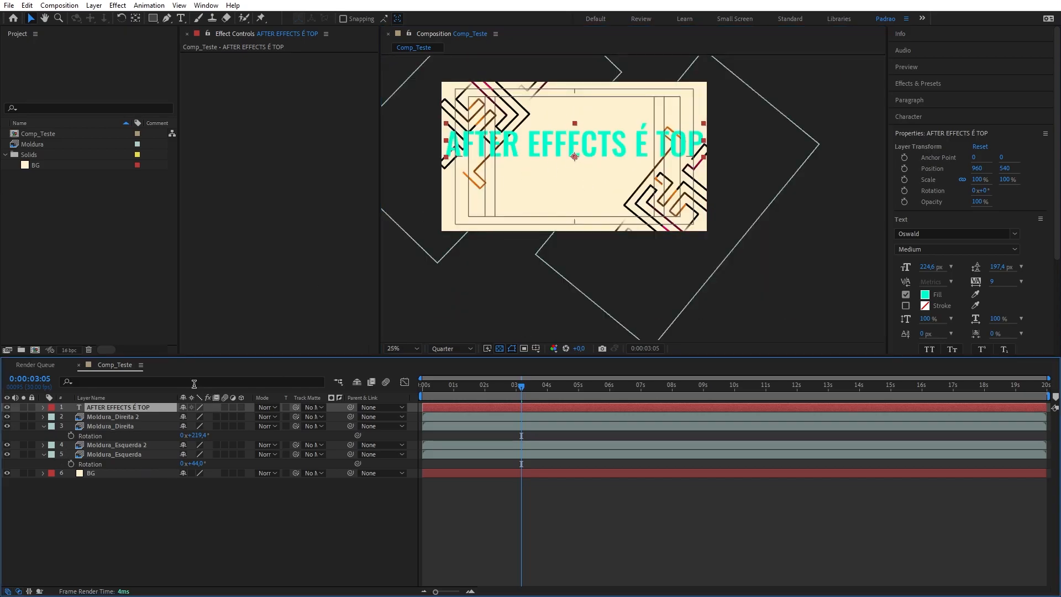
key("ctrl+alt+Home")
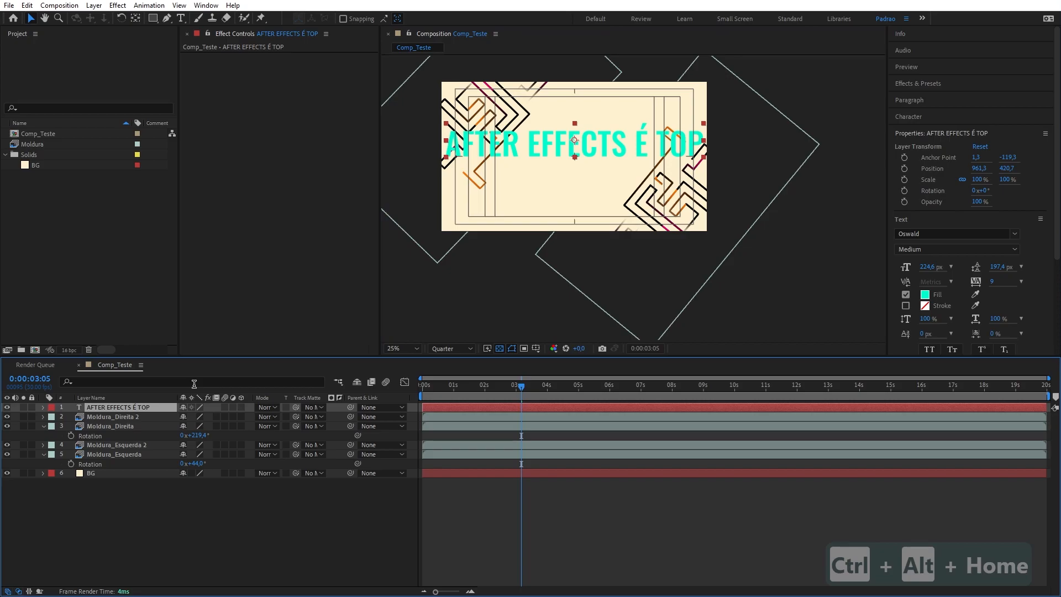
scroll(578, 135, "up", 5)
scroll(661, 171, "down", 7)
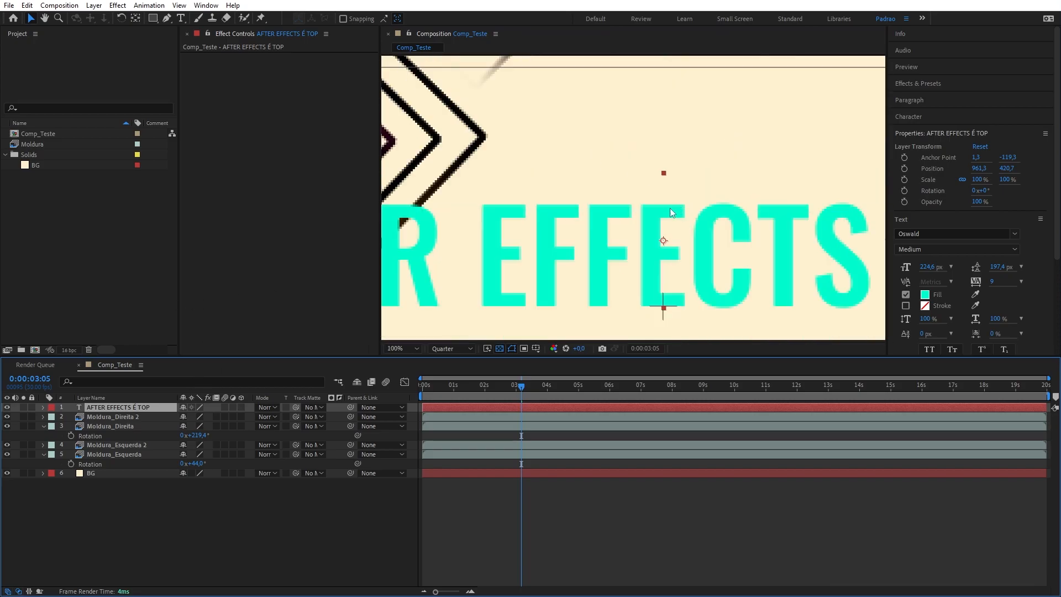
scroll(673, 224, "up", 1)
key("ctrl+Home")
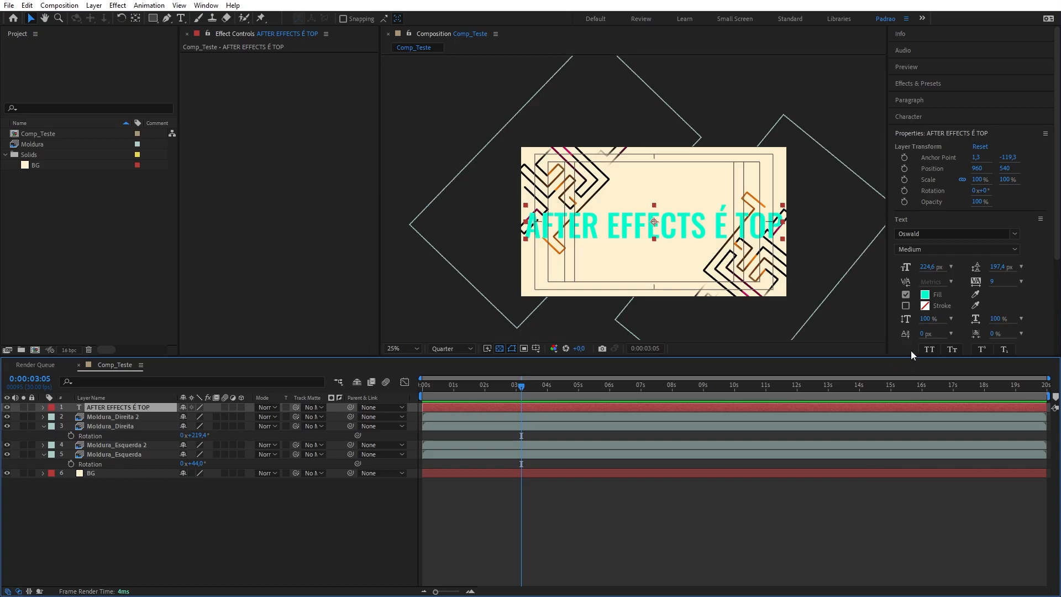
Set the text's fill colour to pink EF0372 by sampling it from the border artwork.
left_click(911, 115)
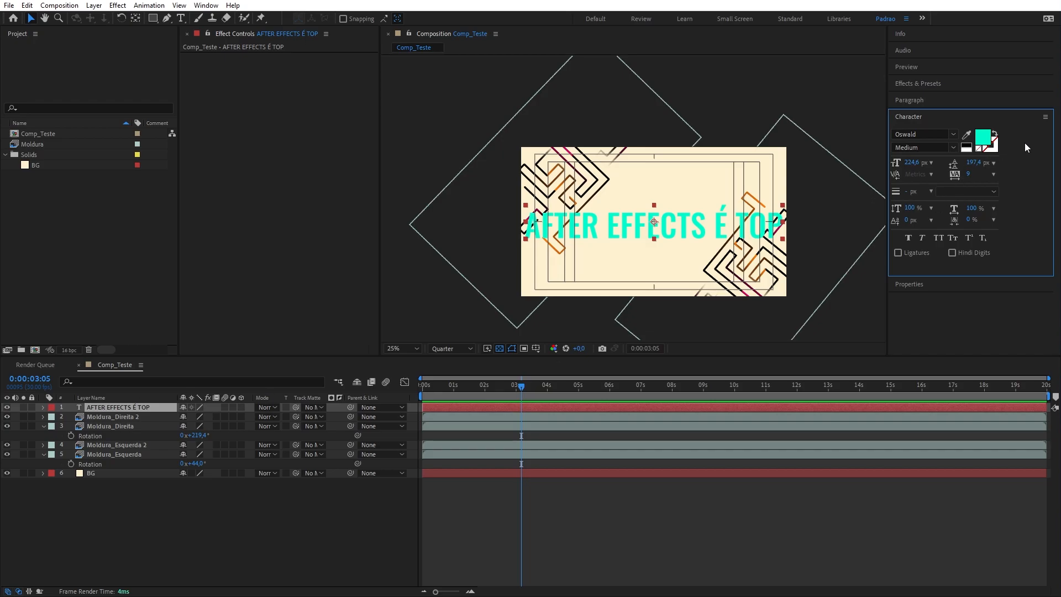
left_click(984, 139)
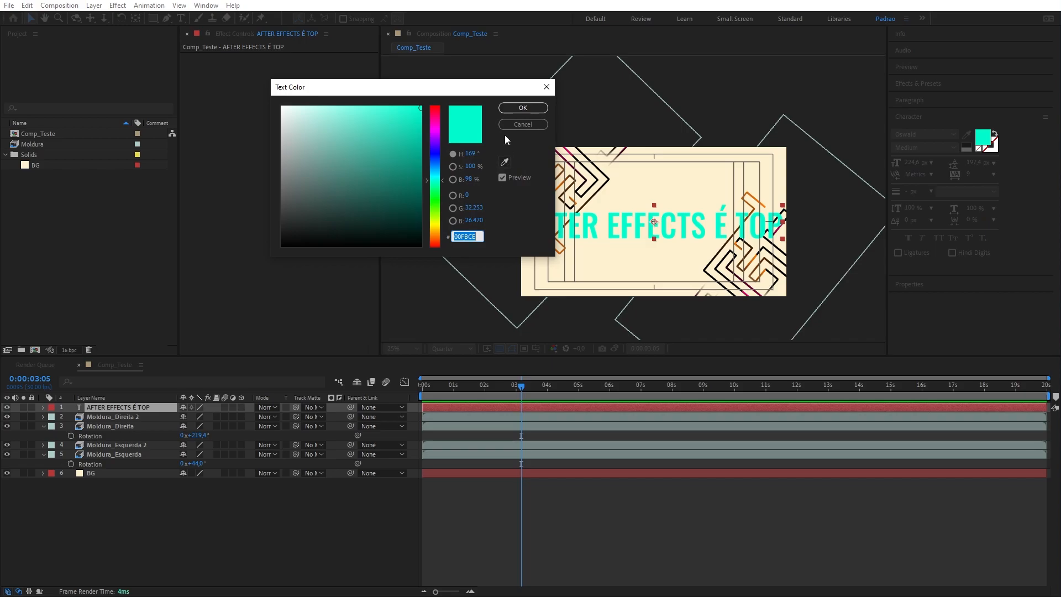
left_click(504, 162)
left_click(575, 154)
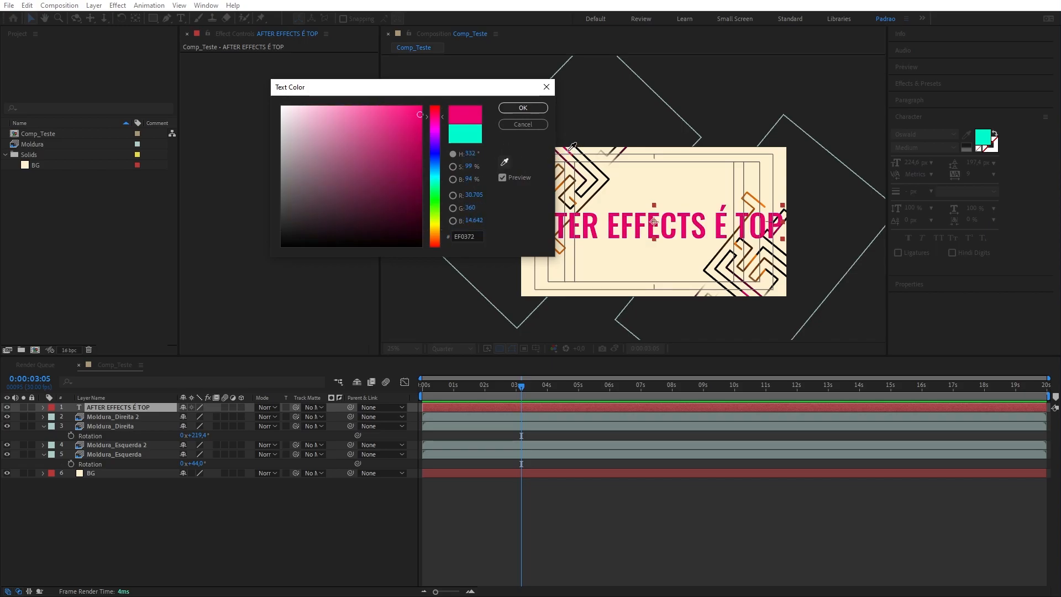
left_click(570, 149)
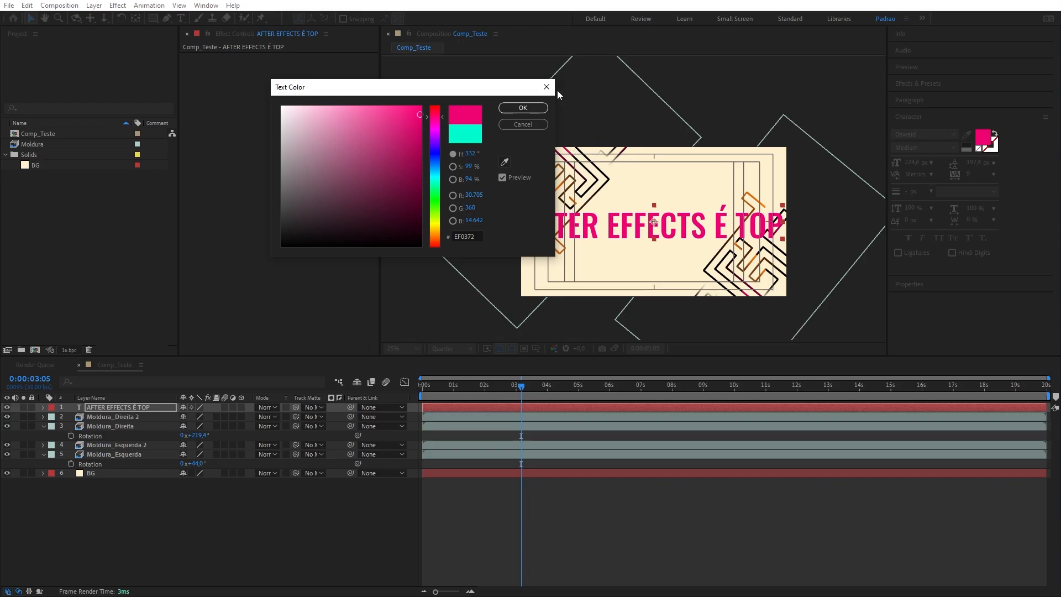
left_click(523, 108)
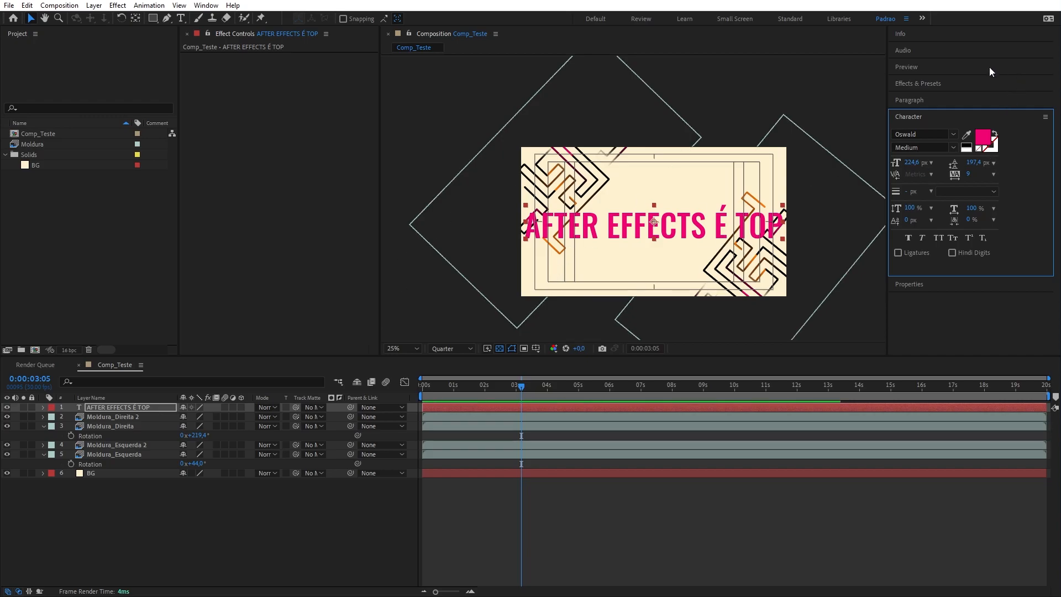
Give the title text a muted red stroke colour, set the stroke width to 0 px, and view the stroke order options.
left_click(994, 146)
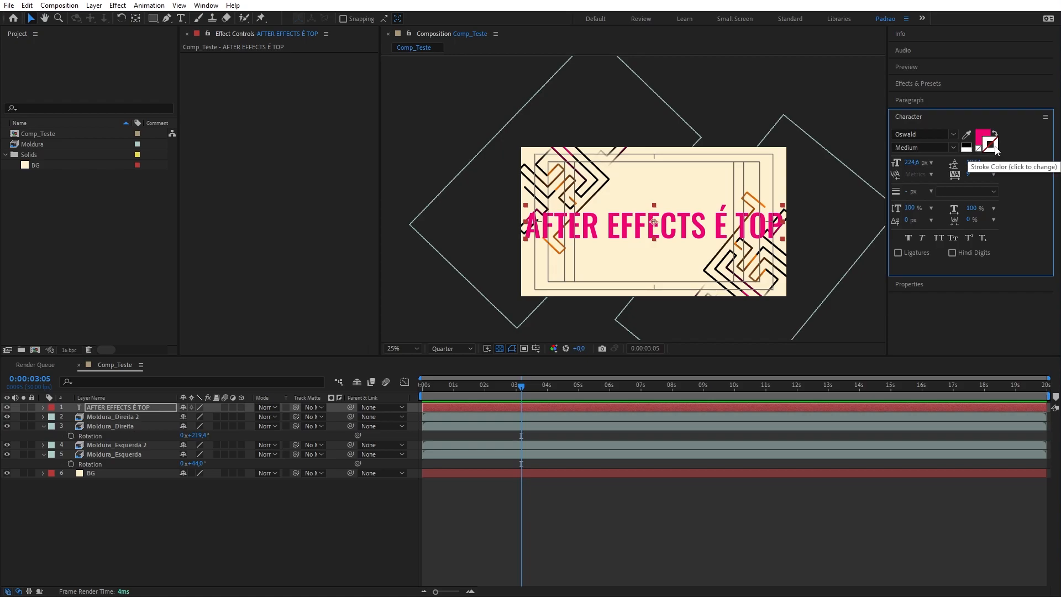
left_click(994, 147)
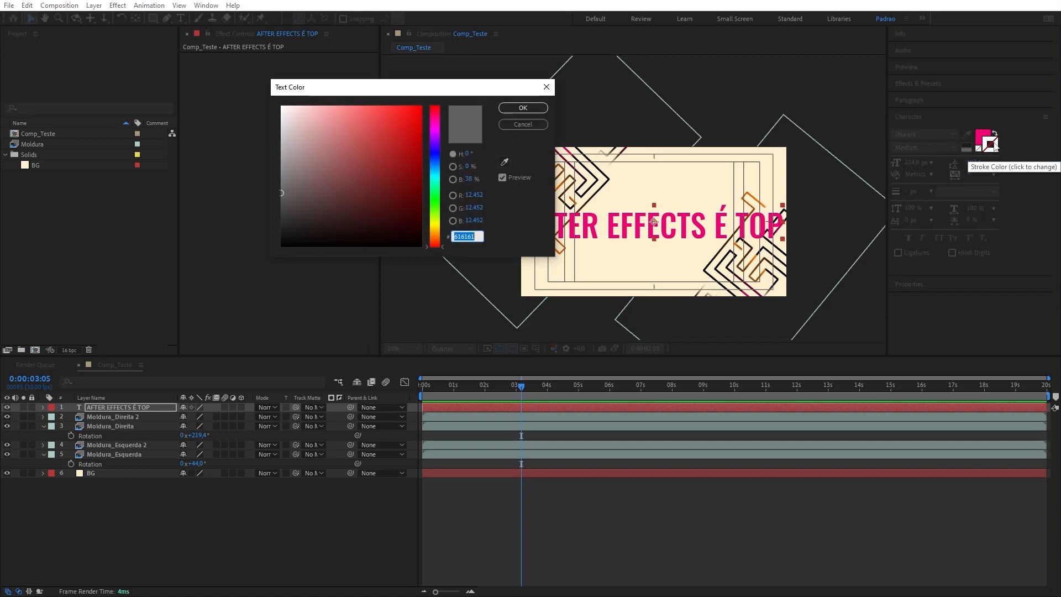
left_click(381, 163)
left_click_drag(381, 164, 364, 150)
left_click(532, 107)
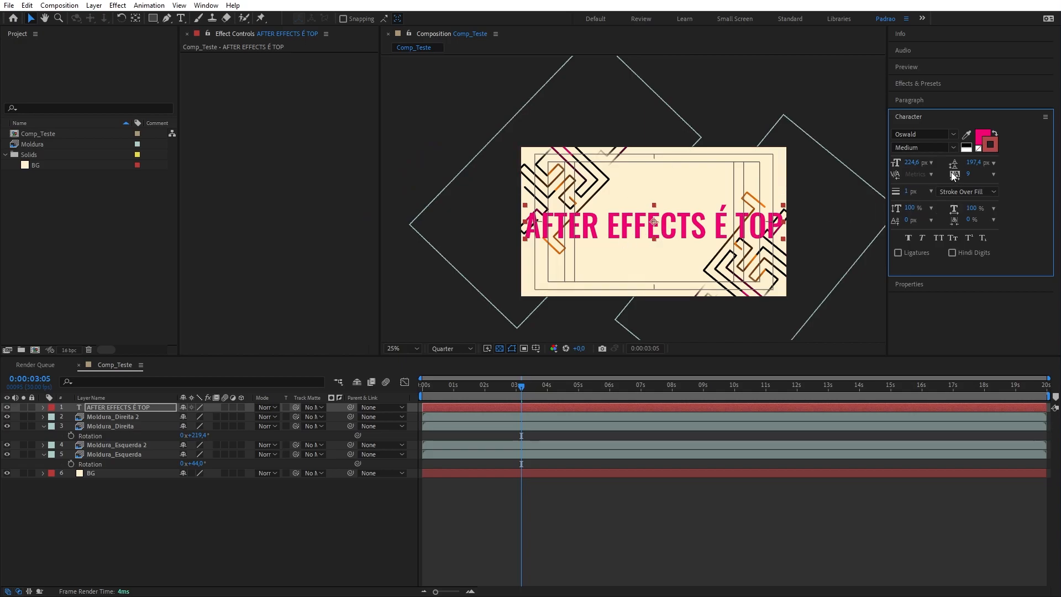
mouse_move(910, 193)
left_mouse_down()
mouse_move(940, 194)
mouse_move(919, 193)
mouse_move(946, 205)
mouse_move(830, 181)
left_mouse_up()
left_click(967, 191)
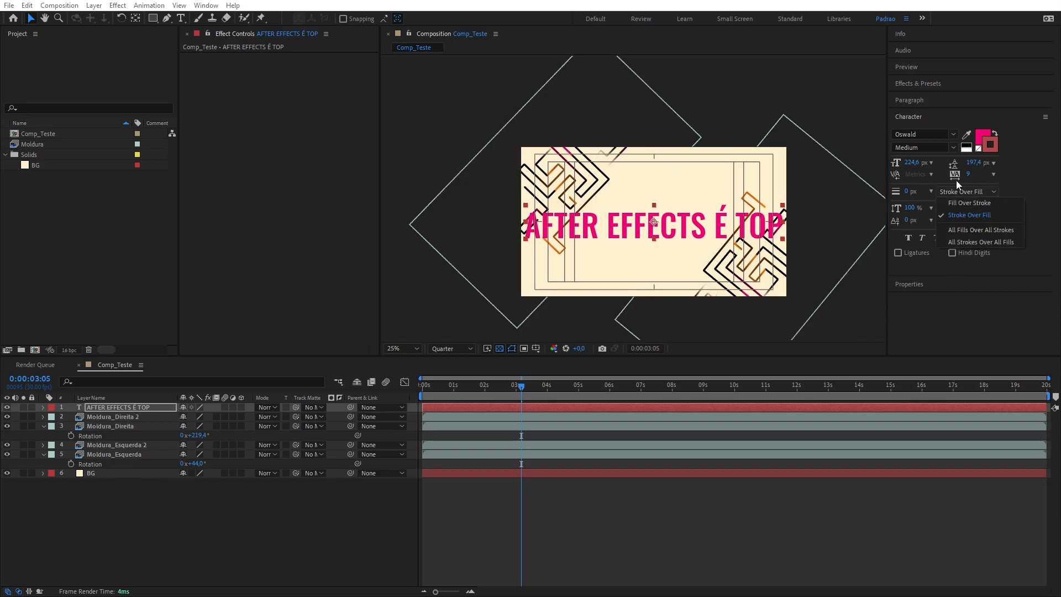
left_click(1031, 197)
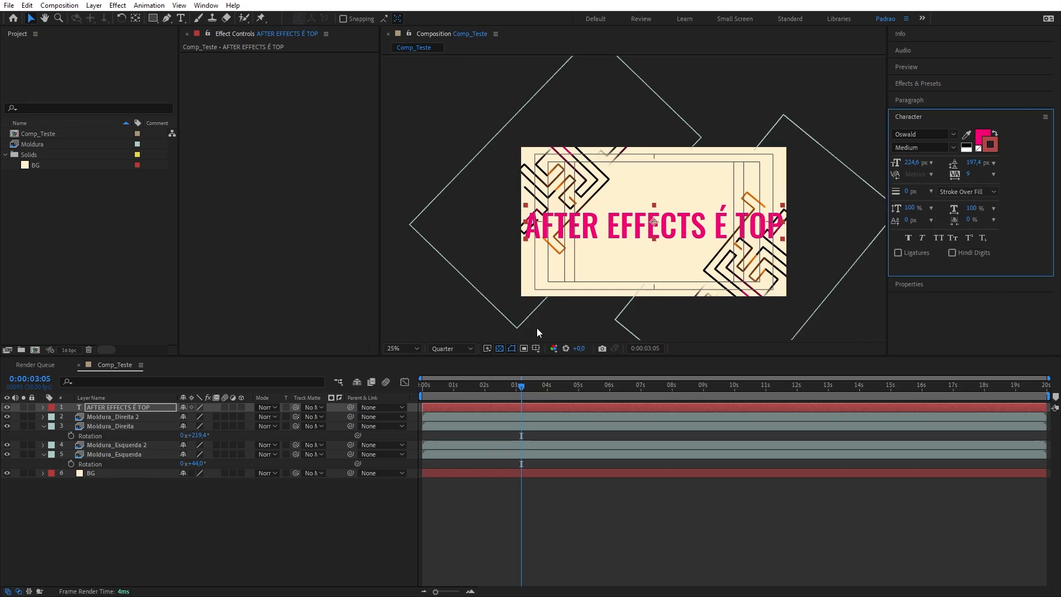
Scale the title text layer to 60% and show the layers' source names in the timeline.
left_click(118, 408)
key("s")
left_click_drag(210, 416, 192, 416)
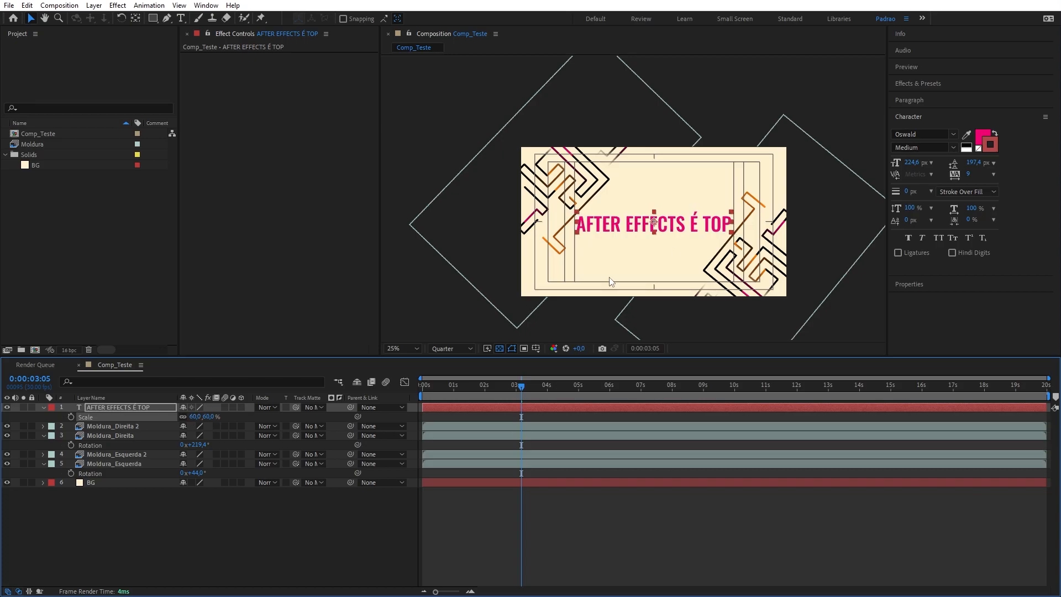
left_click(671, 230)
left_click(74, 500)
left_click(144, 399)
left_click(144, 406)
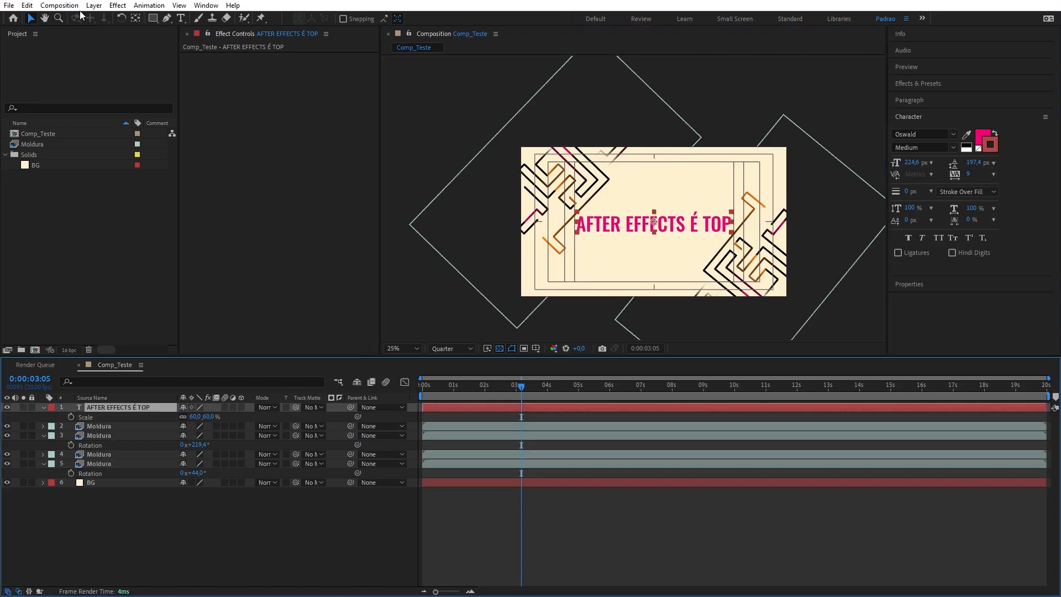
Split the title into two lines, "AFTER EFFECTS" and "É TOP", replacing the space between them with a line break.
left_click(181, 19)
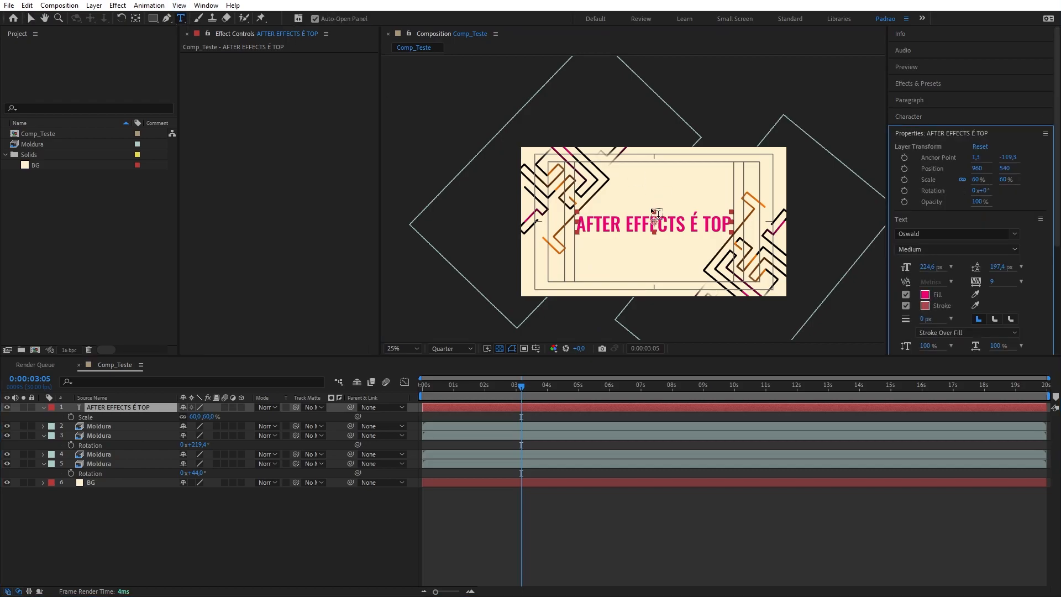
left_click(685, 223)
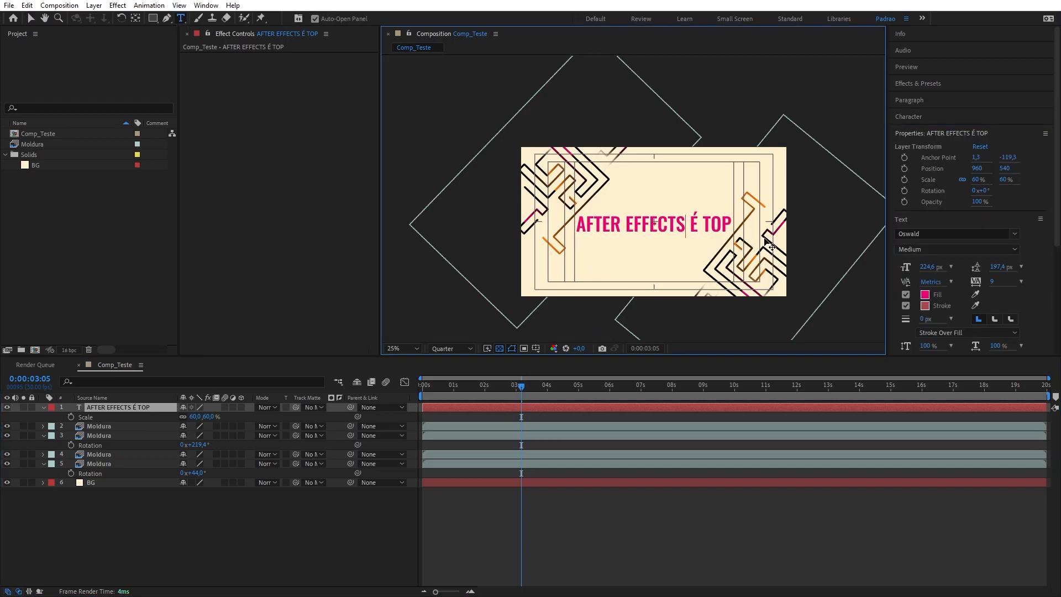
key("Delete")
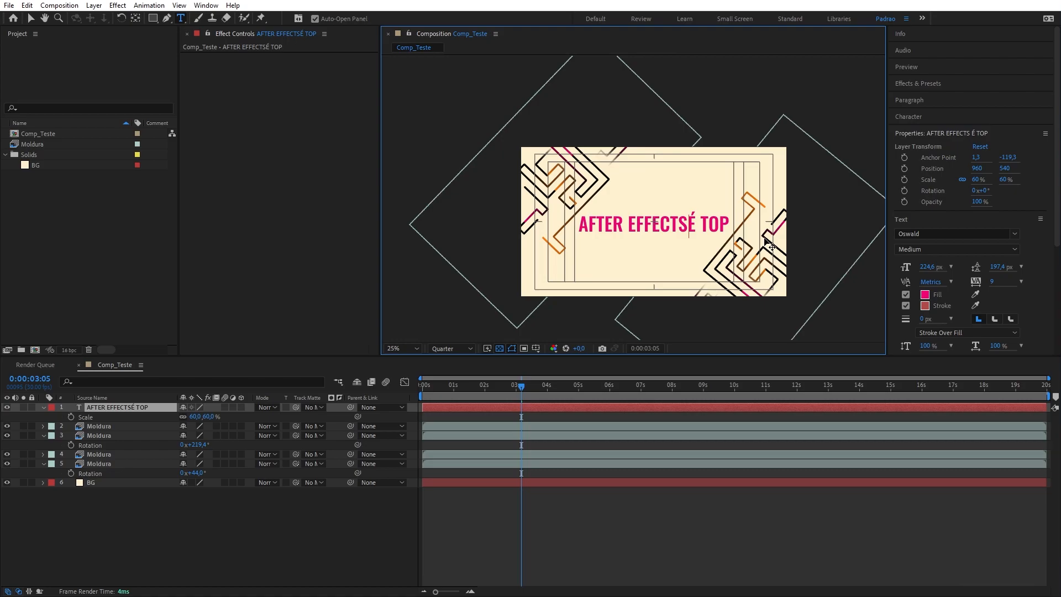
key("Return")
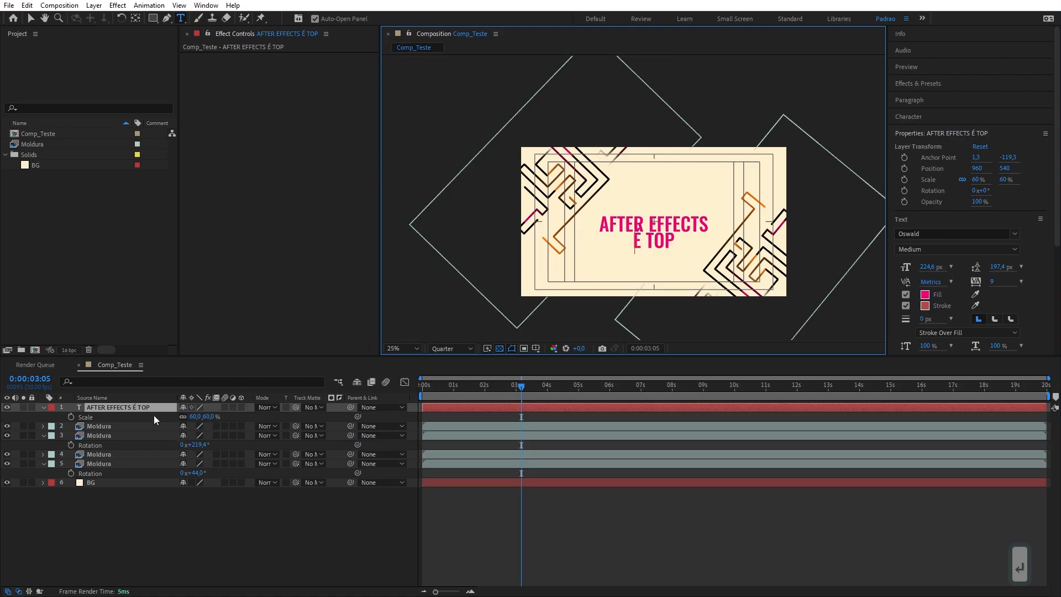
Set the title's leading to 268,4 px and recentre its anchor point and the layer in the composition.
left_click(138, 407)
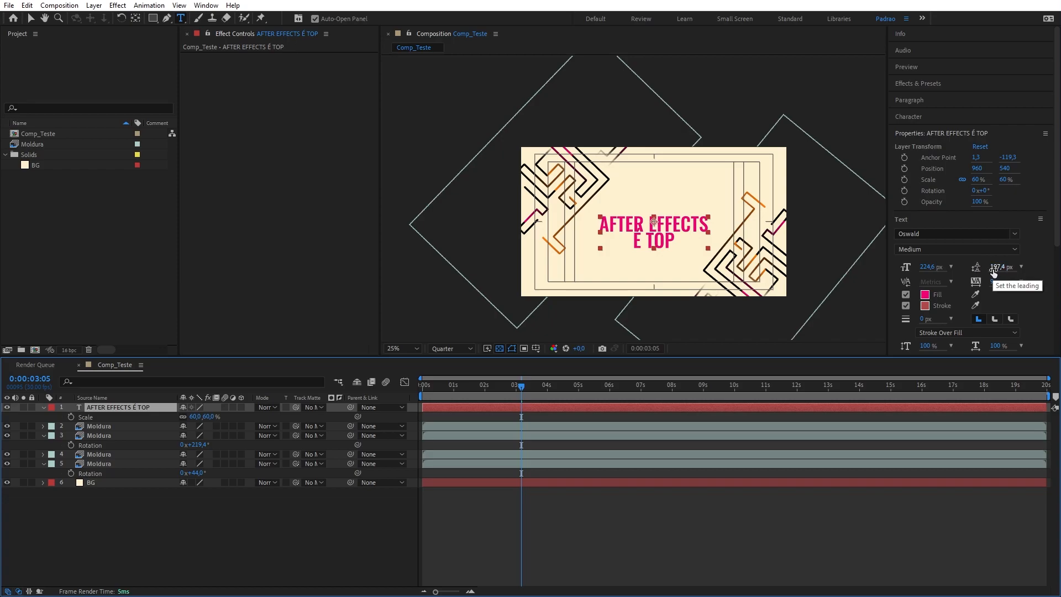
left_click_drag(993, 270, 1018, 266)
left_click_drag(1028, 267, 1032, 267)
left_click(156, 407)
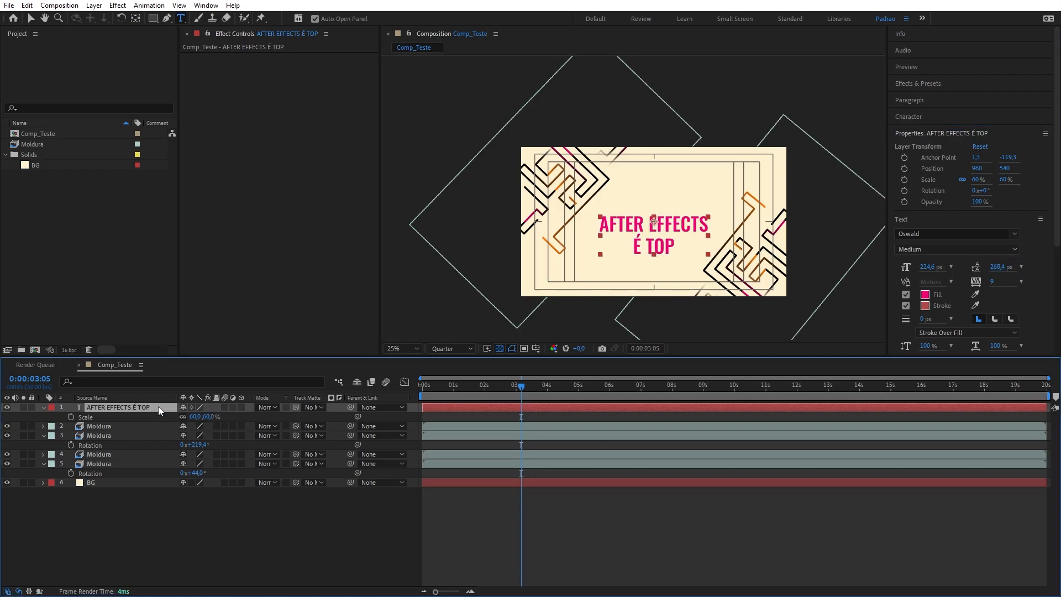
key("ctrl+alt+Home")
key("ctrl+Home")
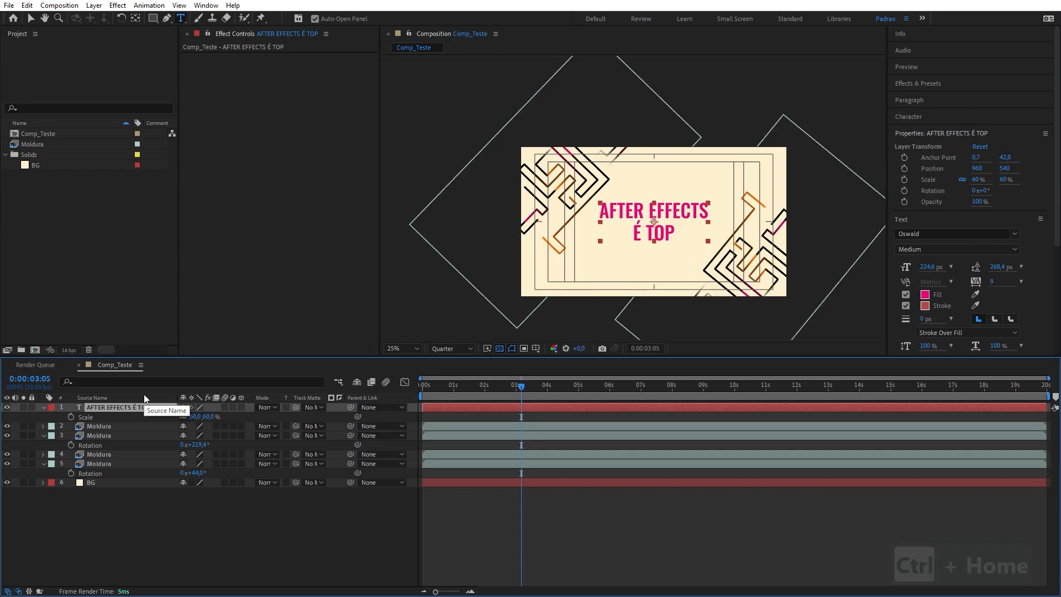
Enlarge the words "É TOP" to 620,6 px and fill them with orange CA6108 sampled from the border artwork.
left_click(676, 233)
left_click_drag(676, 233, 630, 235)
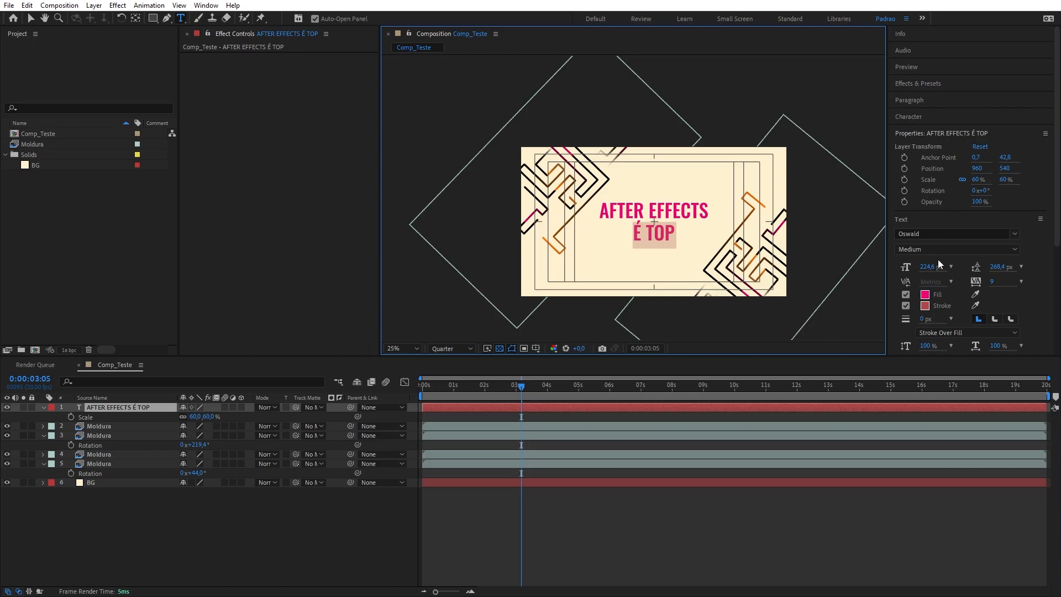
left_click_drag(928, 267, 1006, 262)
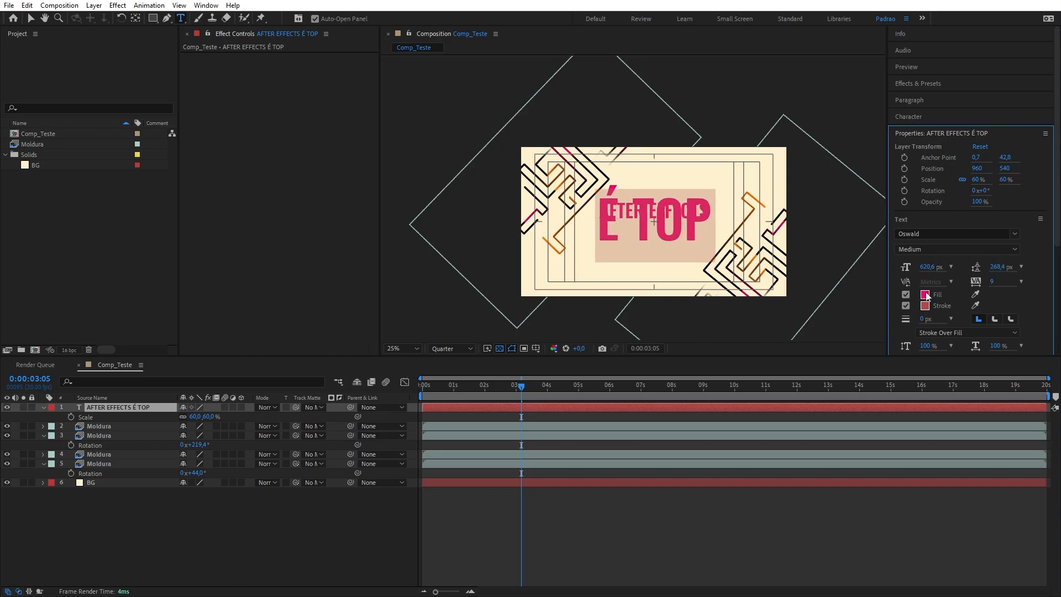
left_click(925, 295)
left_click(504, 162)
left_click(561, 191)
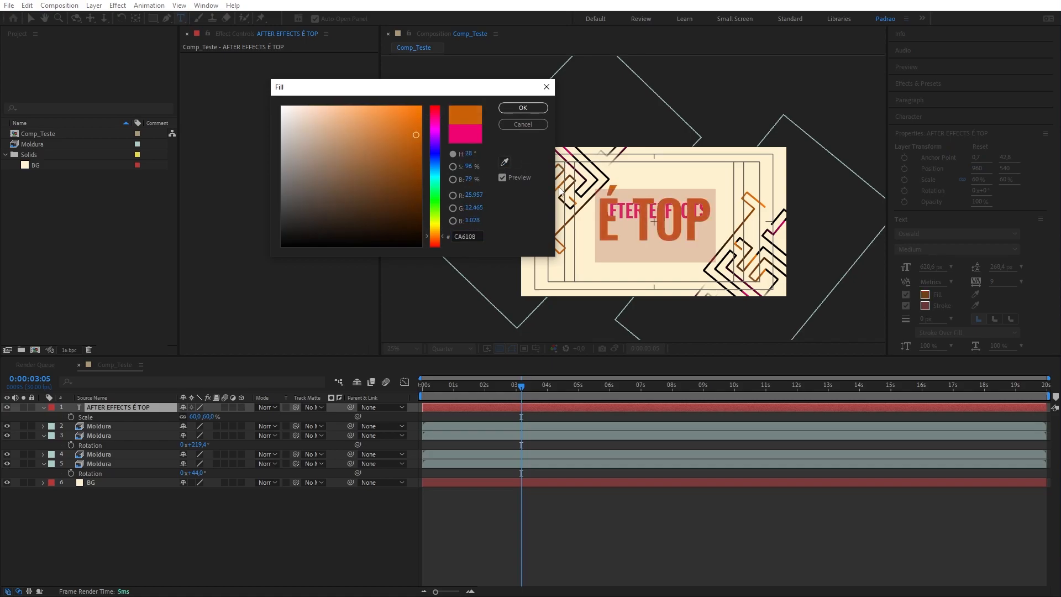
left_click(523, 108)
Set the leading of "É TOP" to 678,4 px and recentre the anchor point and the text layer in the composition.
left_click_drag(993, 267, 1023, 265)
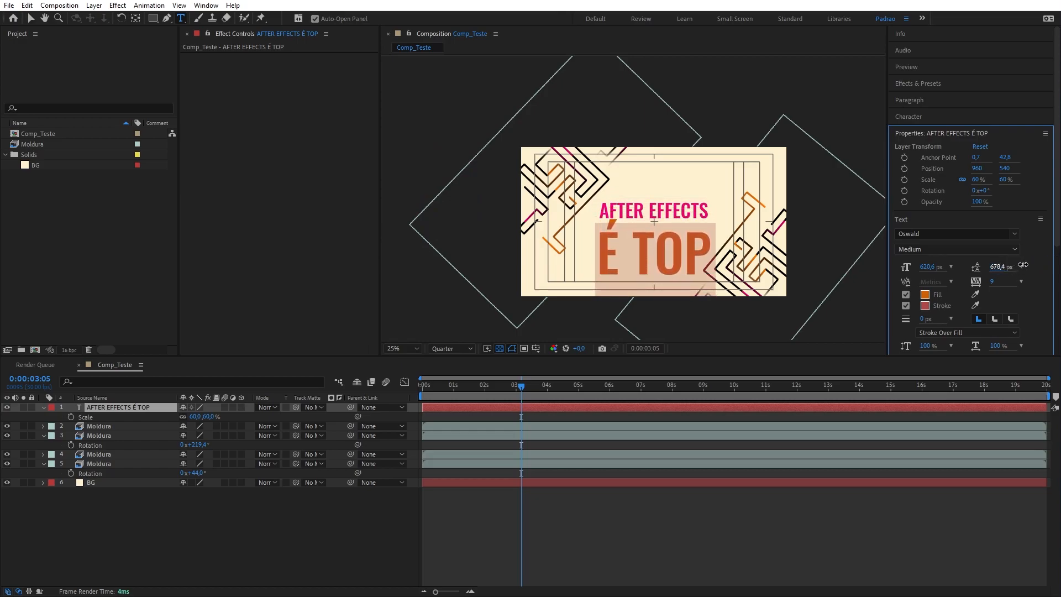
left_click(112, 407)
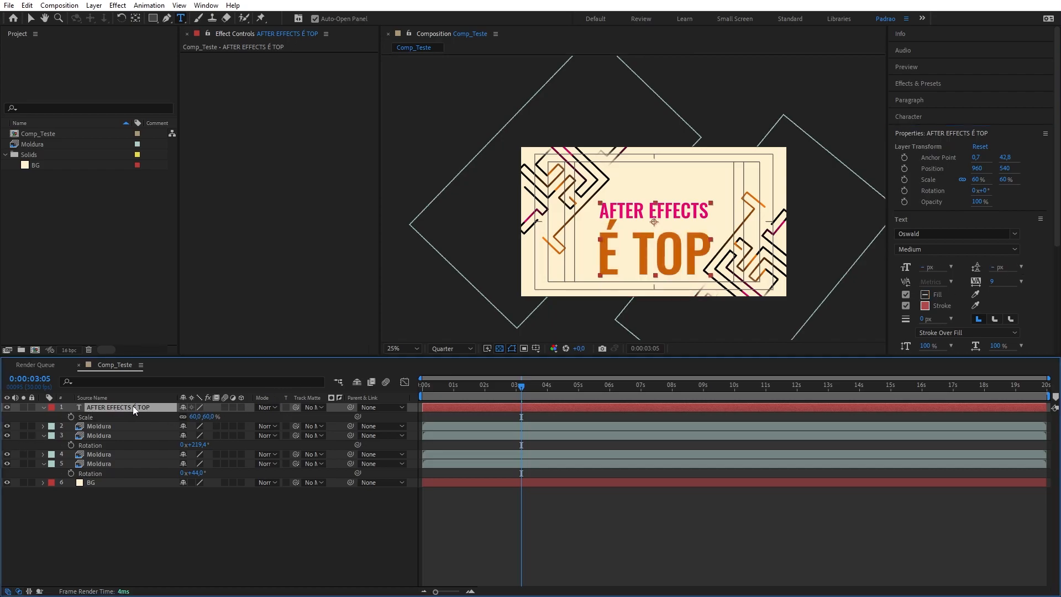
key("ctrl+alt+Home")
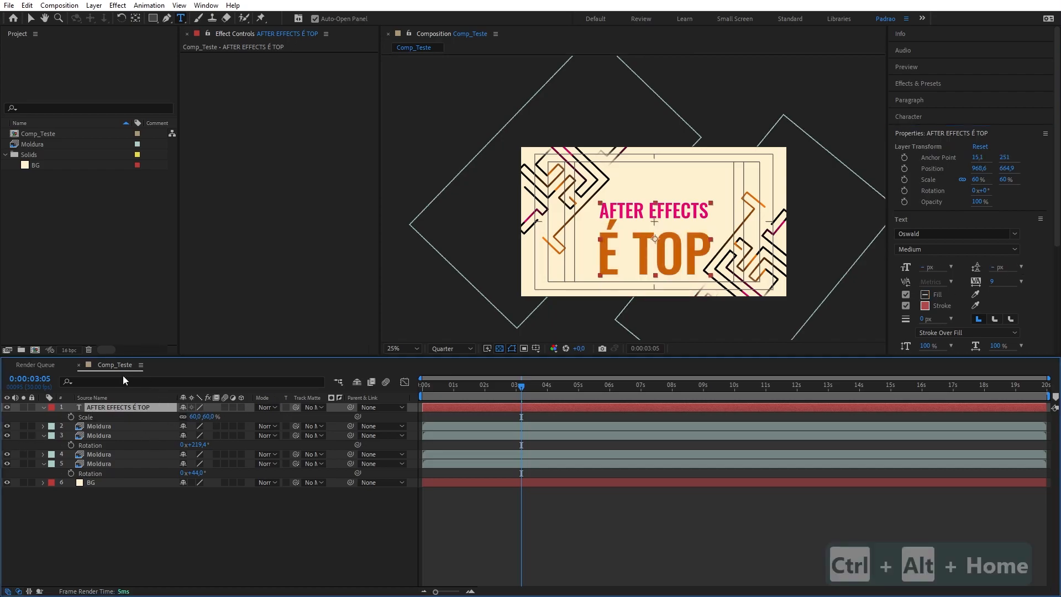
key("ctrl+Home")
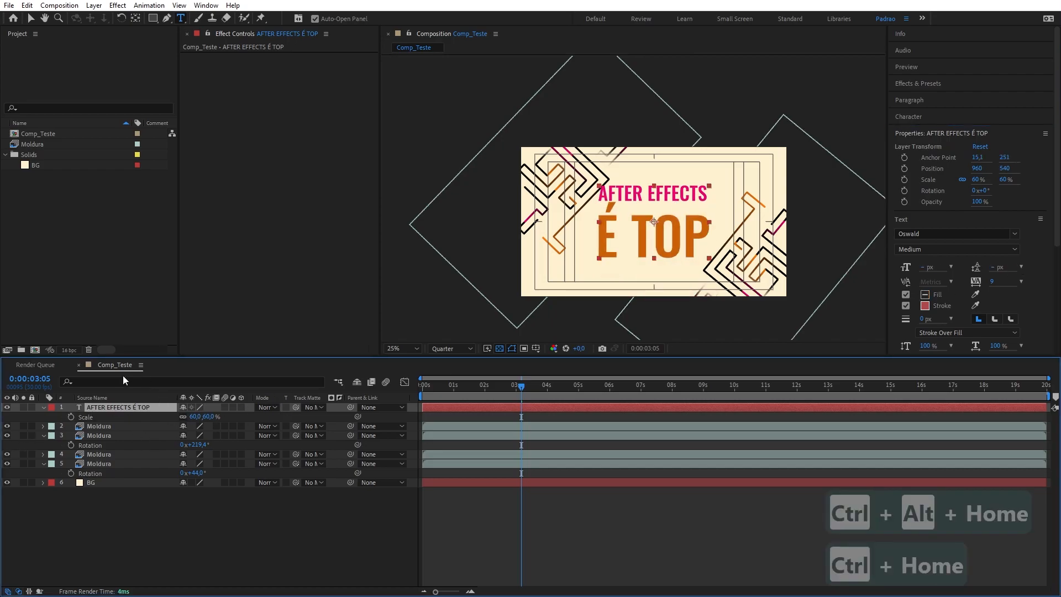
left_click(136, 498)
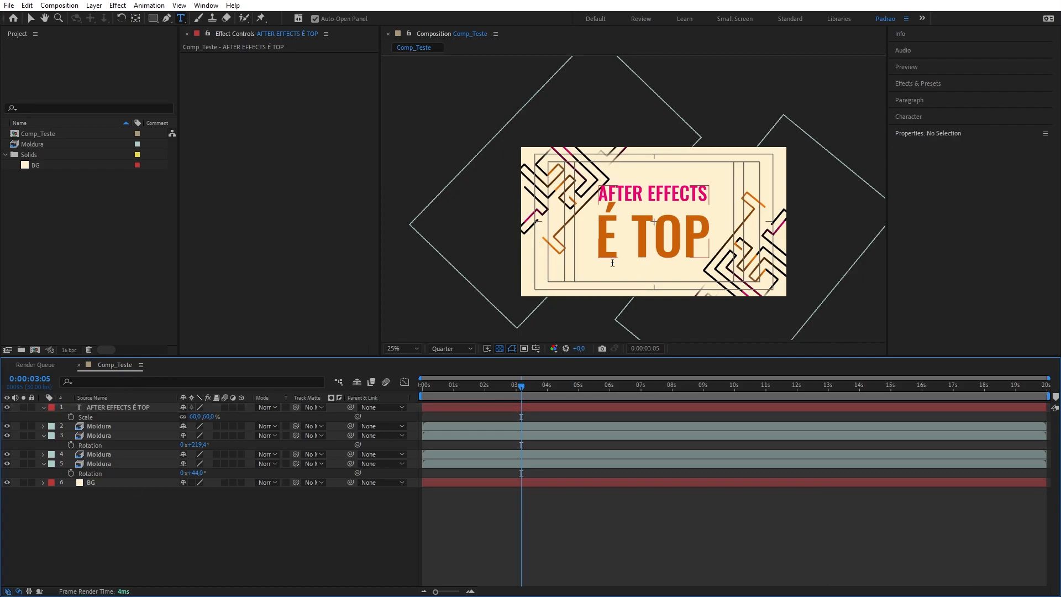
Tighten the whole title's leading to 542,4 px, centring its anchor point in the content and the layer in the composition.
left_click(136, 409)
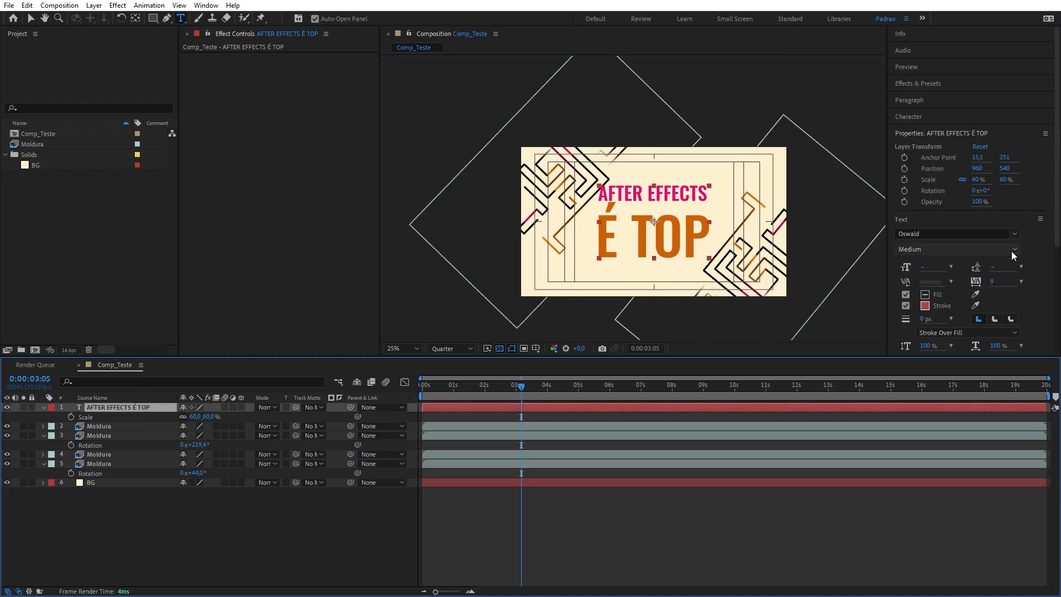
left_click(997, 267)
left_click_drag(982, 268, 927, 272)
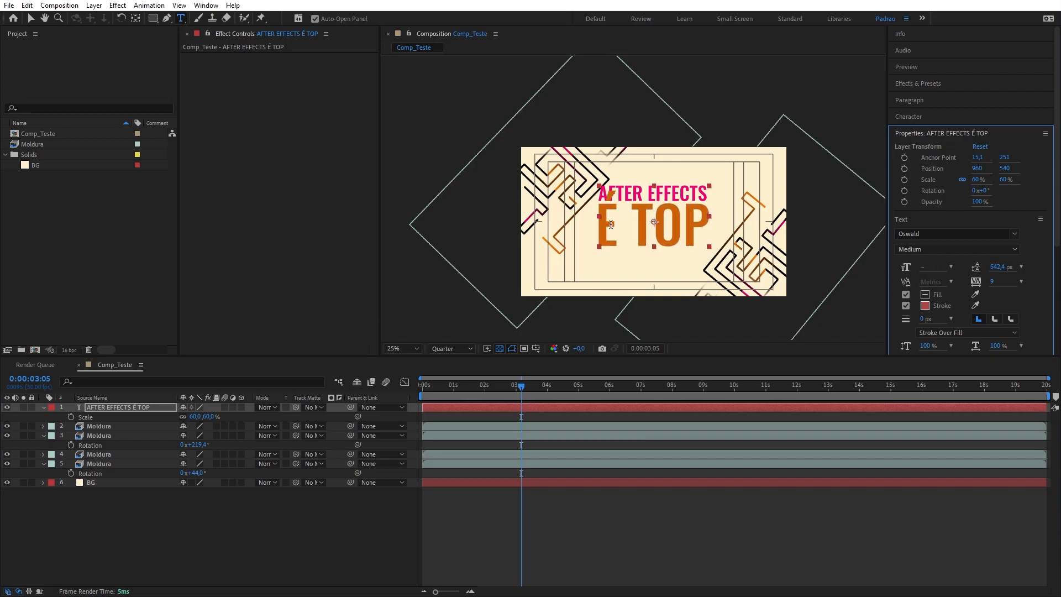
left_click(118, 408)
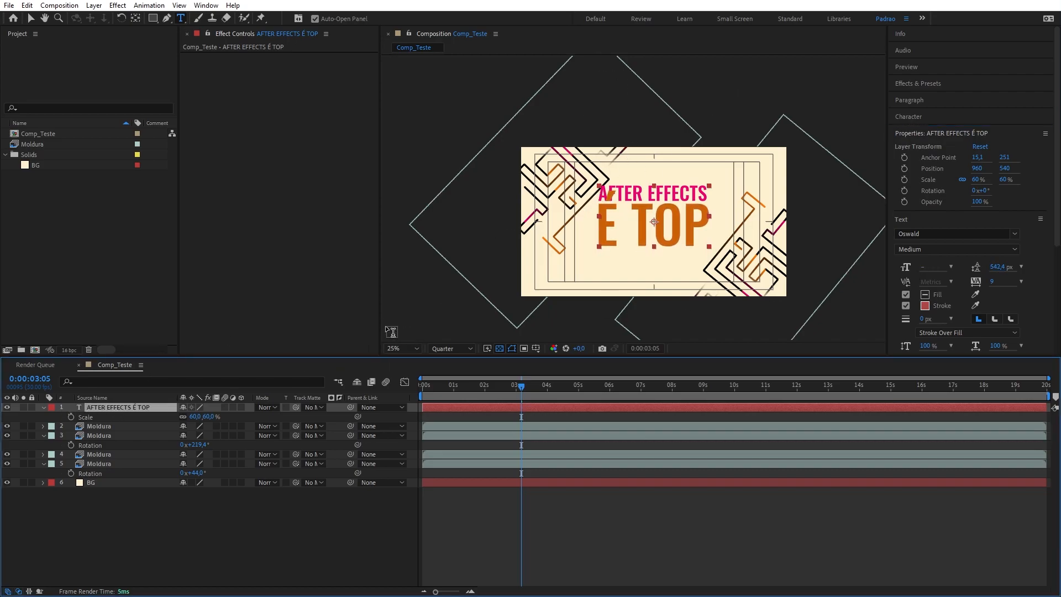
key("ctrl+Home")
key("ctrl+alt+Home")
left_click(161, 519)
Scale the title text layer to 86,4% and move the current time to 0:00:01:12.
left_click(168, 407)
key("s")
key("s")
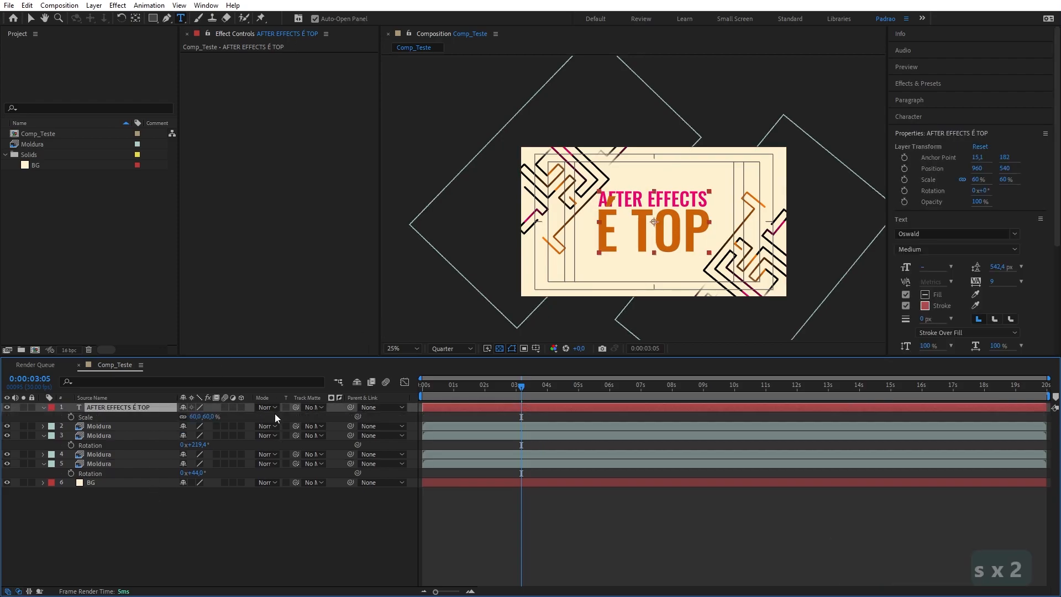
left_click_drag(209, 416, 236, 417)
left_click(266, 521)
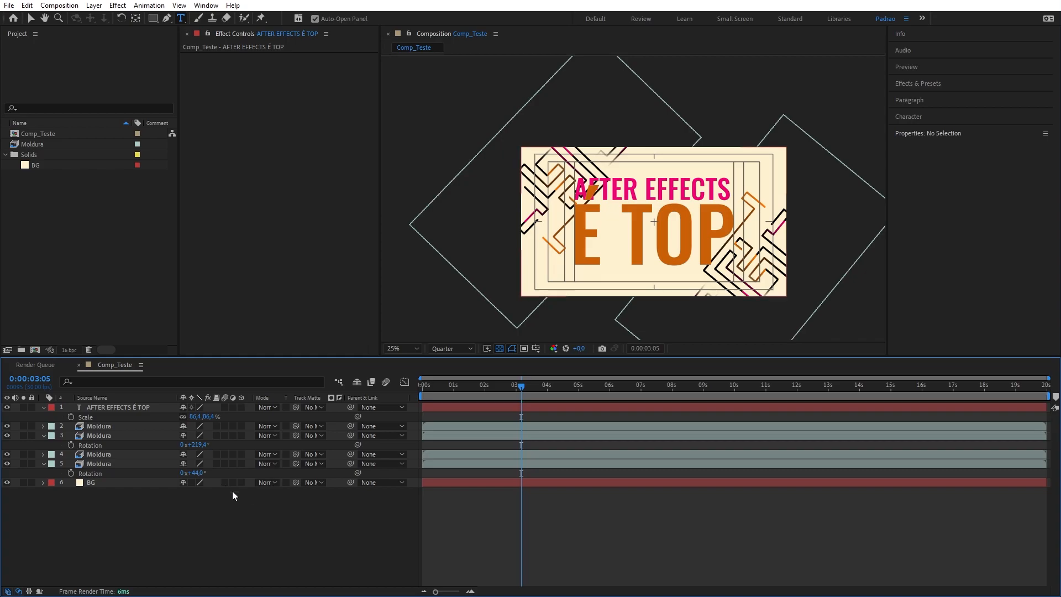
left_click_drag(481, 385, 466, 389)
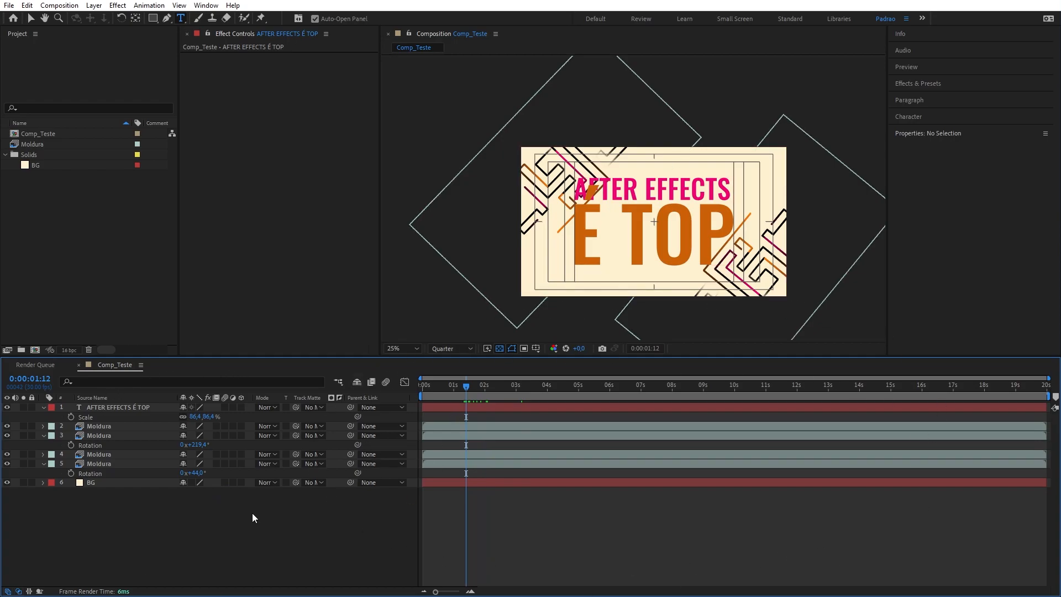
Add Comp_Teste to the render queue and open the settings of its High Quality output module.
key("ctrl+m")
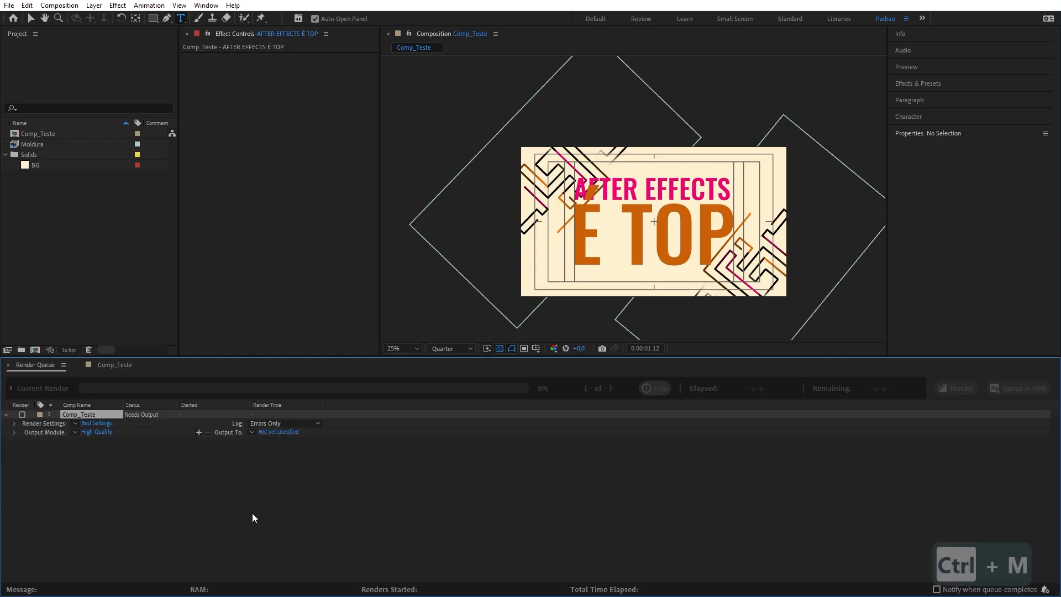
left_click(90, 432)
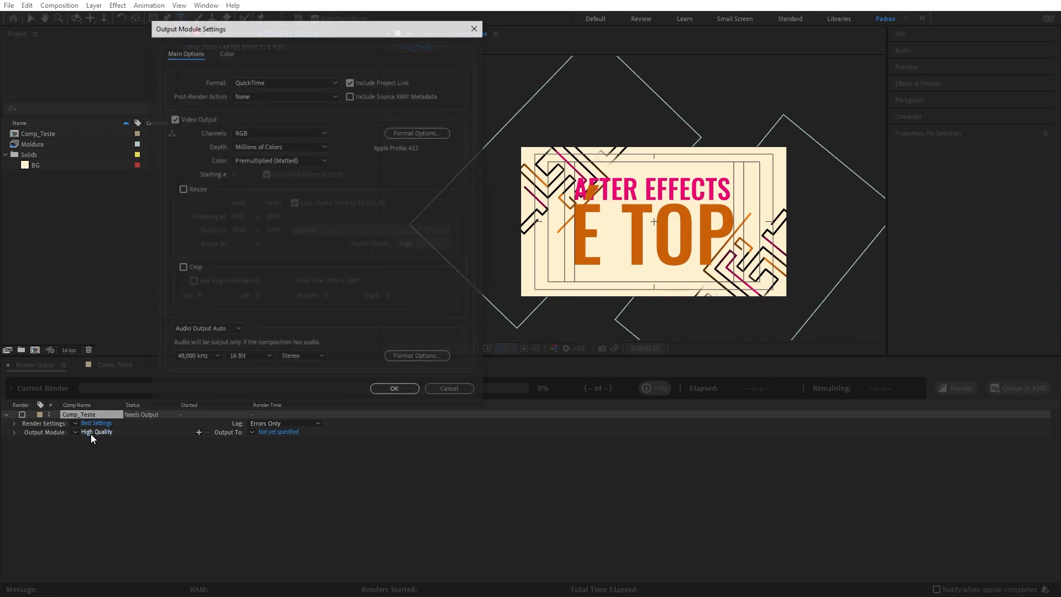
left_click(445, 391)
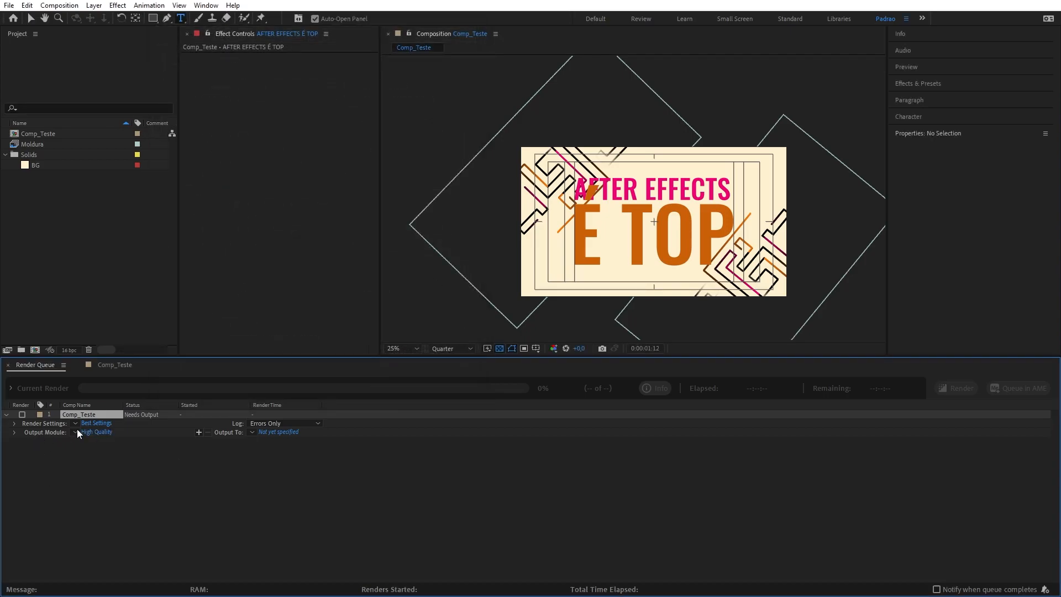
left_click(102, 432)
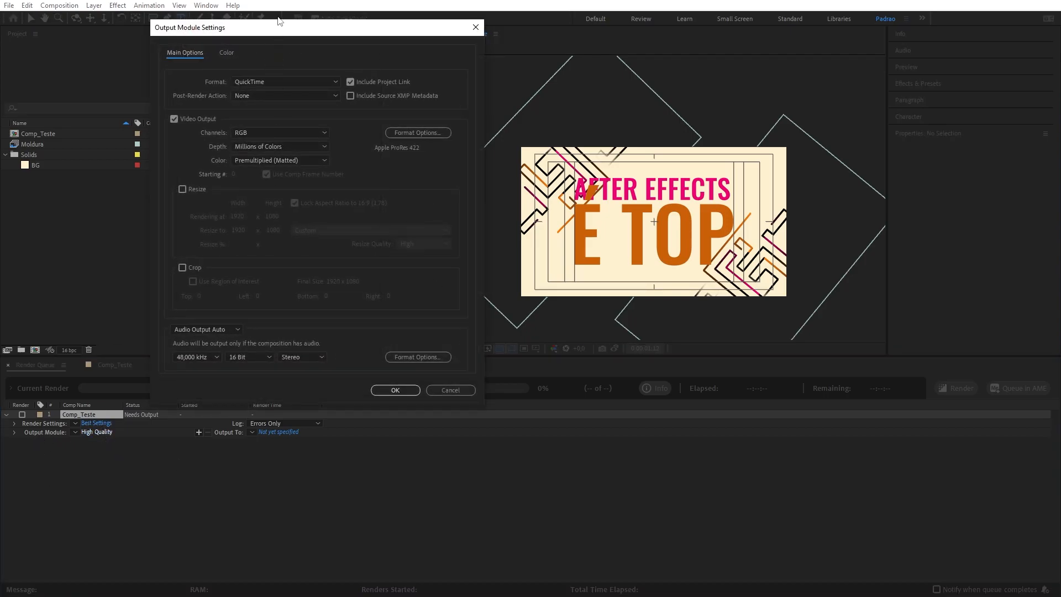
left_click_drag(325, 29, 589, 74)
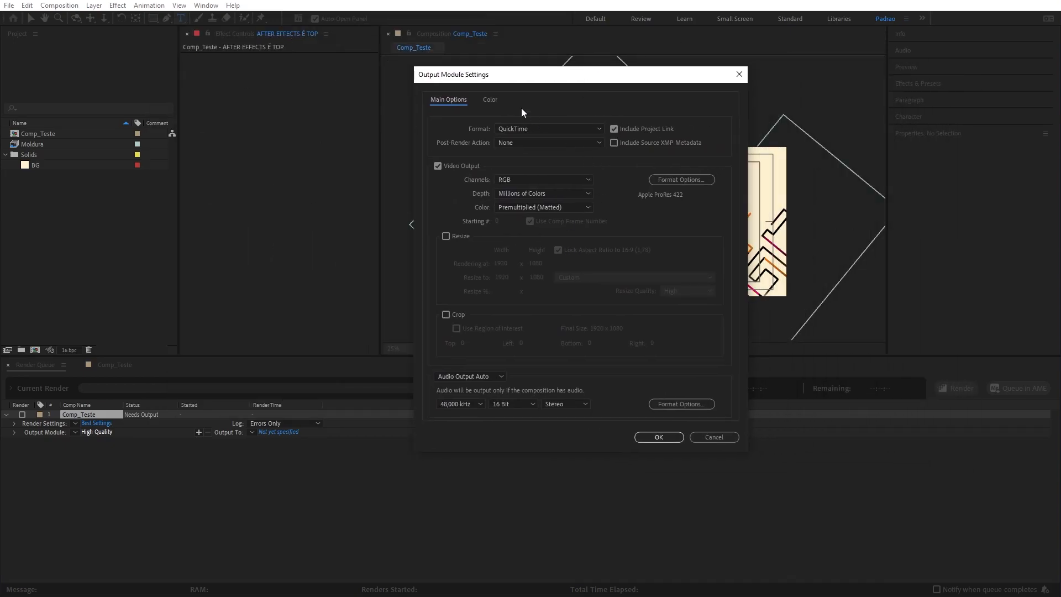
Examine the available output formats and the post-render action options, keeping QuickTime and None.
left_click(507, 129)
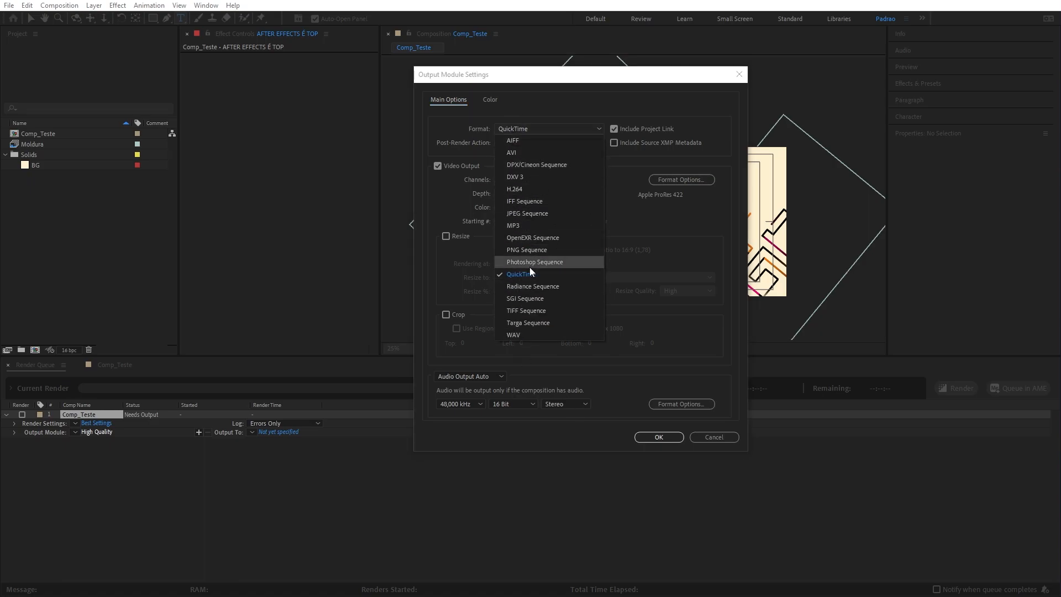
left_click(512, 128)
left_click(513, 140)
left_click(488, 146)
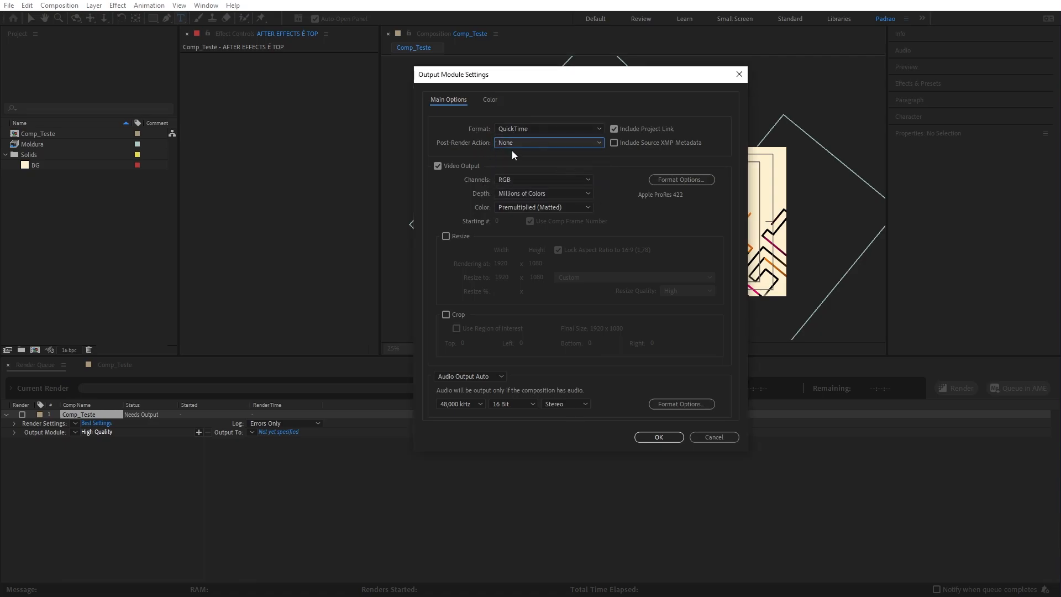
Set the output format to H.264, keeping None as the post-render action and RGB as the video channels.
left_click(532, 128)
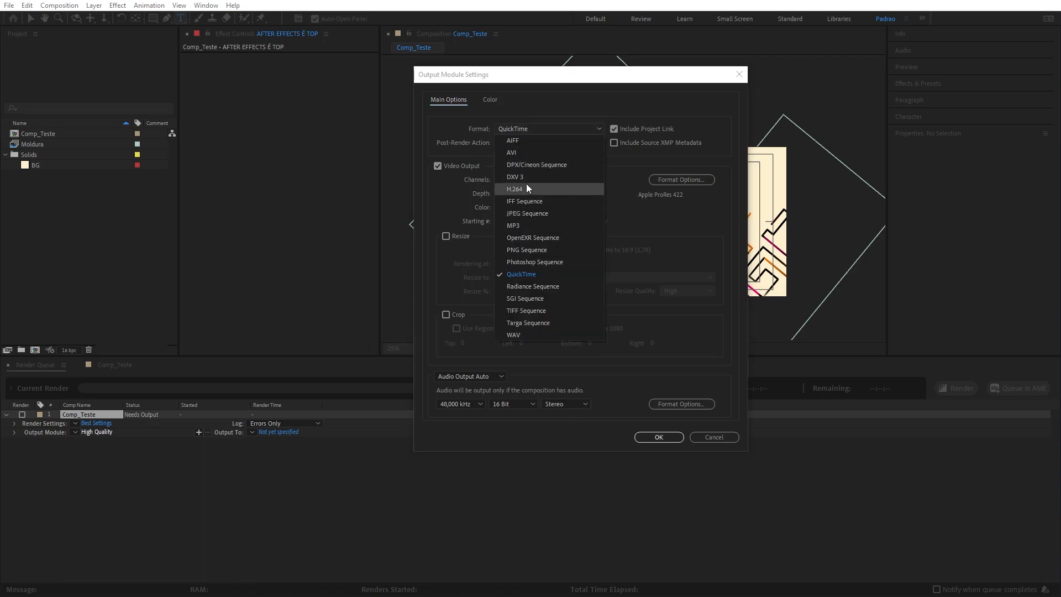
left_click(523, 190)
left_click(526, 141)
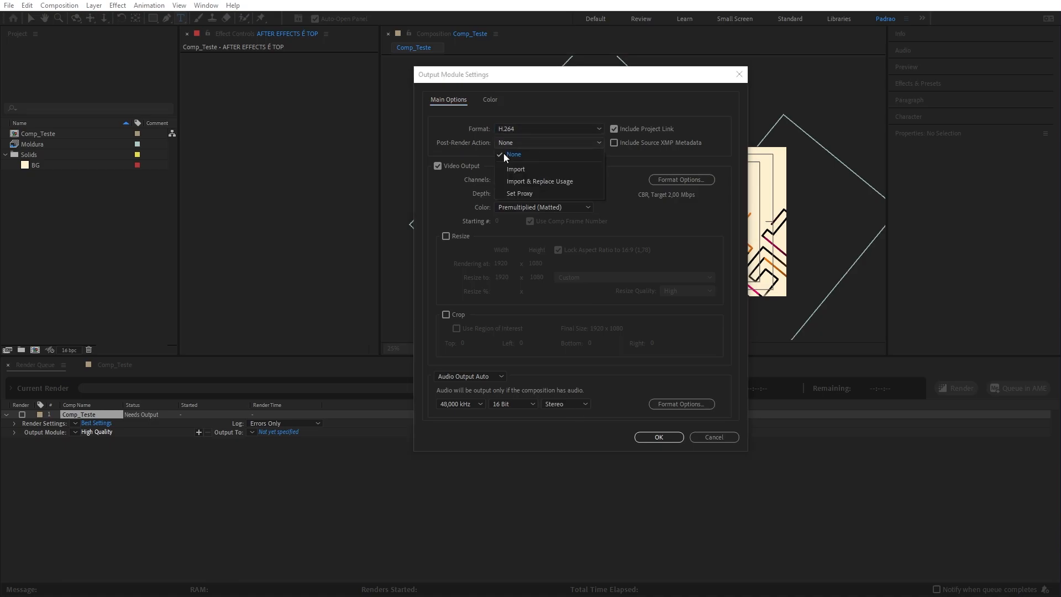
left_click(459, 131)
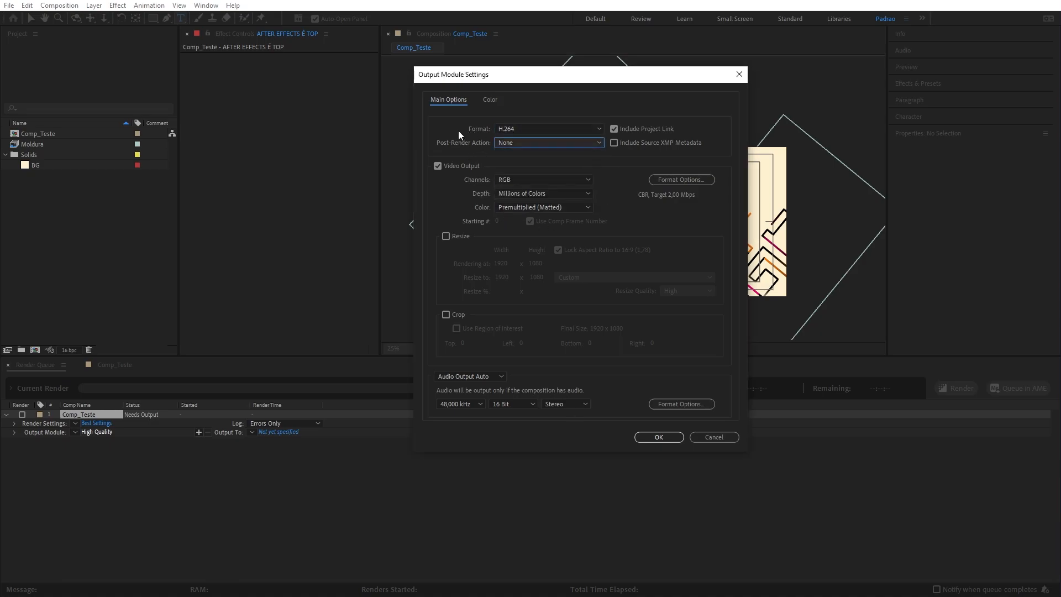
left_click(514, 179)
left_click(535, 180)
left_click(515, 178)
left_click(496, 181)
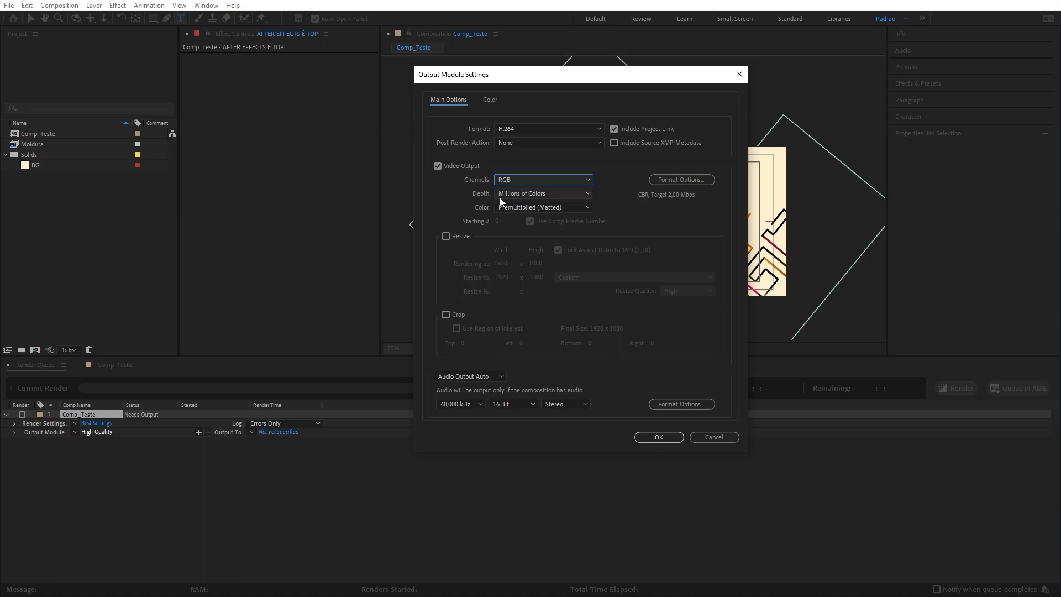
Turn the audio output off for this output module.
left_click_drag(605, 80, 606, 84)
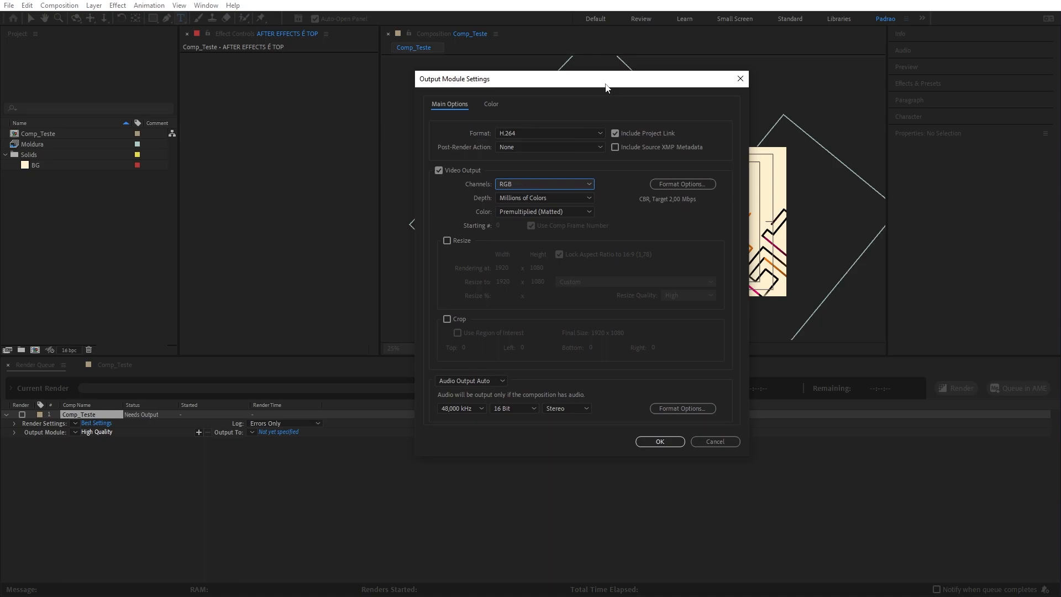
left_click(480, 379)
left_click(485, 416)
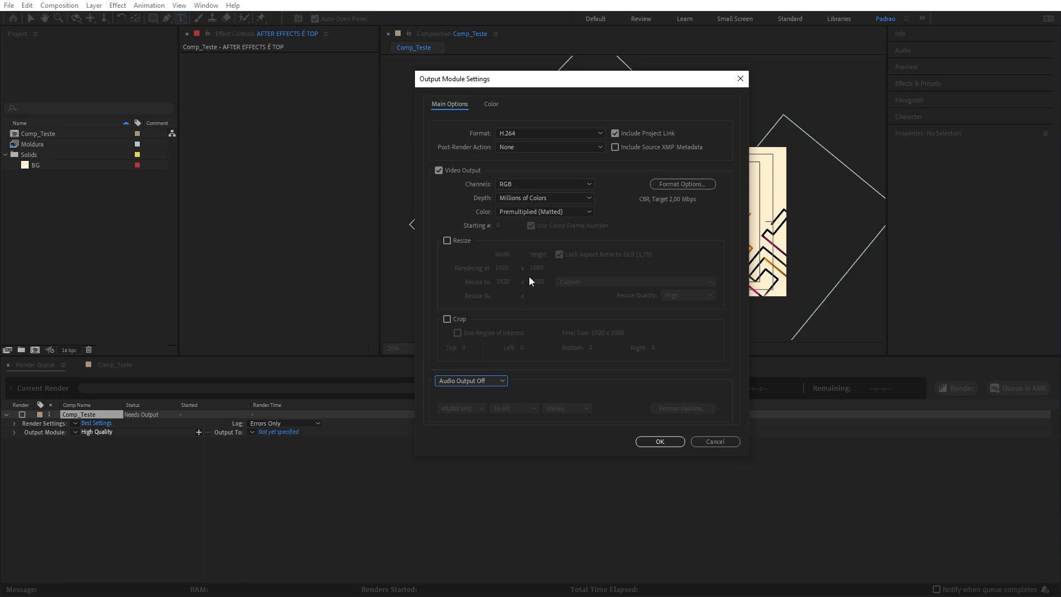
Check the video format options and the list of output formats, keep H.264, and accept the output module settings.
left_click(675, 184)
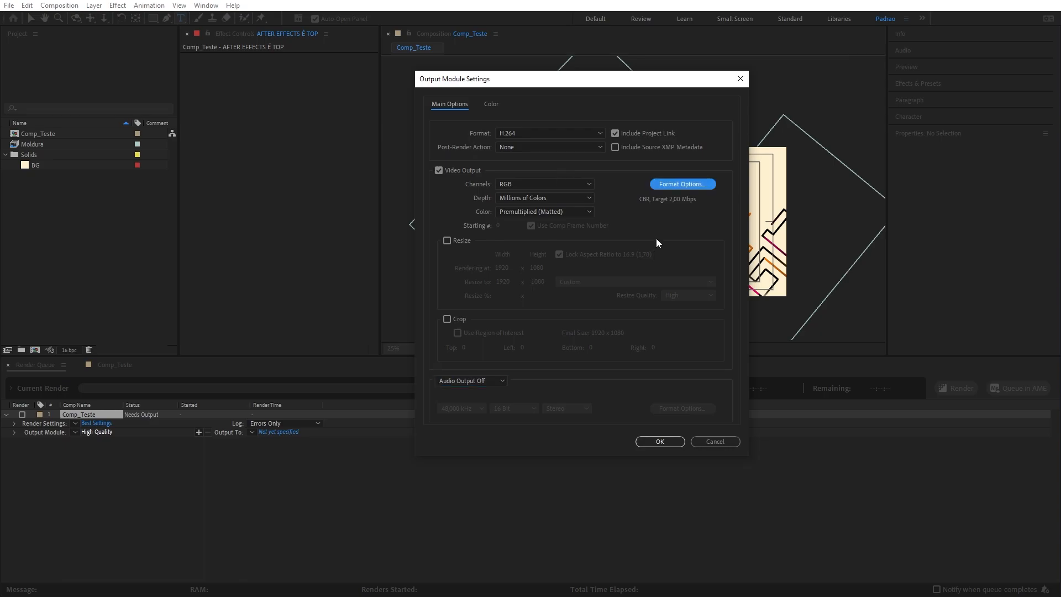
left_click(524, 133)
left_click(715, 248)
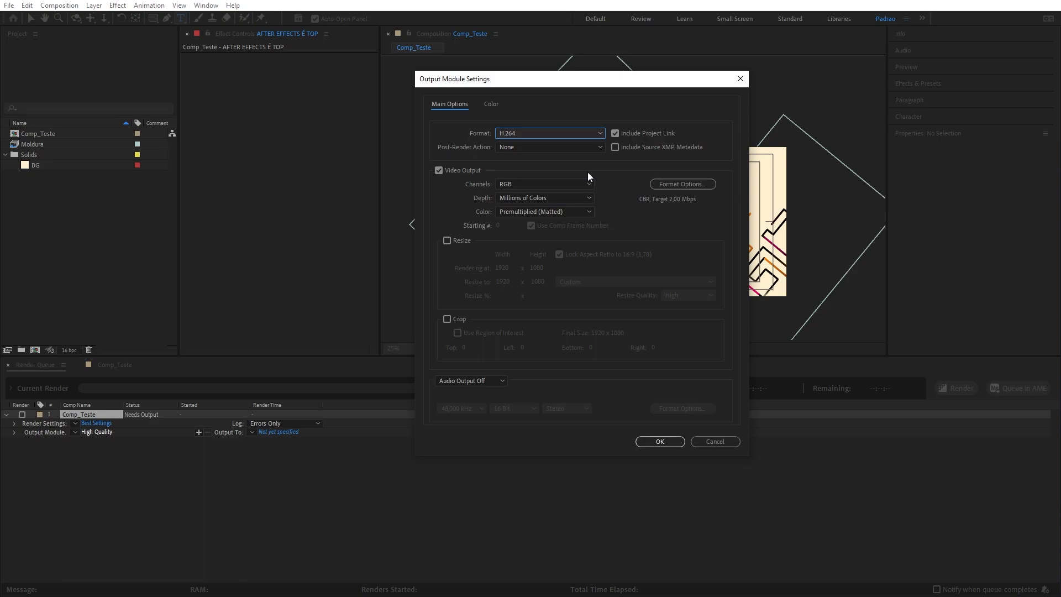
left_click(567, 132)
left_click(676, 265)
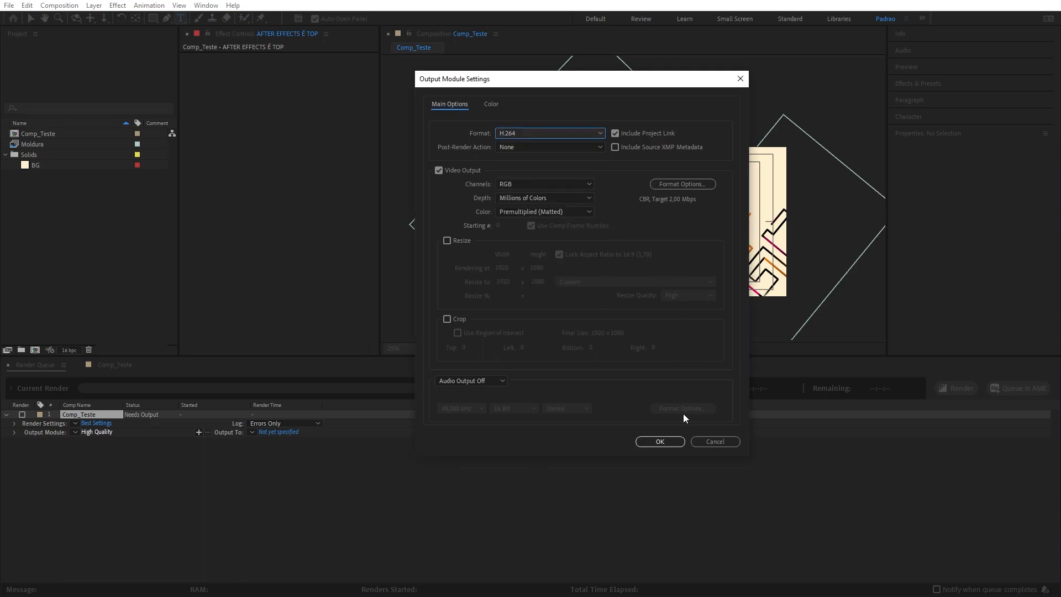
left_click(671, 442)
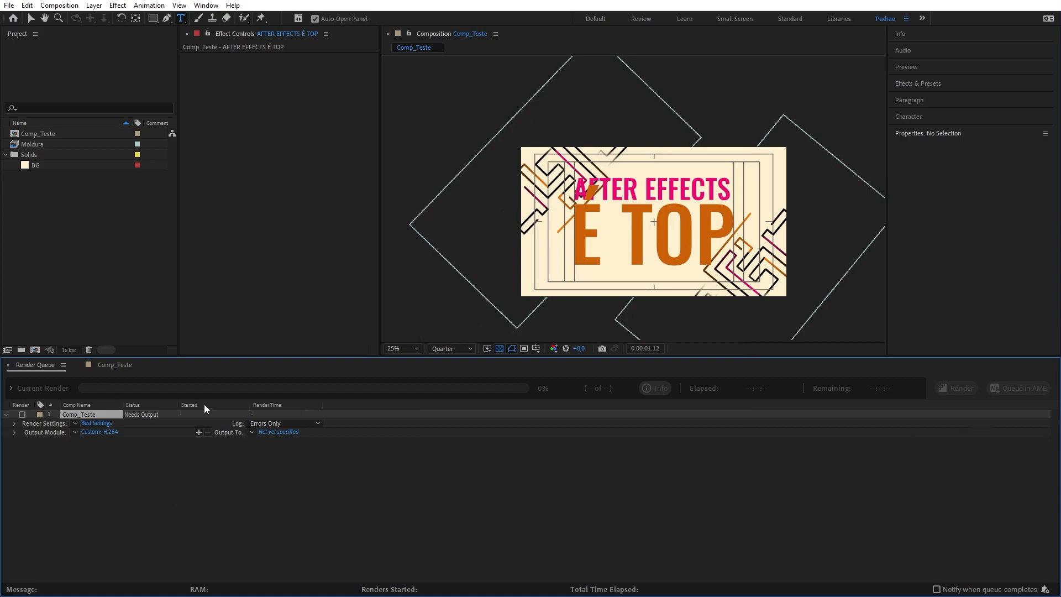
Set the render's output file to AFTER É TOP.mp4 in the 0- idv folder.
left_click(280, 433)
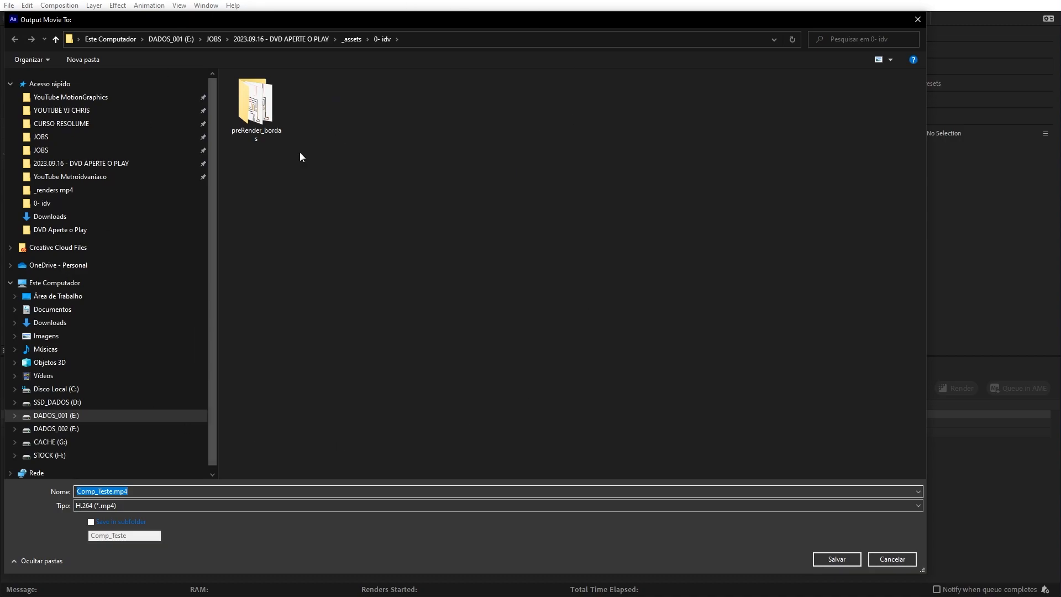
left_click(112, 491)
key("shift+Home")
type("ADTER")
key("shift+BackSpace")
key("shift+BackSpace")
key("shift+BackSpace")
key("shift+BackSpace")
type("FE")
key("shift+BackSpace")
type("TER E")
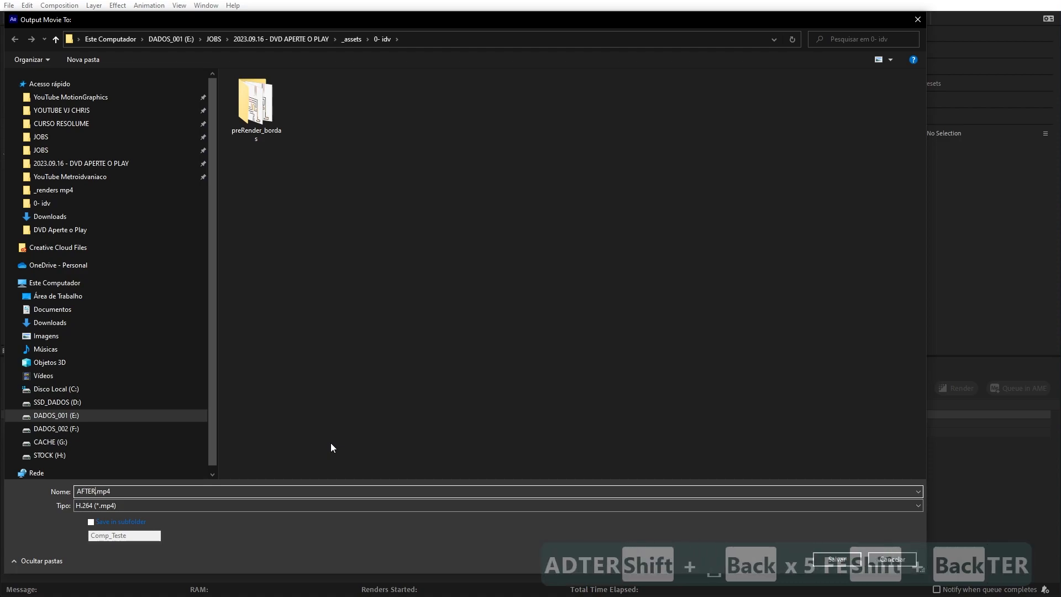
type(" TOP")
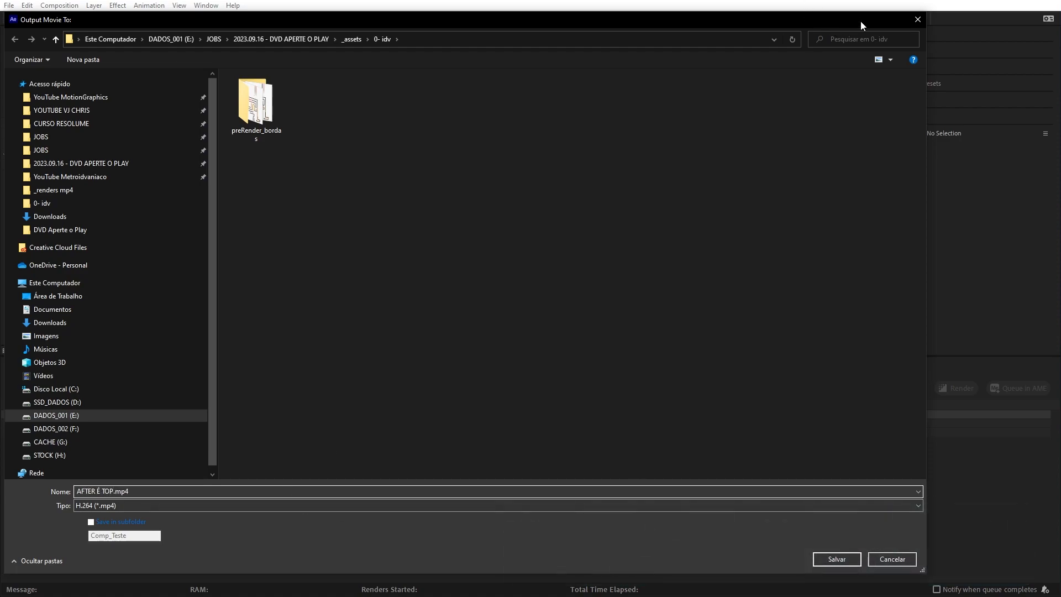
left_click(840, 562)
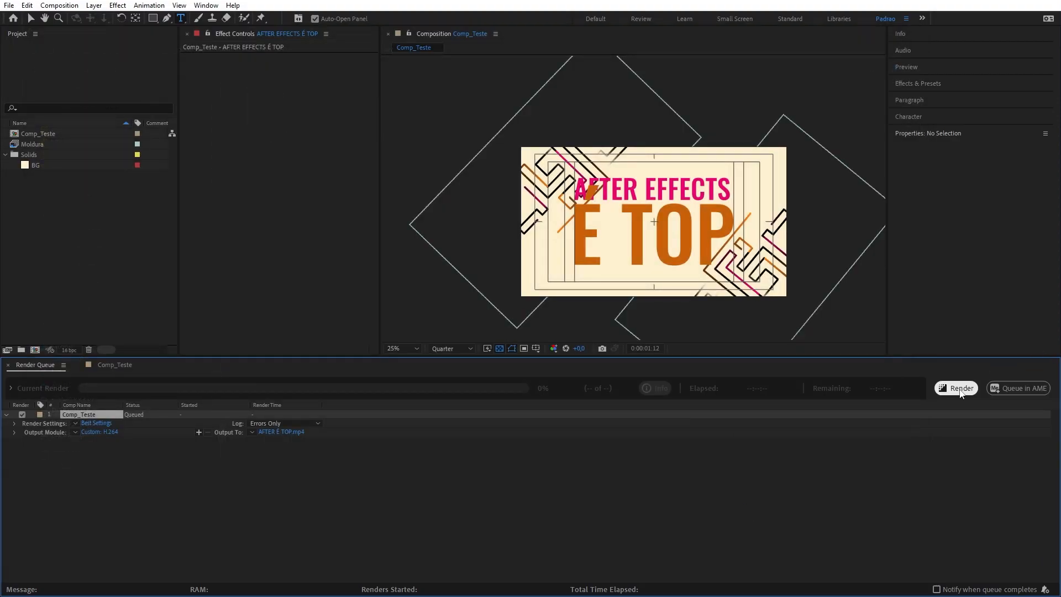
Render the queued Comp_Teste and play the finished AFTER É TOP.mp4 in the media player.
left_click(956, 388)
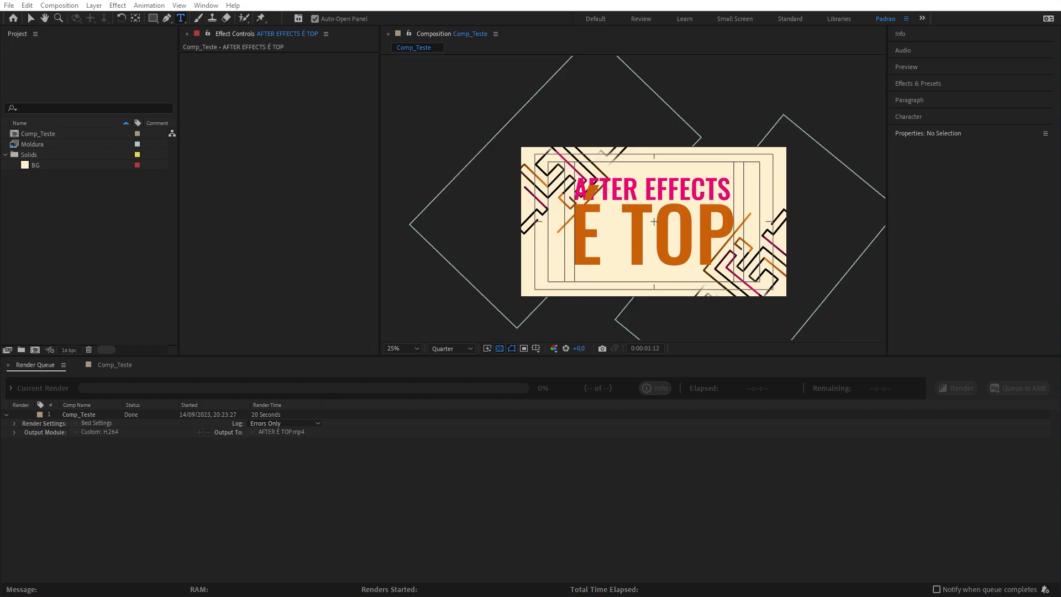
left_click_drag(1, 113, 561, 15)
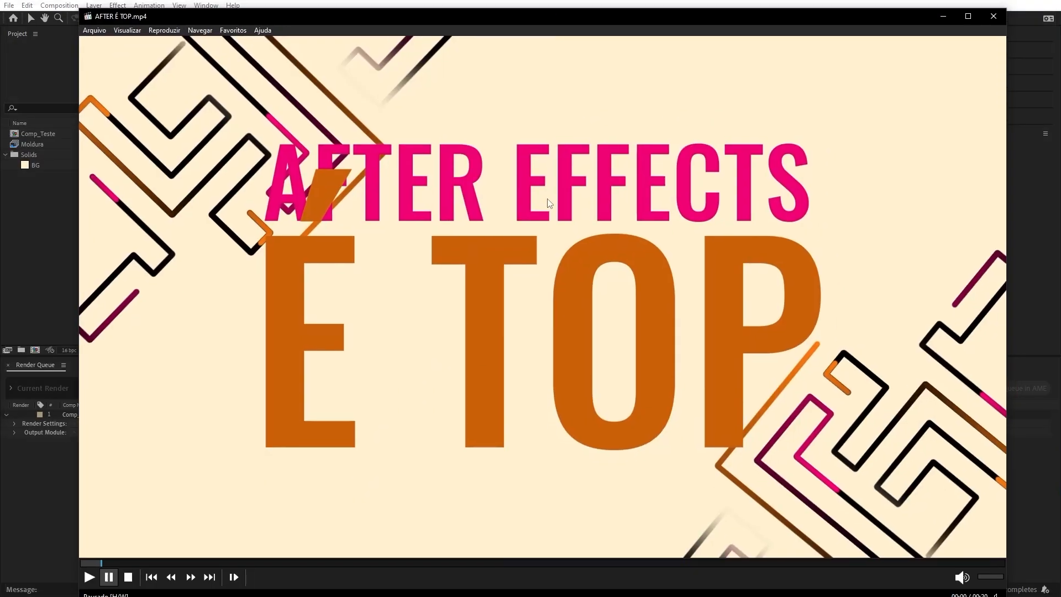
key("space")
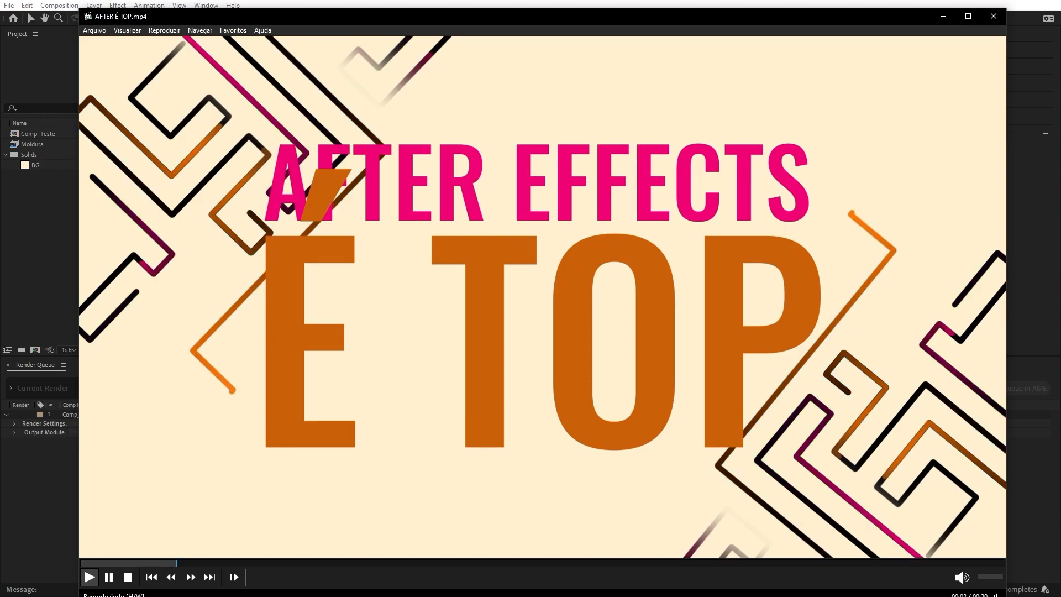